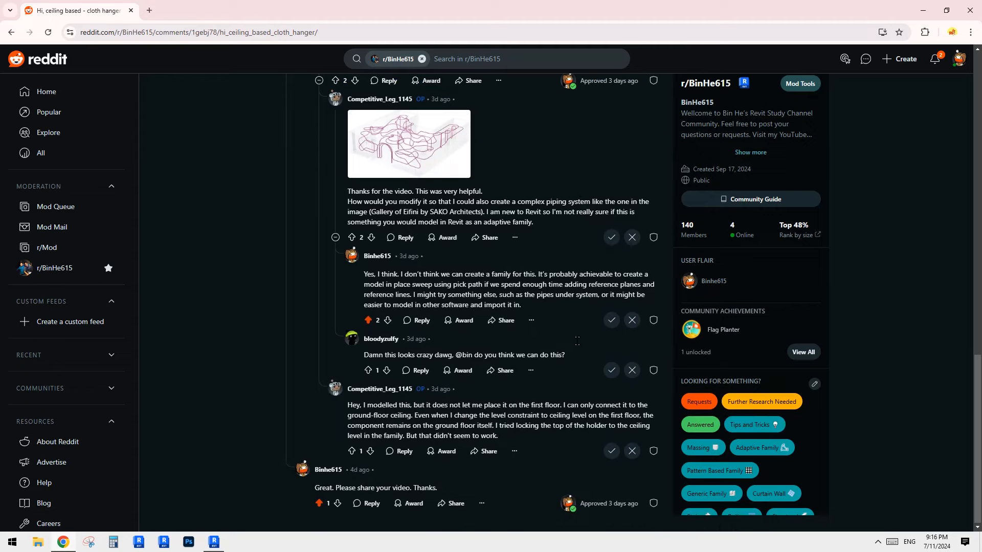
Step: Read through the Reddit comments and the original request with its reference image of a ceiling-based cloth hanger
{"action": "scroll", "coordinate": [542, 332], "scroll_direction": "up", "scroll_amount": 4}
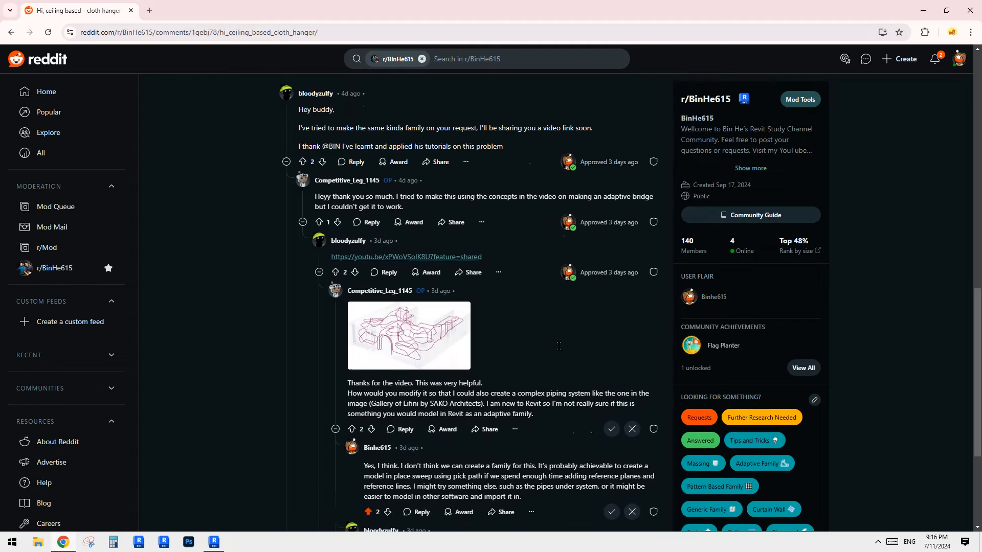
{"action": "scroll", "coordinate": [563, 348], "scroll_direction": "up", "scroll_amount": 4}
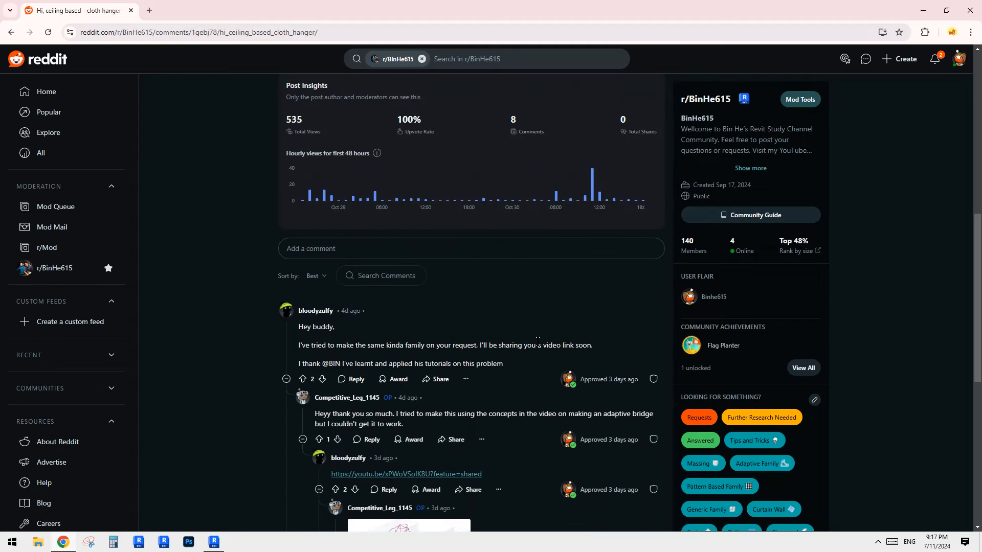
{"action": "scroll", "coordinate": [552, 338], "scroll_direction": "up", "scroll_amount": 1}
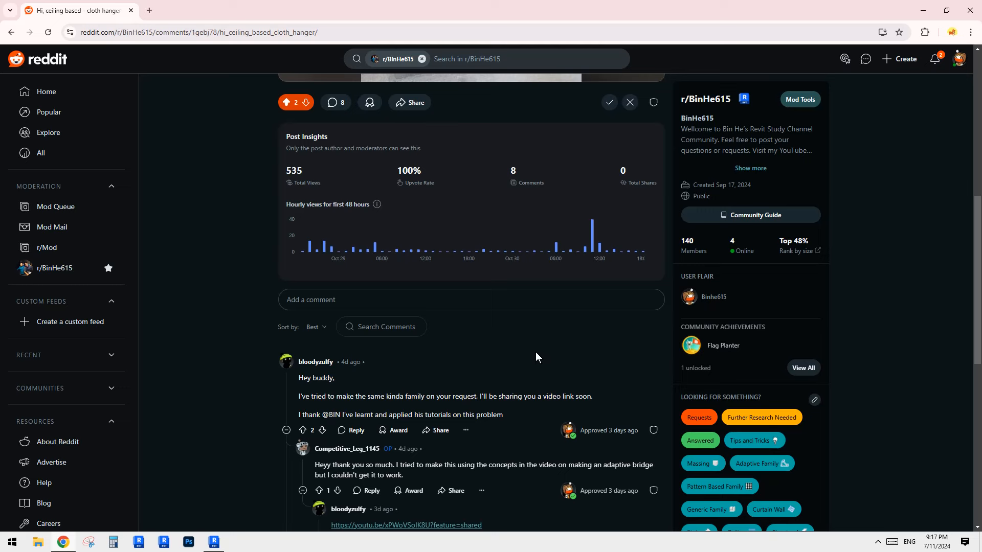
{"action": "scroll", "coordinate": [543, 355], "scroll_direction": "down", "scroll_amount": 1}
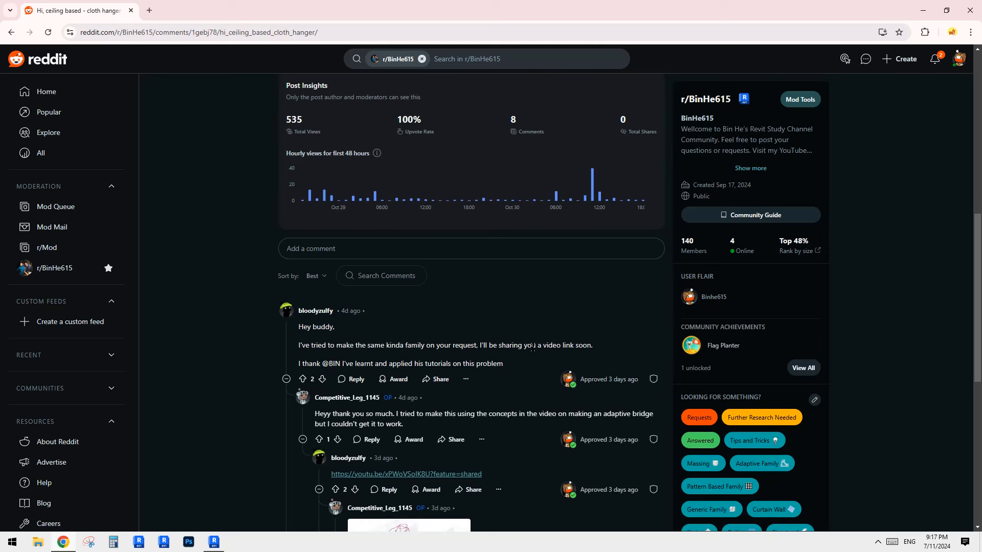
{"action": "scroll", "coordinate": [529, 343], "scroll_direction": "down", "scroll_amount": 2}
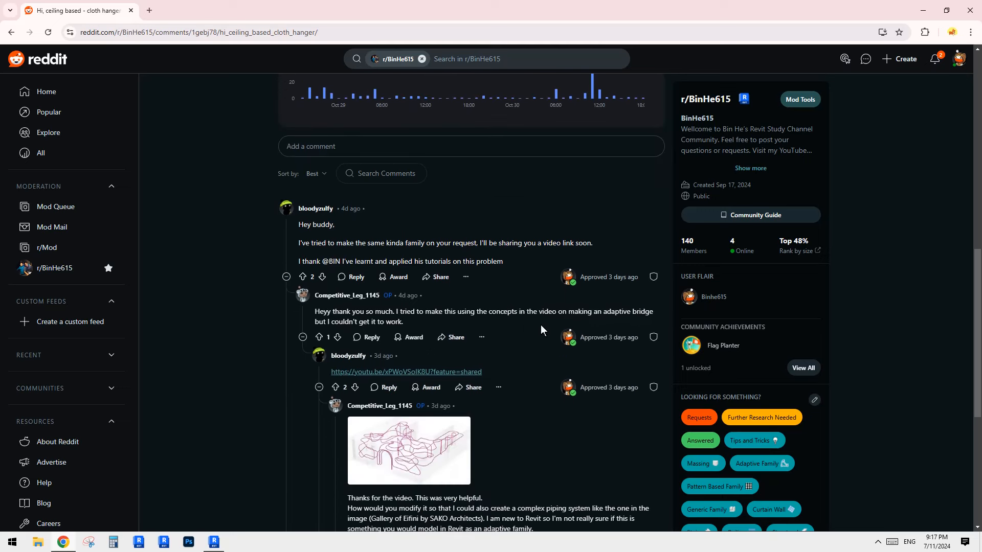
{"action": "scroll", "coordinate": [541, 324], "scroll_direction": "up", "scroll_amount": 7}
{"action": "scroll", "coordinate": [523, 332], "scroll_direction": "up", "scroll_amount": 4}
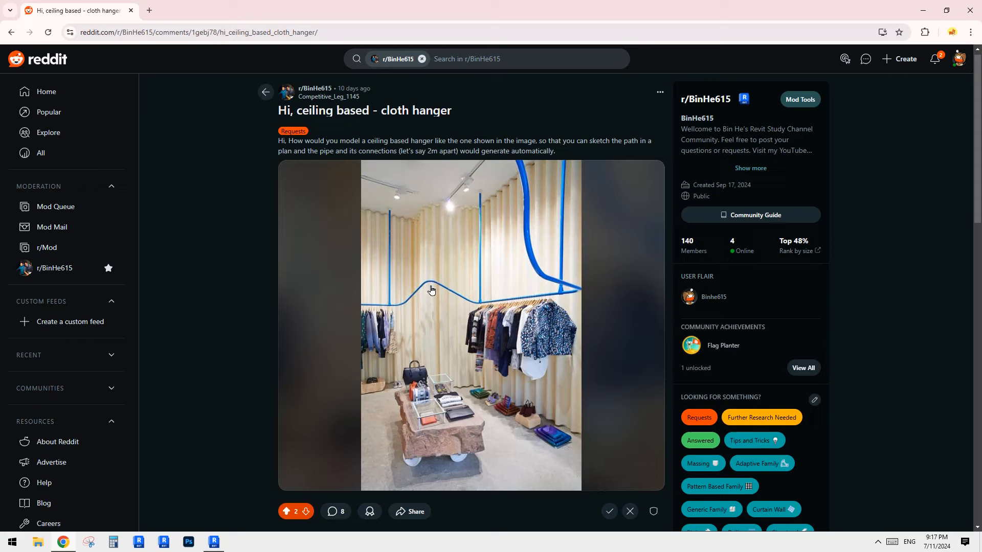
Step: Switch to Revit and create a new family from the Metric Generic Model.rft template
{"action": "left_click", "coordinate": [220, 540]}
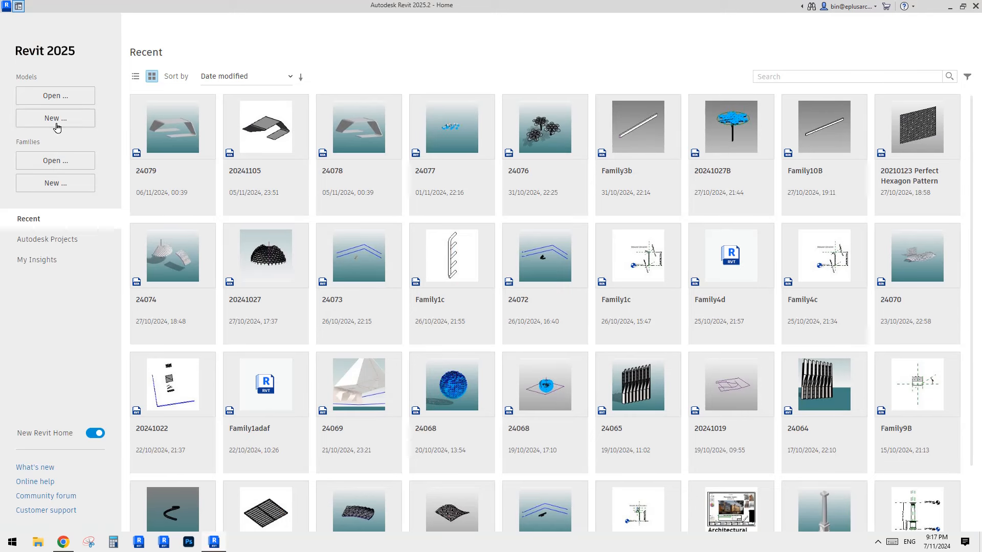
{"action": "left_click", "coordinate": [77, 183]}
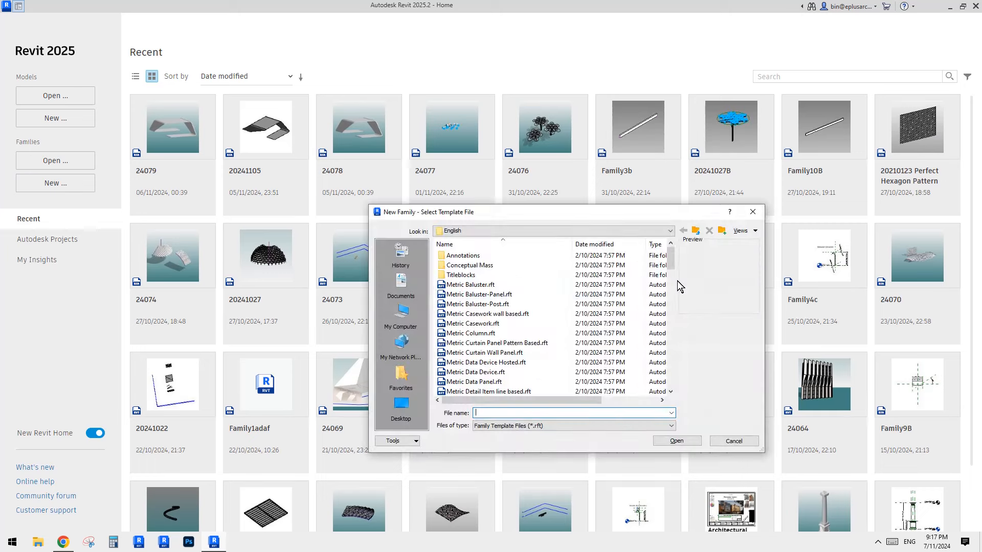
{"action": "left_click_drag", "start_coordinate": [674, 281], "coordinate": [674, 322]}
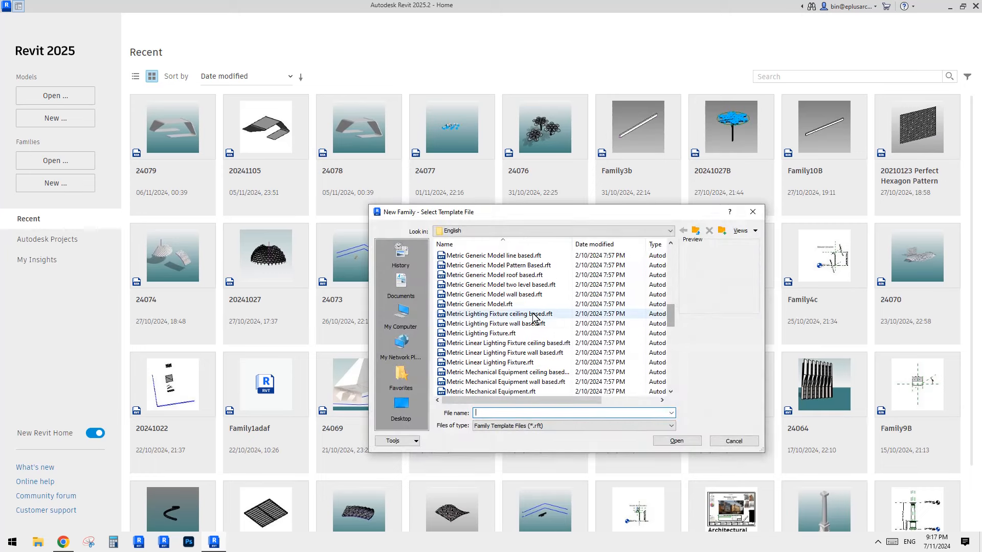
{"action": "left_click", "coordinate": [63, 542]}
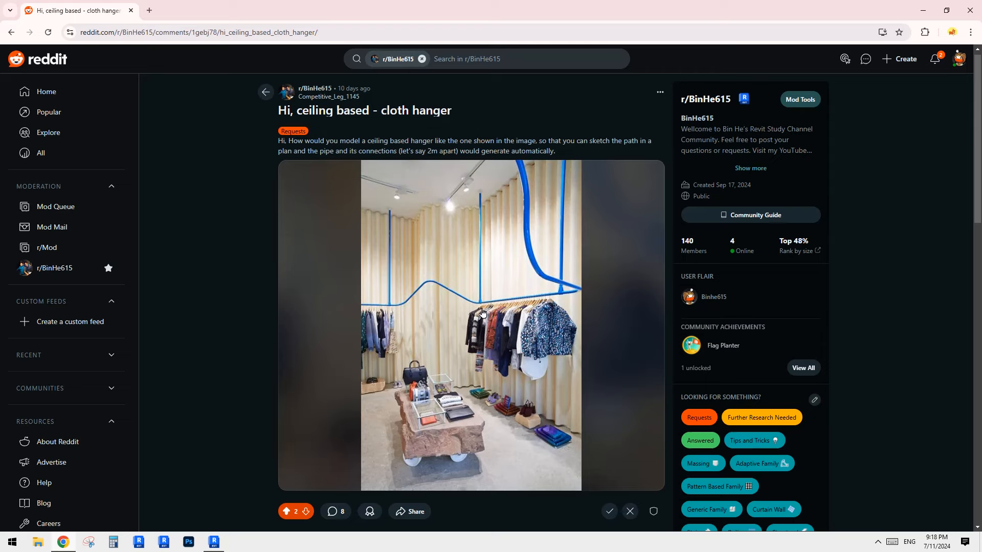
{"action": "left_click", "coordinate": [214, 541]}
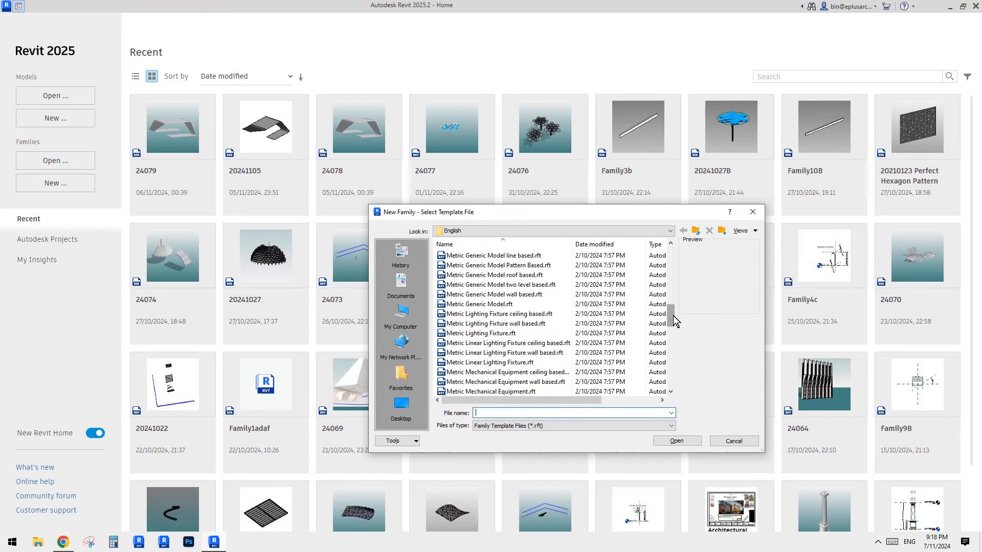
{"action": "scroll", "coordinate": [674, 321], "scroll_direction": "up", "scroll_amount": 1}
{"action": "left_click", "coordinate": [511, 333]}
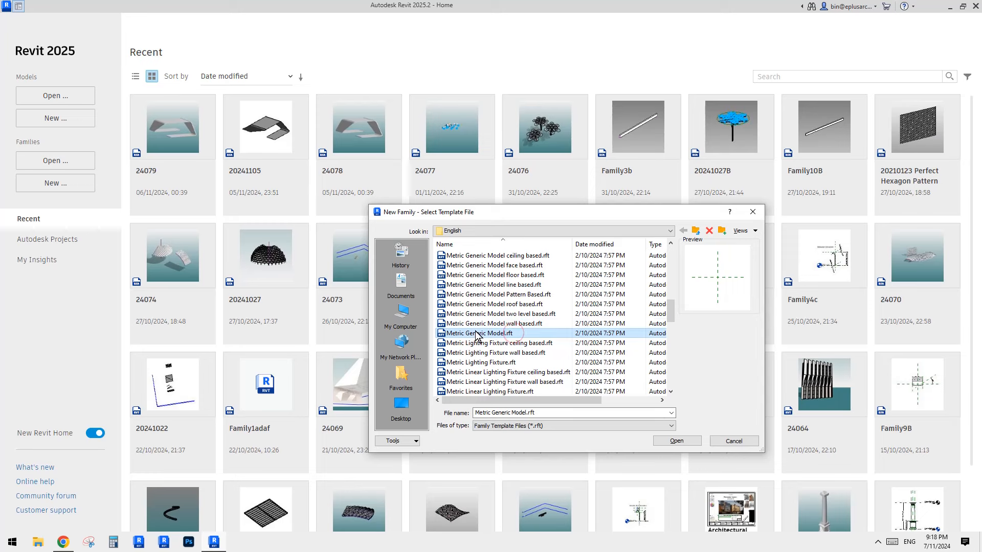
{"action": "left_click", "coordinate": [675, 442]}
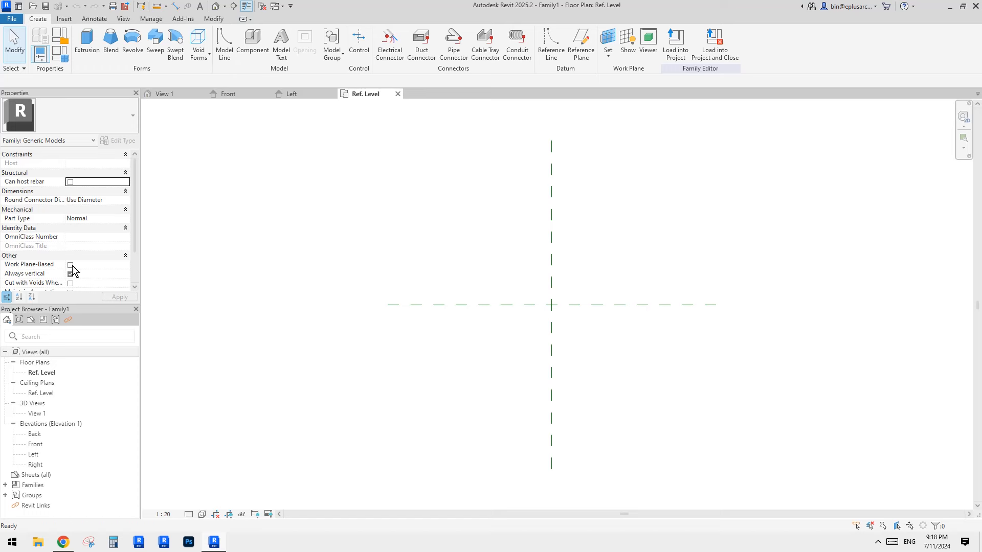
{"action": "scroll", "coordinate": [550, 282], "scroll_direction": "up", "scroll_amount": 1}
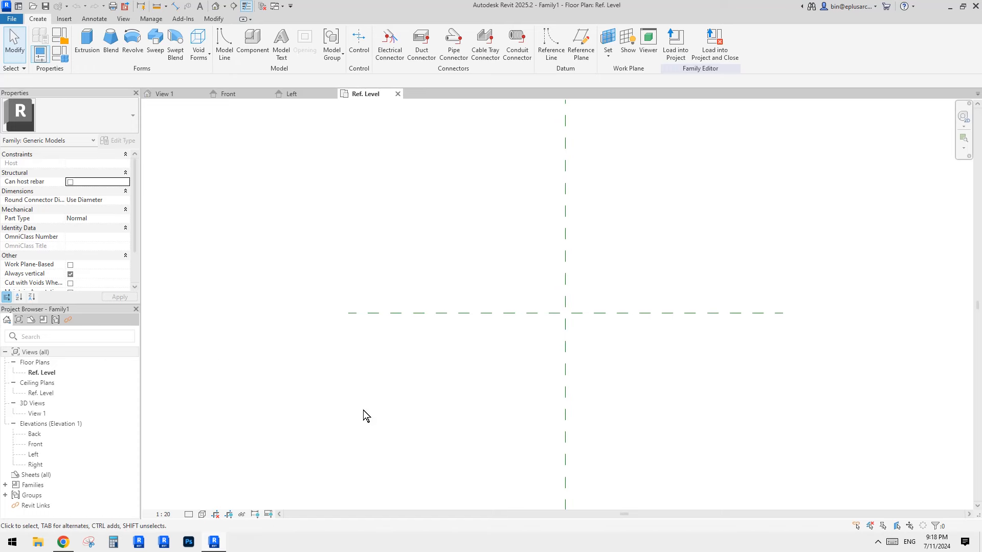
{"action": "double_click", "coordinate": [36, 445]}
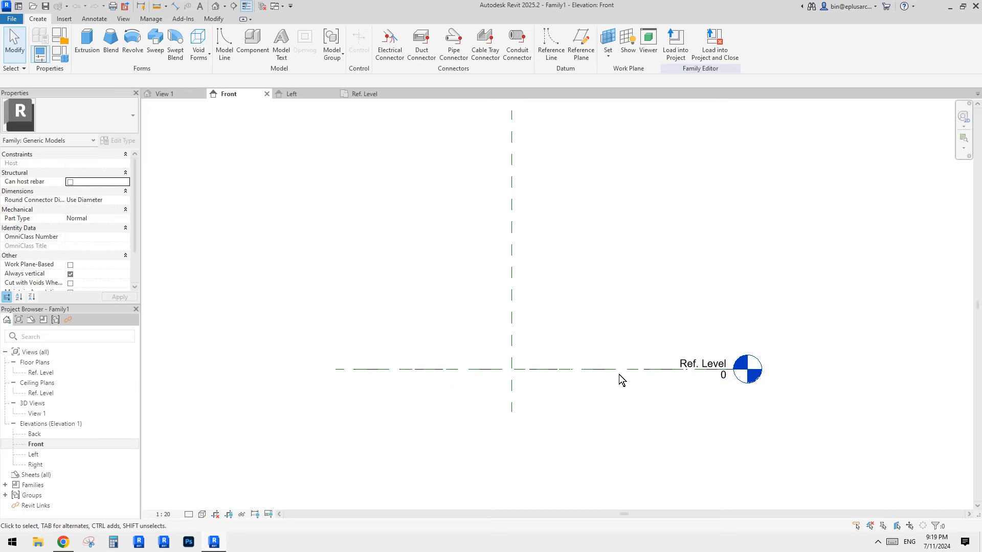
{"action": "middle_click_drag", "start_coordinate": [549, 318], "coordinate": [592, 321]}
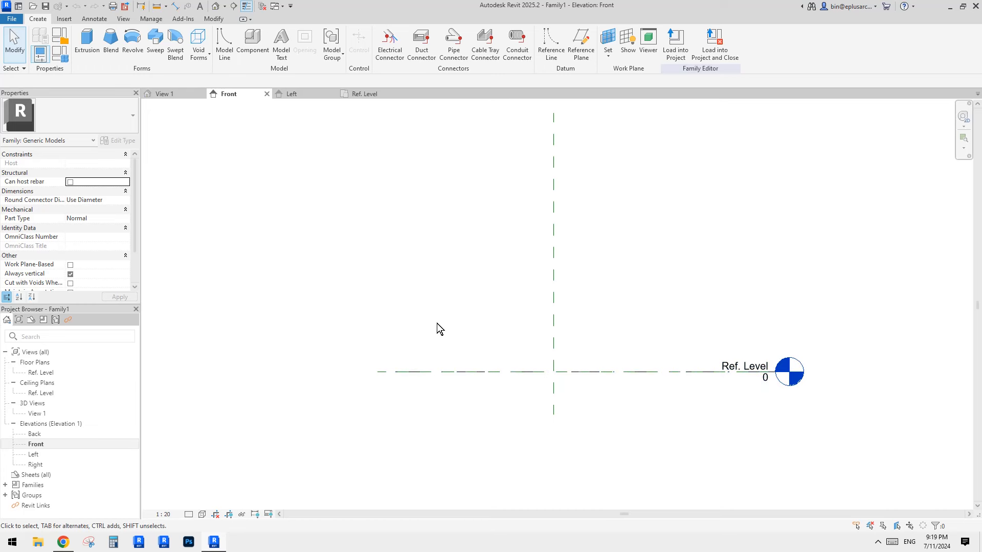
{"action": "scroll", "coordinate": [481, 358], "scroll_direction": "down", "scroll_amount": 1}
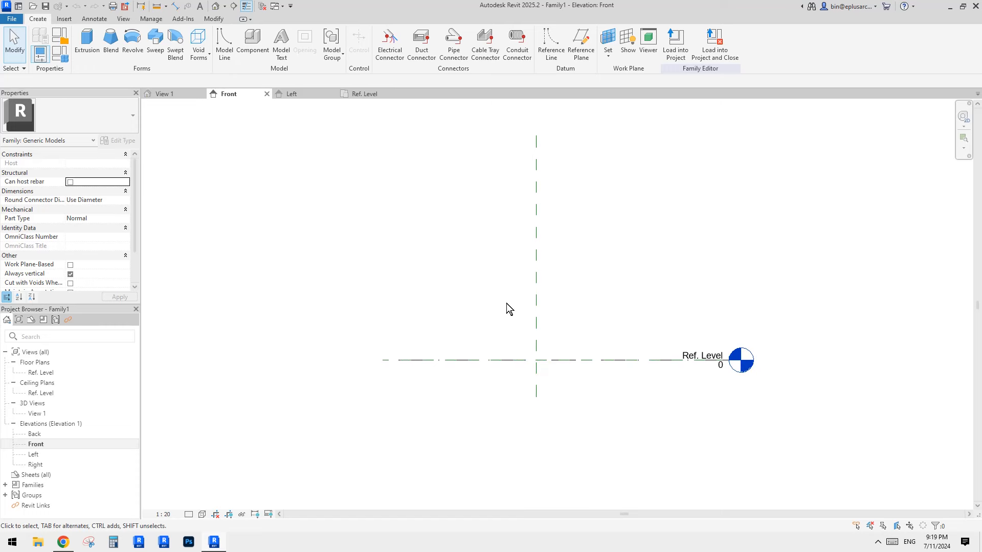
Step: In the Ref. Level floor plan, draw reference planes about 450 mm left, 628 mm right, 491 mm above and 379 mm below the centre
{"action": "double_click", "coordinate": [51, 372]}
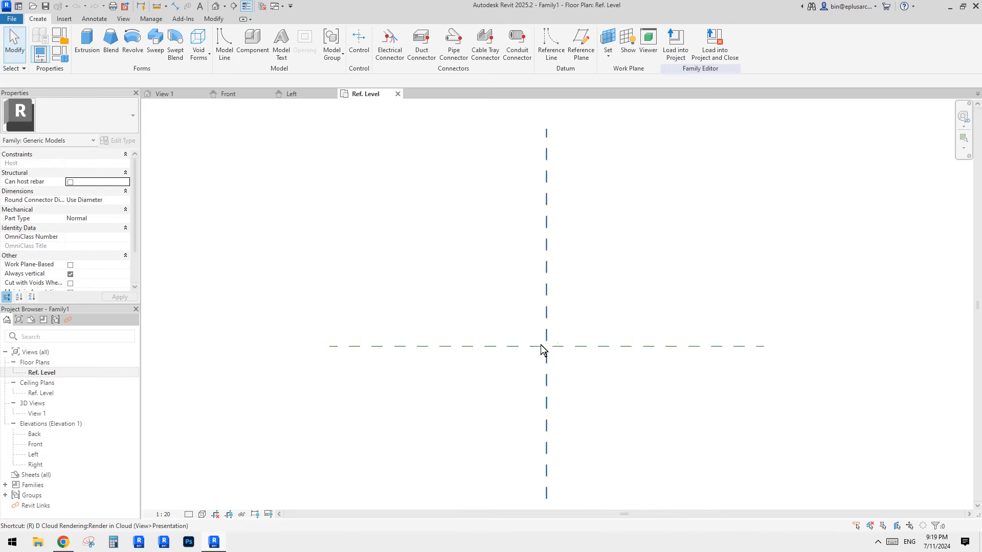
{"action": "key", "text": "p"}
{"action": "left_click", "coordinate": [496, 252]}
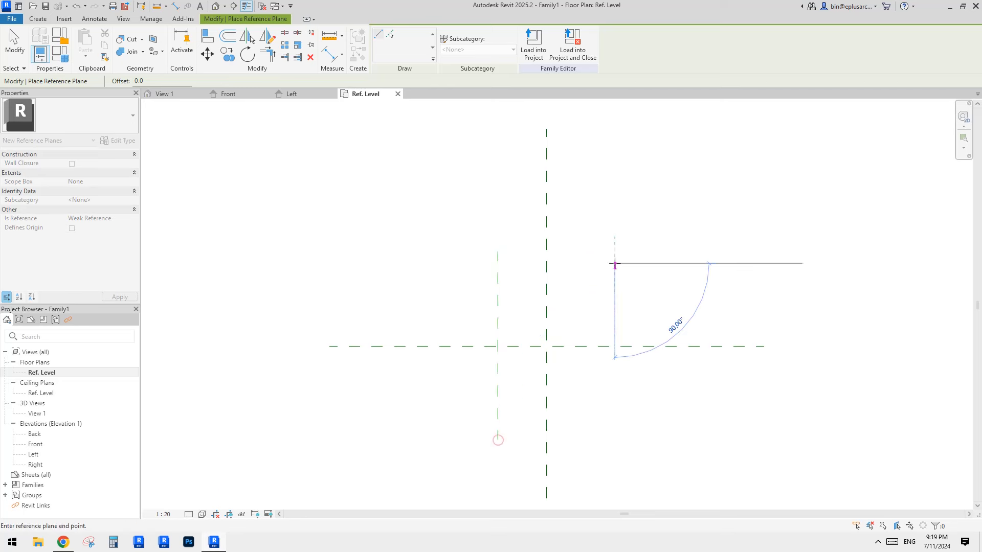
{"action": "left_click", "coordinate": [615, 444]}
{"action": "left_click", "coordinate": [669, 292]}
{"action": "left_click", "coordinate": [466, 293]}
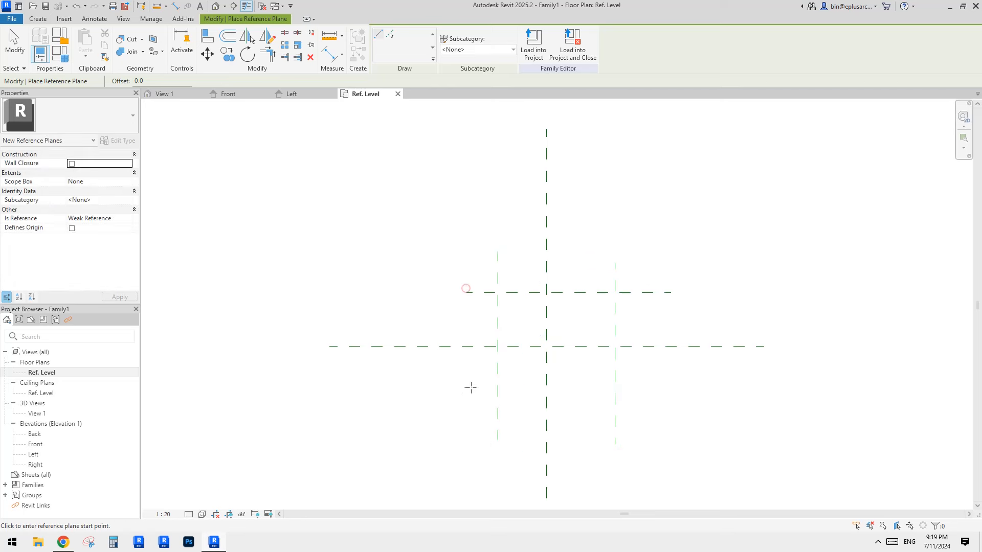
{"action": "left_click", "coordinate": [471, 387]}
{"action": "left_click", "coordinate": [674, 388]}
Step: Dimension the horizontal reference planes with an equalized string about the centre plane and an overall dimension between the outer two
{"action": "key", "text": "d"}
{"action": "key", "text": "i"}
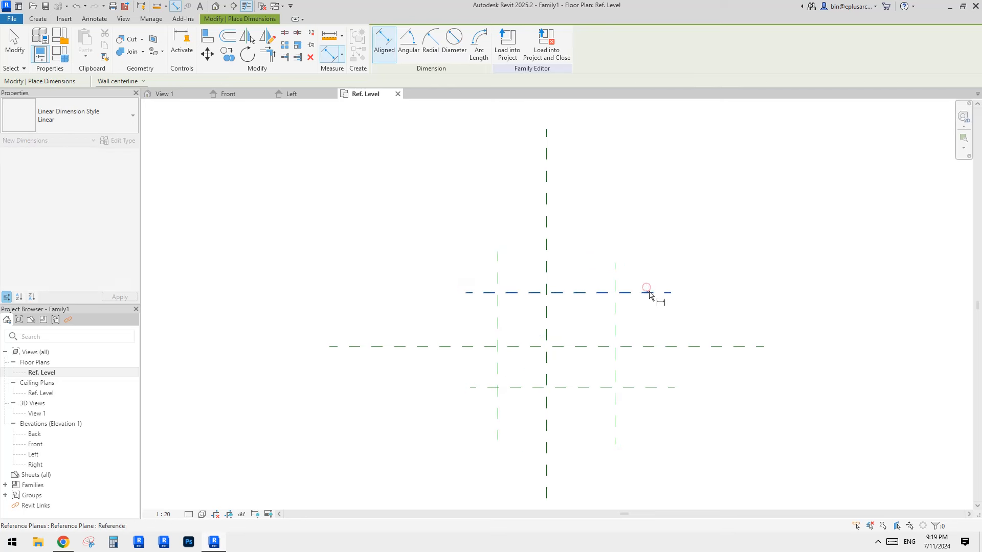
{"action": "left_click", "coordinate": [648, 293]}
{"action": "left_click", "coordinate": [652, 347]}
{"action": "left_click", "coordinate": [665, 388]}
{"action": "left_click", "coordinate": [687, 368]}
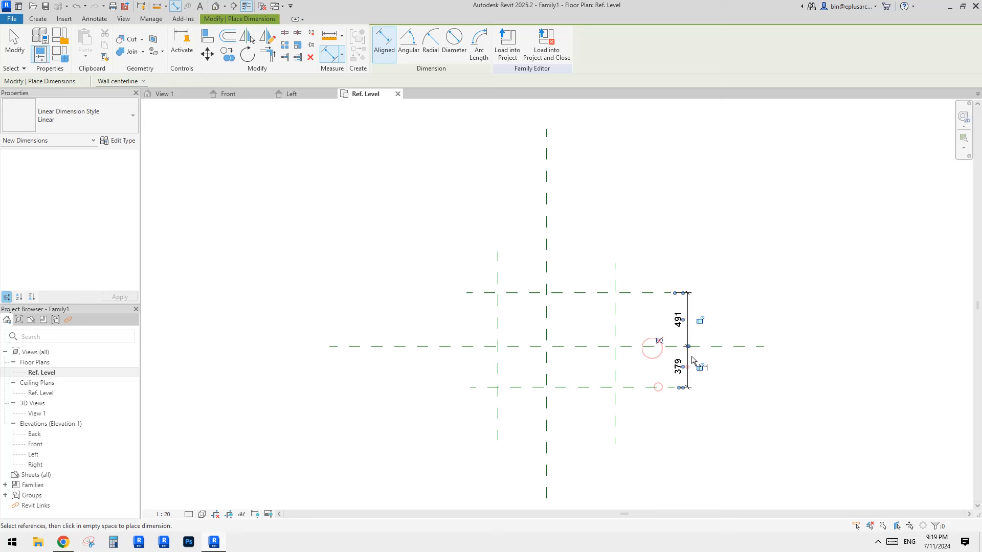
{"action": "left_click", "coordinate": [659, 341]}
{"action": "left_click", "coordinate": [632, 291]}
{"action": "left_click", "coordinate": [647, 400]}
{"action": "left_click", "coordinate": [721, 378]}
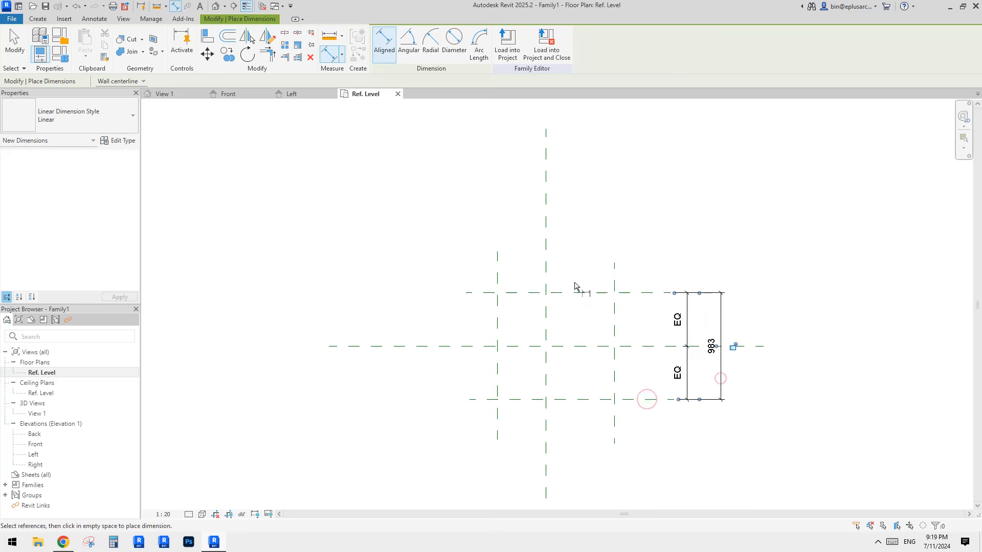
Step: Dimension the vertical reference planes with an equalized string about the centre plane and an overall dimension between the outer two
{"action": "left_click", "coordinate": [614, 274]}
{"action": "left_click", "coordinate": [545, 269]}
{"action": "left_click", "coordinate": [497, 266]}
{"action": "left_click", "coordinate": [535, 223]}
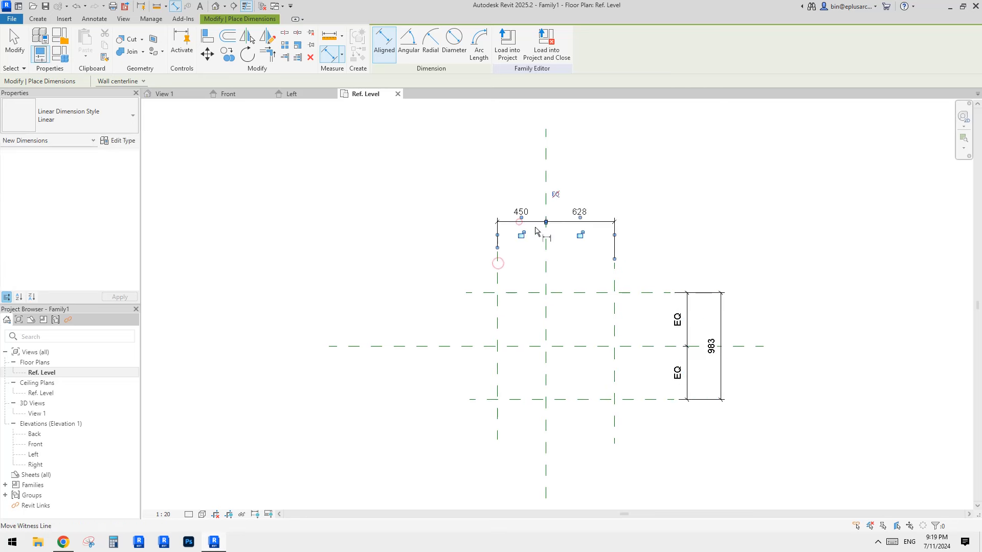
{"action": "left_click", "coordinate": [555, 195]}
{"action": "left_click", "coordinate": [621, 279]}
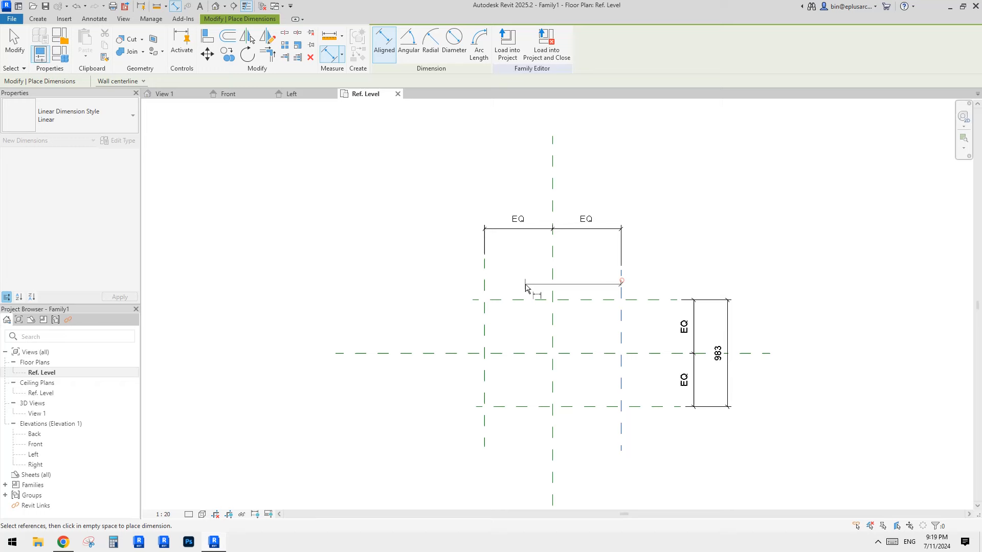
{"action": "left_click", "coordinate": [486, 275]}
{"action": "left_click", "coordinate": [491, 205]}
{"action": "key", "text": "Escape"}
{"action": "key", "text": "Escape"}
Step: Label the overall dimension between the horizontal reference planes with a new instance parameter named w1
{"action": "left_click", "coordinate": [725, 307]}
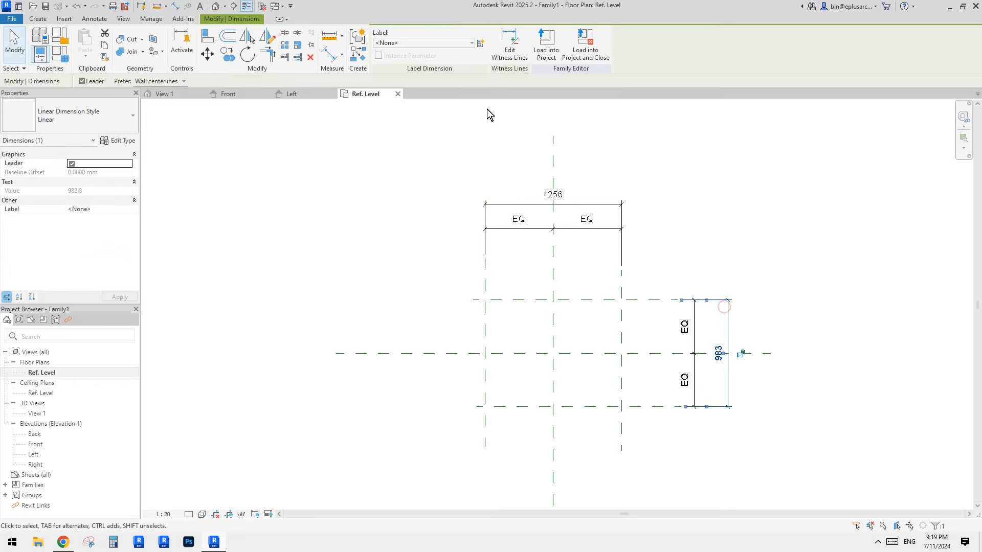
{"action": "left_click", "coordinate": [481, 43]}
{"action": "type", "text": "w1"}
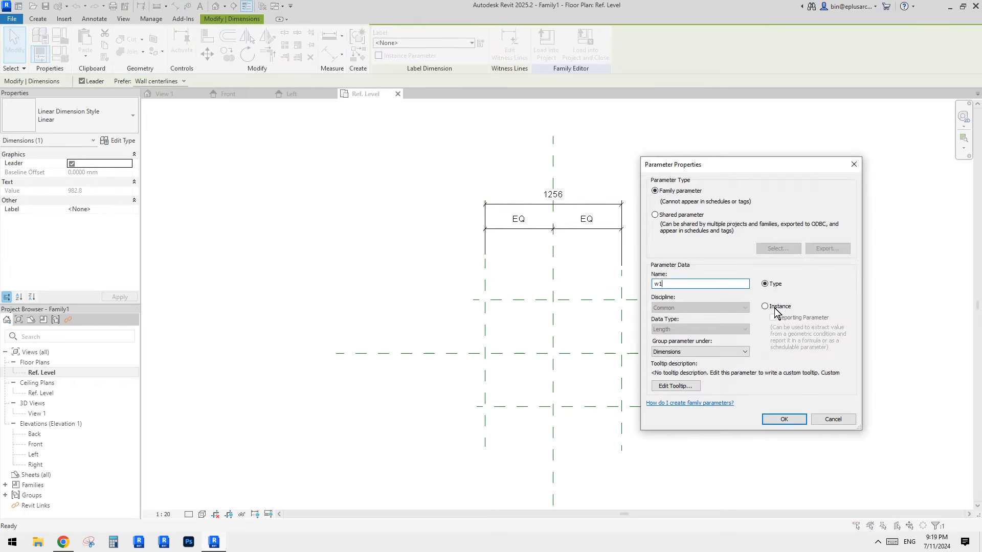
{"action": "left_click", "coordinate": [773, 307]}
{"action": "left_click", "coordinate": [785, 420]}
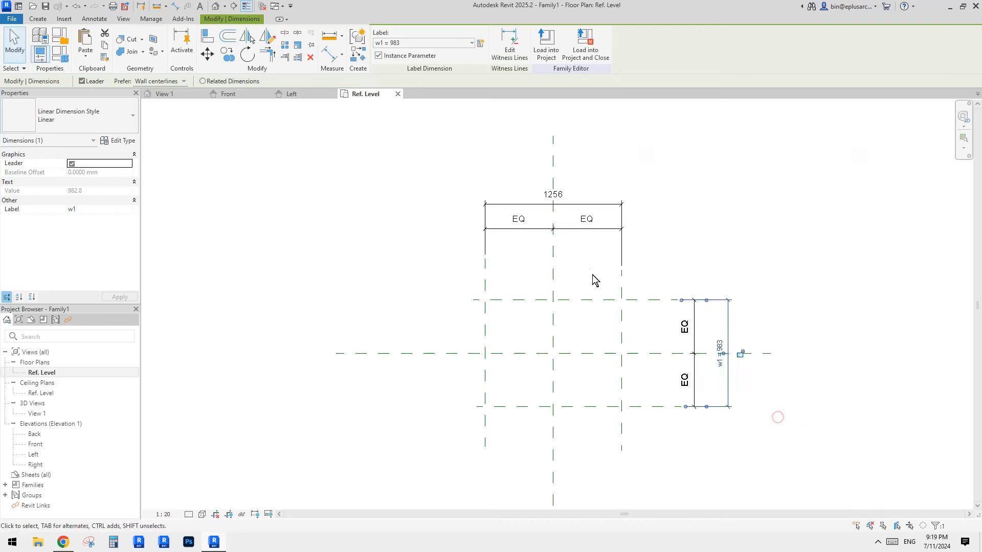
Step: Label the overall dimension between the vertical reference planes with a new instance parameter named w2
{"action": "left_click", "coordinate": [588, 268]}
{"action": "left_click", "coordinate": [556, 210]}
{"action": "left_click", "coordinate": [480, 43]}
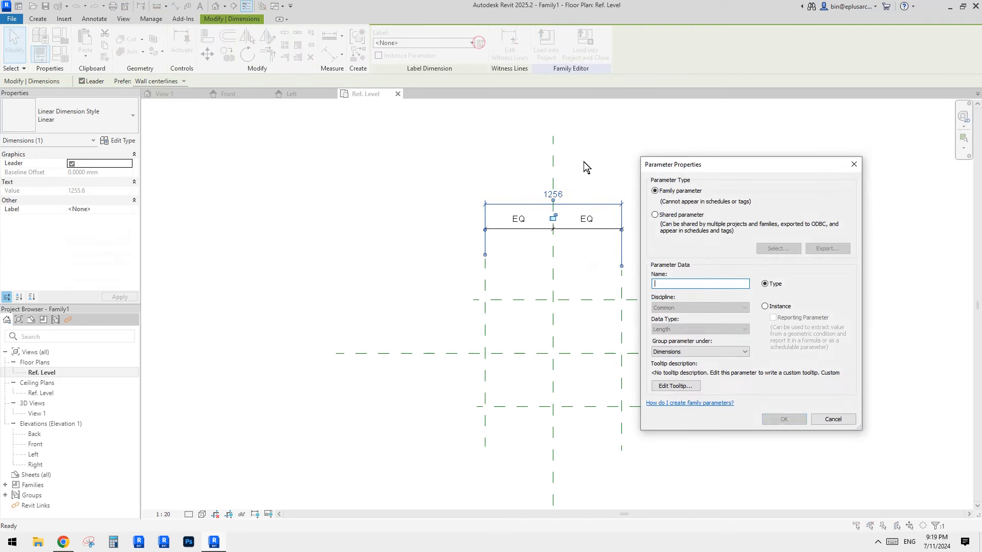
{"action": "type", "text": "w2"}
{"action": "left_click", "coordinate": [766, 306]}
{"action": "left_click", "coordinate": [784, 419]}
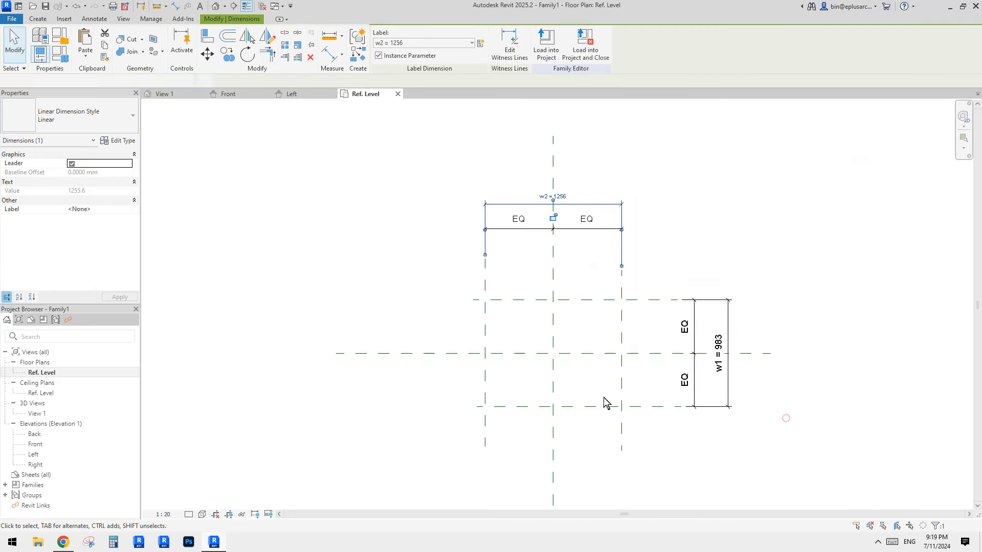
{"action": "middle_click_drag", "start_coordinate": [598, 389], "coordinate": [594, 354]}
{"action": "scroll", "coordinate": [594, 354], "scroll_direction": "up", "scroll_amount": 1}
{"action": "left_click", "coordinate": [583, 306]}
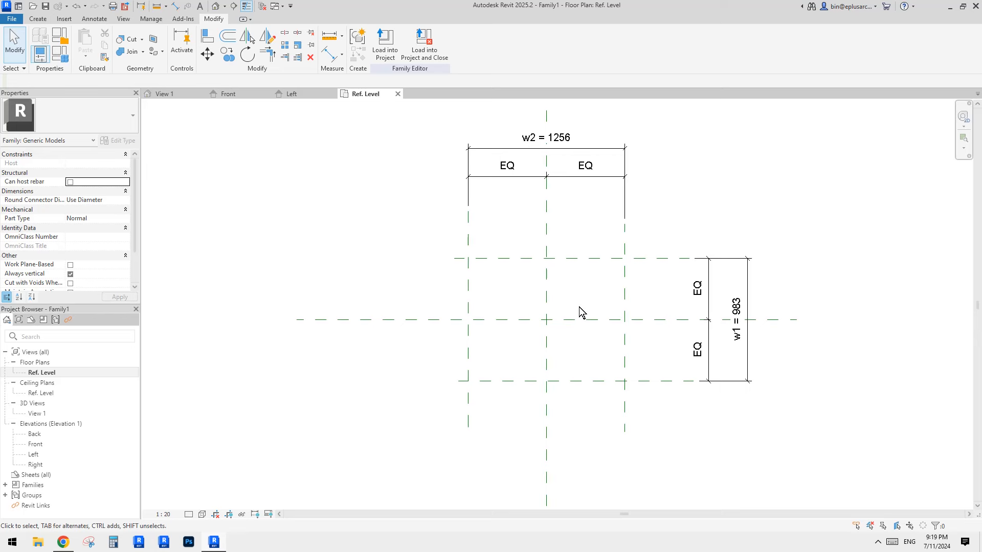
Step: In the Front elevation, draw a horizontal reference plane about 224 mm below Ref. Level, spanning past the outer vertical planes
{"action": "middle_click_drag", "start_coordinate": [573, 302], "coordinate": [582, 316]}
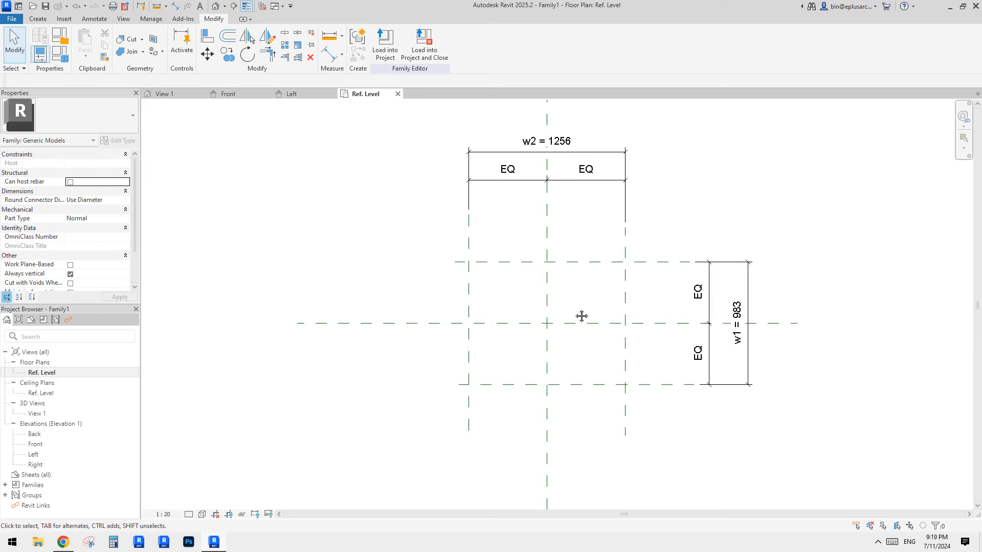
{"action": "left_click", "coordinate": [33, 445]}
{"action": "double_click", "coordinate": [34, 448]}
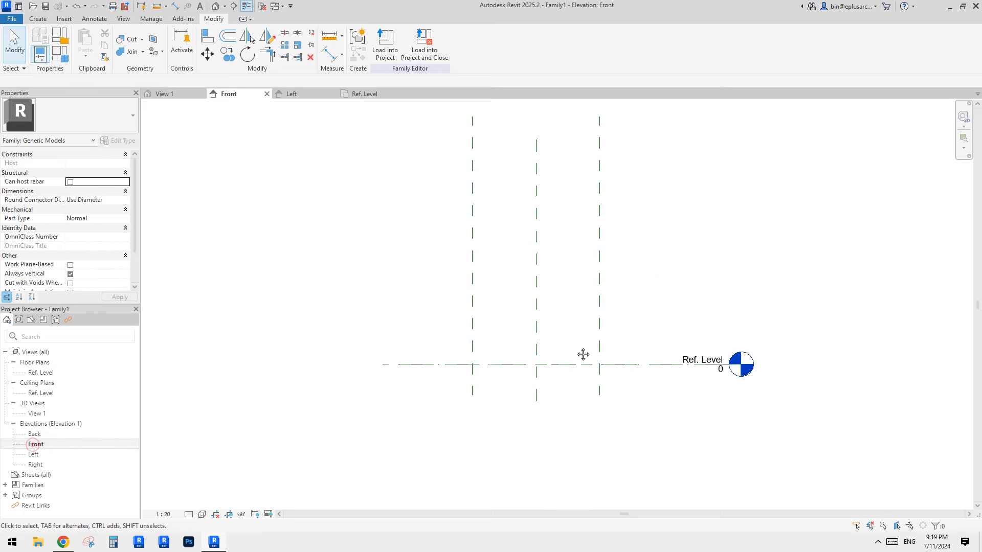
{"action": "key", "text": "r"}
{"action": "key", "text": "p"}
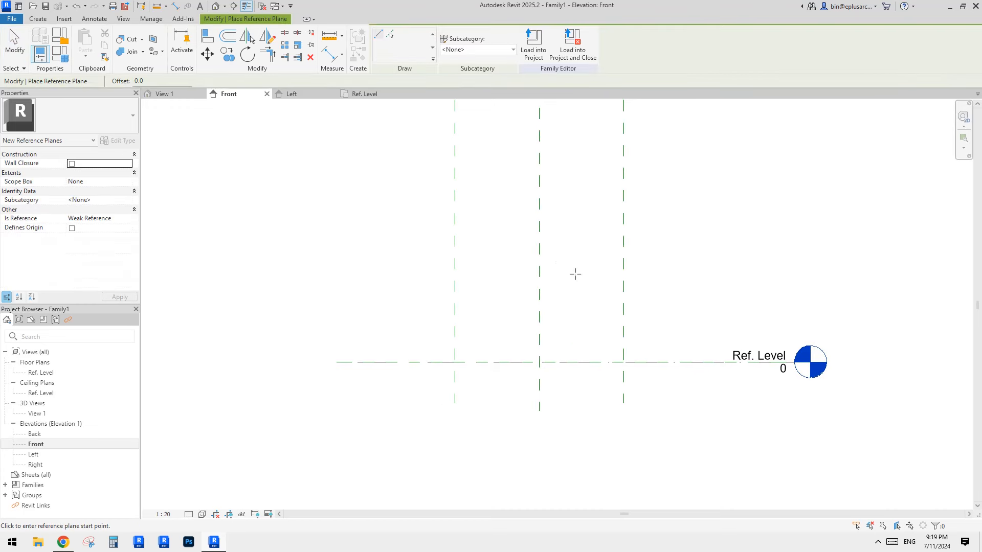
{"action": "left_click", "coordinate": [412, 392]}
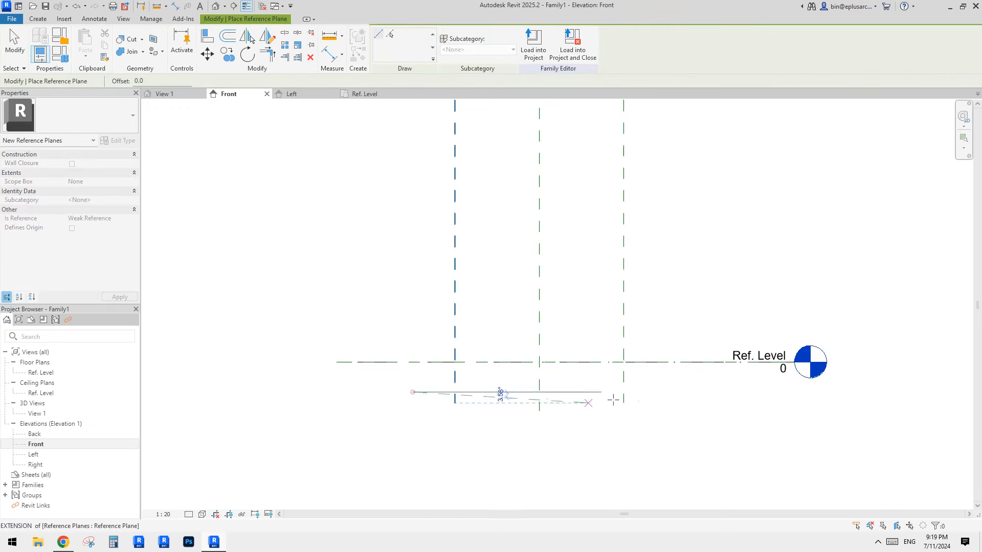
{"action": "left_click", "coordinate": [676, 392]}
{"action": "key", "text": "Escape"}
{"action": "key", "text": "Escape"}
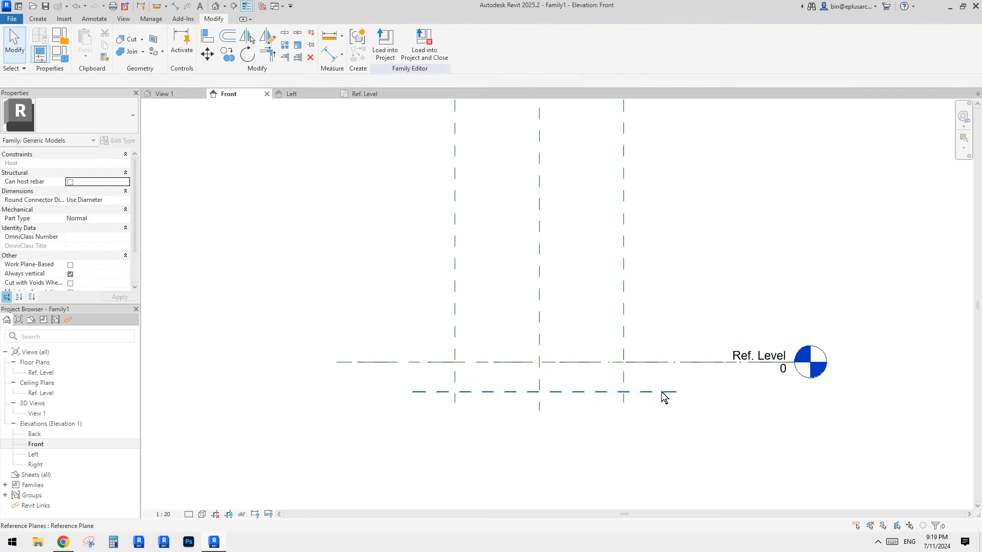
Step: Dimension the distance between Ref. Level and the new horizontal reference plane below it
{"action": "scroll", "coordinate": [665, 394], "scroll_direction": "up", "scroll_amount": 2}
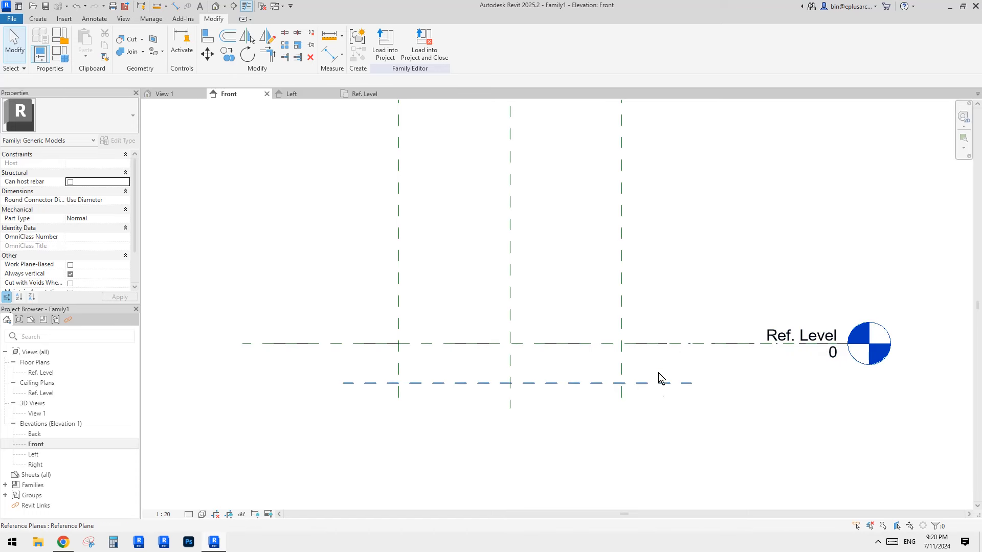
{"action": "scroll", "coordinate": [663, 362], "scroll_direction": "up", "scroll_amount": 1}
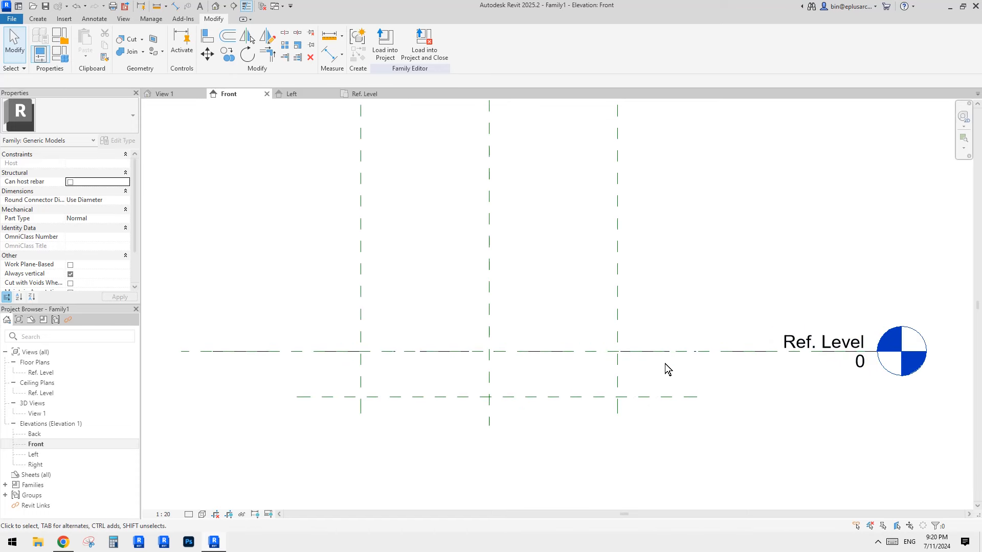
{"action": "key", "text": "d"}
{"action": "key", "text": "i"}
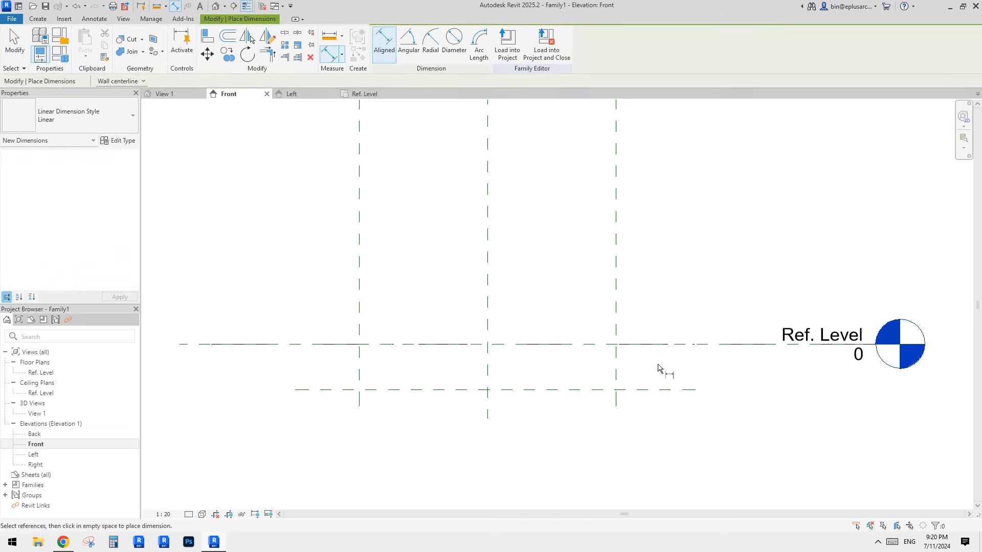
{"action": "left_click", "coordinate": [678, 365]}
{"action": "key", "text": "Escape"}
{"action": "key", "text": "Escape"}
Step: Label the offset dimension below Ref. Level with a new instance parameter named ofs
{"action": "left_click", "coordinate": [680, 366]}
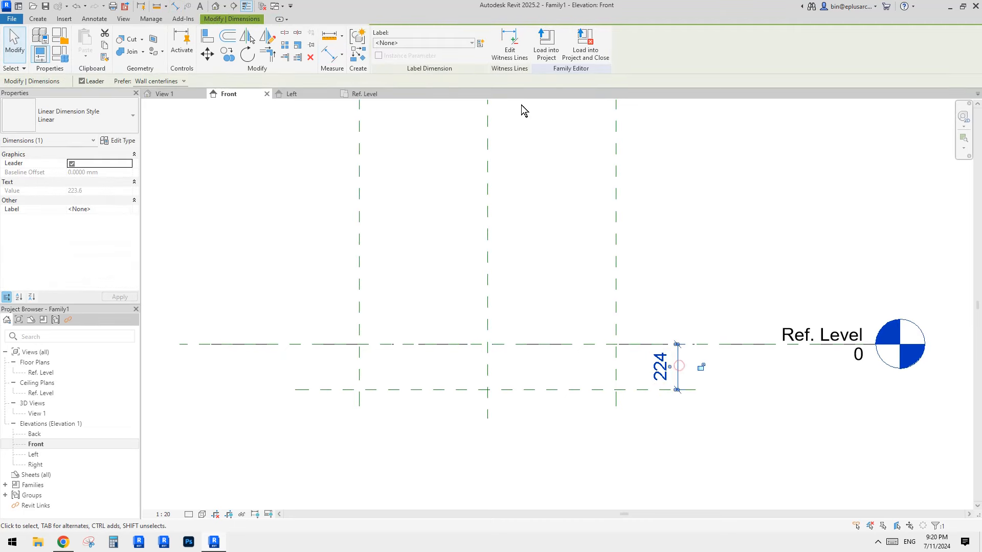
{"action": "left_click", "coordinate": [482, 44]}
{"action": "type", "text": "o"}
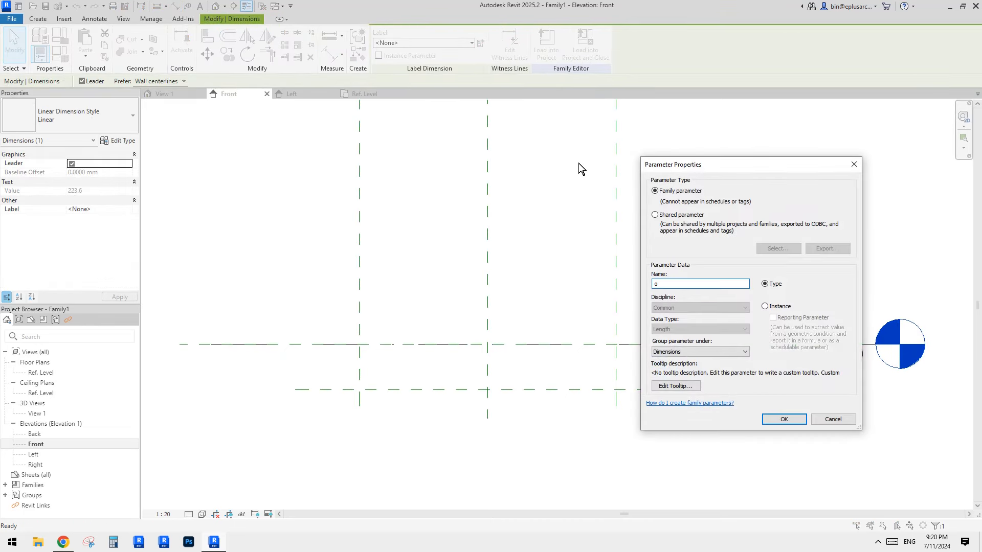
{"action": "type", "text": "fs"}
{"action": "left_click", "coordinate": [773, 306]}
{"action": "left_click", "coordinate": [784, 420]}
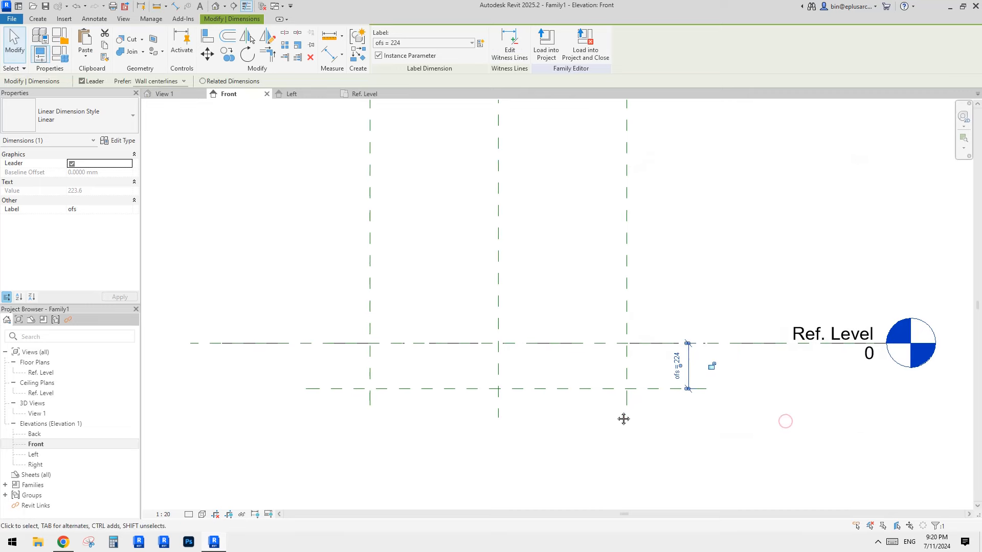
{"action": "left_click", "coordinate": [623, 417]}
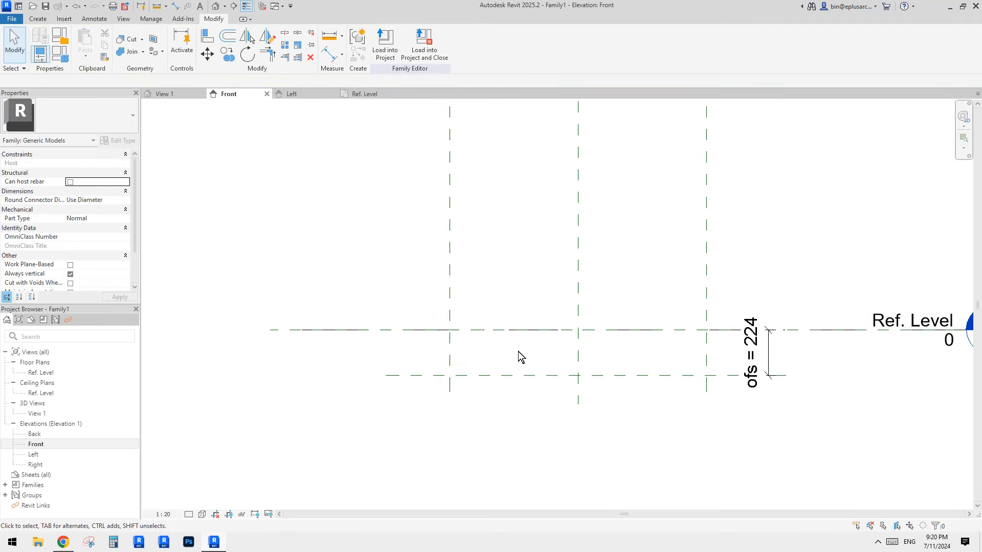
Step: Set the work plane to the reference plane below Ref. Level and open Floor Plan: Ref. Level for sketching
{"action": "left_click", "coordinate": [40, 19]}
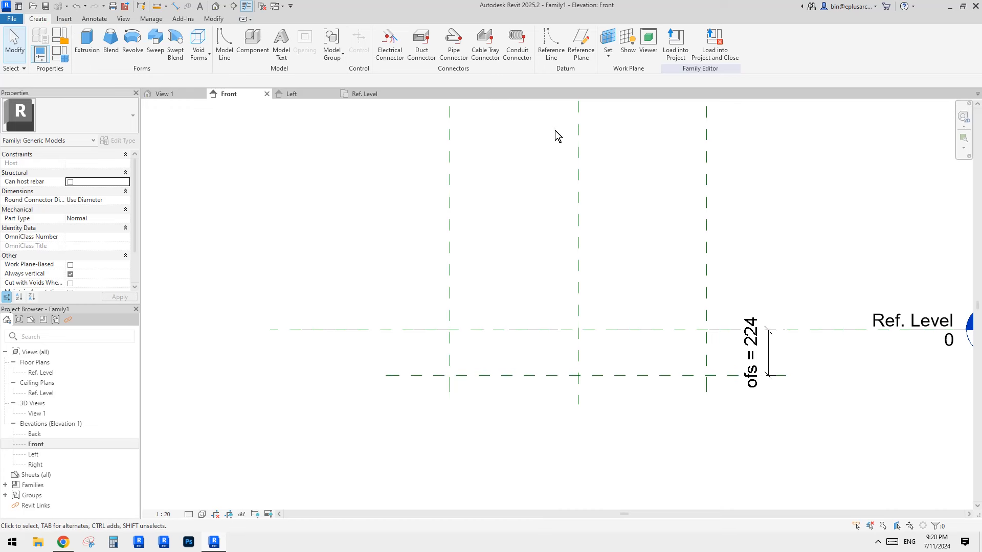
{"action": "left_click", "coordinate": [609, 40]}
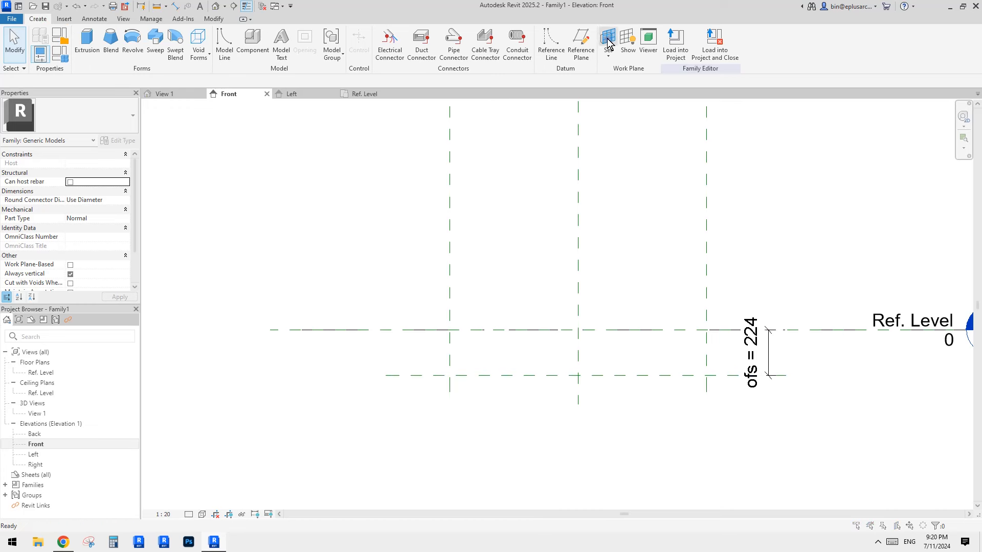
{"action": "left_click", "coordinate": [431, 286]}
{"action": "left_click", "coordinate": [463, 331]}
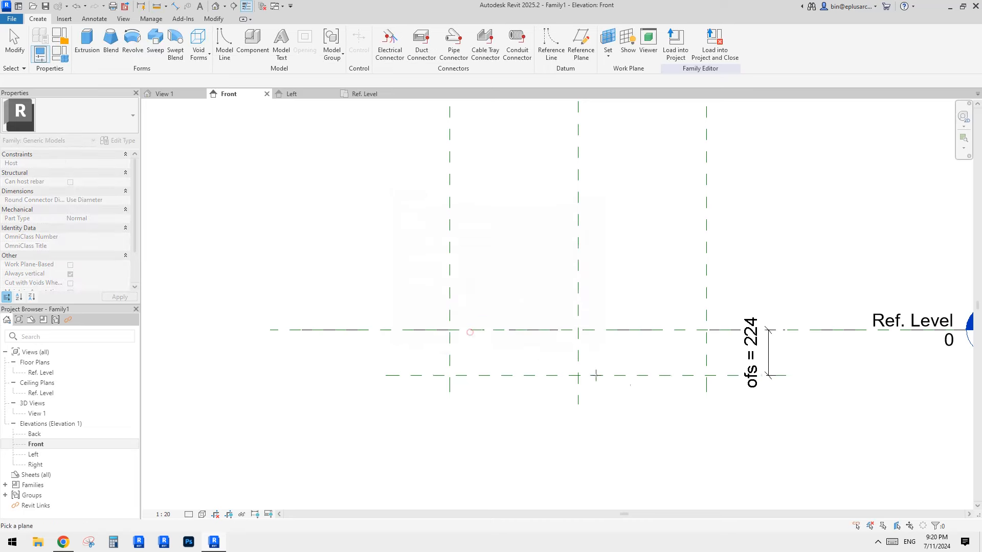
{"action": "left_click", "coordinate": [651, 379]}
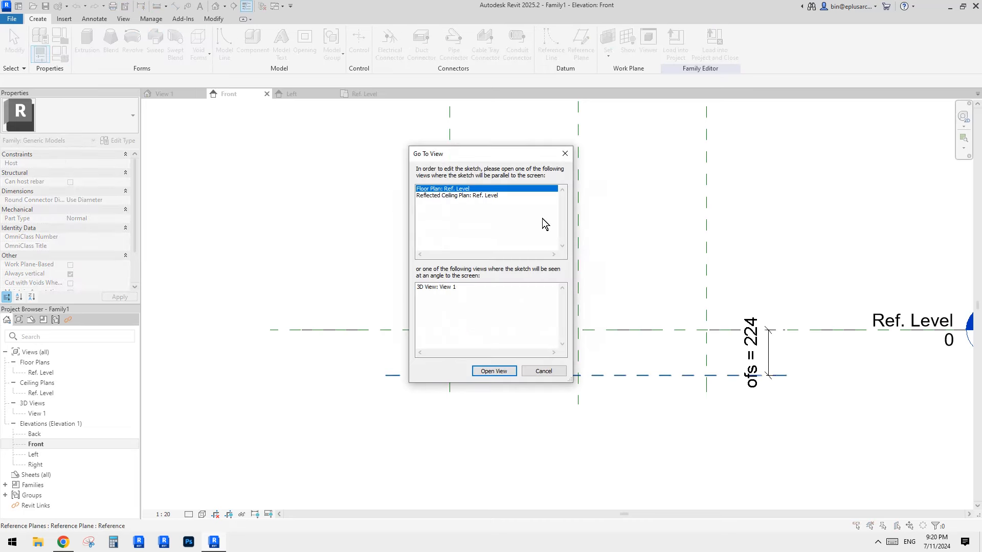
{"action": "left_click", "coordinate": [494, 371]}
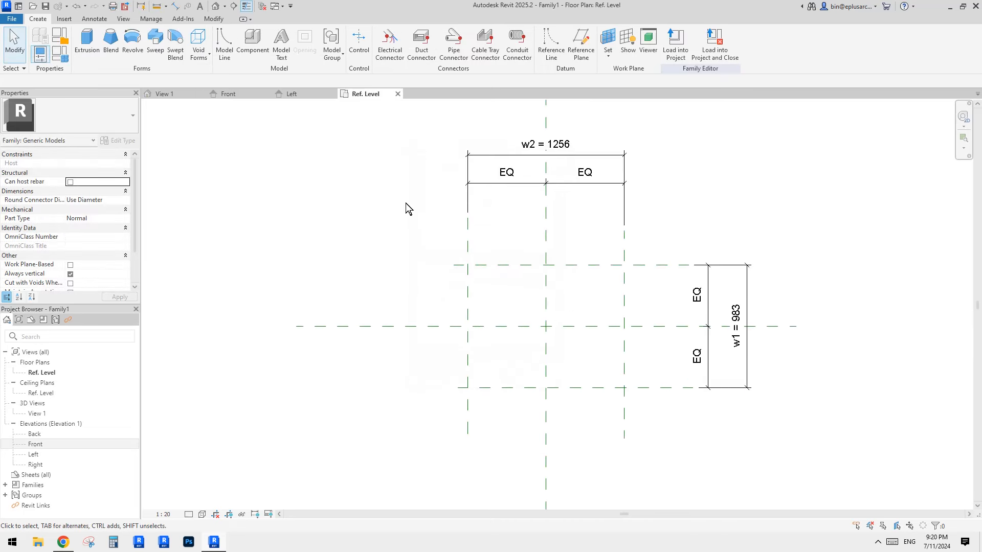
Step: Start a sweep and sketch its path as a rectangle through the four intersections of the outer reference planes
{"action": "left_click", "coordinate": [153, 48]}
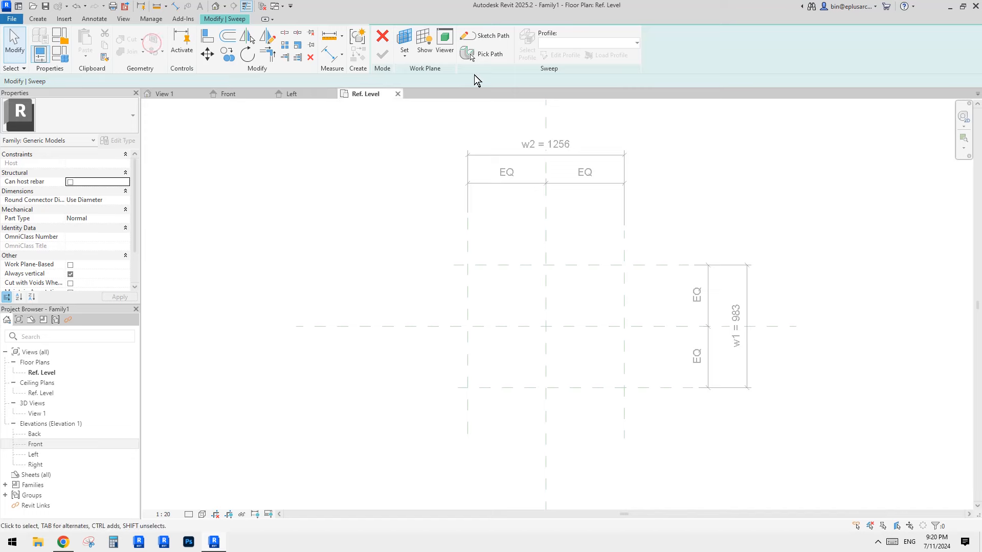
{"action": "left_click", "coordinate": [491, 36]}
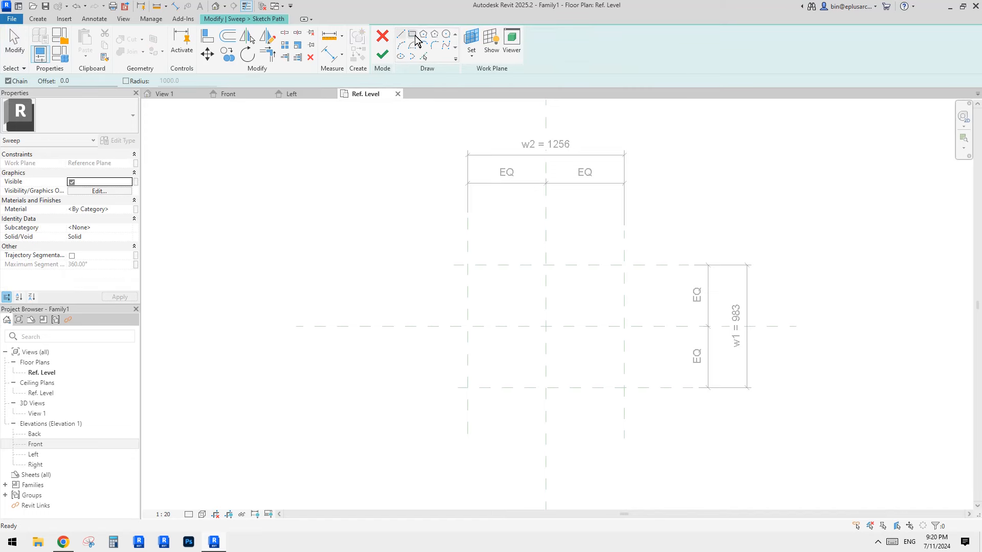
{"action": "left_click", "coordinate": [413, 34]}
{"action": "left_click", "coordinate": [468, 265]}
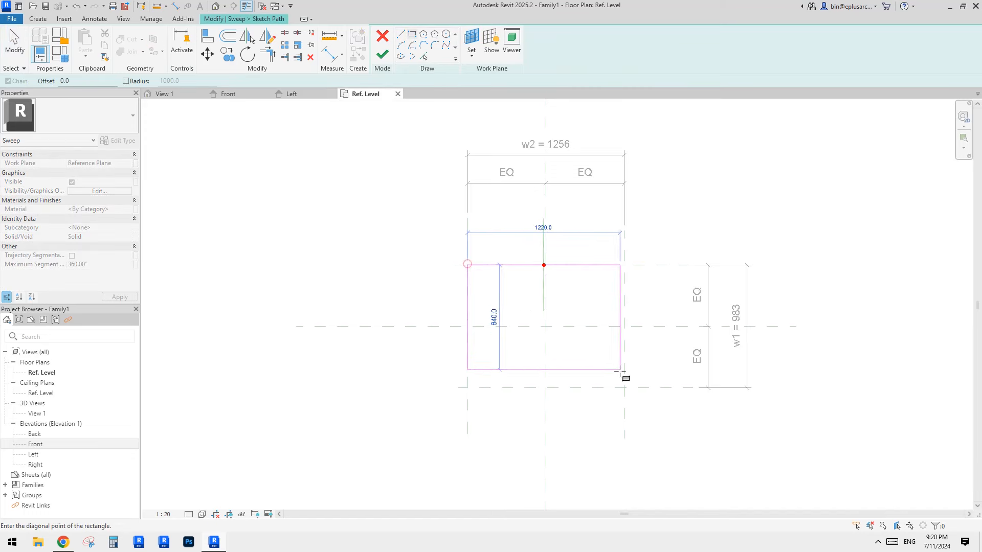
{"action": "left_click", "coordinate": [624, 388]}
Step: Lock all four sides of the rectangular sweep path to their reference planes
{"action": "left_click", "coordinate": [486, 344]}
{"action": "left_click", "coordinate": [594, 370]}
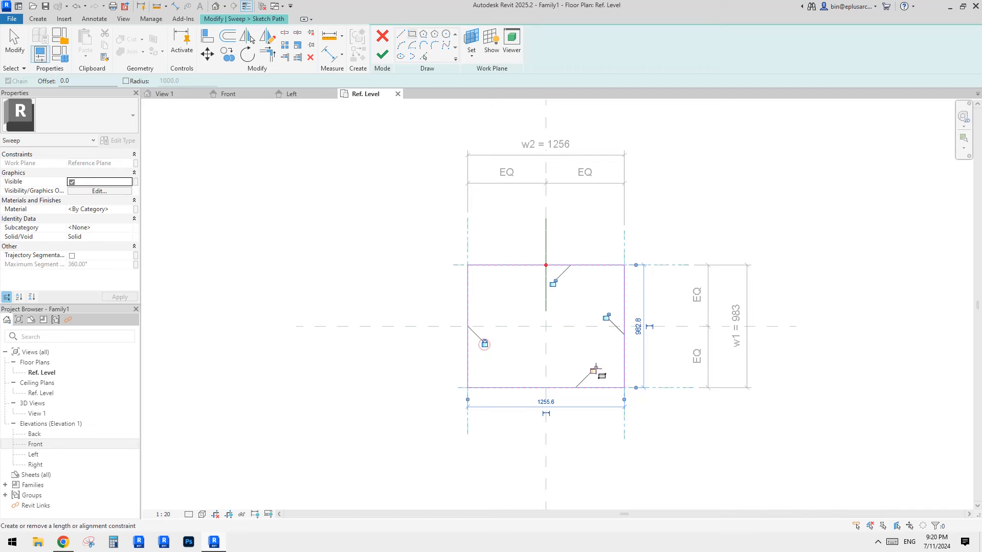
{"action": "left_click", "coordinate": [606, 318]}
{"action": "left_click", "coordinate": [555, 281]}
{"action": "scroll", "coordinate": [527, 319], "scroll_direction": "up", "scroll_amount": 1}
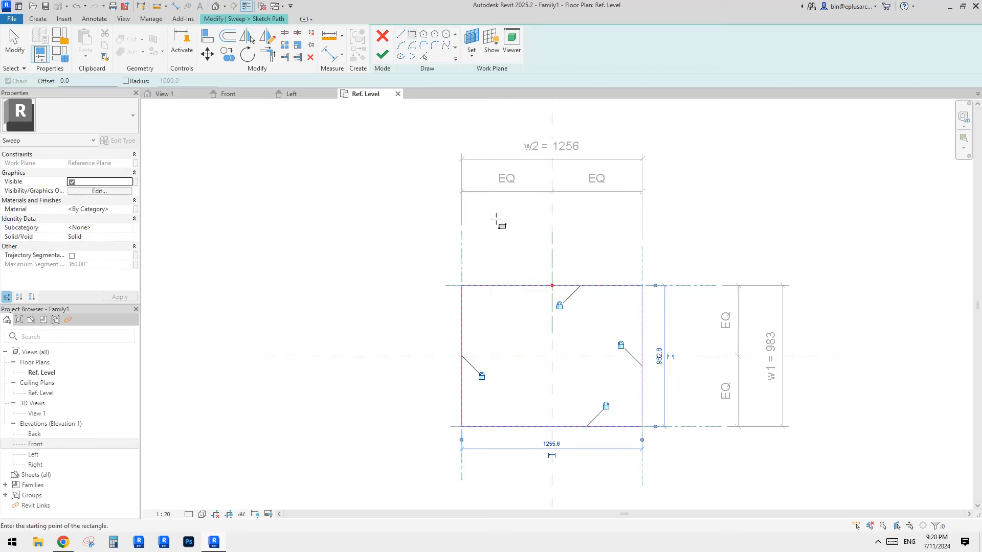
Step: Fillet the upper-left corner of the sweep path with a radius of about 280 mm and lock its tangency
{"action": "left_click", "coordinate": [435, 46]}
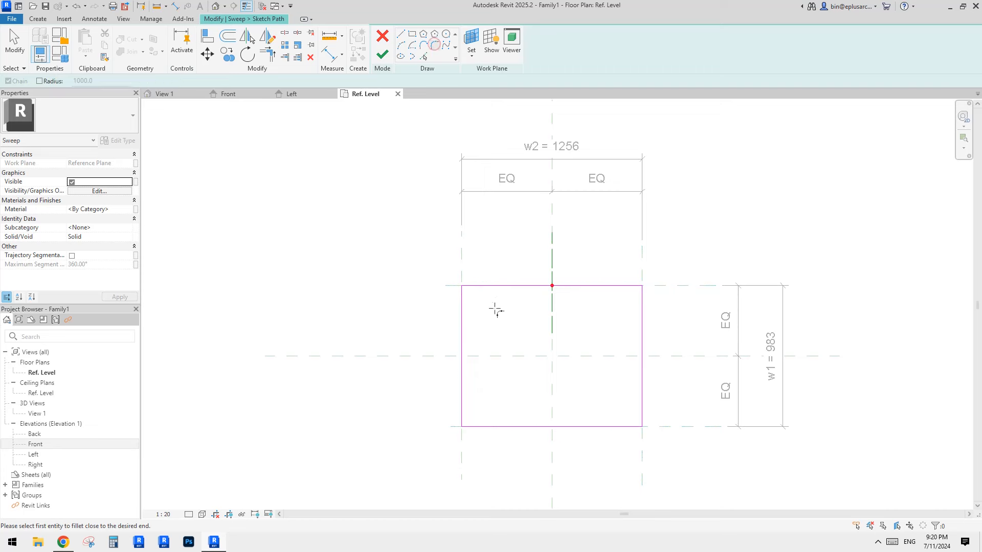
{"action": "left_click", "coordinate": [462, 300]}
{"action": "scroll", "coordinate": [473, 297], "scroll_direction": "up", "scroll_amount": 1}
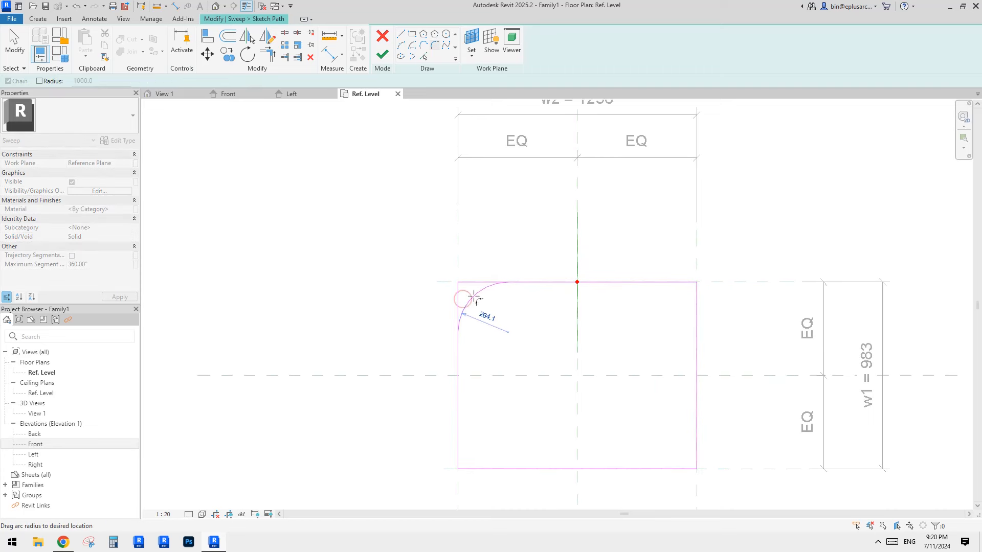
{"action": "left_click", "coordinate": [475, 297]}
{"action": "left_click", "coordinate": [496, 315]}
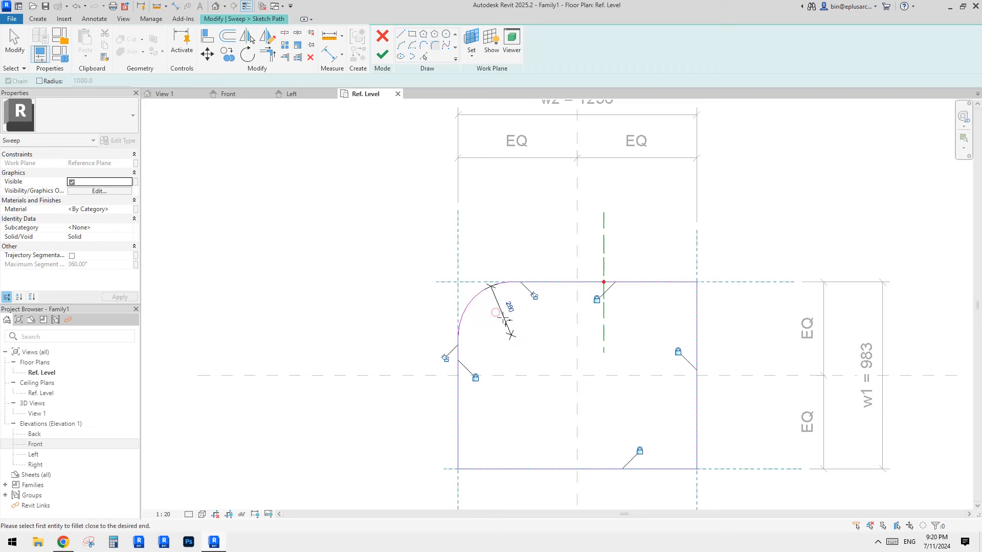
{"action": "left_click", "coordinate": [534, 296]}
Step: Fillet the lower-left corner of the path with a radius of about 480 mm and lock both tangent joins
{"action": "middle_click_drag", "start_coordinate": [492, 389], "coordinate": [450, 357]}
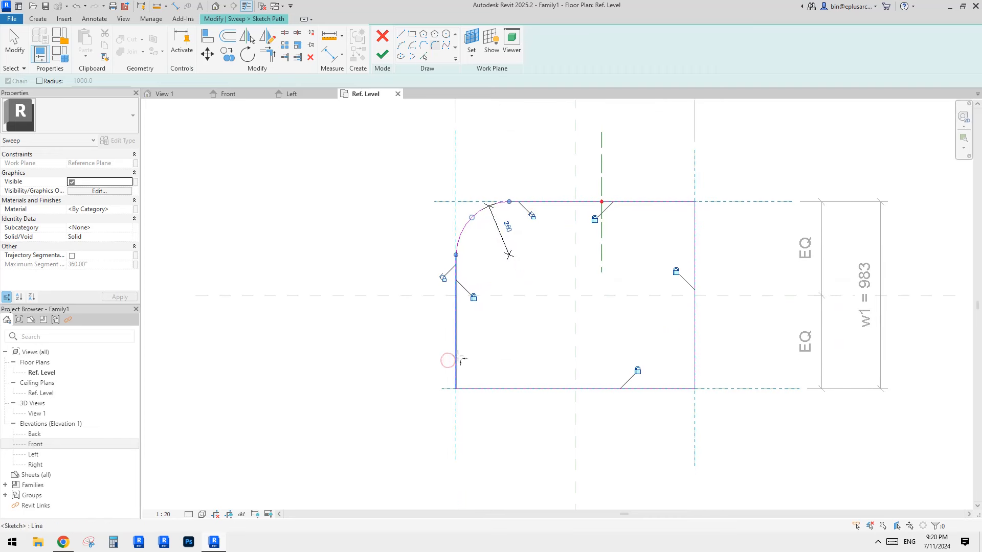
{"action": "left_click", "coordinate": [454, 358]}
{"action": "left_click", "coordinate": [490, 390]}
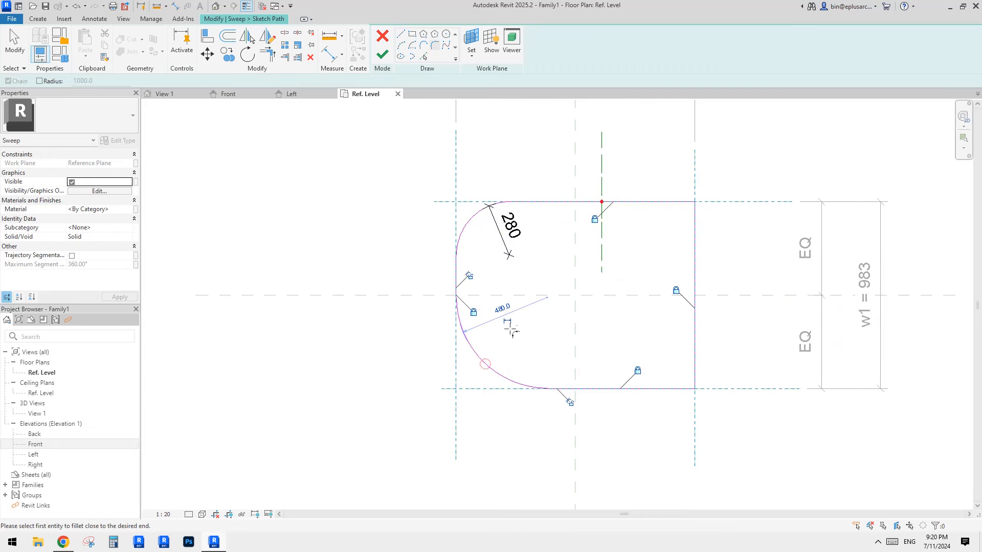
{"action": "left_click", "coordinate": [486, 365]}
{"action": "left_click", "coordinate": [470, 277]}
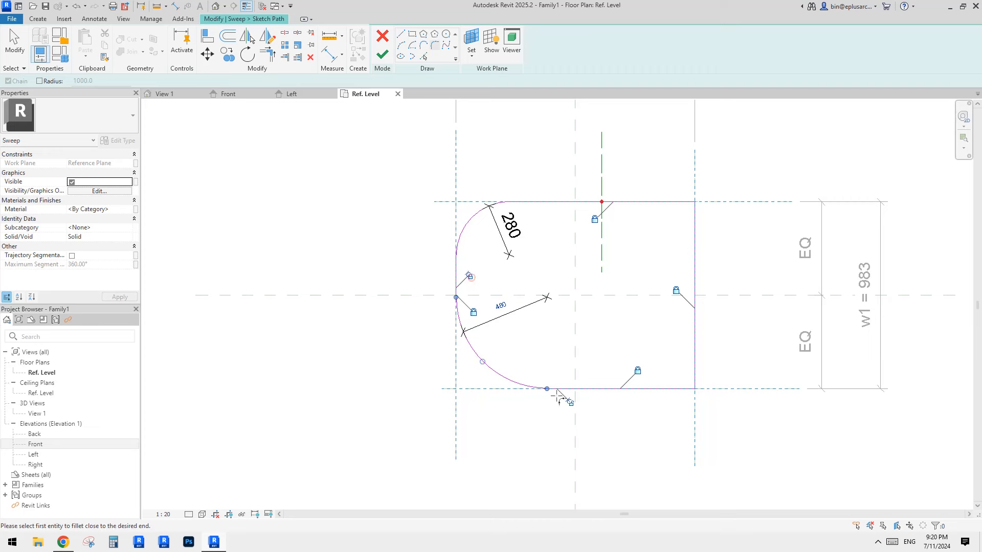
{"action": "left_click", "coordinate": [571, 403]}
Step: Fillet the lower-right corner of the path with a radius of about 260 mm and lock both tangent joins
{"action": "left_click", "coordinate": [683, 390]}
{"action": "left_click", "coordinate": [694, 378]}
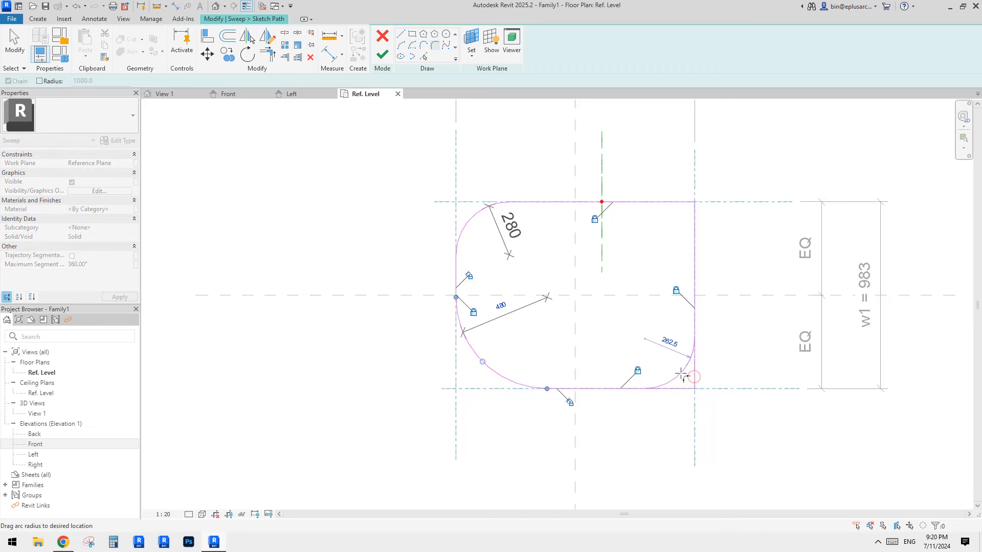
{"action": "left_click", "coordinate": [679, 372]}
{"action": "left_click", "coordinate": [710, 318]}
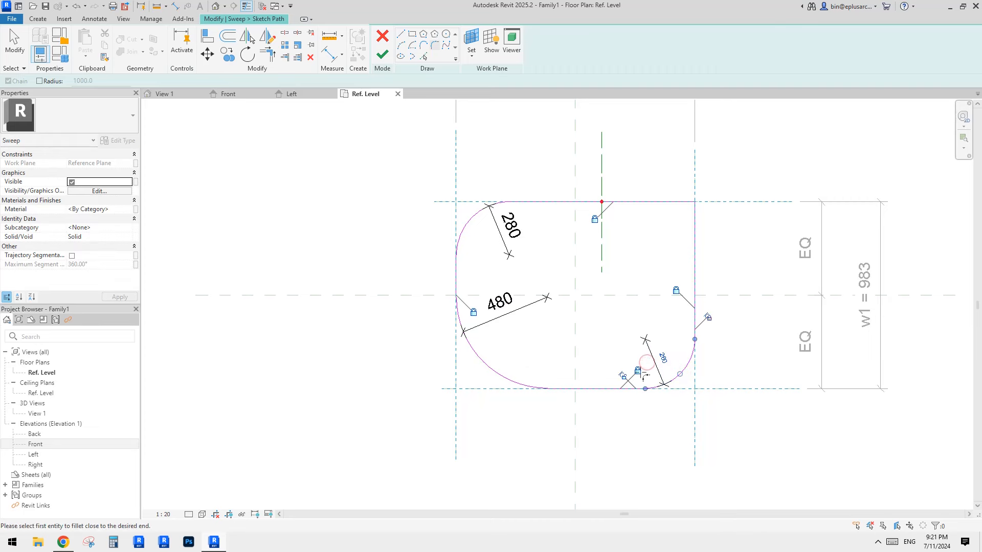
{"action": "left_click", "coordinate": [624, 377]}
Step: Fillet the upper-right corner of the path with a radius of about 180 mm, lock its tangency, and select the arc
{"action": "middle_click_drag", "start_coordinate": [687, 226], "coordinate": [679, 259]}
{"action": "left_click", "coordinate": [674, 233]}
{"action": "left_click", "coordinate": [687, 245]}
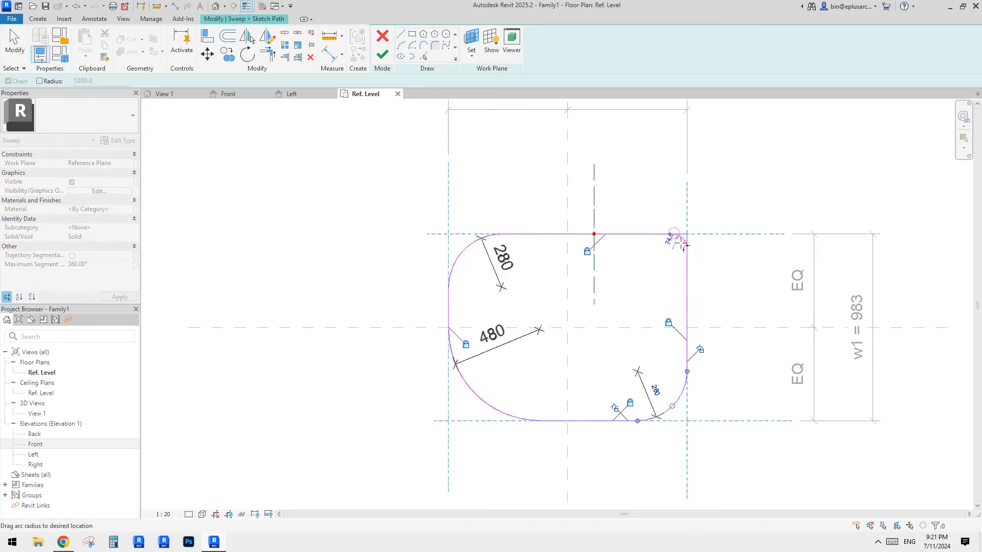
{"action": "scroll", "coordinate": [681, 240], "scroll_direction": "up", "scroll_amount": 2}
{"action": "left_click", "coordinate": [678, 244]}
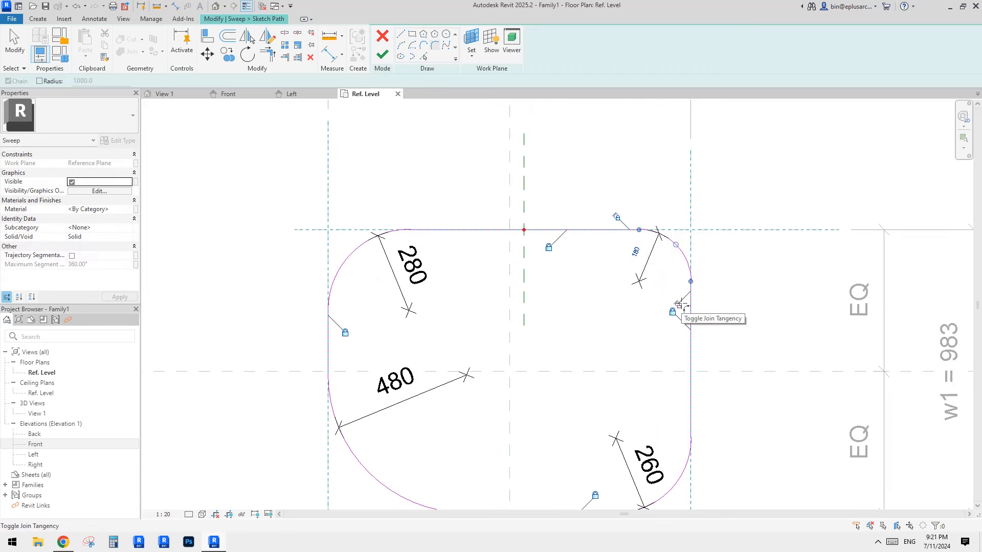
{"action": "left_click", "coordinate": [681, 304]}
{"action": "middle_click_drag", "start_coordinate": [662, 255], "coordinate": [662, 259]}
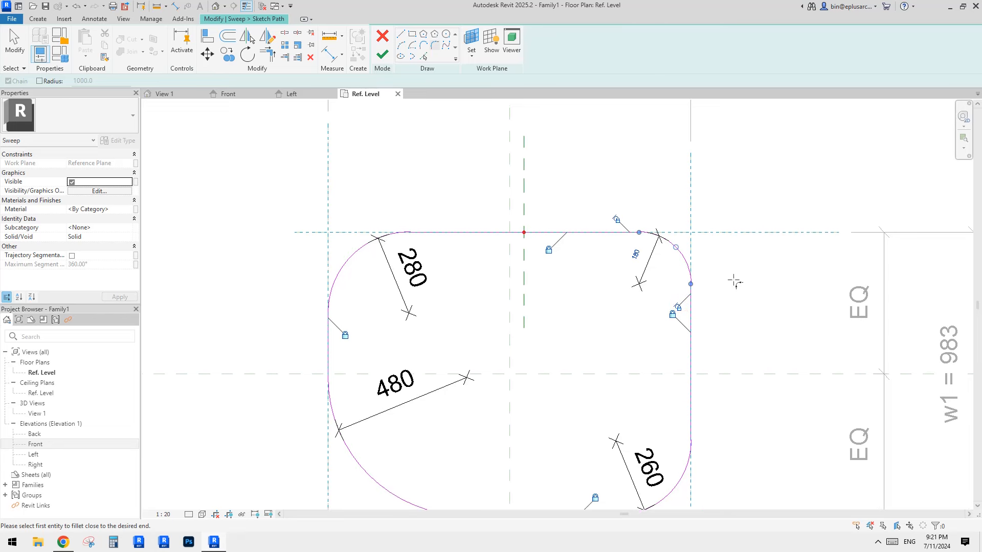
{"action": "key", "text": "Escape"}
{"action": "key", "text": "Escape"}
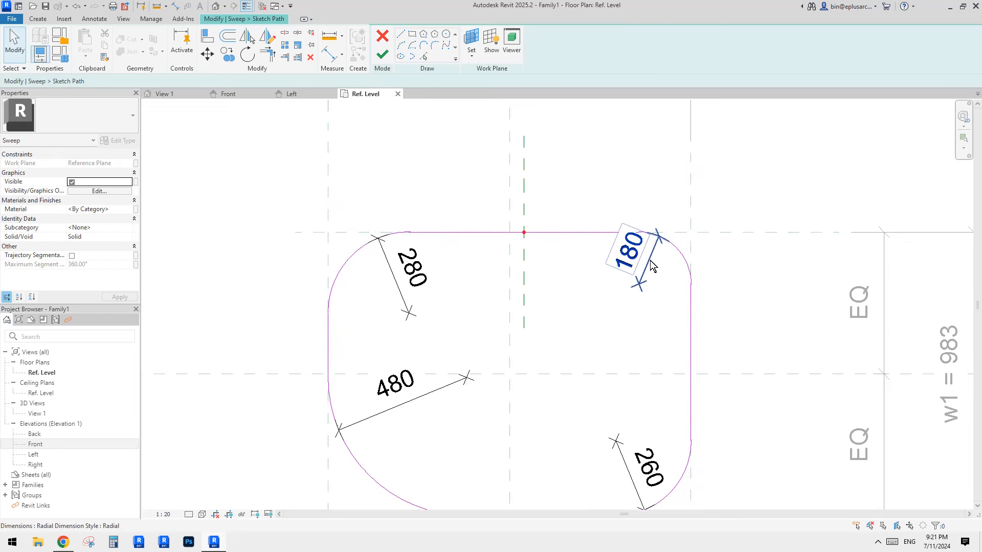
{"action": "left_click", "coordinate": [677, 250]}
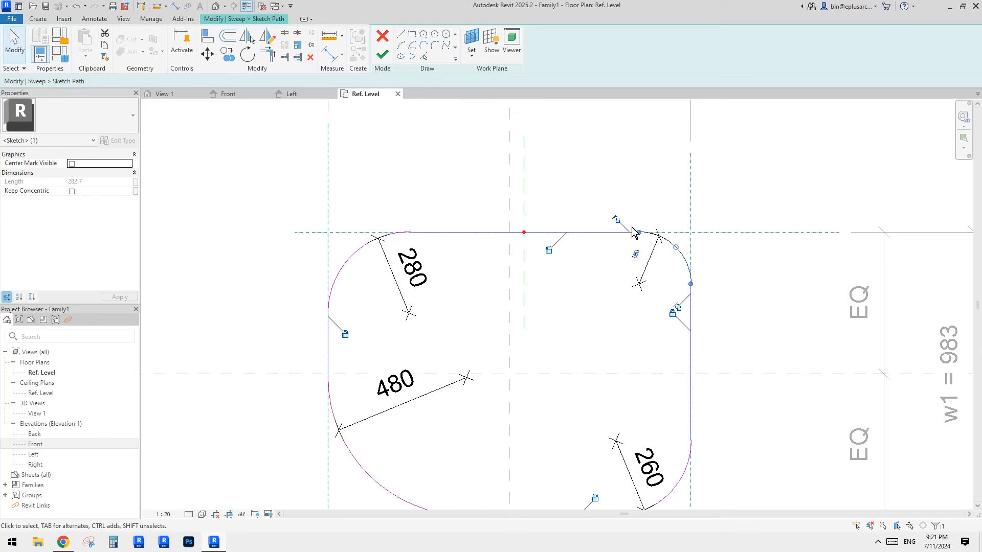
Step: Label all four corner radius dimensions of the sweep path with a new type parameter named r1
{"action": "left_click", "coordinate": [696, 262]}
{"action": "scroll", "coordinate": [655, 291], "scroll_direction": "down", "scroll_amount": 1}
{"action": "middle_click_drag", "start_coordinate": [655, 291], "coordinate": [659, 252]}
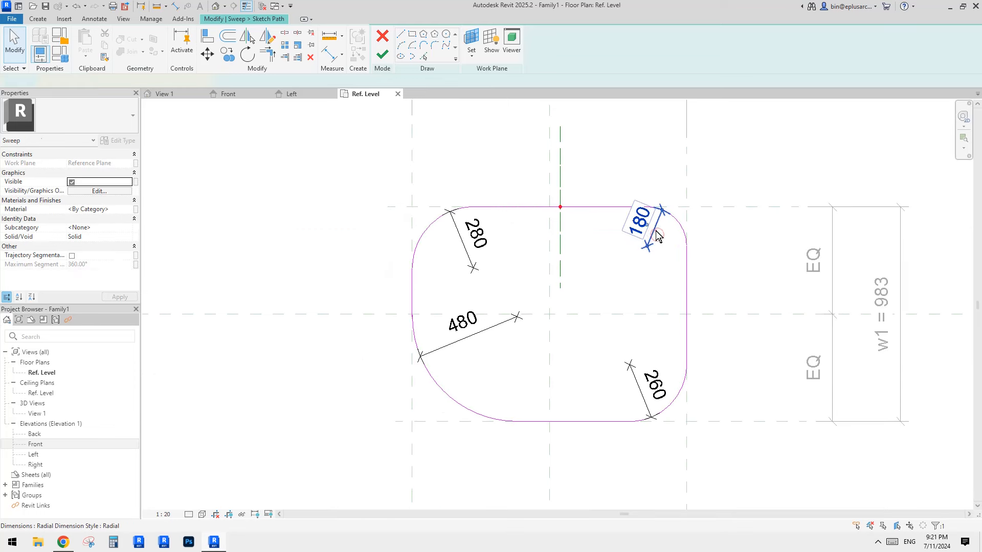
{"action": "left_click", "coordinate": [655, 230]}
{"action": "left_click", "coordinate": [488, 237], "text": "ctrl"}
{"action": "left_click", "coordinate": [470, 323], "text": "ctrl"}
{"action": "left_click", "coordinate": [649, 381], "text": "ctrl"}
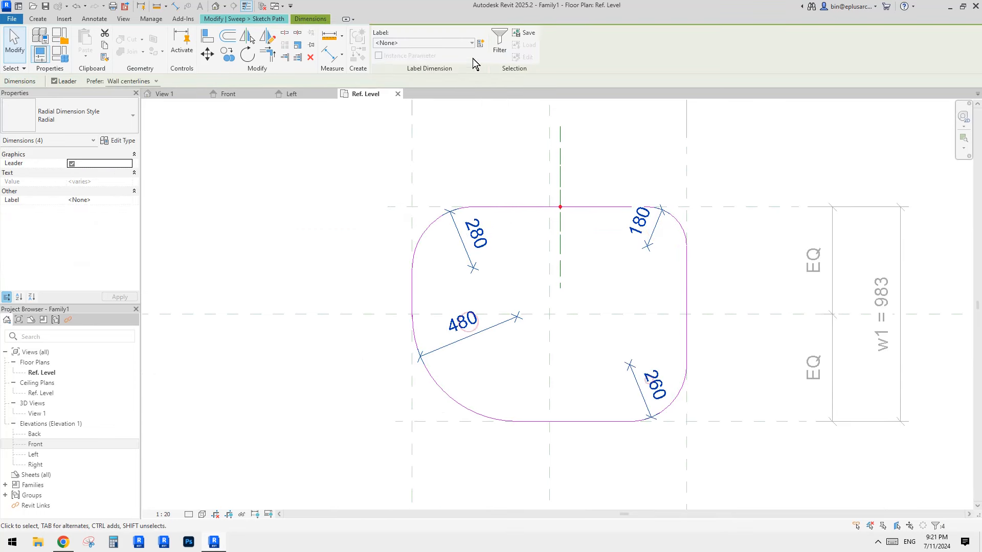
{"action": "left_click", "coordinate": [481, 44]}
{"action": "type", "text": "r1"}
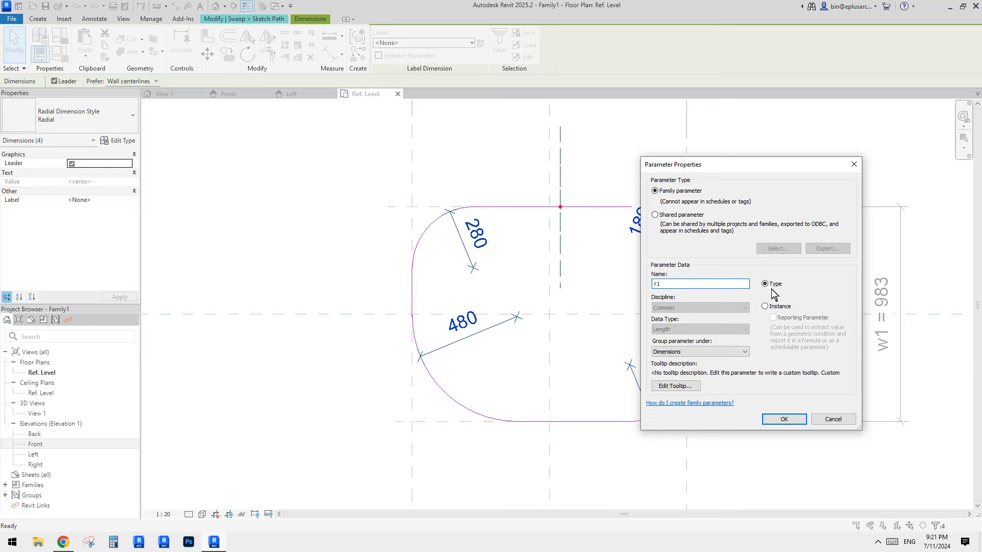
{"action": "left_click", "coordinate": [784, 420]}
Step: Finish the sweep path sketch and start editing the sweep profile in the Left elevation
{"action": "scroll", "coordinate": [667, 251], "scroll_direction": "up", "scroll_amount": 1}
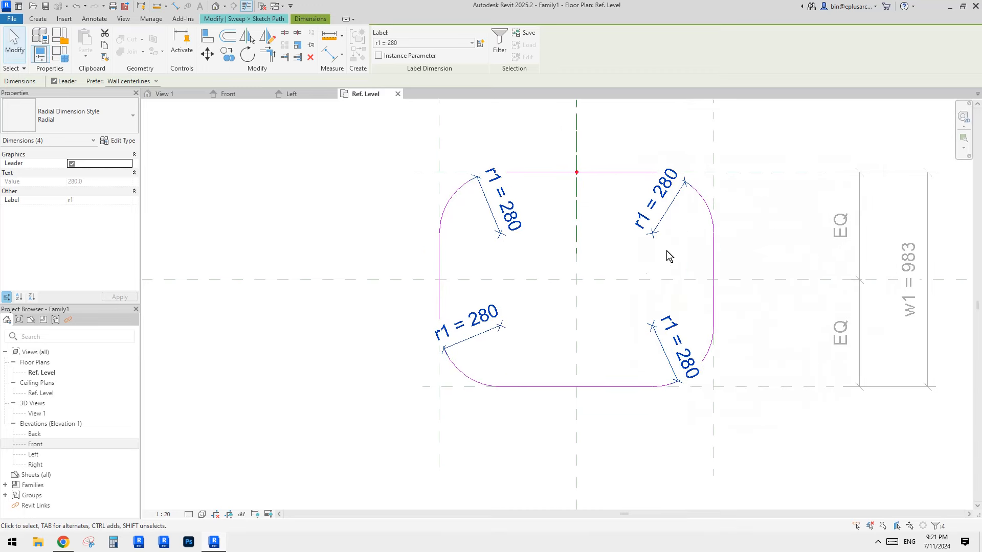
{"action": "middle_click_drag", "start_coordinate": [576, 276], "coordinate": [577, 277]}
{"action": "middle_click_drag", "start_coordinate": [475, 149], "coordinate": [476, 157]}
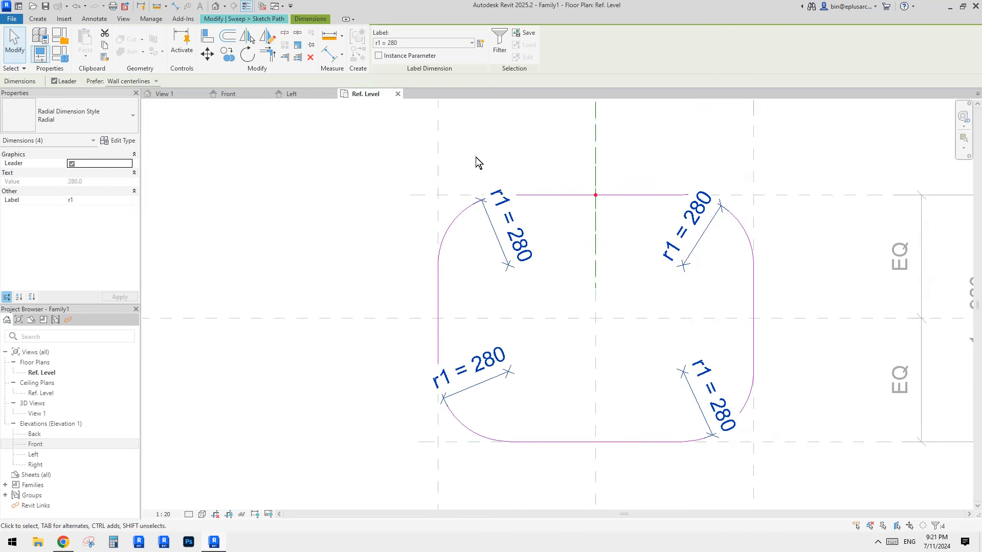
{"action": "left_click", "coordinate": [268, 20]}
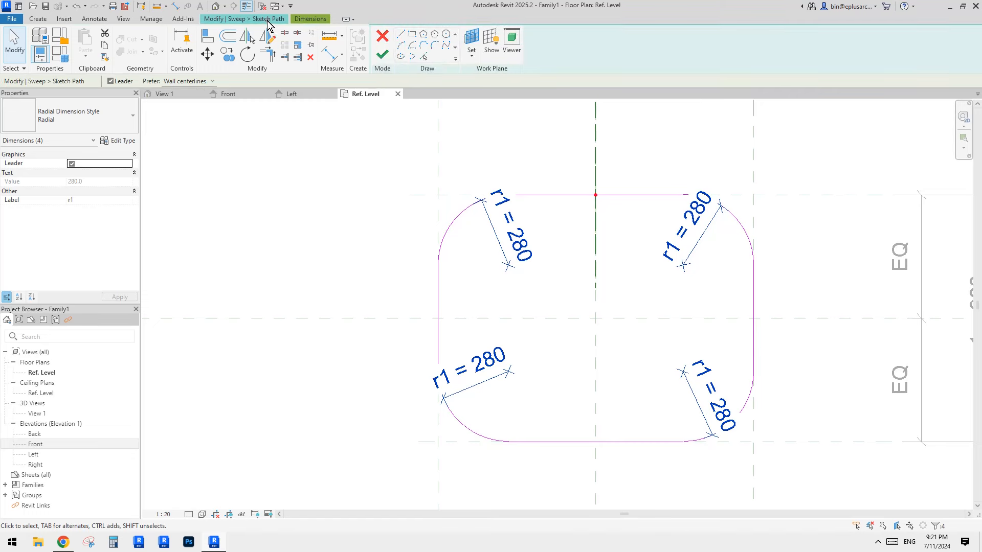
{"action": "left_click", "coordinate": [383, 55]}
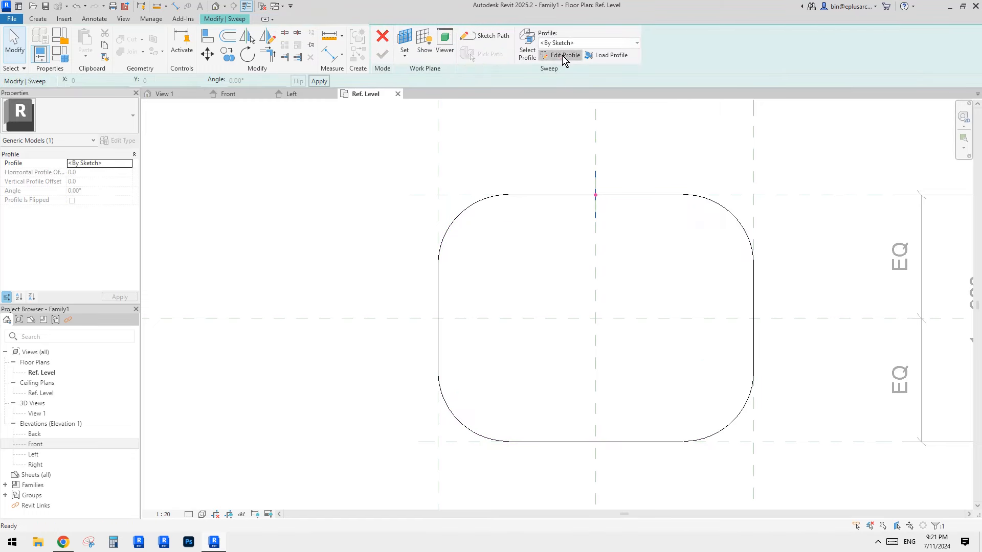
{"action": "left_click", "coordinate": [563, 55]}
{"action": "left_click_drag", "start_coordinate": [501, 156], "coordinate": [371, 161]}
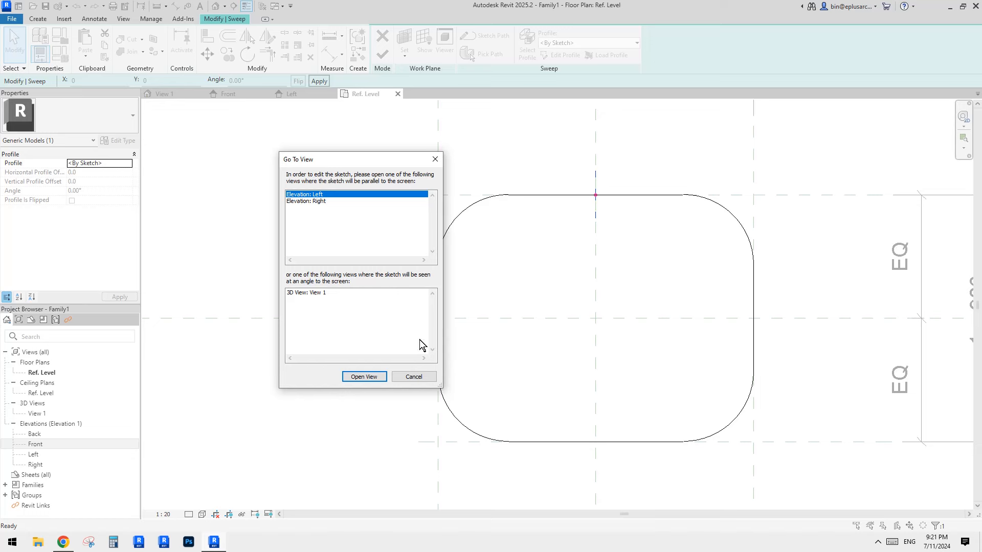
{"action": "left_click", "coordinate": [364, 377]}
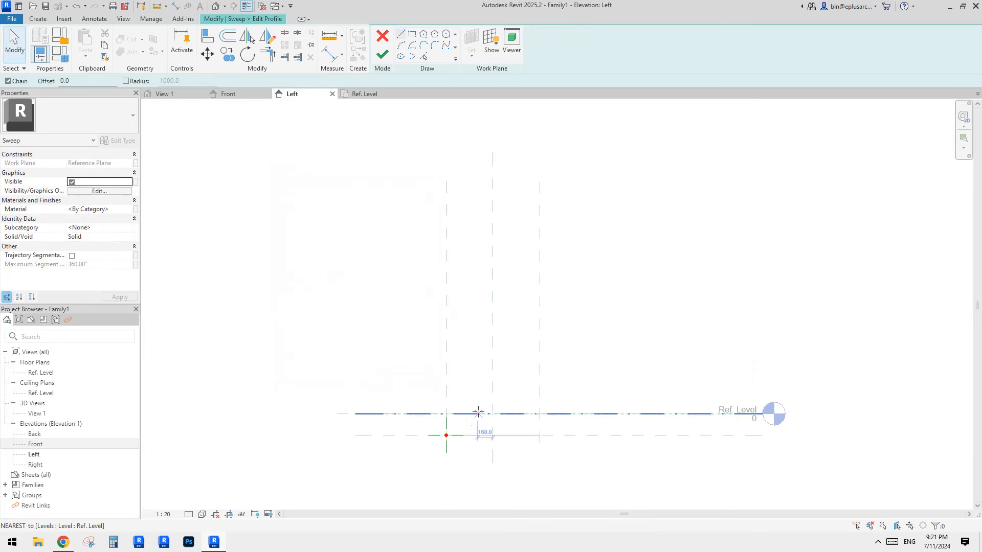
Step: Sketch a circular profile with a radius of about 110 mm centred on the sweep path point
{"action": "scroll", "coordinate": [448, 434], "scroll_direction": "up", "scroll_amount": 4}
{"action": "middle_click_drag", "start_coordinate": [450, 440], "coordinate": [518, 362]}
{"action": "left_click", "coordinate": [446, 34]}
{"action": "scroll", "coordinate": [547, 318], "scroll_direction": "up", "scroll_amount": 1}
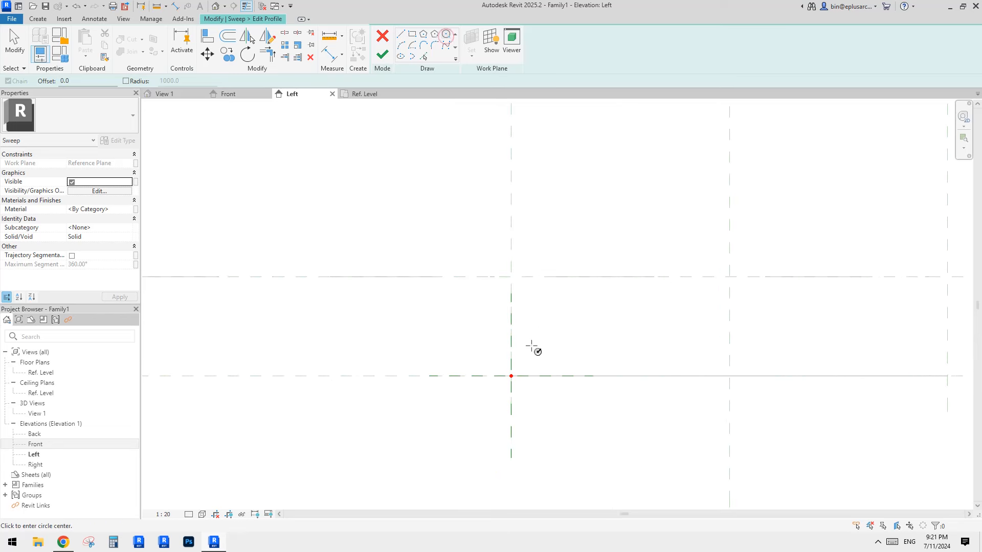
{"action": "left_click", "coordinate": [511, 376]}
{"action": "left_click", "coordinate": [554, 351]}
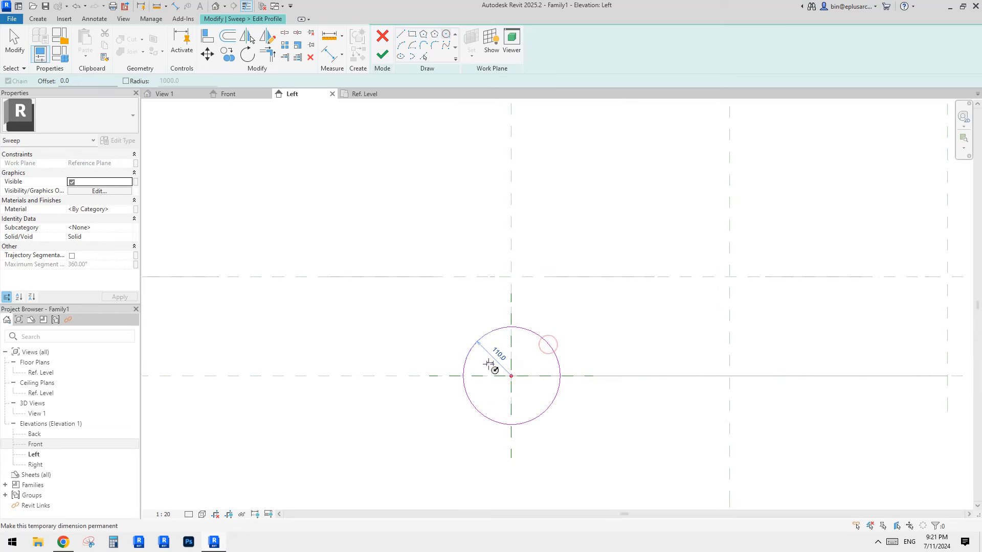
{"action": "key", "text": "Escape"}
{"action": "key", "text": "Escape"}
Step: Add a diameter dimension to the profile circle
{"action": "left_click", "coordinate": [535, 338]}
{"action": "key", "text": "d"}
{"action": "key", "text": "i"}
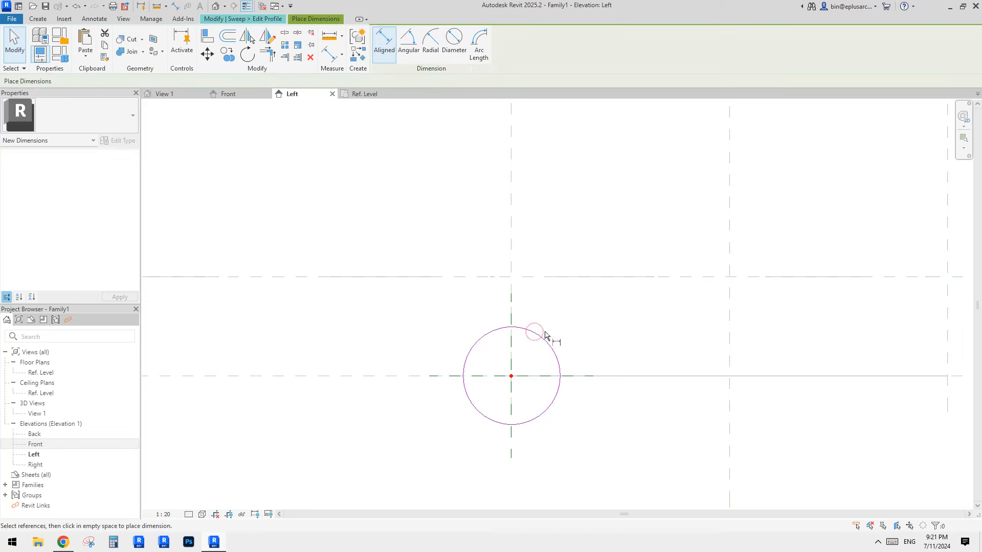
{"action": "left_click", "coordinate": [454, 41]}
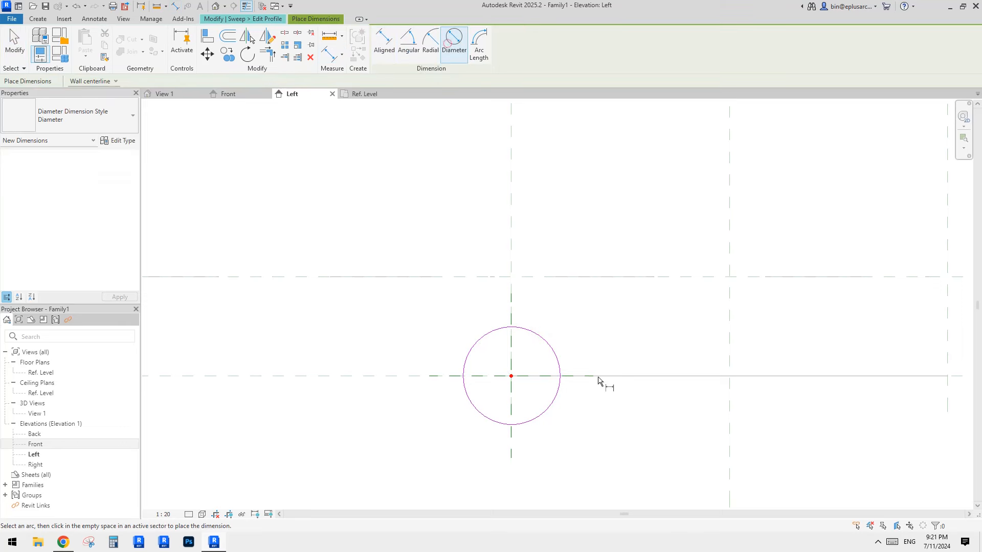
{"action": "left_click", "coordinate": [555, 352]}
{"action": "left_click", "coordinate": [532, 369]}
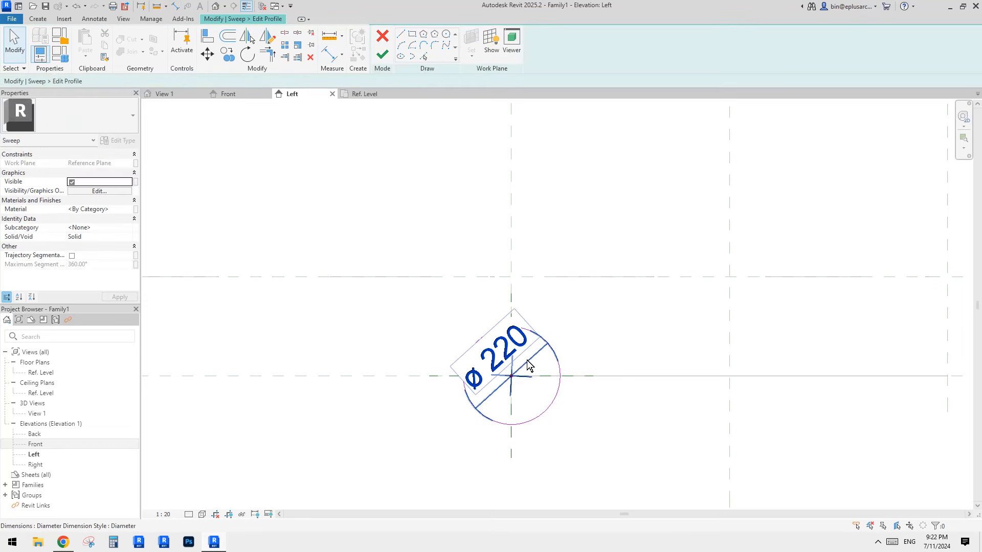
{"action": "key", "text": "Escape"}
Step: Label the circle's diameter dimension with a new type parameter named d
{"action": "scroll", "coordinate": [529, 381], "scroll_direction": "up", "scroll_amount": 2}
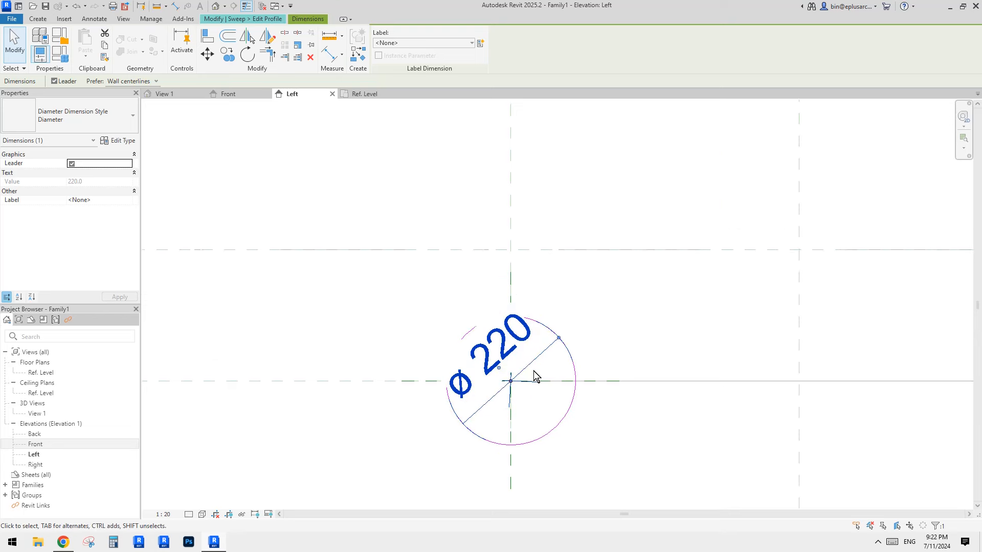
{"action": "left_click", "coordinate": [481, 43]}
{"action": "type", "text": "d"}
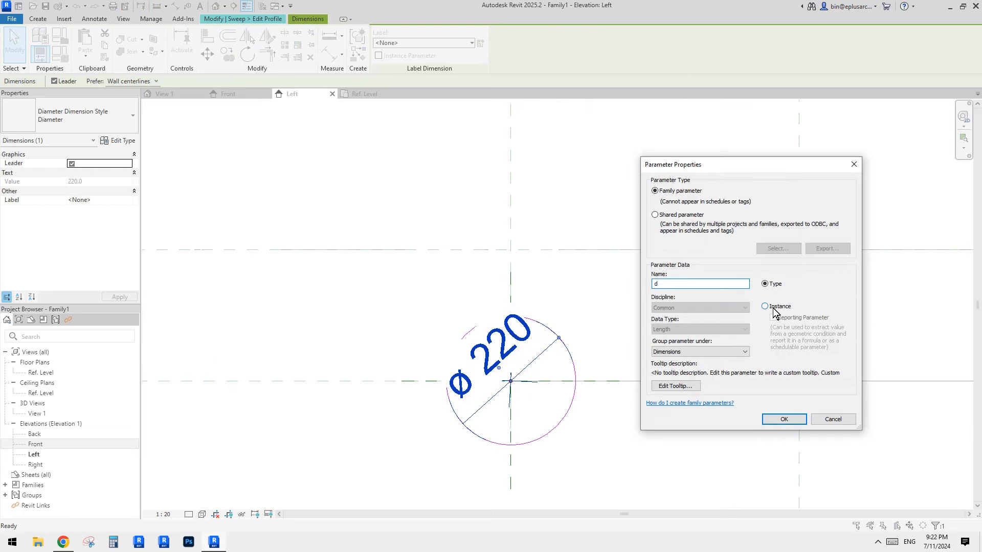
{"action": "left_click", "coordinate": [784, 420]}
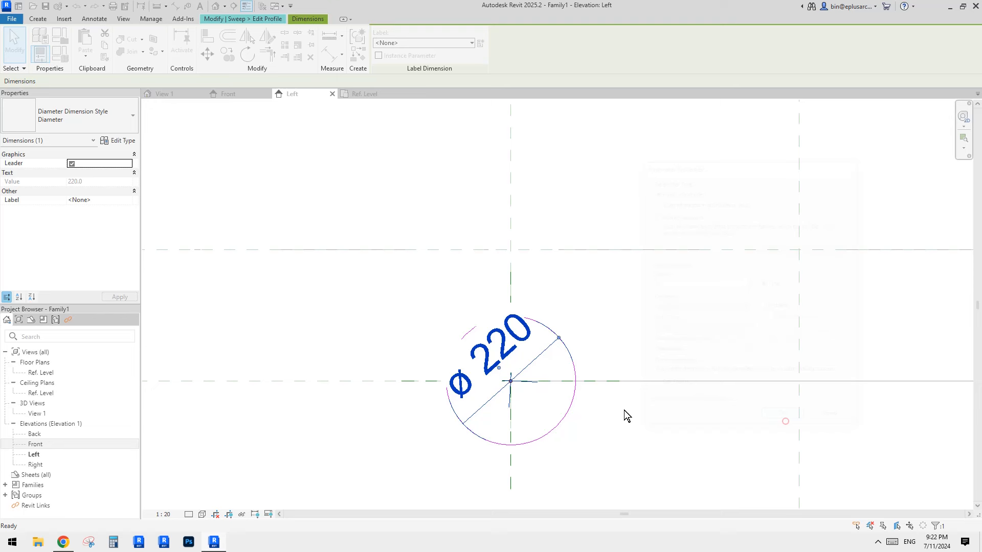
Step: Set the profile circle's diameter to 30 mm, and finish both the profile sketch and the sweep
{"action": "left_click", "coordinate": [573, 402]}
{"action": "left_click", "coordinate": [491, 362]}
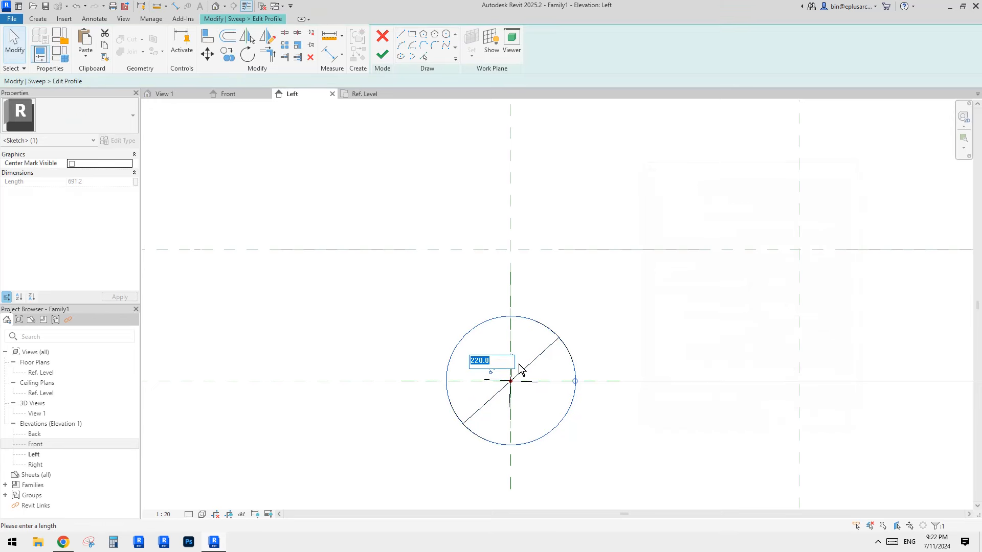
{"action": "type", "text": "30"}
{"action": "left_click", "coordinate": [618, 341]}
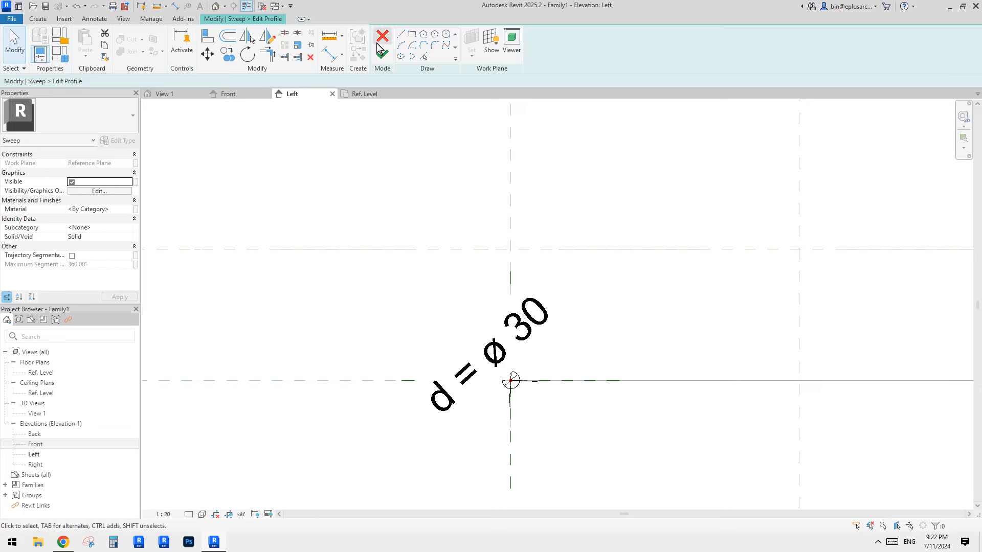
{"action": "left_click", "coordinate": [381, 52]}
{"action": "left_click", "coordinate": [383, 53]}
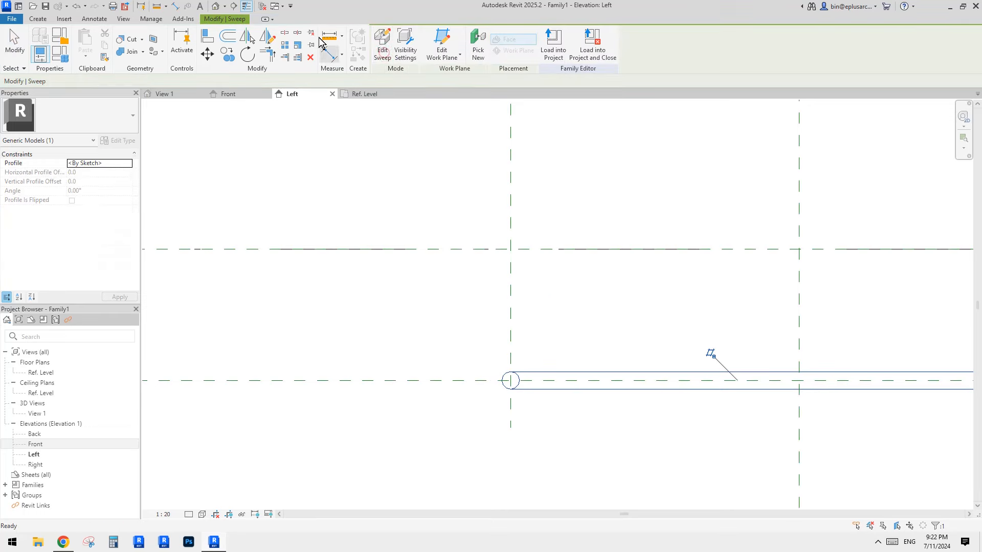
Step: Open the default 3D view of the swept rail and bring up the family's type parameters
{"action": "left_click", "coordinate": [216, 6]}
{"action": "scroll", "coordinate": [593, 230], "scroll_direction": "down", "scroll_amount": 5}
{"action": "middle_click_drag", "start_coordinate": [597, 247], "coordinate": [632, 246], "text": "shift"}
{"action": "scroll", "coordinate": [573, 234], "scroll_direction": "up", "scroll_amount": 2}
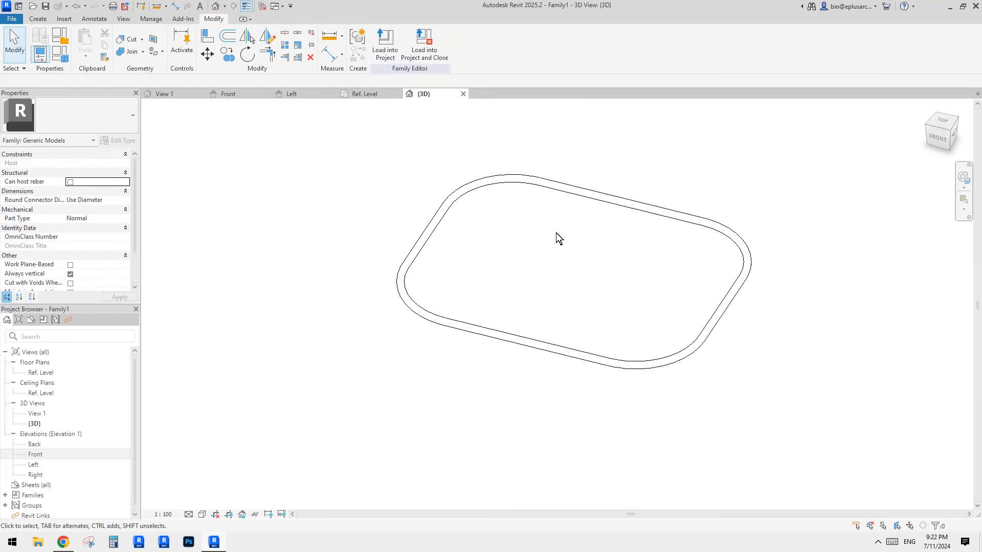
{"action": "middle_click_drag", "start_coordinate": [556, 233], "coordinate": [638, 246]}
{"action": "middle_click_drag", "start_coordinate": [638, 246], "coordinate": [586, 235], "text": "shift"}
{"action": "scroll", "coordinate": [584, 235], "scroll_direction": "up", "scroll_amount": 1}
{"action": "left_click", "coordinate": [59, 53]}
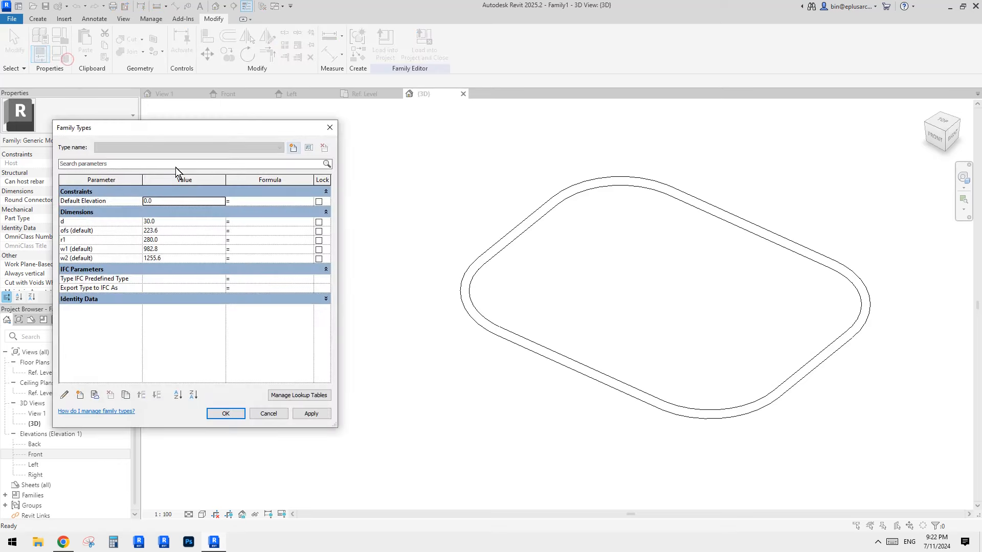
Step: Flex the rail by setting parameter w1 to 600 and applying the change
{"action": "left_click", "coordinate": [177, 251]}
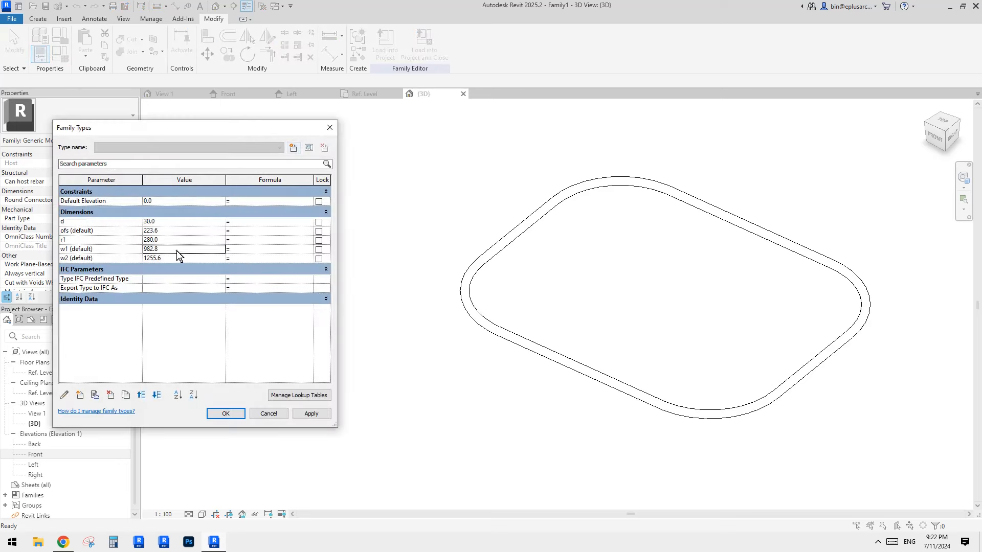
{"action": "type", "text": "600"}
{"action": "left_click", "coordinate": [311, 413]}
Step: Set parameter w1 to 1200 and w2 to 900, applying each change to the rail
{"action": "left_click", "coordinate": [178, 252]}
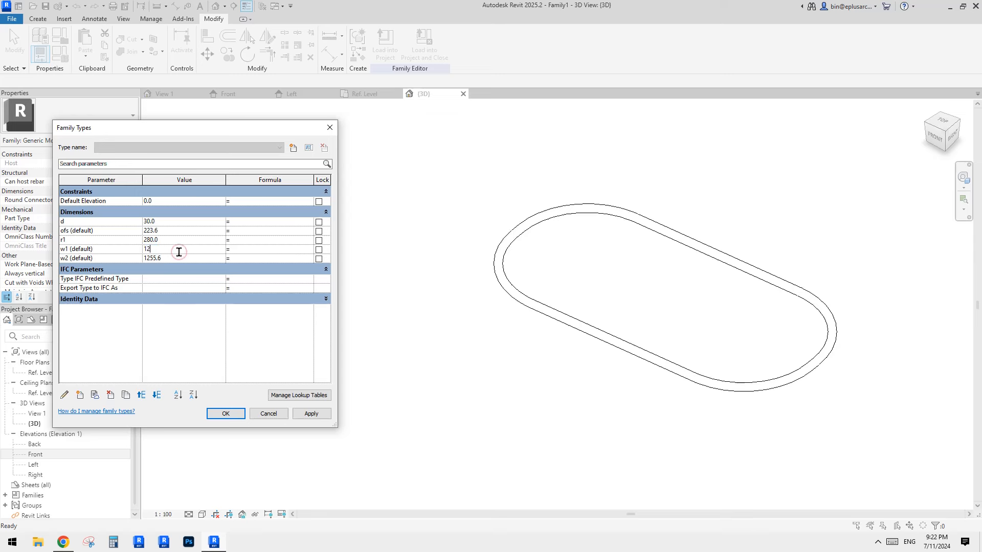
{"action": "left_click", "coordinate": [307, 413]}
{"action": "left_click", "coordinate": [186, 259]}
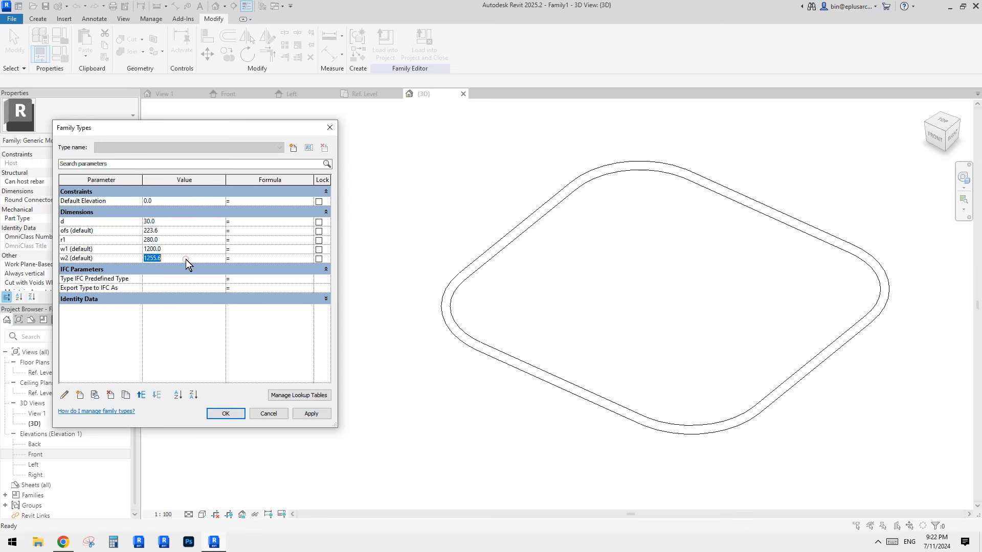
{"action": "type", "text": "900"}
{"action": "left_click", "coordinate": [316, 414]}
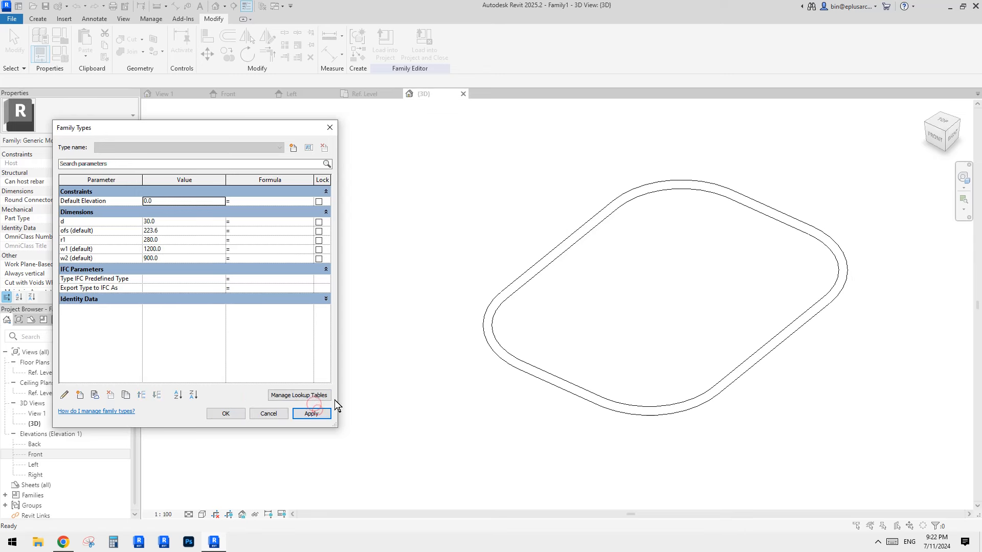
Step: Set the rail diameter d to 20 and the offset ofs to 400, applying each change
{"action": "left_click", "coordinate": [166, 223]}
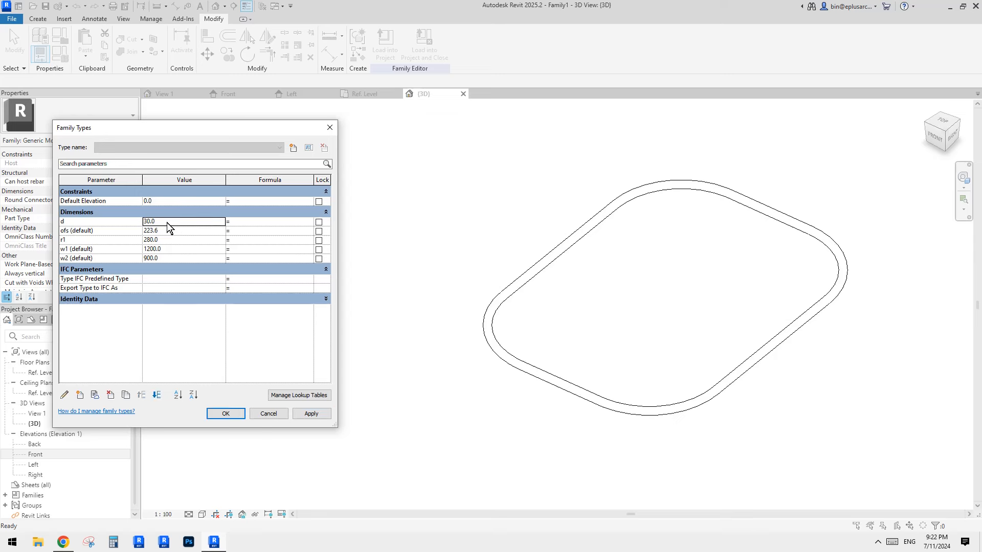
{"action": "left_click", "coordinate": [319, 414]}
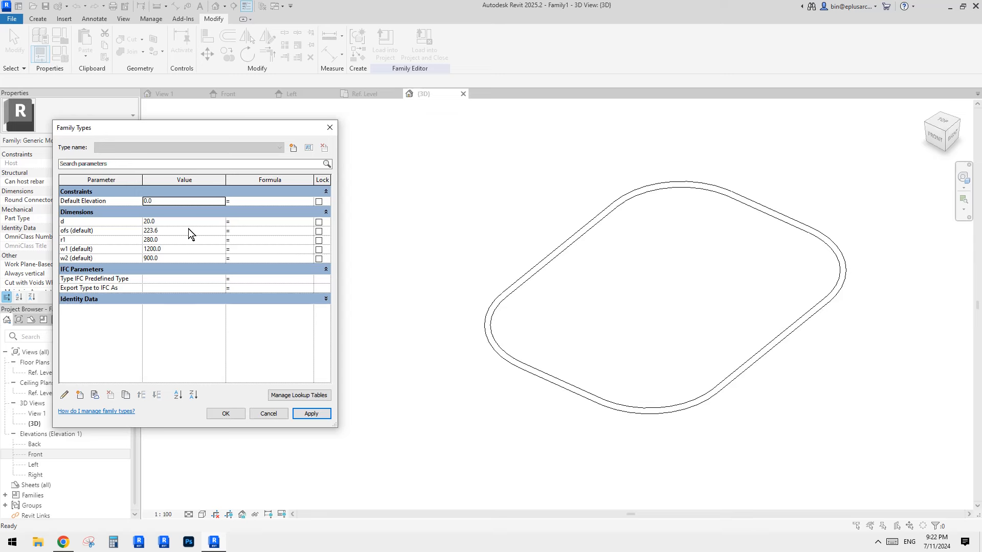
{"action": "left_click", "coordinate": [176, 231]}
{"action": "type", "text": "400"}
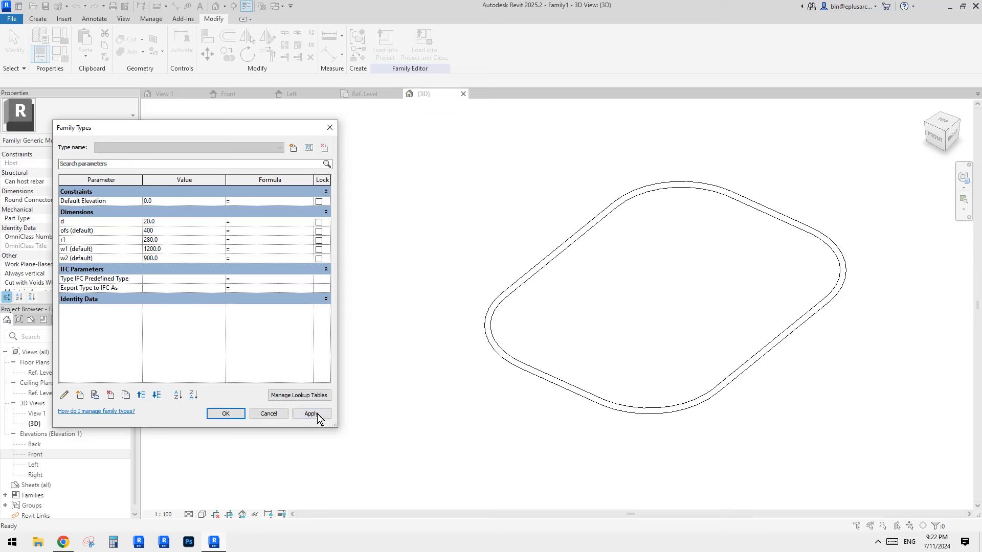
{"action": "left_click", "coordinate": [318, 417]}
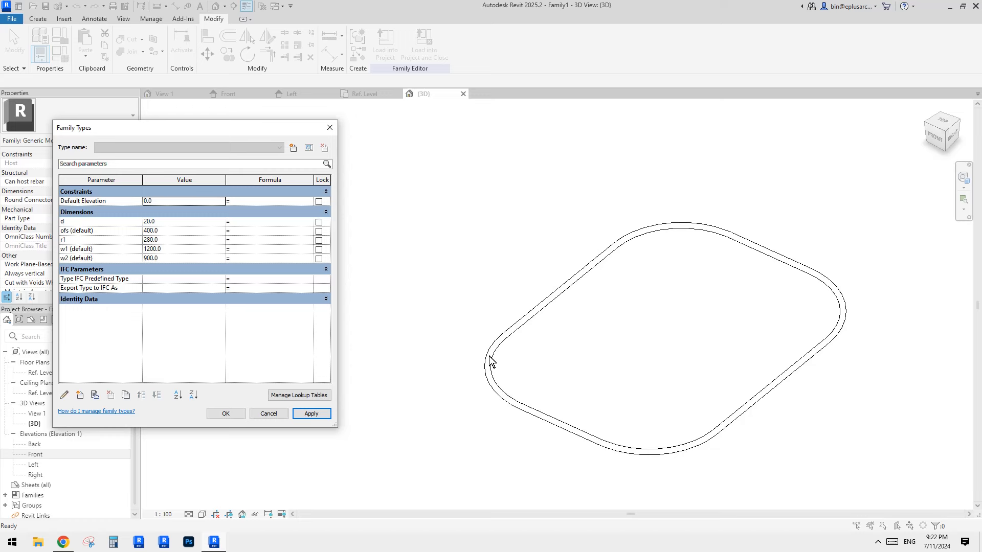
Step: Set the corner radius parameter r1 to 150, apply it, and accept the family type values
{"action": "left_click", "coordinate": [185, 239]}
{"action": "type", "text": "150"}
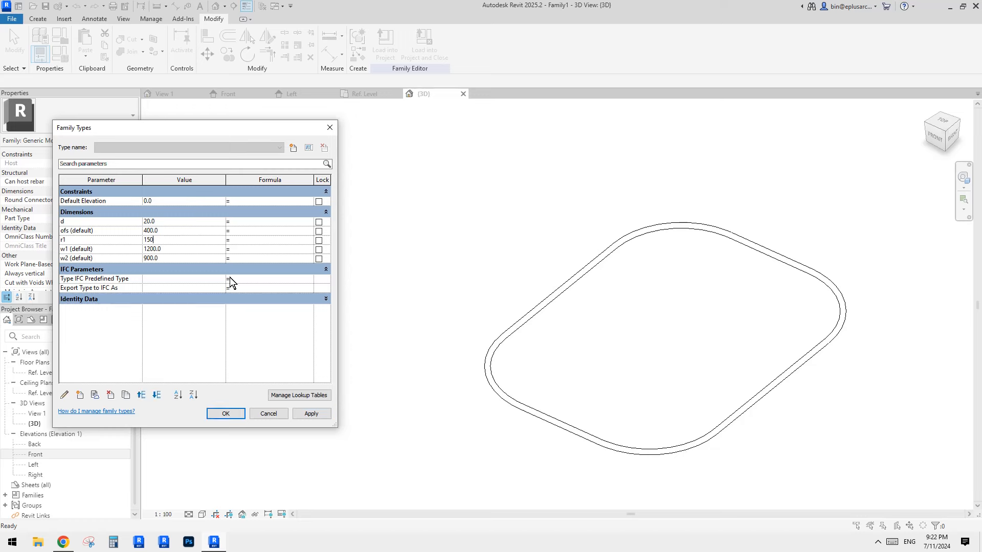
{"action": "left_click", "coordinate": [323, 412]}
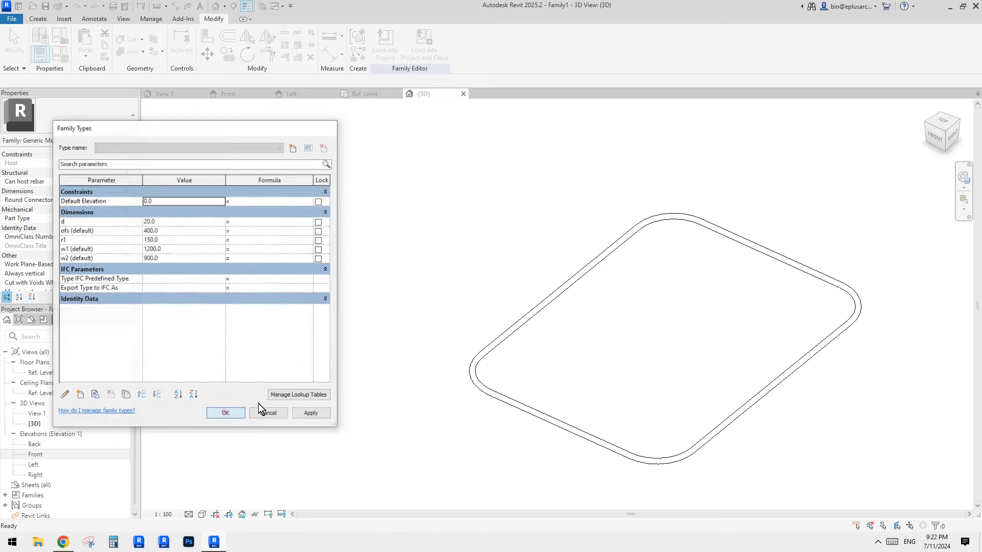
{"action": "left_click", "coordinate": [226, 414]}
Step: Return to the Ref. Level floor plan showing the whole rail
{"action": "double_click", "coordinate": [41, 373]}
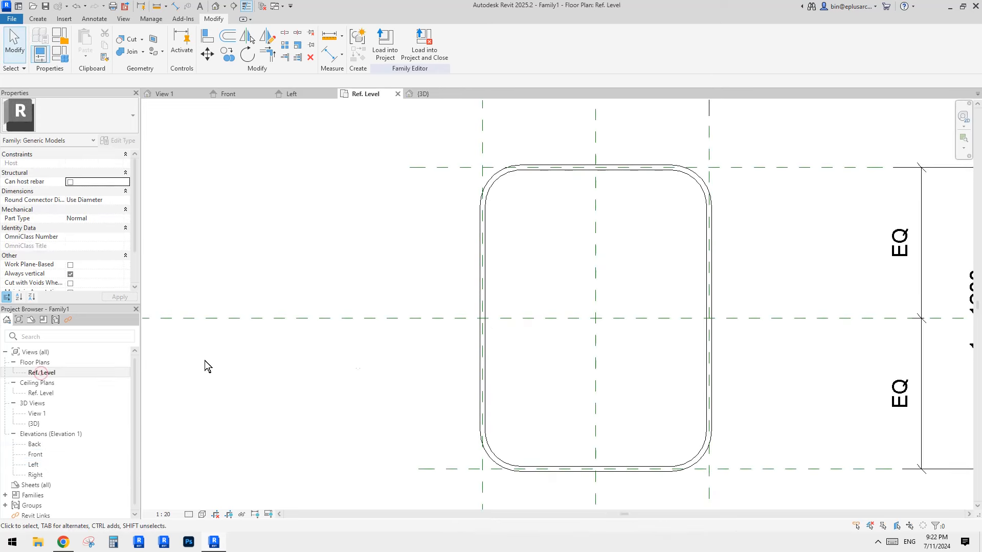
{"action": "middle_click_drag", "start_coordinate": [482, 286], "coordinate": [475, 287]}
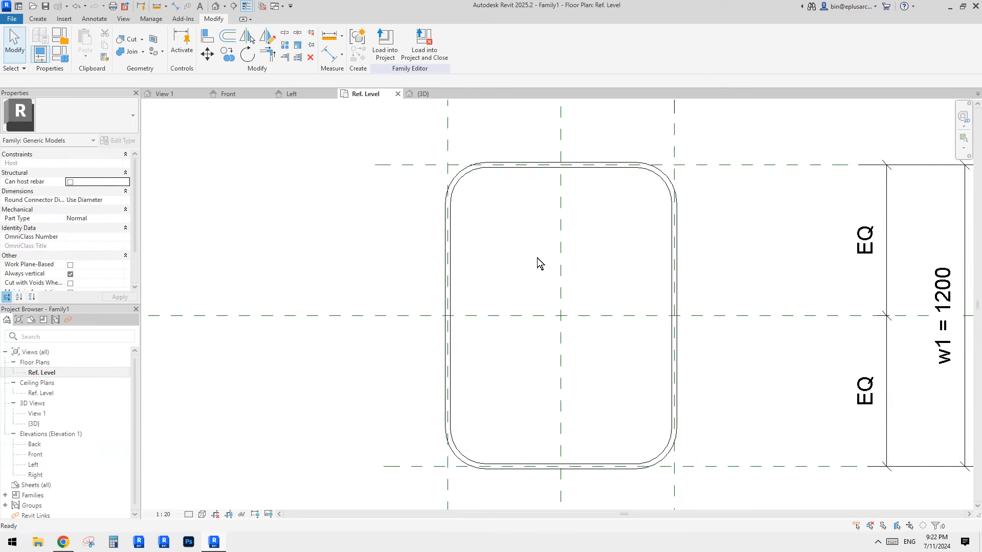
{"action": "middle_click_drag", "start_coordinate": [477, 241], "coordinate": [467, 239]}
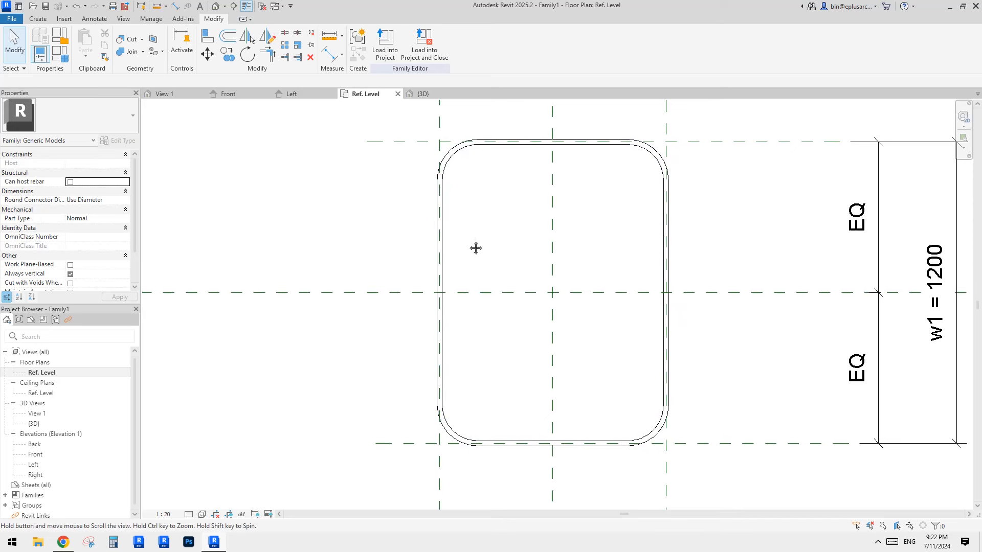
Step: Draw two horizontal reference planes across the rail, one on each side of the horizontal centre plane
{"action": "middle_click_drag", "start_coordinate": [474, 247], "coordinate": [471, 238]}
{"action": "key", "text": "r"}
{"action": "key", "text": "p"}
{"action": "left_click", "coordinate": [394, 230]}
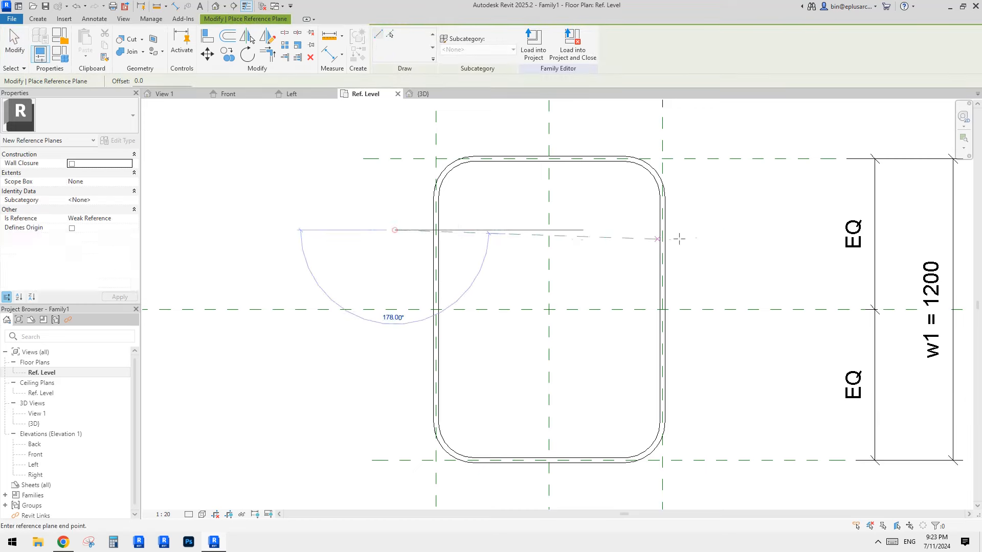
{"action": "left_click", "coordinate": [698, 231]}
{"action": "left_click", "coordinate": [409, 397]}
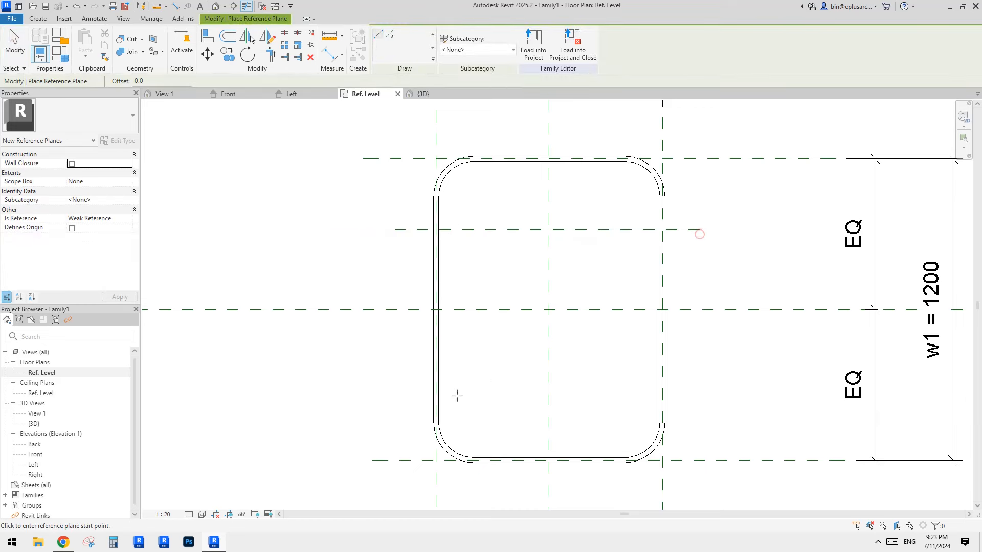
{"action": "left_click", "coordinate": [683, 400]}
{"action": "left_click", "coordinate": [609, 133]}
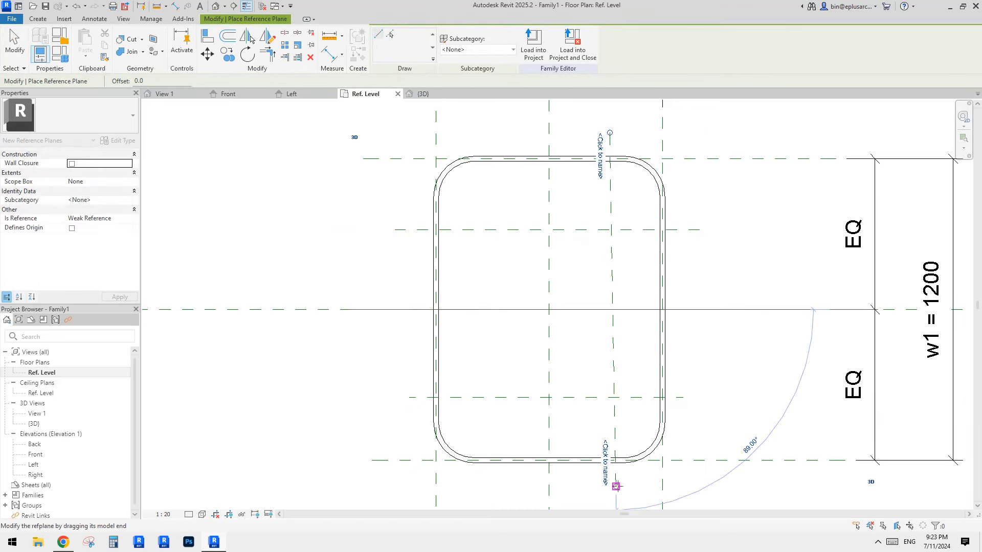
{"action": "key", "text": "Escape"}
{"action": "key", "text": "Escape"}
{"action": "left_click", "coordinate": [614, 331]}
{"action": "key", "text": "Delete"}
Step: Draw two exactly vertical reference planes through the rail, one on each side of the vertical centre plane
{"action": "middle_click_drag", "start_coordinate": [600, 347], "coordinate": [598, 350]}
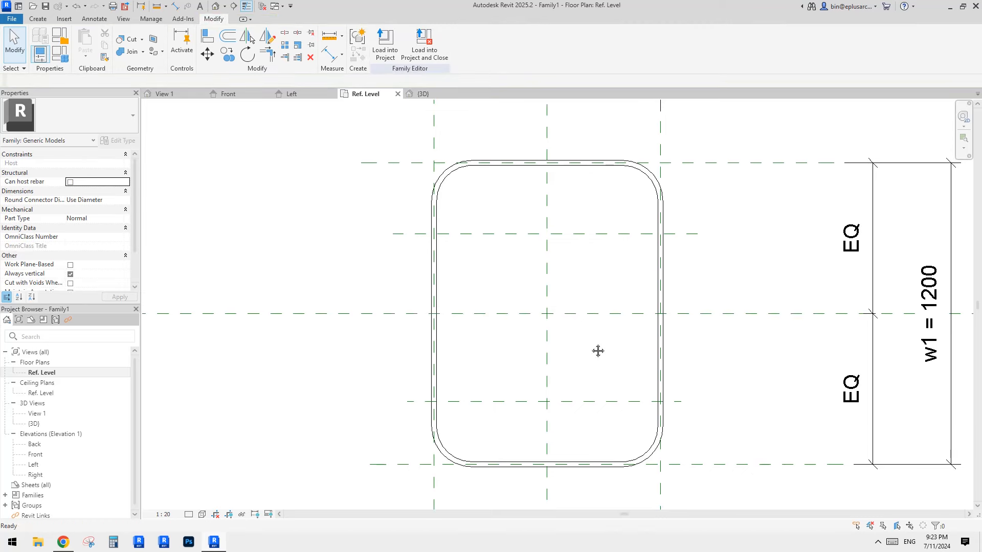
{"action": "key", "text": "r"}
{"action": "key", "text": "p"}
{"action": "left_click", "coordinate": [610, 122]}
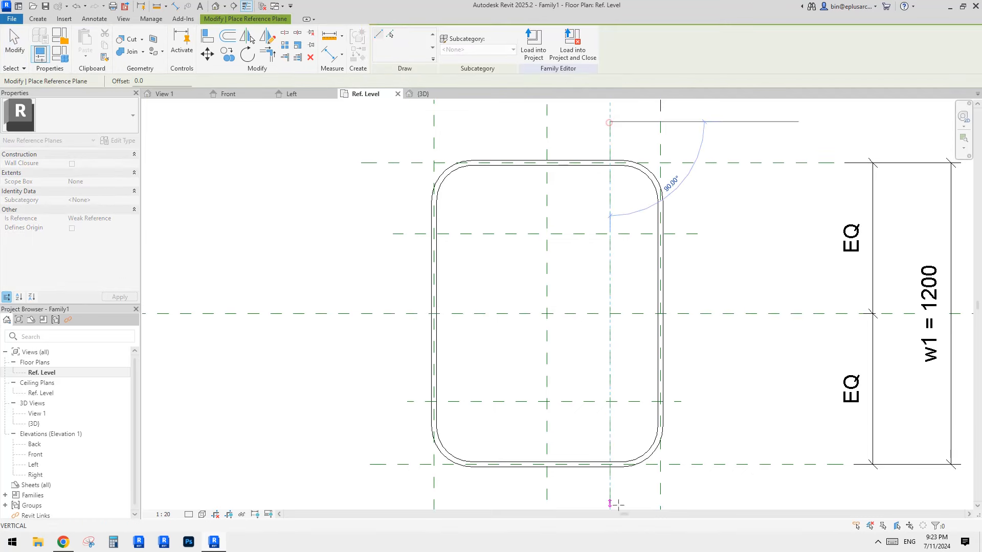
{"action": "left_click", "coordinate": [610, 504]}
{"action": "left_click", "coordinate": [489, 489]}
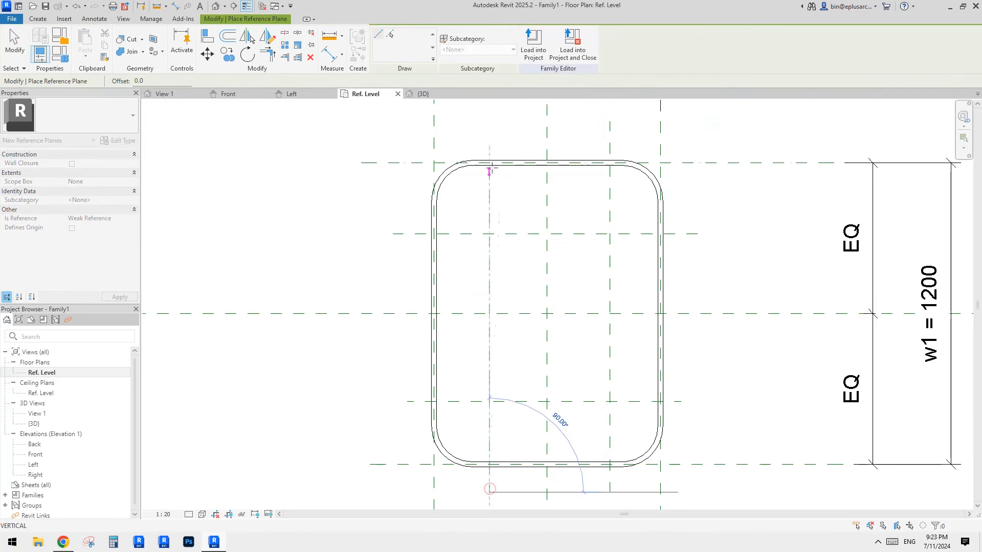
{"action": "left_click", "coordinate": [489, 134]}
{"action": "scroll", "coordinate": [556, 193], "scroll_direction": "down", "scroll_amount": 1}
{"action": "middle_click_drag", "start_coordinate": [559, 199], "coordinate": [526, 191]}
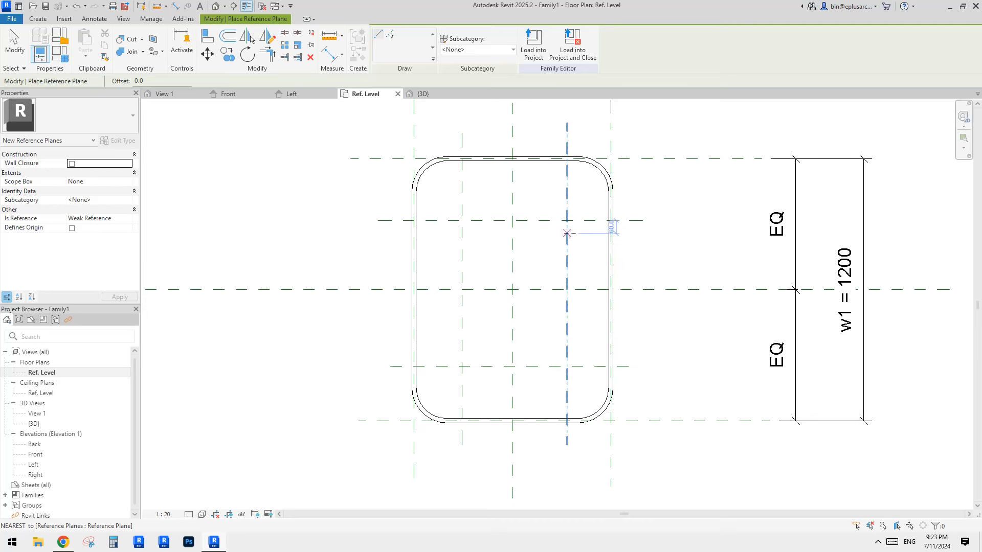
{"action": "middle_click_drag", "start_coordinate": [568, 233], "coordinate": [567, 240]}
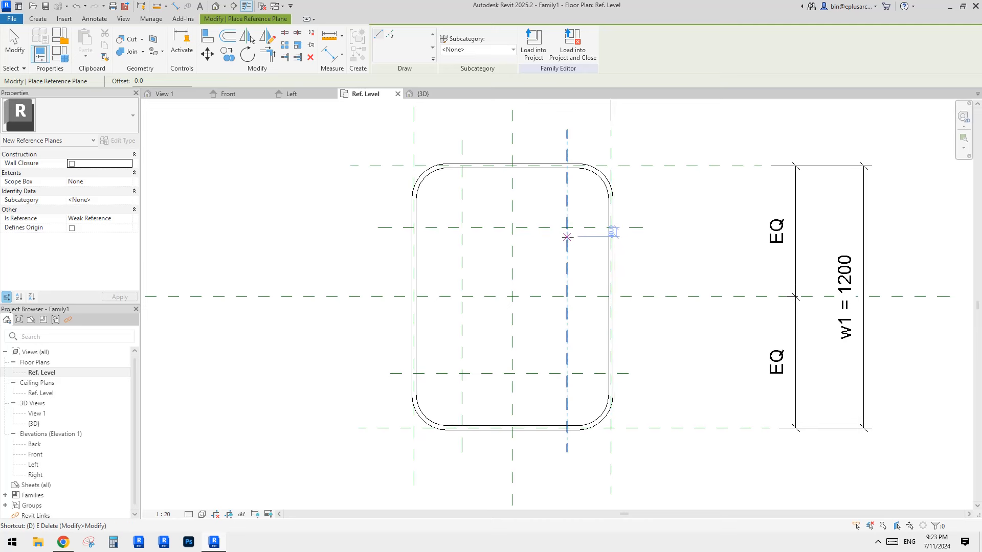
{"action": "key", "text": "Escape"}
{"action": "left_click", "coordinate": [568, 246]}
{"action": "key", "text": "Escape"}
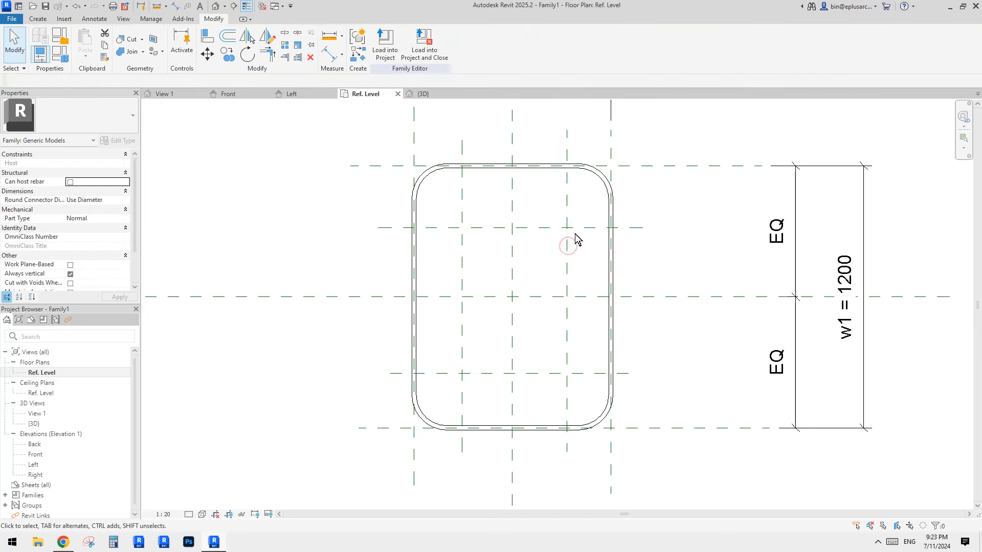
Step: Dimension the right inner vertical reference plane to the outer one and begin the matching dimension on the rail's opposite side
{"action": "middle_click_drag", "start_coordinate": [569, 247], "coordinate": [557, 292]}
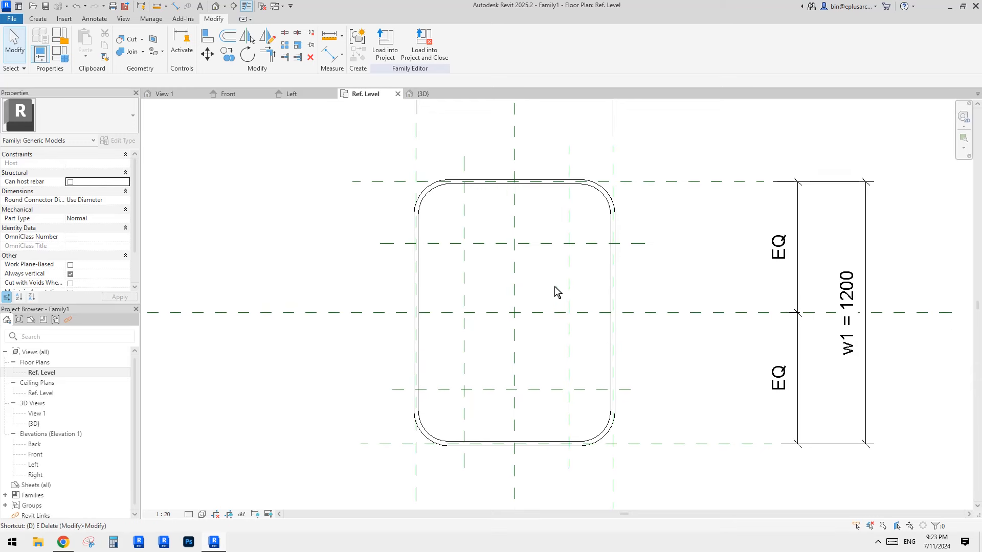
{"action": "key", "text": "d"}
{"action": "key", "text": "i"}
{"action": "left_click", "coordinate": [570, 267]}
{"action": "middle_click_drag", "start_coordinate": [612, 184], "coordinate": [613, 230]}
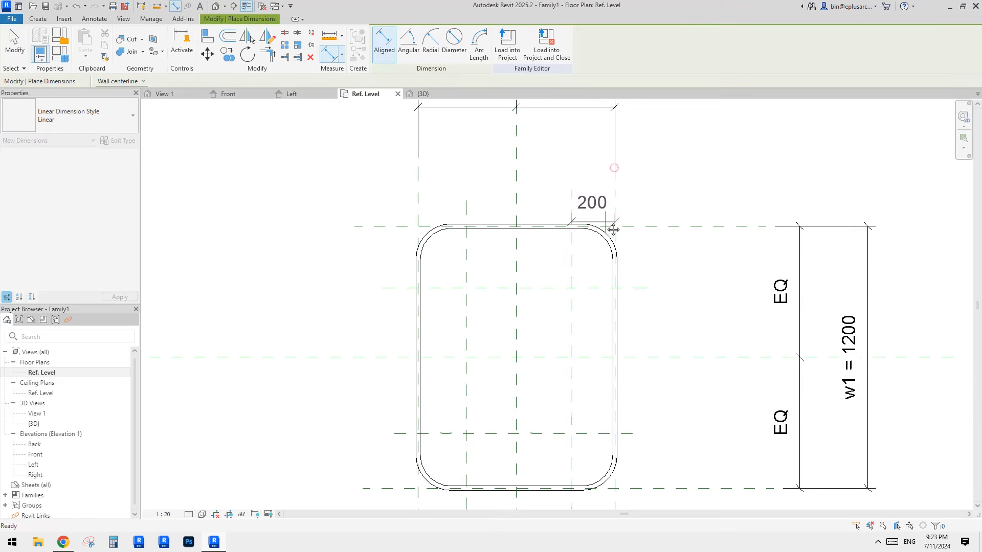
{"action": "left_click", "coordinate": [584, 167]}
{"action": "left_click", "coordinate": [465, 211]}
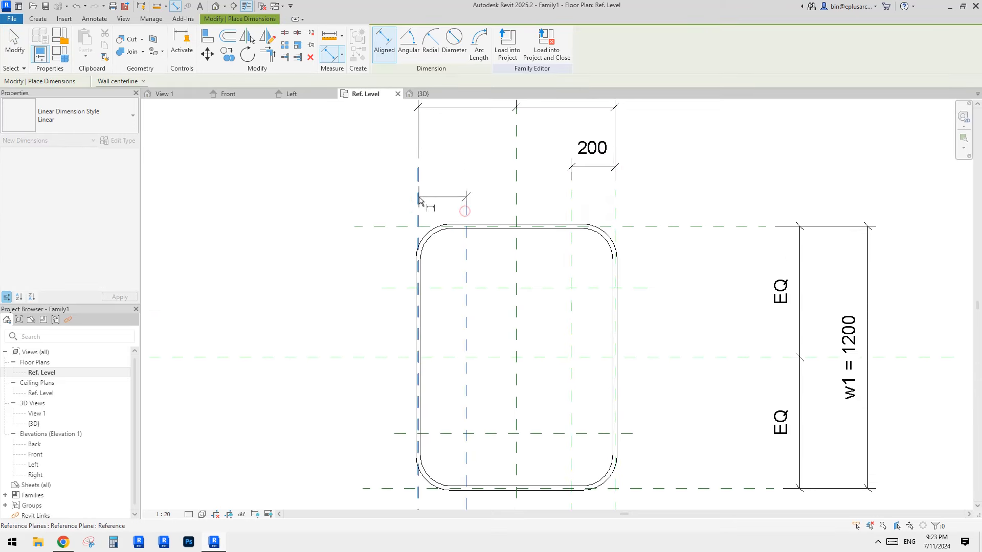
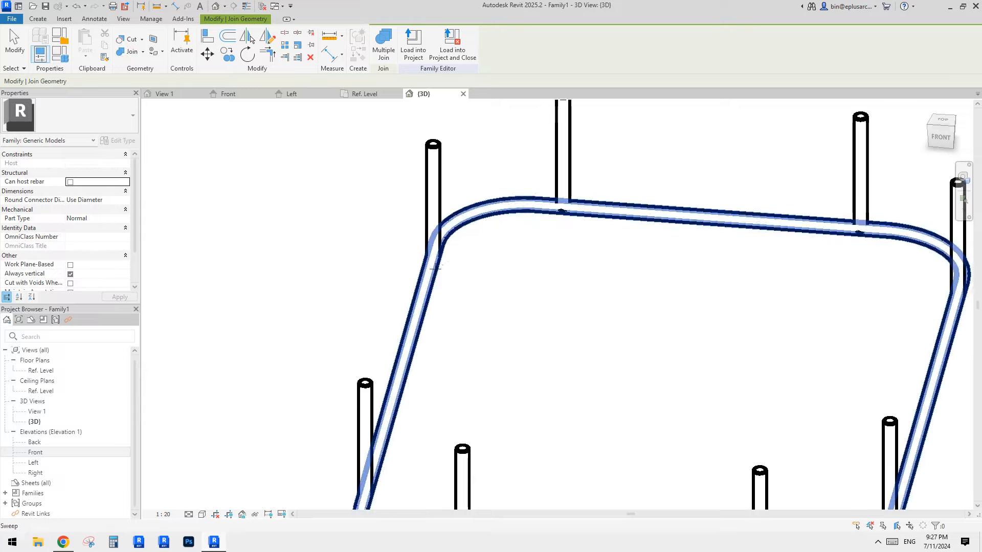
Step: Join the vertical post extrusions with the rail sweep in the 3D view
{"action": "middle_click_drag", "start_coordinate": [438, 271], "coordinate": [410, 275], "text": "shift"}
{"action": "left_click", "coordinate": [524, 239]}
{"action": "scroll", "coordinate": [512, 230], "scroll_direction": "down", "scroll_amount": 3}
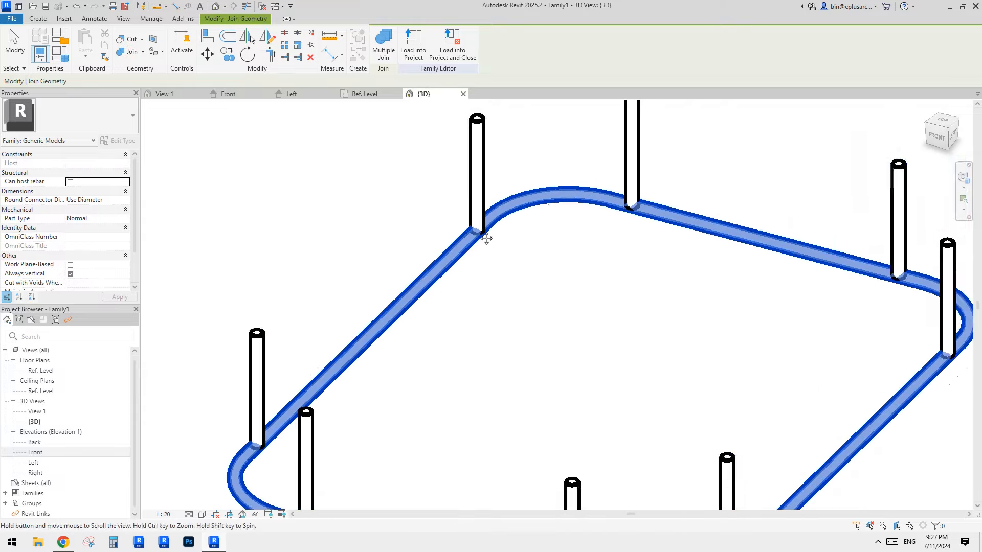
{"action": "scroll", "coordinate": [491, 225], "scroll_direction": "up", "scroll_amount": 4}
{"action": "left_click", "coordinate": [474, 202]}
{"action": "scroll", "coordinate": [508, 225], "scroll_direction": "down", "scroll_amount": 2}
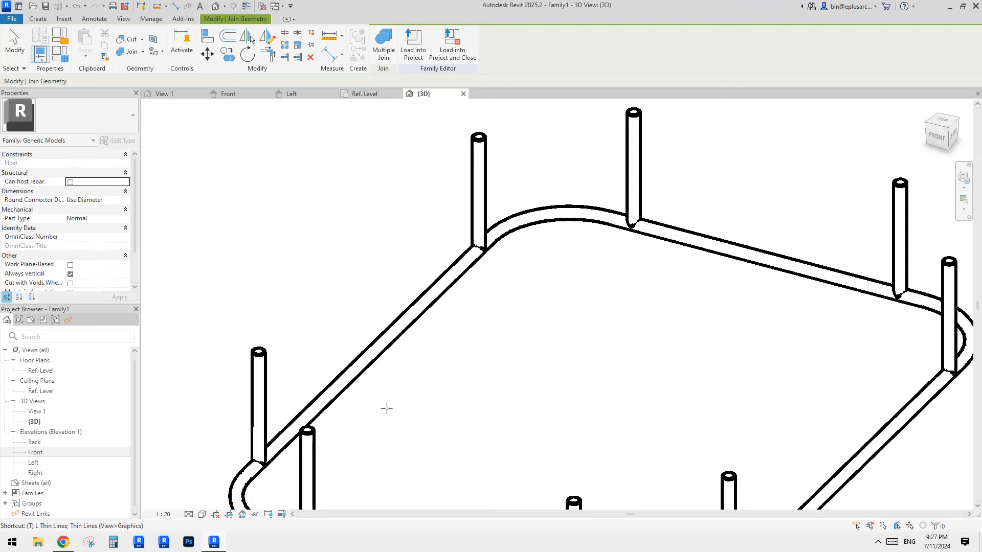
Step: Display the model with thin lines and end the Join Geometry command
{"action": "key", "text": "l"}
{"action": "mouse_move", "coordinate": [451, 373]}
{"action": "middle_mouse_down", "text": "shift"}
{"action": "mouse_move", "coordinate": [592, 347]}
{"action": "mouse_move", "coordinate": [524, 340]}
{"action": "mouse_move", "coordinate": [546, 288]}
{"action": "mouse_move", "coordinate": [320, 342]}
{"action": "middle_mouse_up", "text": "shift"}
{"action": "middle_click_drag", "start_coordinate": [412, 392], "coordinate": [620, 359], "text": "shift"}
{"action": "key", "text": "Escape"}
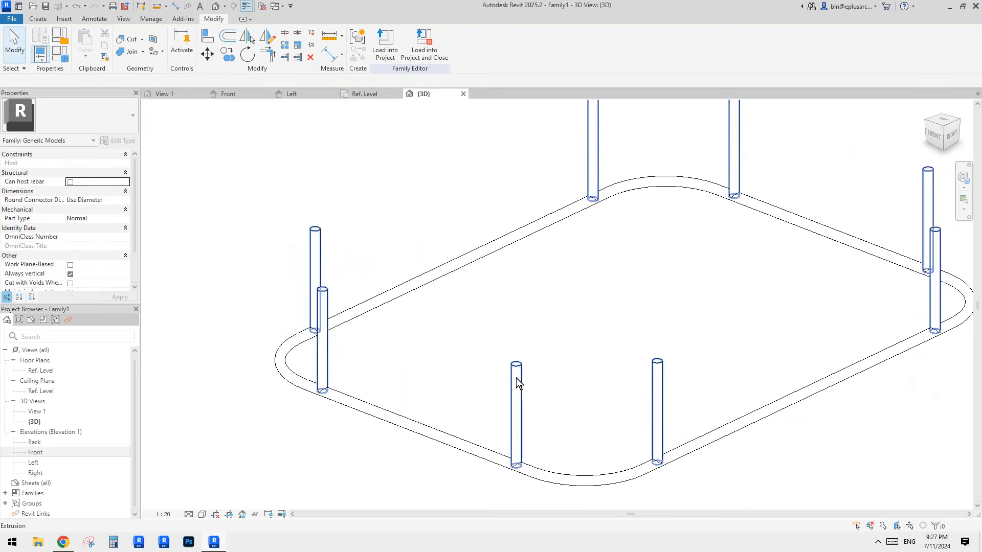
Step: Select the post extrusion to check which posts belong to it, and examine their joints with the rail
{"action": "left_click", "coordinate": [517, 379]}
{"action": "middle_click_drag", "start_coordinate": [517, 379], "coordinate": [578, 345], "text": "shift"}
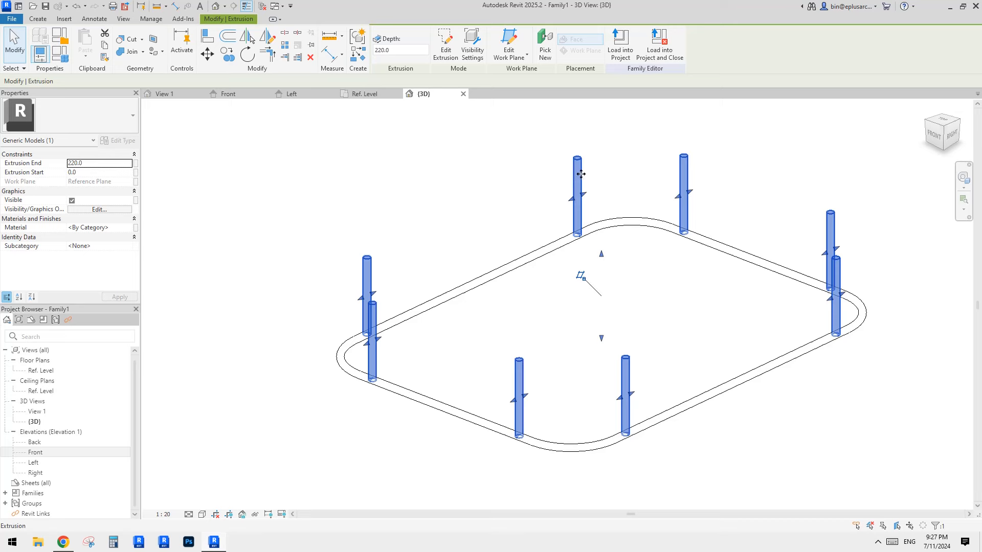
{"action": "left_click", "coordinate": [650, 225]}
{"action": "left_click", "coordinate": [607, 253]}
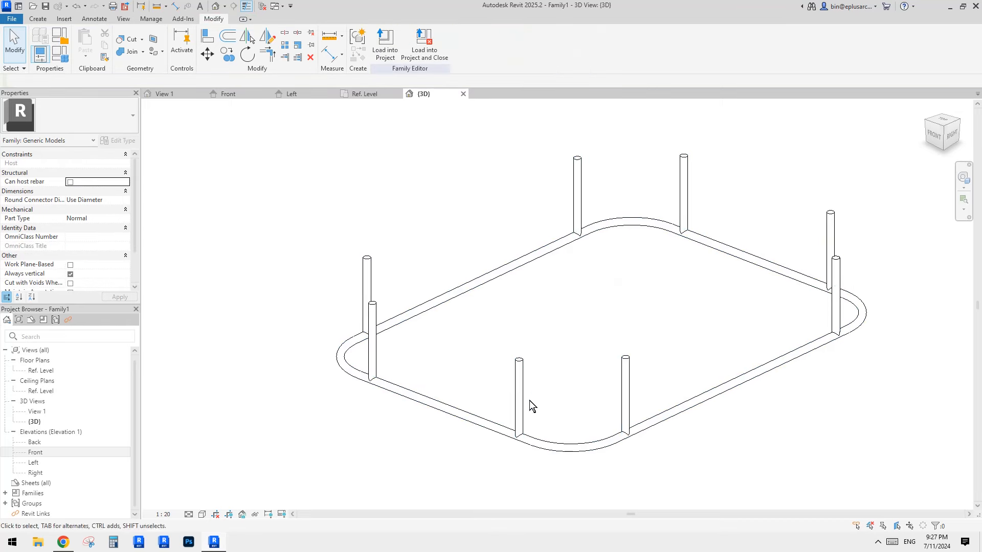
{"action": "middle_click_drag", "start_coordinate": [609, 437], "coordinate": [575, 416], "text": "shift"}
{"action": "scroll", "coordinate": [640, 397], "scroll_direction": "up", "scroll_amount": 3}
{"action": "scroll", "coordinate": [576, 415], "scroll_direction": "down", "scroll_amount": 2}
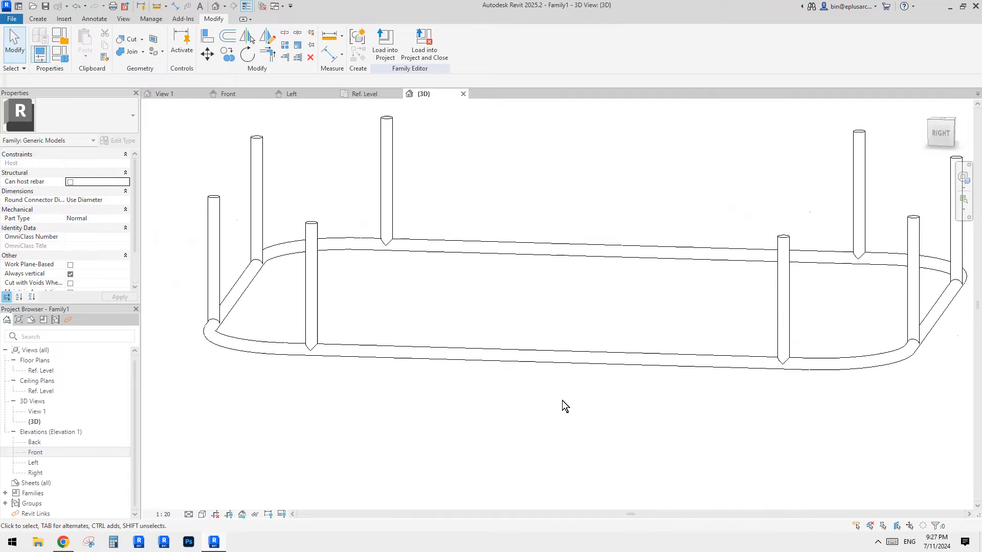
Step: Apply the Shaded visual style to the family's 3D view and inspect the hanger
{"action": "key", "text": "s"}
{"action": "key", "text": "d"}
{"action": "mouse_move", "coordinate": [478, 404]}
{"action": "middle_mouse_down", "text": "shift"}
{"action": "mouse_move", "coordinate": [625, 394]}
{"action": "mouse_move", "coordinate": [634, 377]}
{"action": "mouse_move", "coordinate": [595, 391]}
{"action": "mouse_move", "coordinate": [389, 229]}
{"action": "mouse_move", "coordinate": [401, 362]}
{"action": "mouse_move", "coordinate": [487, 357]}
{"action": "mouse_move", "coordinate": [511, 341]}
{"action": "middle_mouse_up", "text": "shift"}
{"action": "scroll", "coordinate": [369, 364], "scroll_direction": "up", "scroll_amount": 3}
{"action": "scroll", "coordinate": [360, 362], "scroll_direction": "down", "scroll_amount": 3}
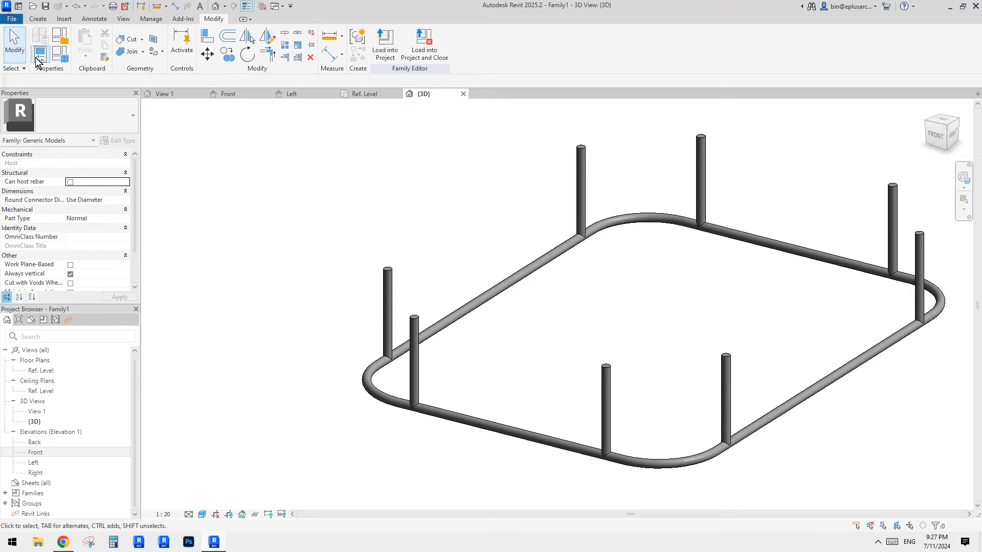
Step: Create a new project with the template set to <None> and metric units
{"action": "left_click", "coordinate": [11, 18]}
{"action": "mouse_move", "coordinate": [55, 62]}
{"action": "left_click", "coordinate": [132, 64]}
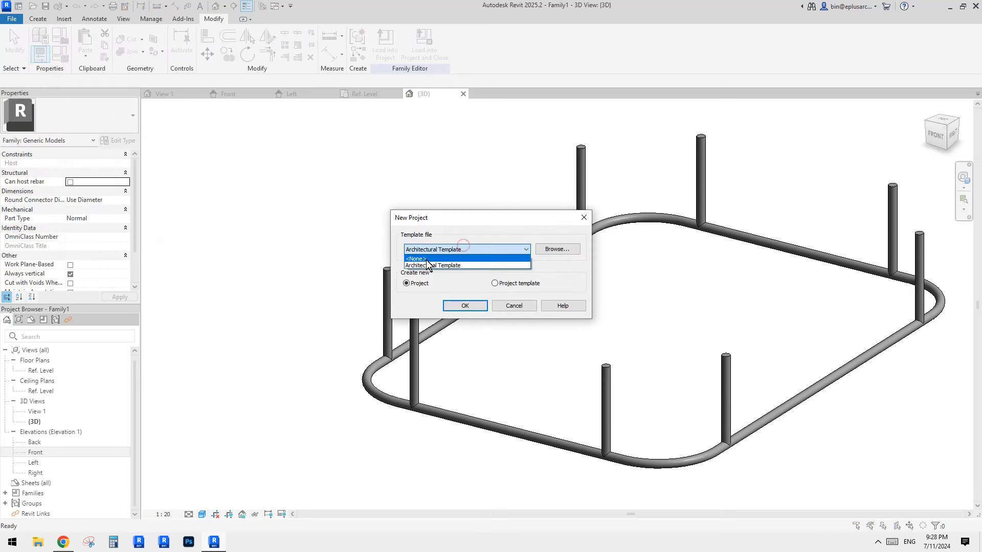
{"action": "left_click", "coordinate": [426, 260]}
{"action": "left_click", "coordinate": [333, 213]}
{"action": "left_click", "coordinate": [465, 304]}
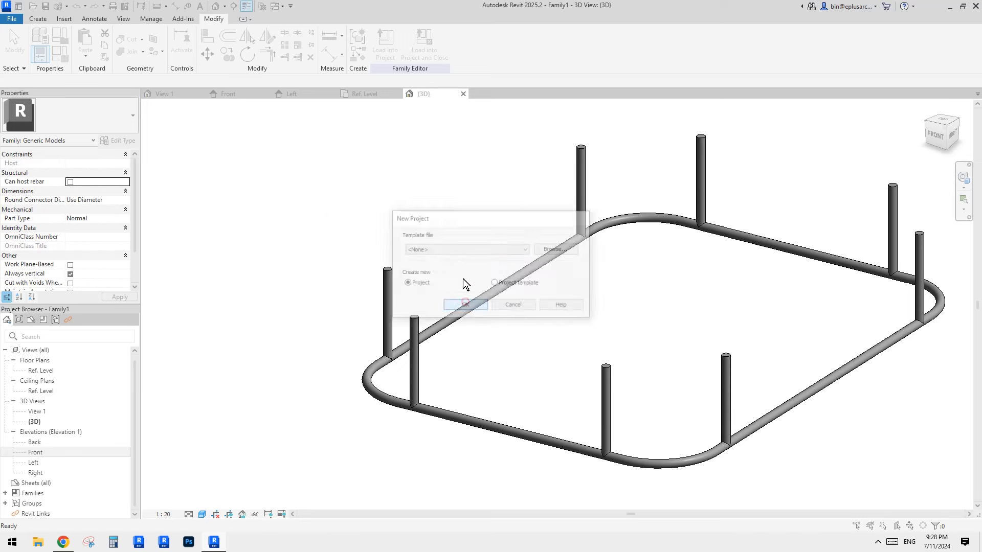
{"action": "left_click", "coordinate": [431, 286]}
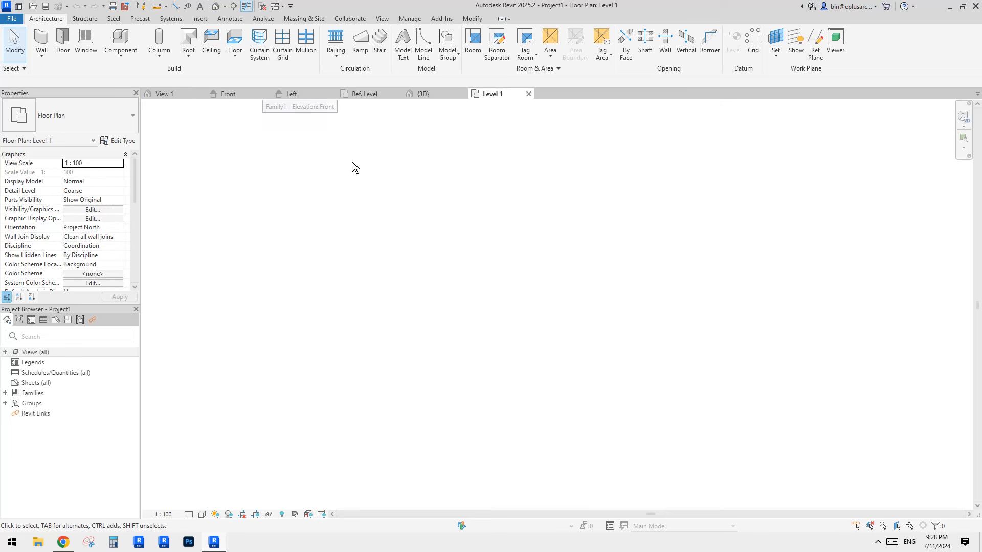
Step: Sketch a rectangular ceiling about 2340 by 1620 mm on Level 1 and finish its boundary
{"action": "left_click", "coordinate": [216, 42]}
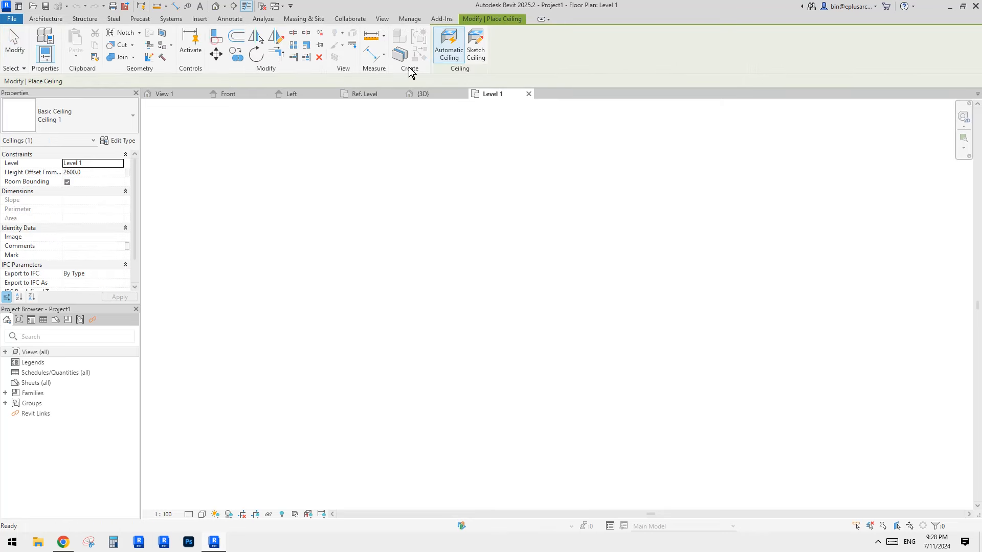
{"action": "left_click", "coordinate": [476, 42]}
{"action": "left_click", "coordinate": [529, 35]}
{"action": "left_click", "coordinate": [462, 209]}
{"action": "left_click", "coordinate": [653, 342]}
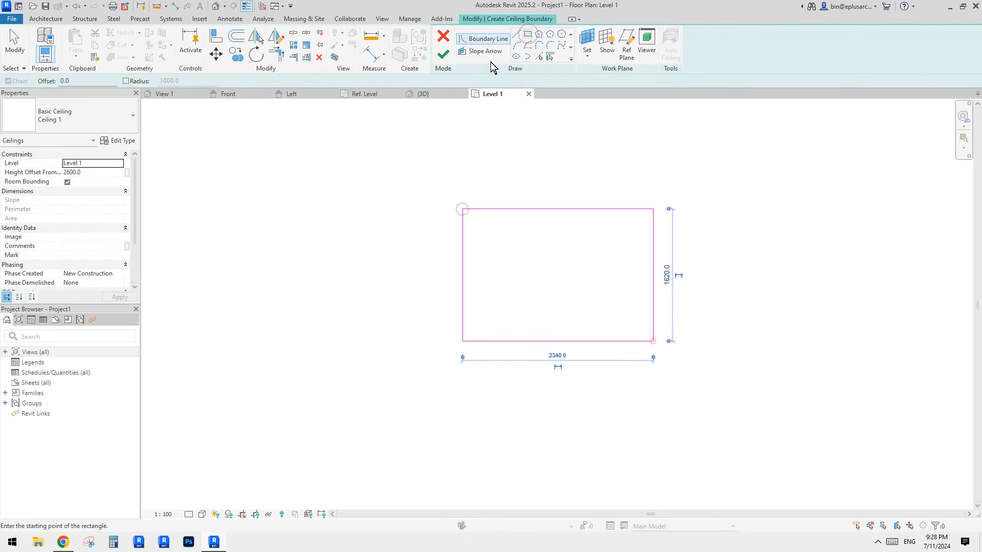
{"action": "left_click", "coordinate": [446, 52]}
{"action": "left_click", "coordinate": [383, 127]}
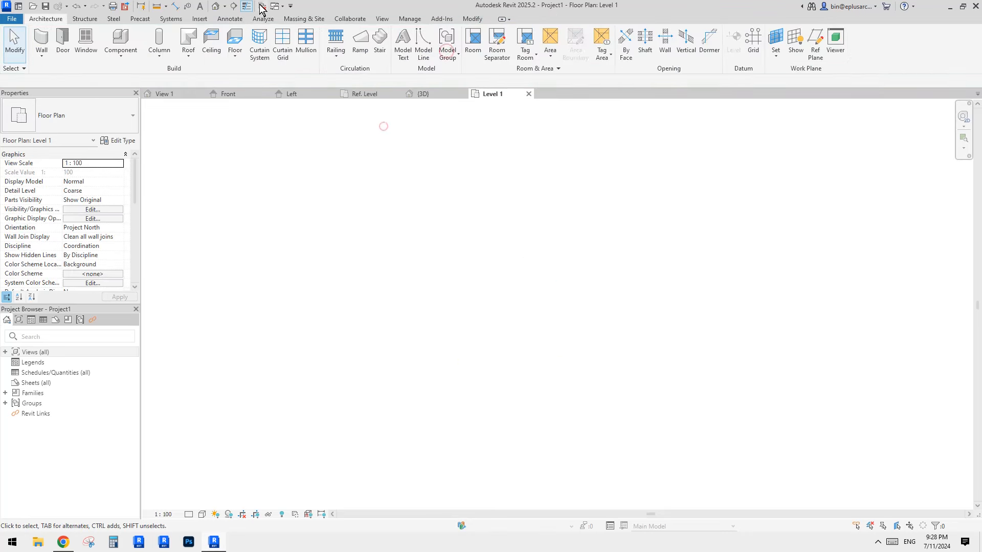
Step: Open the project's default 3D view showing the new ceiling
{"action": "left_click", "coordinate": [217, 7]}
{"action": "left_click", "coordinate": [583, 221]}
{"action": "middle_click_drag", "start_coordinate": [652, 290], "coordinate": [594, 248], "text": "shift"}
Step: Load the hanger family Family1 into the project and place one instance on Level 1 near the ceiling
{"action": "left_click", "coordinate": [178, 93]}
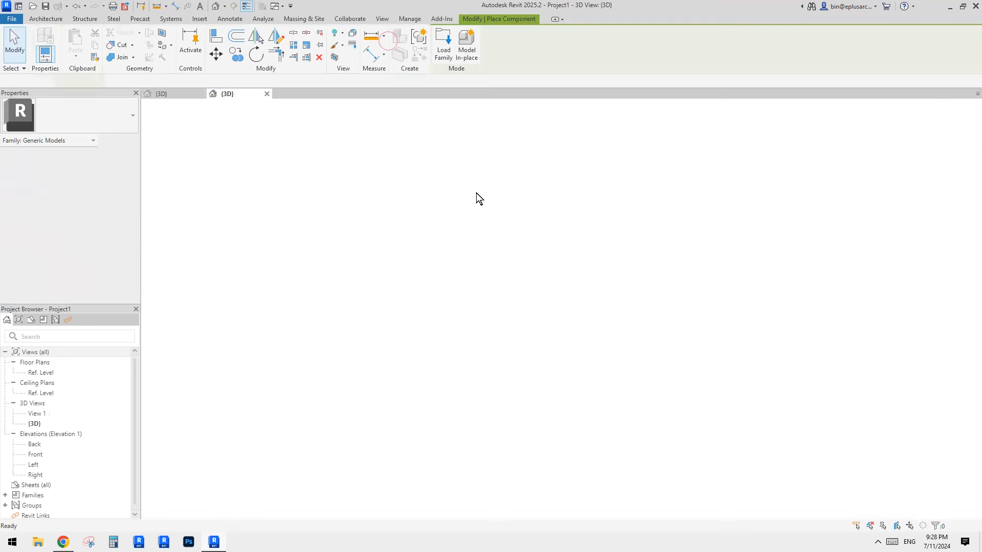
{"action": "middle_click_drag", "start_coordinate": [527, 286], "coordinate": [544, 342], "text": "shift"}
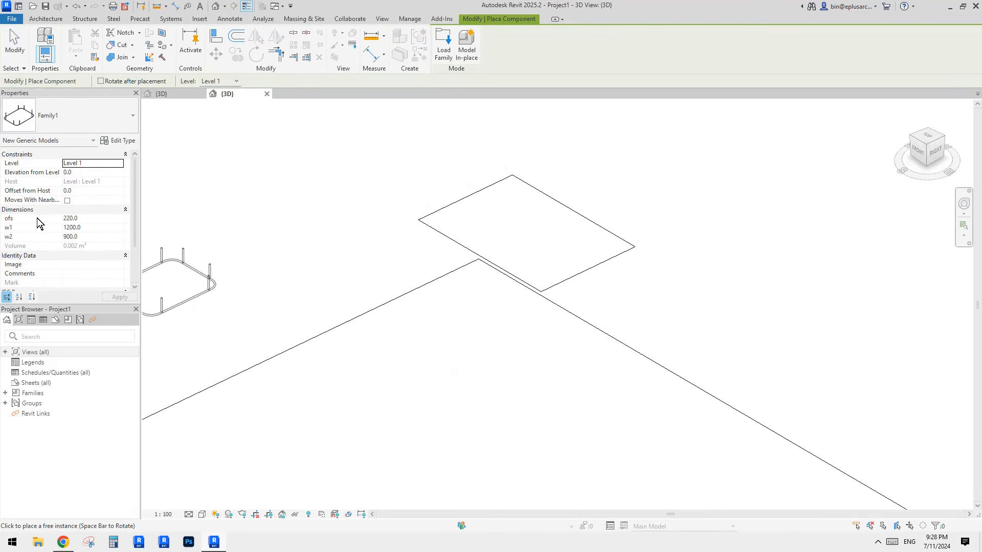
{"action": "middle_click_drag", "start_coordinate": [514, 350], "coordinate": [432, 404], "text": "shift"}
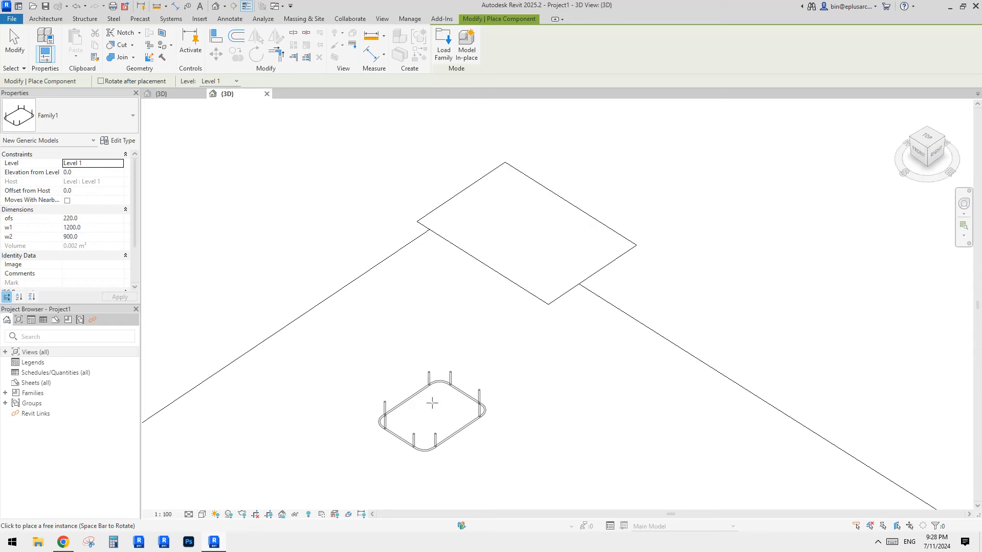
{"action": "left_click", "coordinate": [466, 401]}
{"action": "scroll", "coordinate": [594, 279], "scroll_direction": "down", "scroll_amount": 1}
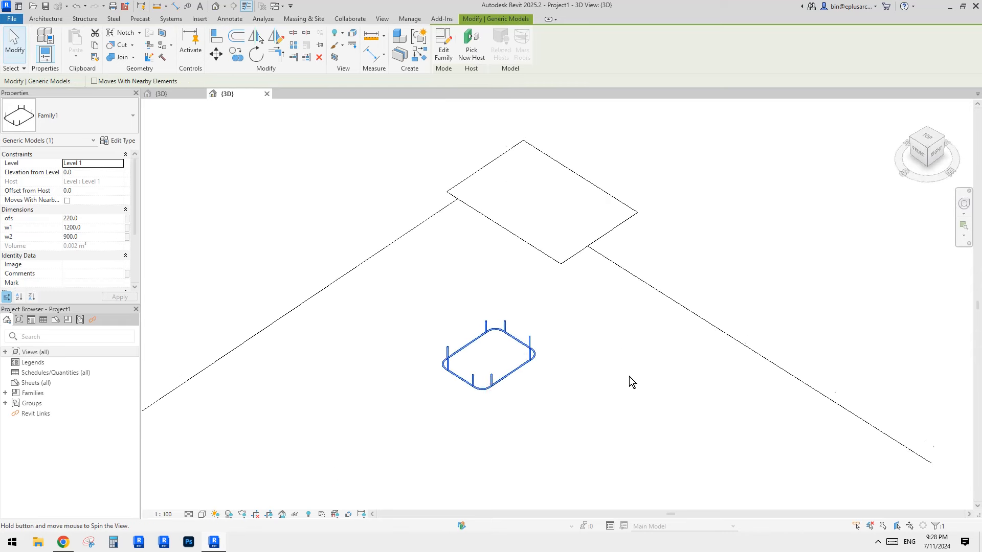
Step: Edit the hanger family to make it Work Plane-Based and reload it into the project, overwriting the loaded version
{"action": "middle_click_drag", "start_coordinate": [629, 376], "coordinate": [561, 279], "text": "shift"}
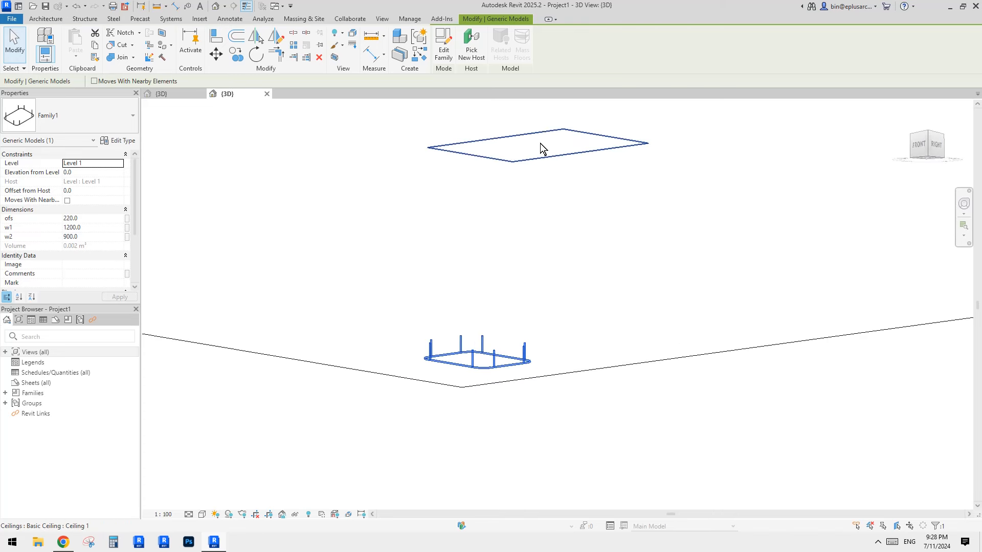
{"action": "left_click", "coordinate": [449, 53]}
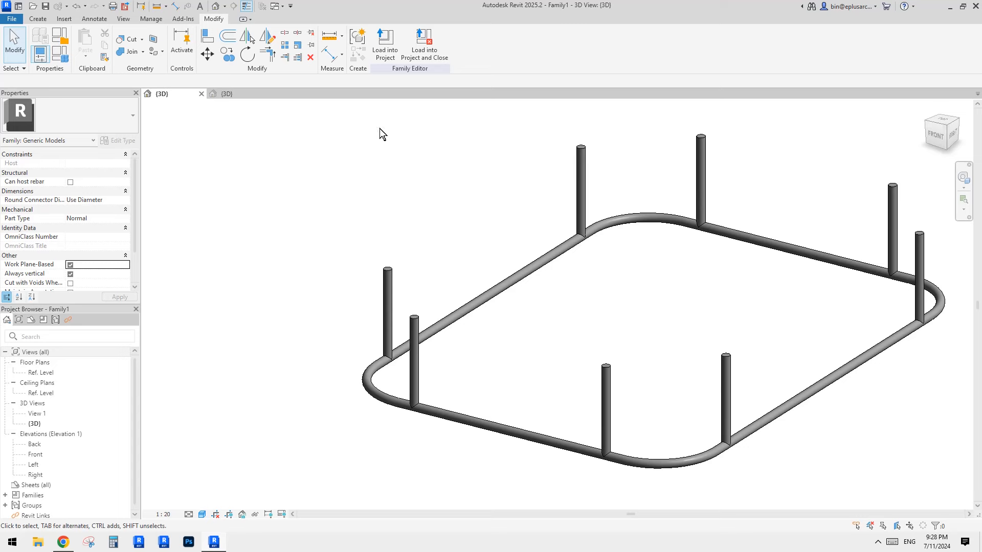
{"action": "left_click", "coordinate": [391, 57]}
{"action": "left_click", "coordinate": [496, 237]}
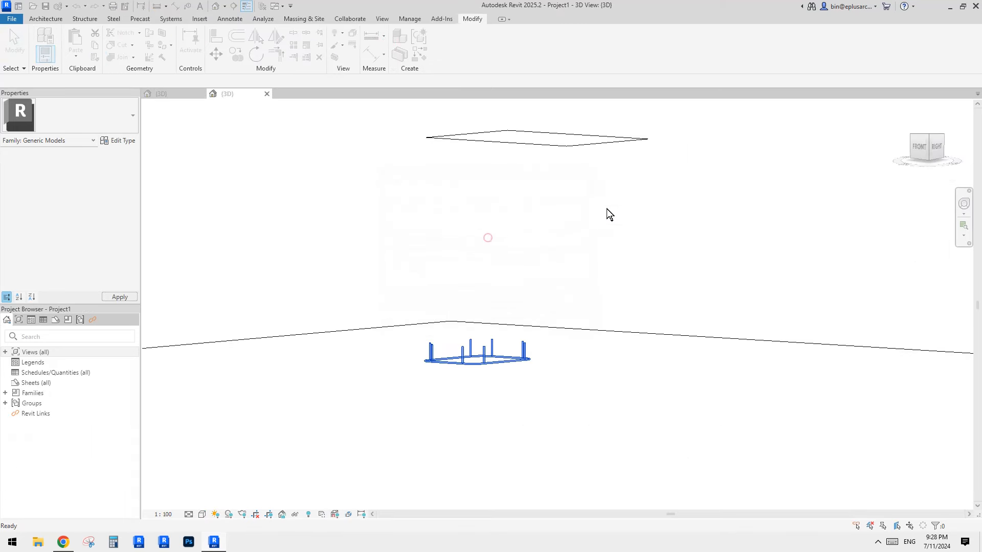
Step: Change the placed hanger's work plane from Level 1 to the ceiling by picking the ceiling plane
{"action": "left_click", "coordinate": [484, 349]}
{"action": "middle_click_drag", "start_coordinate": [484, 346], "coordinate": [528, 262], "text": "shift"}
{"action": "left_click", "coordinate": [514, 45]}
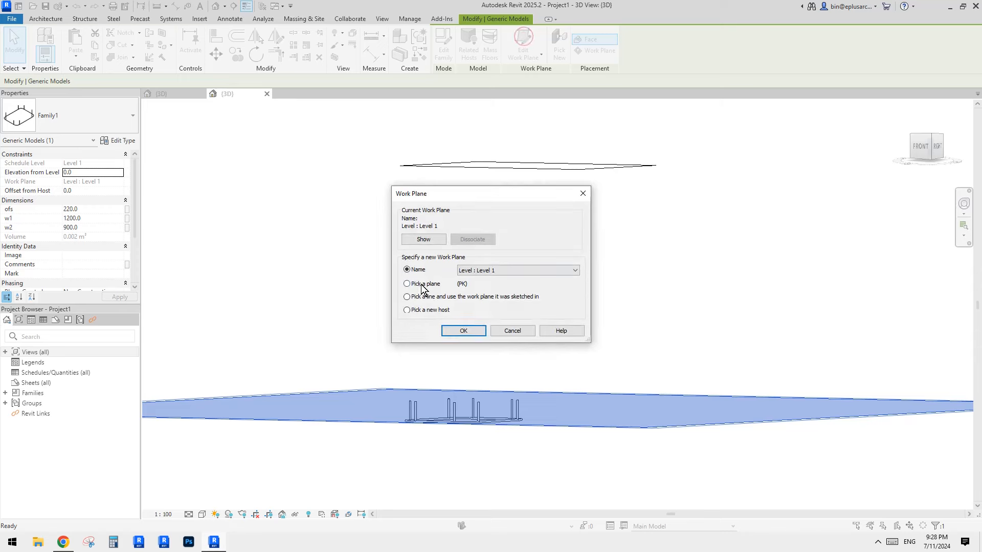
{"action": "left_click", "coordinate": [464, 331]}
{"action": "middle_click_drag", "start_coordinate": [491, 317], "coordinate": [435, 248], "text": "shift"}
{"action": "left_click", "coordinate": [462, 244]}
{"action": "left_click_drag", "start_coordinate": [464, 237], "coordinate": [492, 237]}
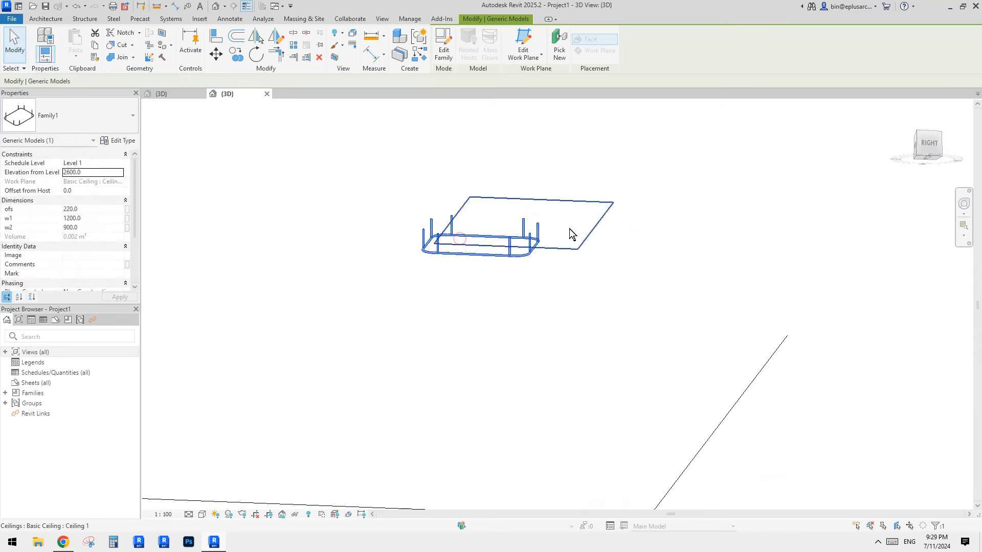
Step: Create a similar instance of the placed hanger and place it by face on the ceiling beside the existing one
{"action": "left_click_drag", "start_coordinate": [569, 228], "coordinate": [460, 224]}
{"action": "scroll", "coordinate": [387, 227], "scroll_direction": "up", "scroll_amount": 1}
{"action": "middle_click_drag", "start_coordinate": [388, 228], "coordinate": [404, 236], "text": "shift"}
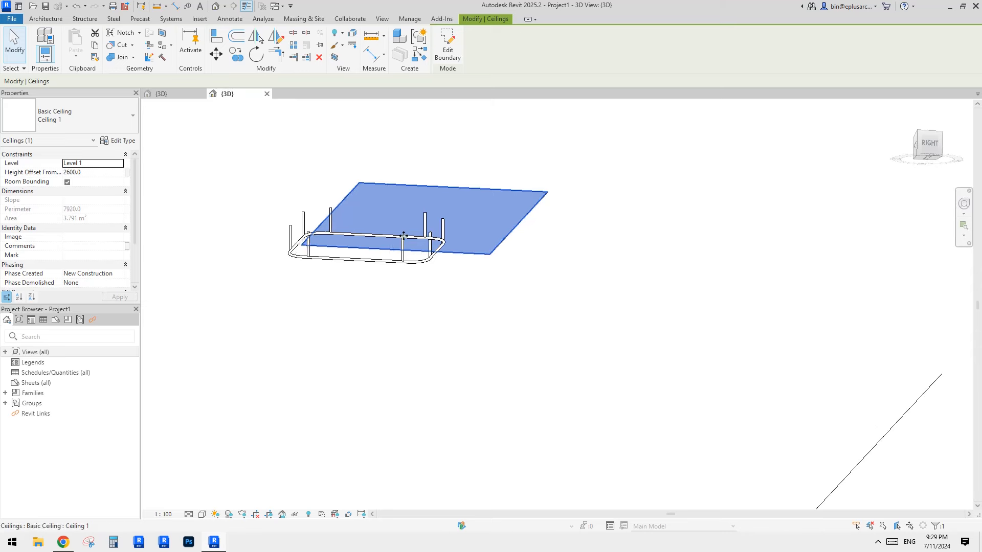
{"action": "key", "text": "Escape"}
{"action": "left_click", "coordinate": [328, 233]}
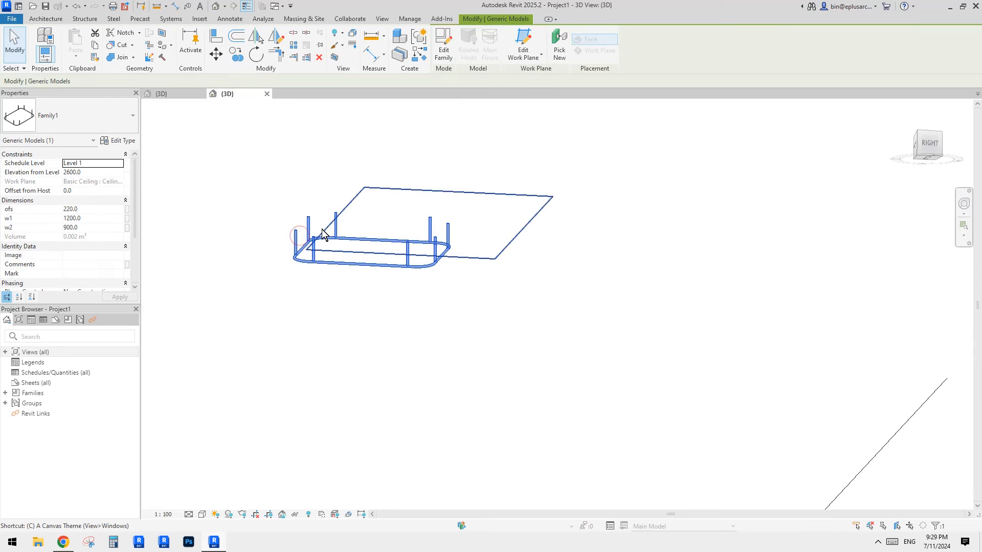
{"action": "key", "text": "s"}
{"action": "scroll", "coordinate": [315, 186], "scroll_direction": "up", "scroll_amount": 3}
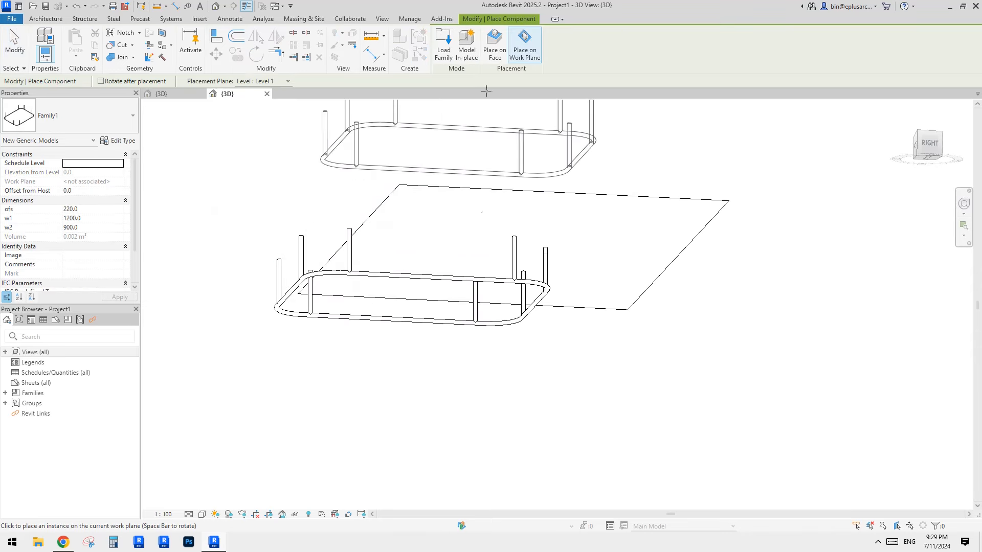
{"action": "left_click", "coordinate": [500, 58]}
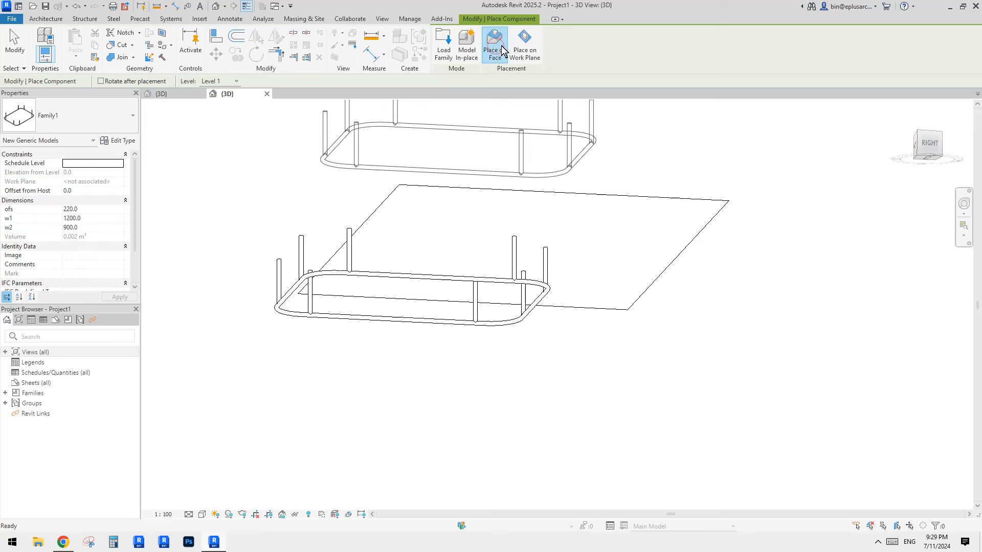
{"action": "left_click", "coordinate": [566, 228]}
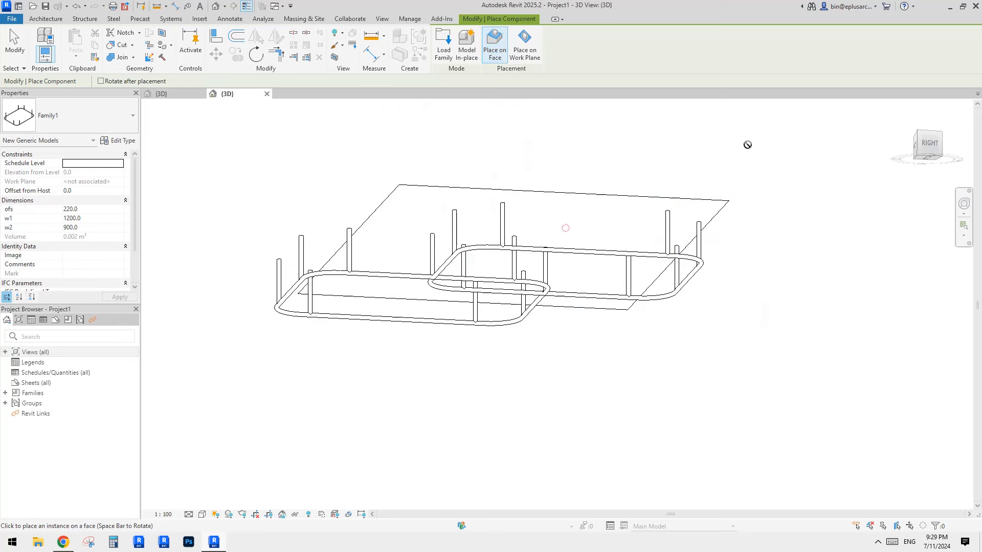
Step: Draw a straight Basic Wall on Level 1 near the ceiling, about 3800 mm long with an unconnected height of 4000 mm
{"action": "key", "text": "Escape"}
{"action": "left_click", "coordinate": [641, 212]}
{"action": "middle_click_drag", "start_coordinate": [633, 224], "coordinate": [501, 215], "text": "shift"}
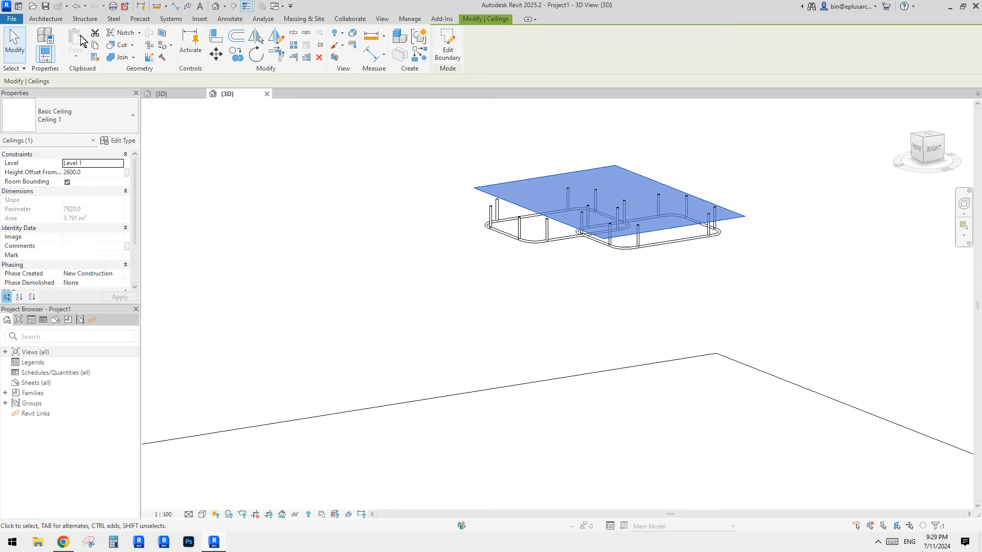
{"action": "left_click", "coordinate": [51, 19]}
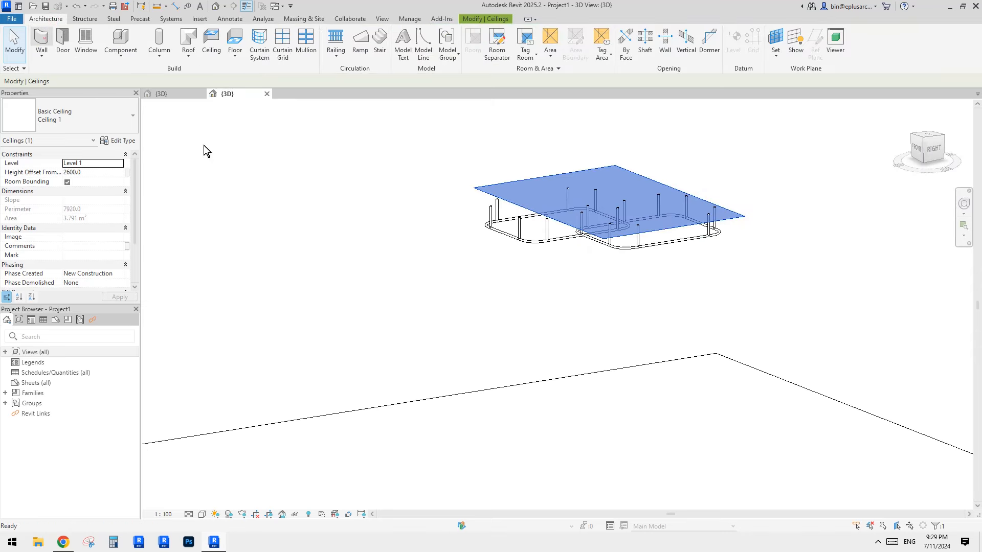
{"action": "key", "text": "w"}
{"action": "key", "text": "a"}
{"action": "middle_click_drag", "start_coordinate": [548, 278], "coordinate": [541, 352], "text": "shift"}
{"action": "left_click", "coordinate": [346, 388]}
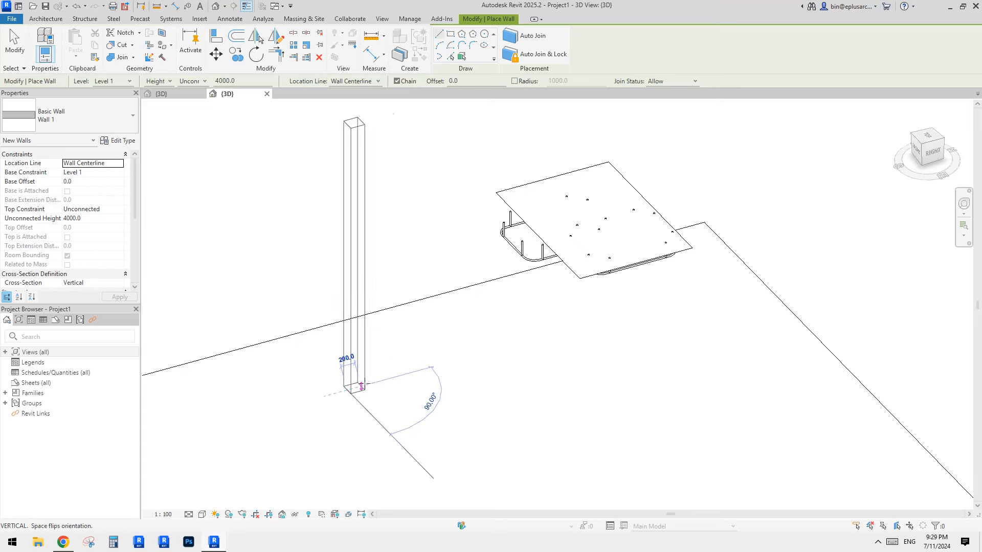
{"action": "left_click", "coordinate": [473, 248]}
{"action": "key", "text": "Escape"}
{"action": "key", "text": "Escape"}
{"action": "scroll", "coordinate": [492, 248], "scroll_direction": "down", "scroll_amount": 1}
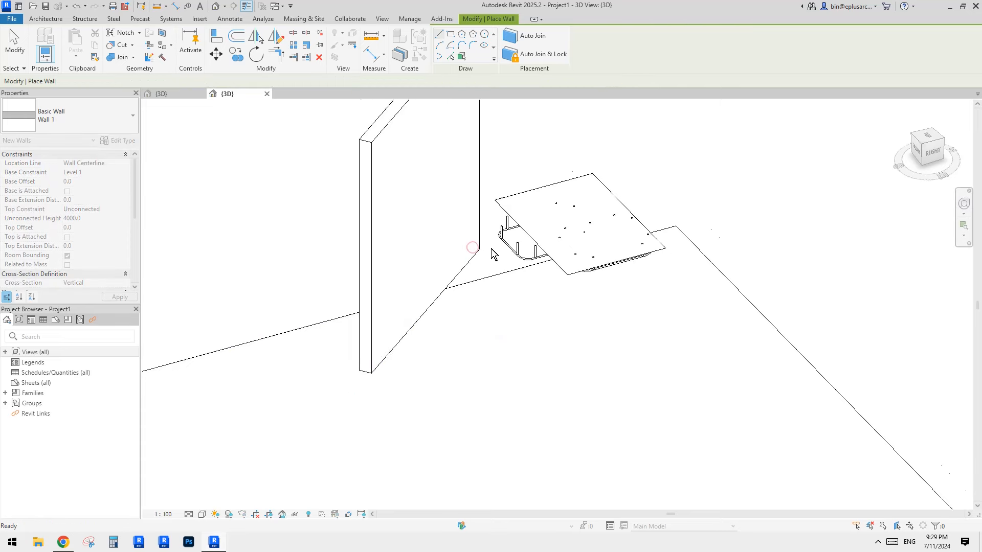
Step: Create a similar instance of the ceiling hanger and place it by face on the upper part of the wall
{"action": "middle_click_drag", "start_coordinate": [494, 250], "coordinate": [490, 223], "text": "shift"}
{"action": "left_click", "coordinate": [537, 295]}
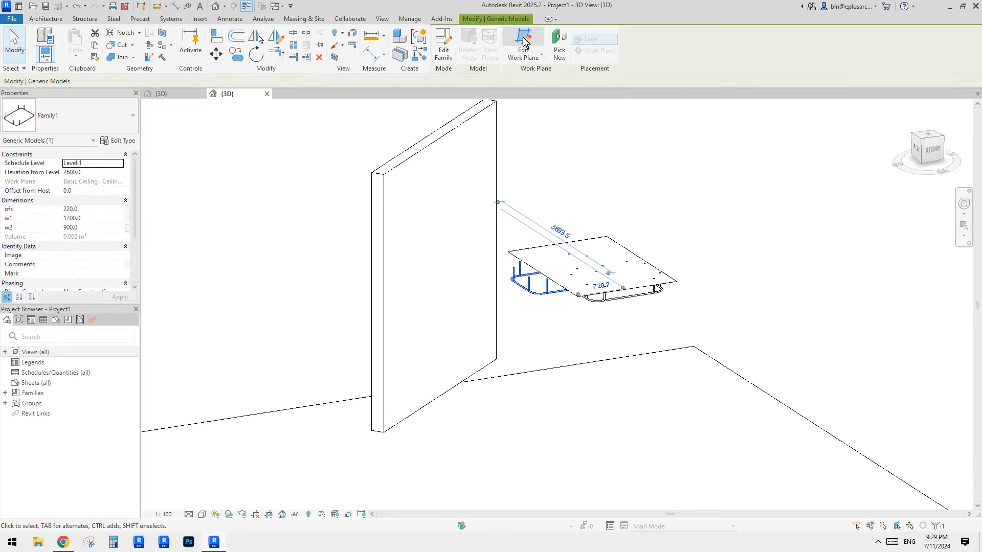
{"action": "left_click", "coordinate": [560, 50]}
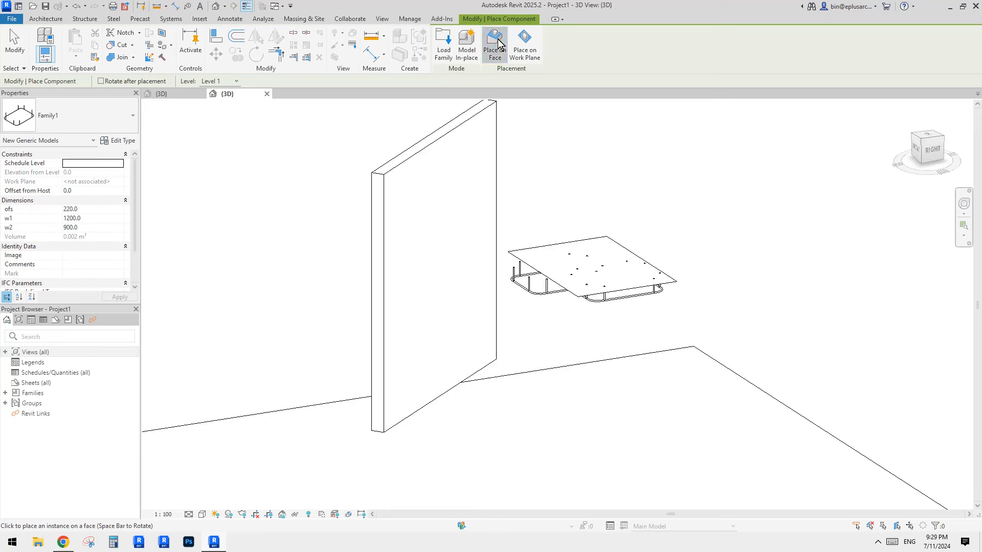
{"action": "middle_click_drag", "start_coordinate": [455, 284], "coordinate": [466, 241], "text": "shift"}
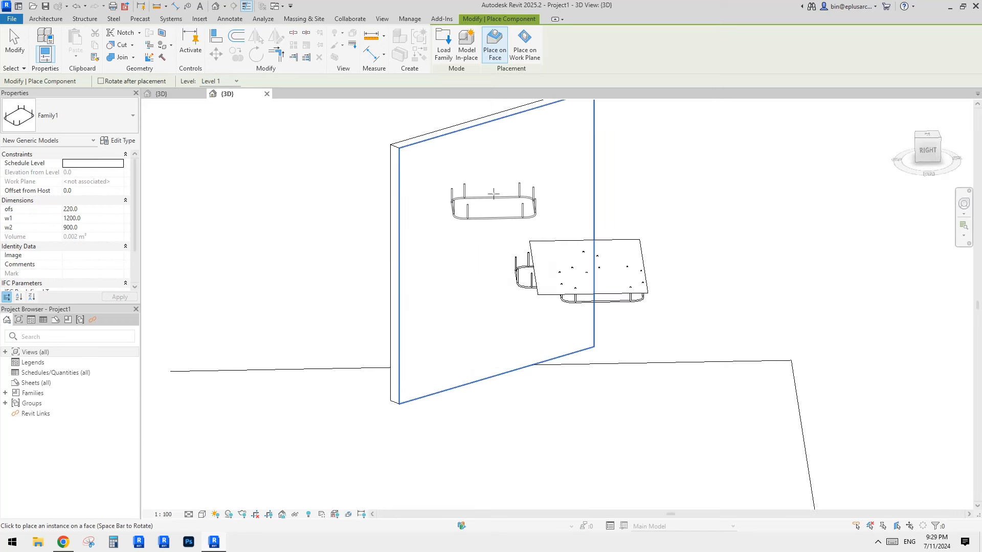
{"action": "left_click", "coordinate": [494, 188]}
{"action": "key", "text": "Escape"}
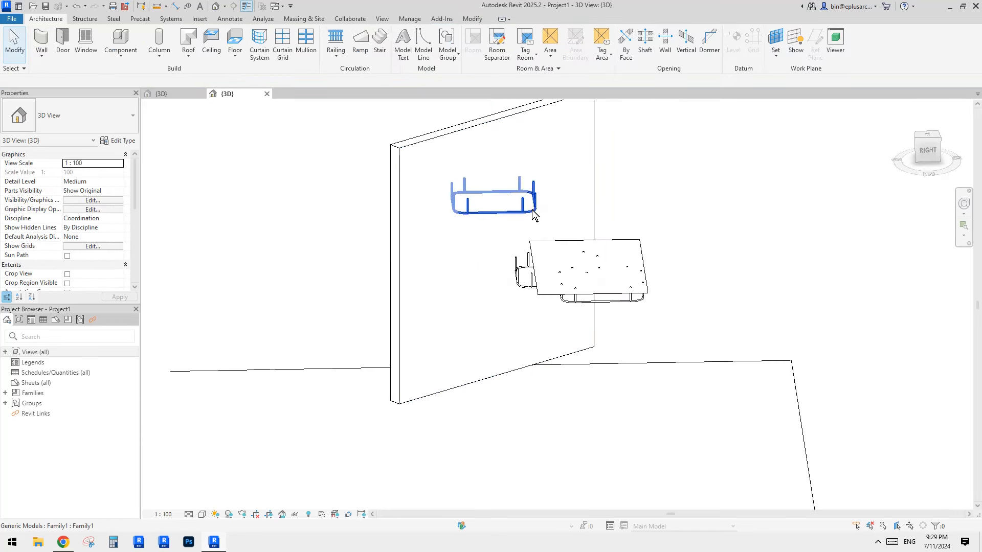
{"action": "middle_click_drag", "start_coordinate": [534, 213], "coordinate": [511, 230], "text": "shift"}
Step: Turn off Always vertical in the hanger family and reload it into the project, overwriting the existing version
{"action": "left_click", "coordinate": [183, 95]}
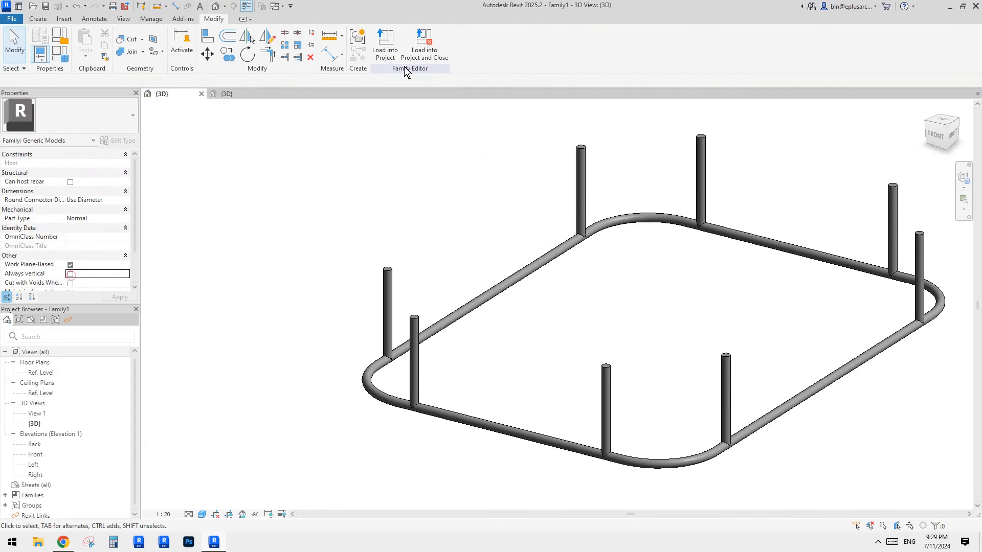
{"action": "left_click", "coordinate": [385, 46]}
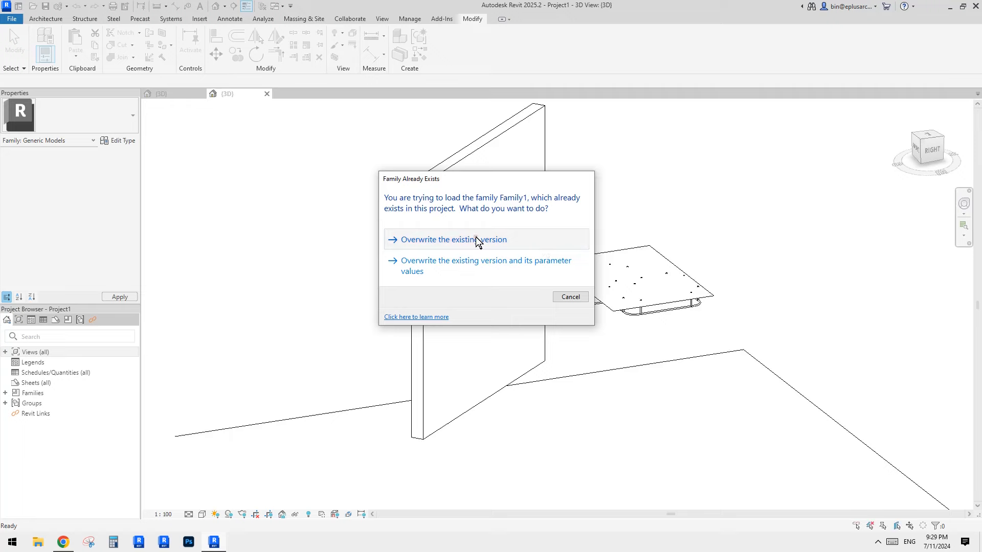
{"action": "left_click", "coordinate": [477, 241]}
Step: Flip the work plane of the hanger hosted on the wall
{"action": "left_click", "coordinate": [497, 177]}
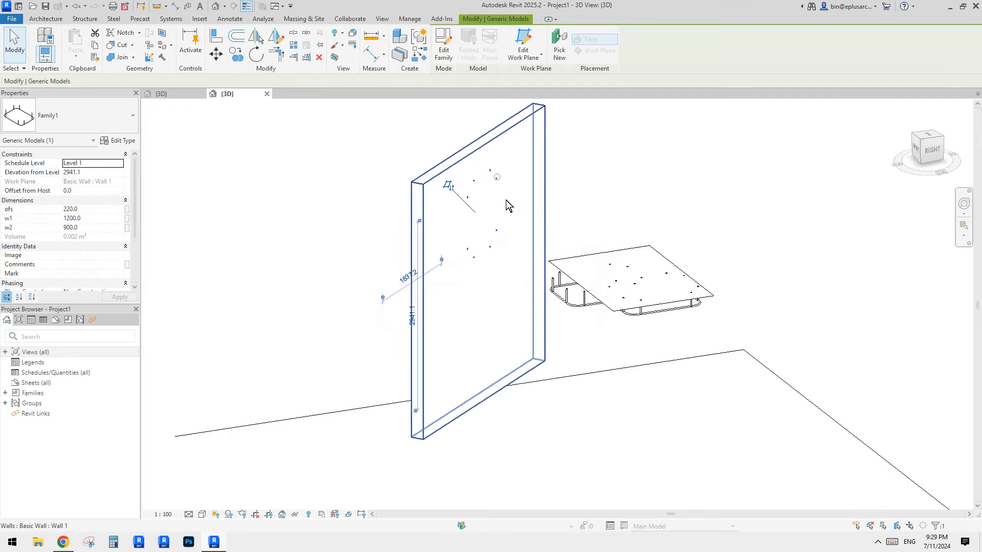
{"action": "left_click", "coordinate": [452, 186]}
{"action": "middle_click_drag", "start_coordinate": [515, 233], "coordinate": [609, 249], "text": "shift"}
Step: Place another hanger on the wall's opposite face at an elevation of 2000 mm and flip its work plane
{"action": "key", "text": "c"}
{"action": "key", "text": "s"}
{"action": "middle_click_drag", "start_coordinate": [483, 243], "coordinate": [716, 277], "text": "shift"}
{"action": "left_click", "coordinate": [475, 282]}
{"action": "middle_click_drag", "start_coordinate": [474, 282], "coordinate": [503, 259], "text": "shift"}
{"action": "key", "text": "Escape"}
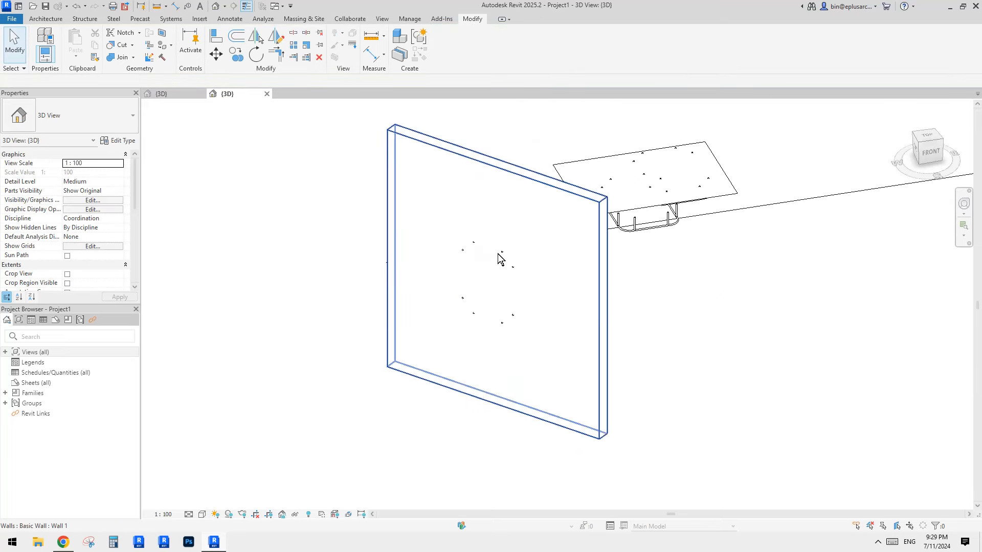
{"action": "left_click", "coordinate": [499, 254]}
{"action": "left_click", "coordinate": [502, 252]}
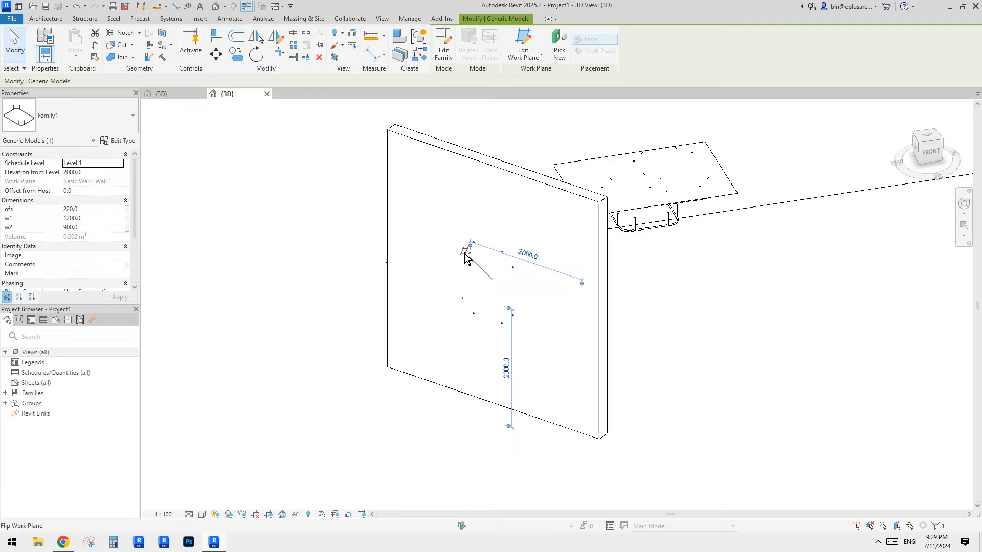
{"action": "middle_click_drag", "start_coordinate": [696, 280], "coordinate": [593, 270], "text": "shift"}
{"action": "left_click", "coordinate": [594, 270]}
Step: Change the wall's cross-section from Vertical to Slanted and give it an angle from vertical
{"action": "middle_click_drag", "start_coordinate": [522, 246], "coordinate": [460, 255], "text": "shift"}
{"action": "left_click", "coordinate": [505, 212]}
{"action": "scroll", "coordinate": [98, 261], "scroll_direction": "down", "scroll_amount": 4}
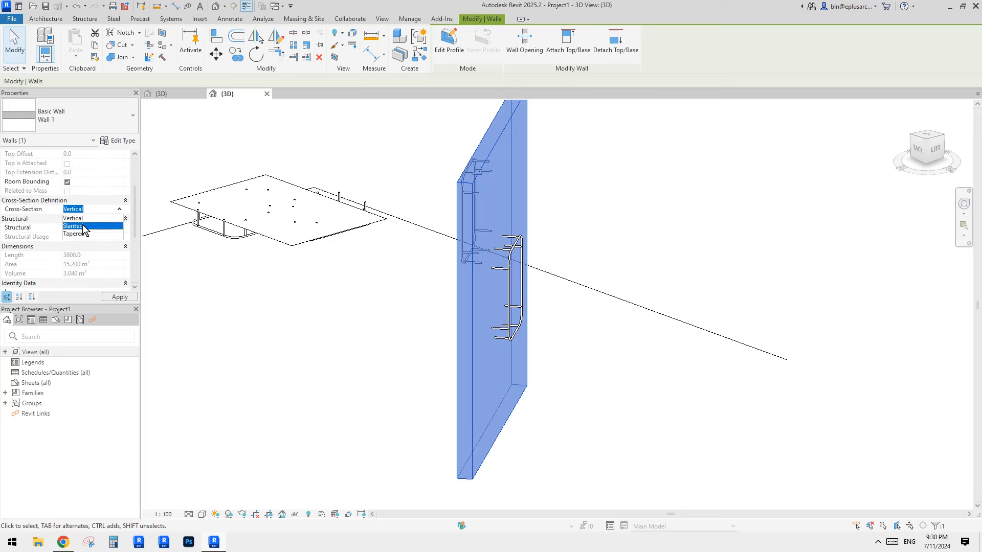
{"action": "left_click", "coordinate": [82, 225]}
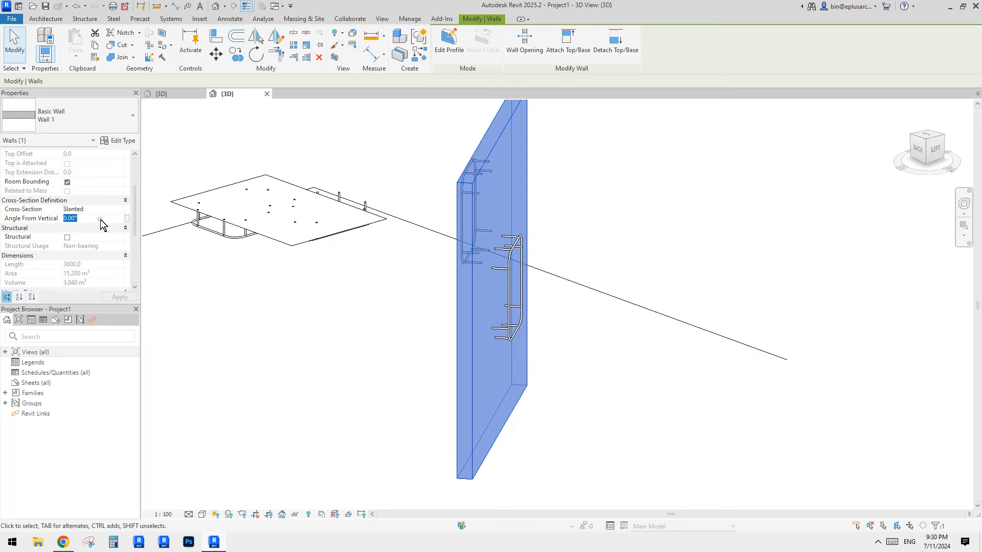
{"action": "left_click", "coordinate": [650, 229]}
{"action": "scroll", "coordinate": [462, 210], "scroll_direction": "down", "scroll_amount": 1}
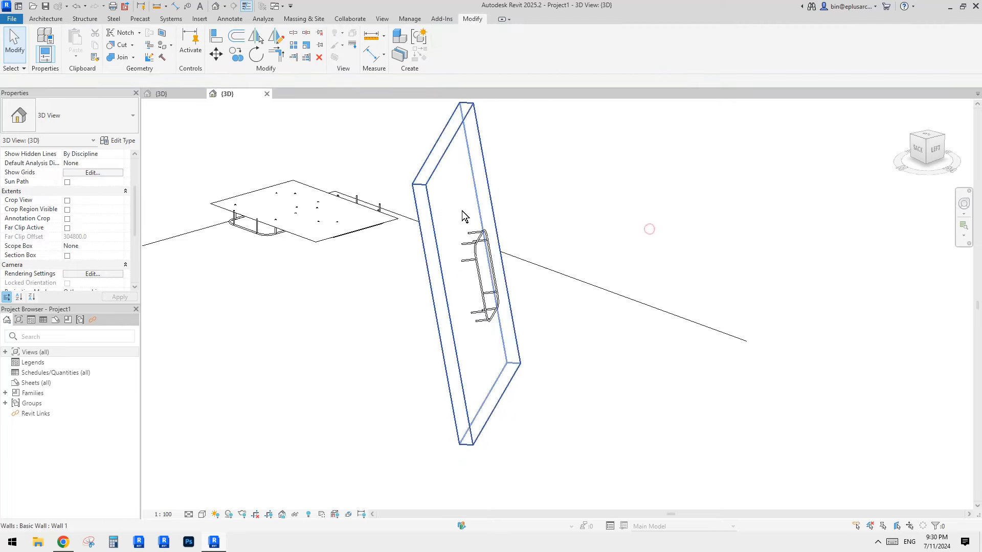
Step: Examine from several sides how the hangers sit on both faces of the slanted wall
{"action": "middle_click_drag", "start_coordinate": [462, 211], "coordinate": [616, 238], "text": "shift"}
{"action": "scroll", "coordinate": [486, 231], "scroll_direction": "down", "scroll_amount": 1}
{"action": "middle_click_drag", "start_coordinate": [536, 224], "coordinate": [484, 165], "text": "shift"}
{"action": "scroll", "coordinate": [554, 233], "scroll_direction": "up", "scroll_amount": 2}
{"action": "left_click", "coordinate": [556, 204]}
{"action": "scroll", "coordinate": [523, 221], "scroll_direction": "up", "scroll_amount": 3}
{"action": "scroll", "coordinate": [519, 221], "scroll_direction": "up", "scroll_amount": 2}
{"action": "scroll", "coordinate": [528, 200], "scroll_direction": "down", "scroll_amount": 1}
Step: Open the hanger family to inspect its rail and posts, and return to the project's 3D view of the slanted wall
{"action": "double_click", "coordinate": [484, 165]}
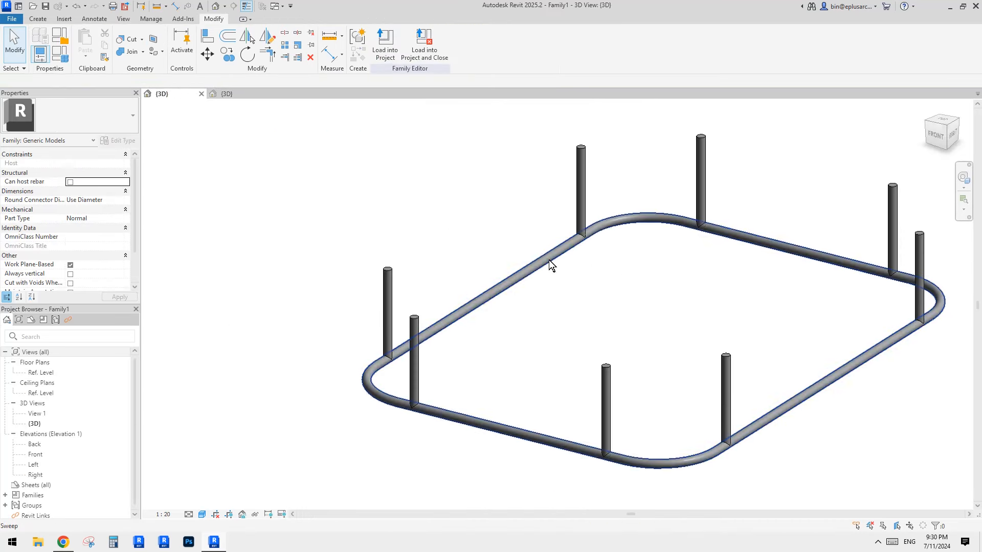
{"action": "left_click", "coordinate": [549, 260]}
{"action": "scroll", "coordinate": [532, 317], "scroll_direction": "down", "scroll_amount": 1}
{"action": "left_click", "coordinate": [238, 96]}
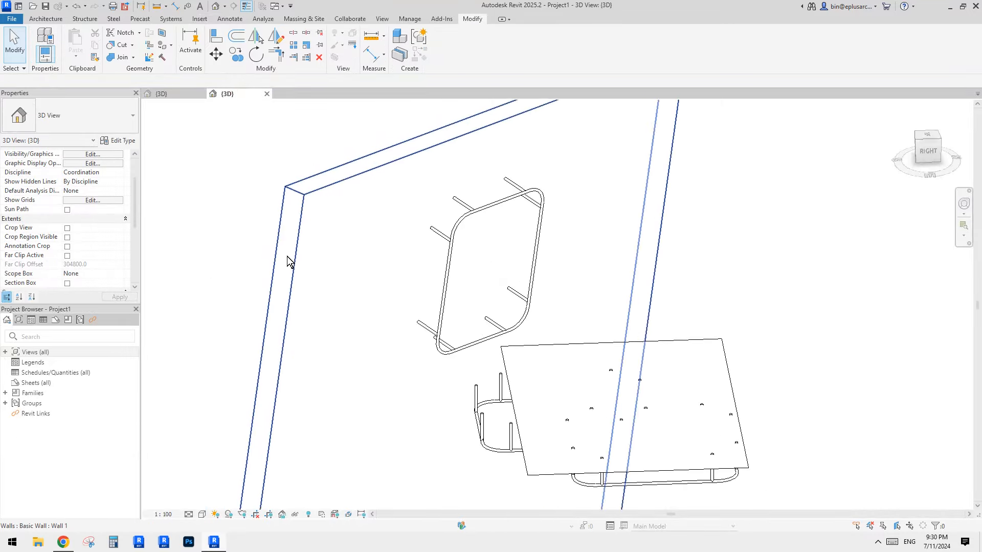
{"action": "scroll", "coordinate": [287, 257], "scroll_direction": "down", "scroll_amount": 1}
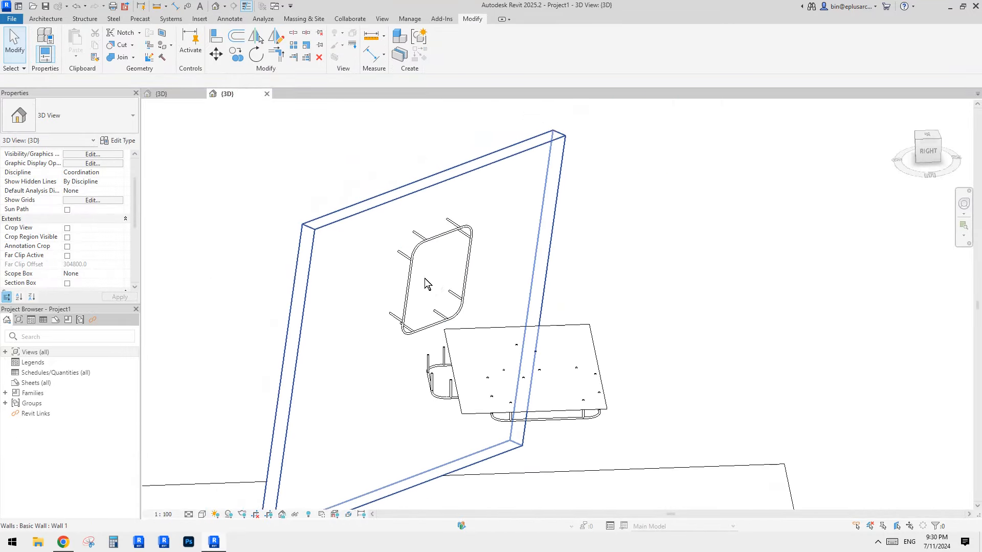
{"action": "middle_click_drag", "start_coordinate": [424, 282], "coordinate": [485, 275], "text": "shift"}
{"action": "middle_click_drag", "start_coordinate": [260, 147], "coordinate": [286, 153]}
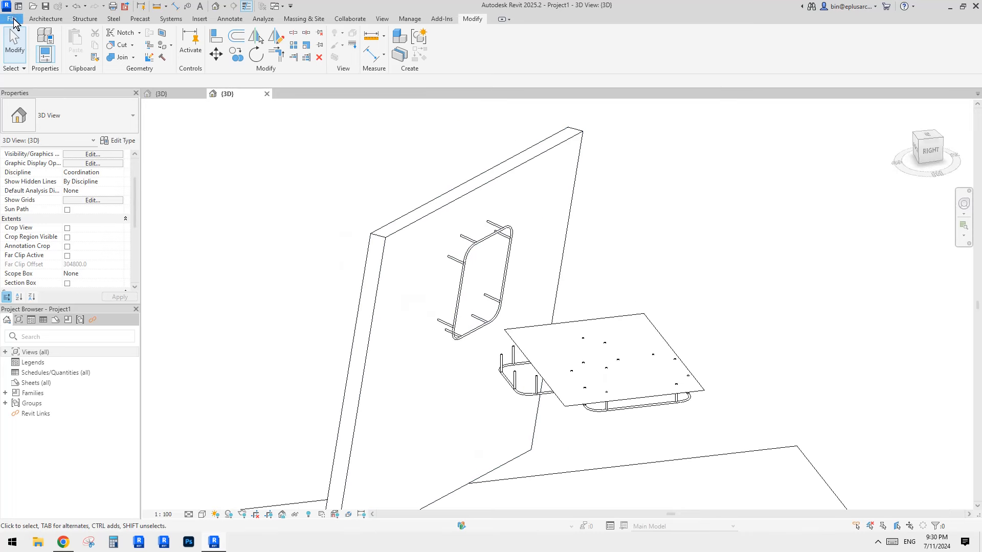
Step: Create a new family from the template Metric Generic Model line based.rft
{"action": "left_click", "coordinate": [12, 18]}
{"action": "left_click", "coordinate": [63, 59]}
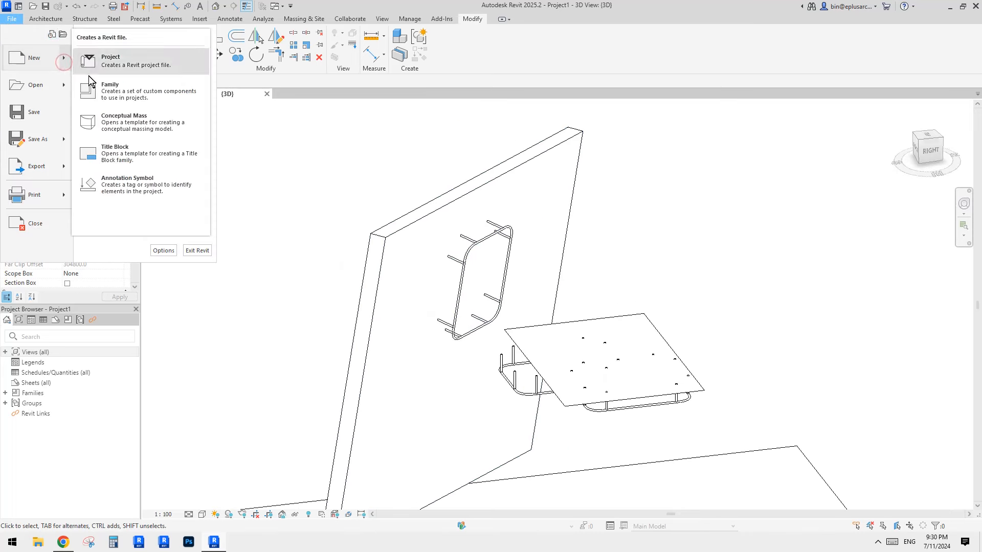
{"action": "left_click", "coordinate": [123, 91]}
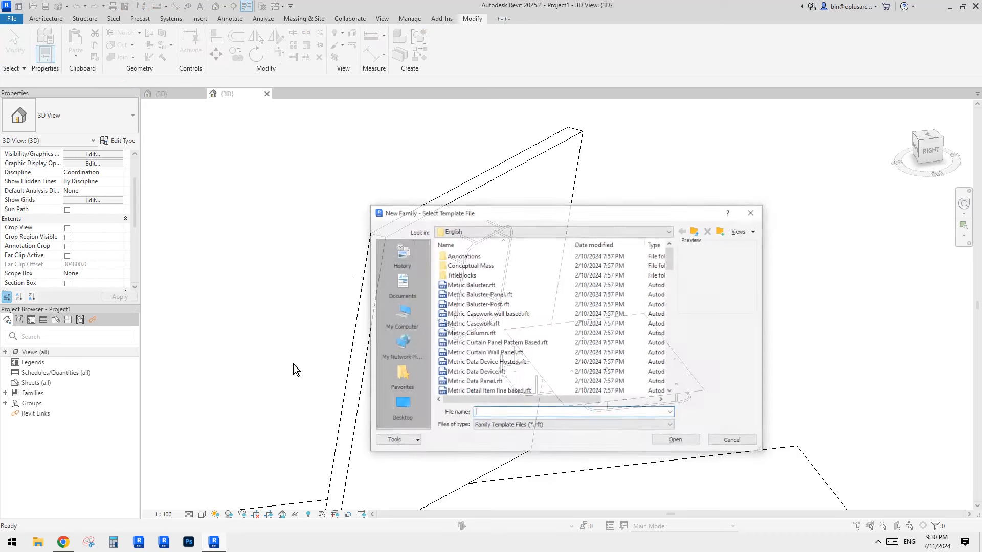
{"action": "scroll", "coordinate": [669, 287], "scroll_direction": "down", "scroll_amount": 9}
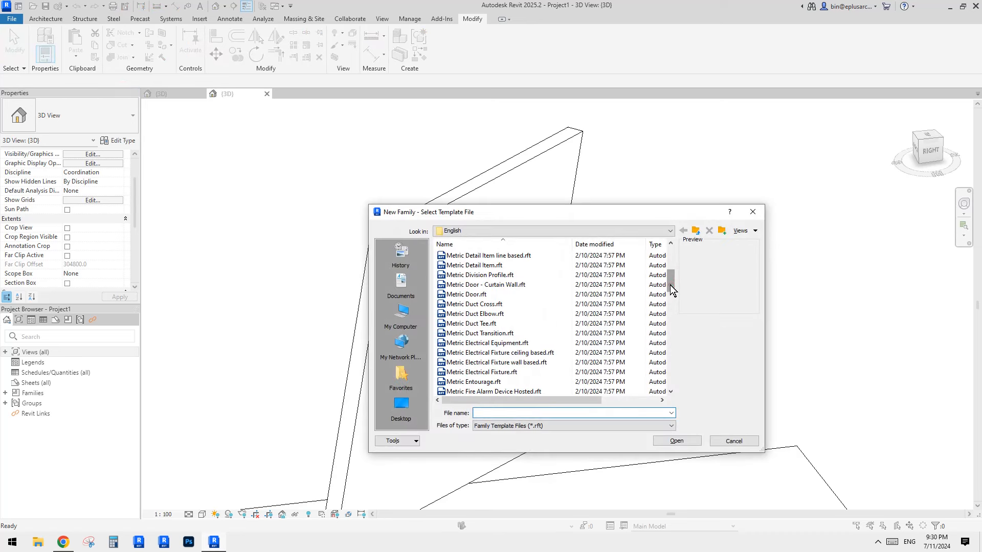
{"action": "left_click_drag", "start_coordinate": [673, 303], "coordinate": [673, 304]}
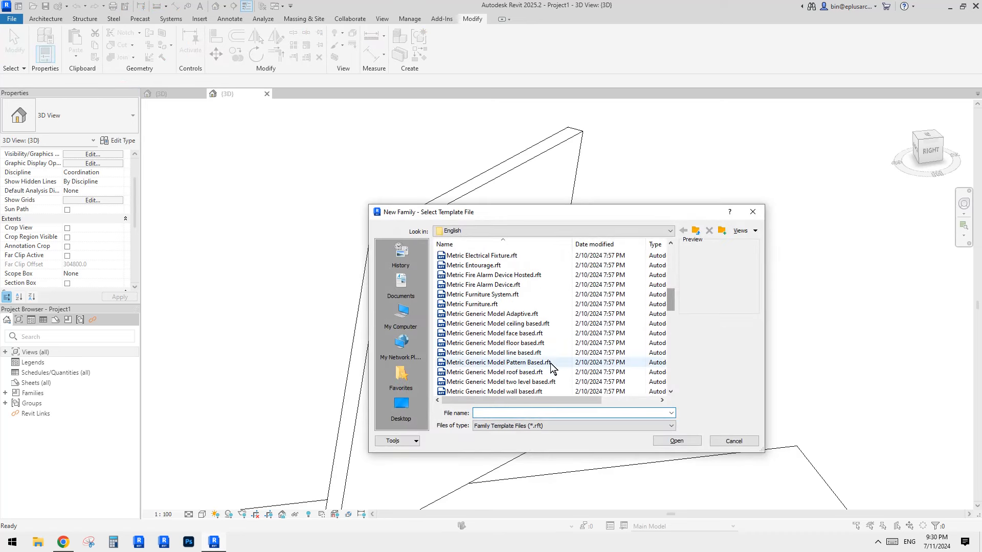
{"action": "double_click", "coordinate": [516, 353]}
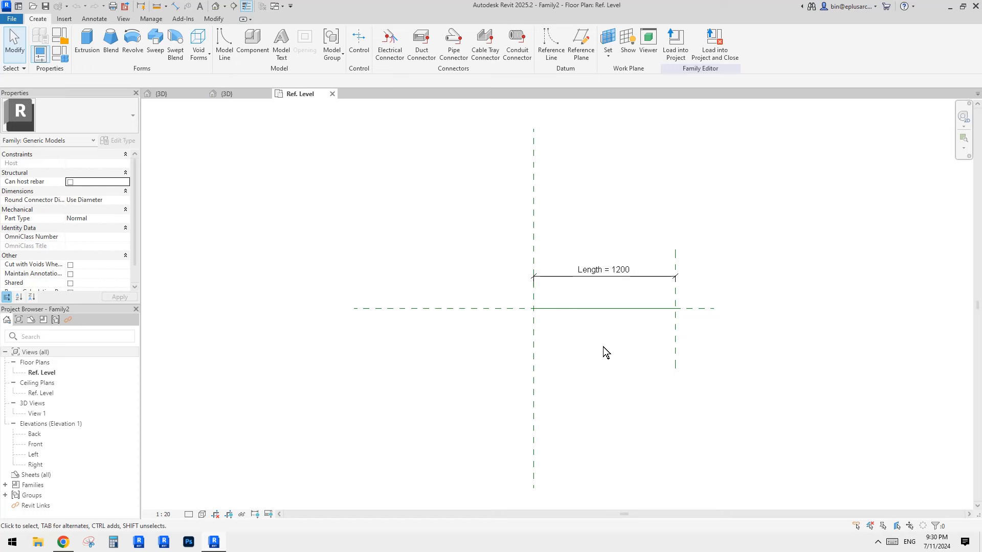
Step: Examine the reference line, reference planes and Length dimension in the line-based template's Ref. Level plan
{"action": "middle_click_drag", "start_coordinate": [602, 348], "coordinate": [578, 339]}
{"action": "scroll", "coordinate": [560, 320], "scroll_direction": "up", "scroll_amount": 2}
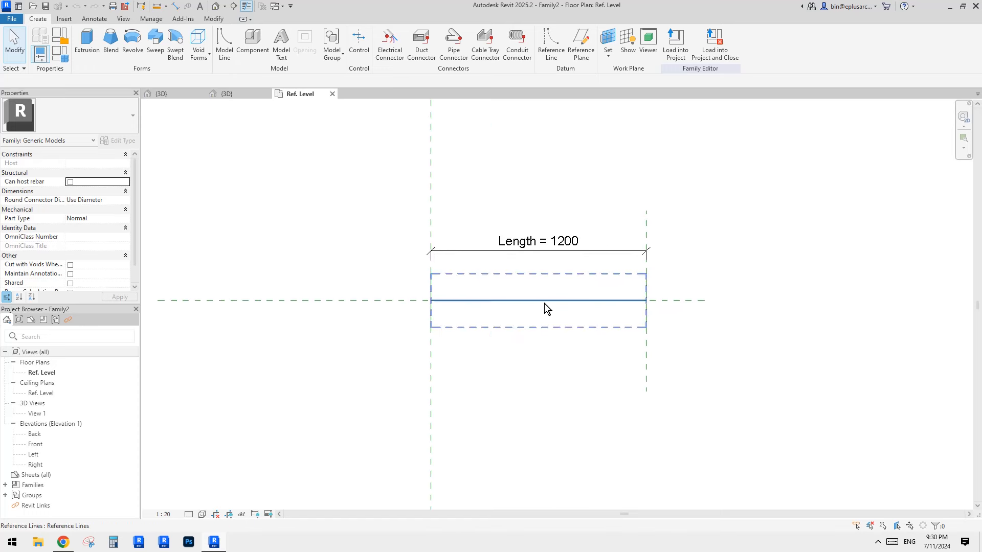
{"action": "middle_click_drag", "start_coordinate": [688, 285], "coordinate": [629, 286]}
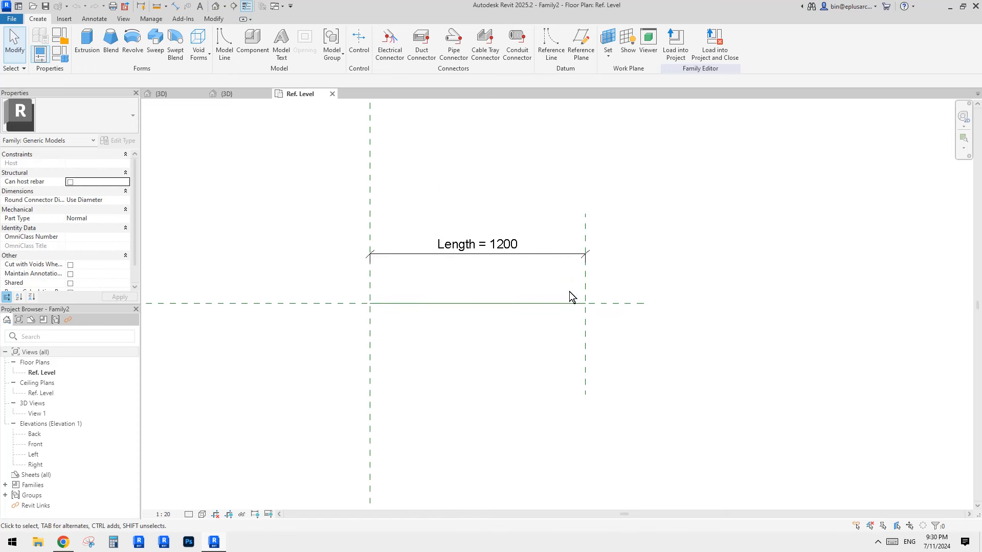
{"action": "scroll", "coordinate": [570, 292], "scroll_direction": "down", "scroll_amount": 1}
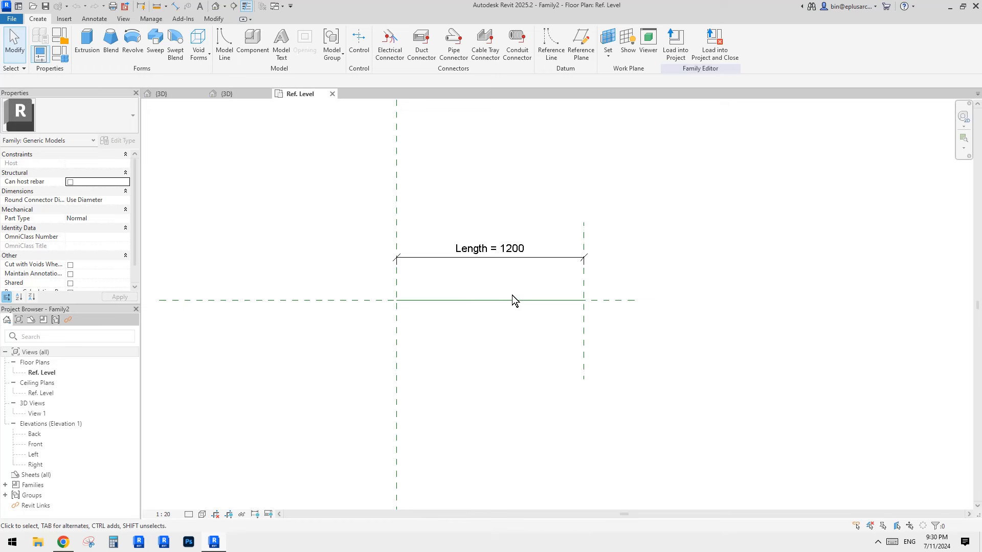
{"action": "middle_click_drag", "start_coordinate": [513, 298], "coordinate": [521, 316]}
{"action": "scroll", "coordinate": [377, 285], "scroll_direction": "up", "scroll_amount": 1}
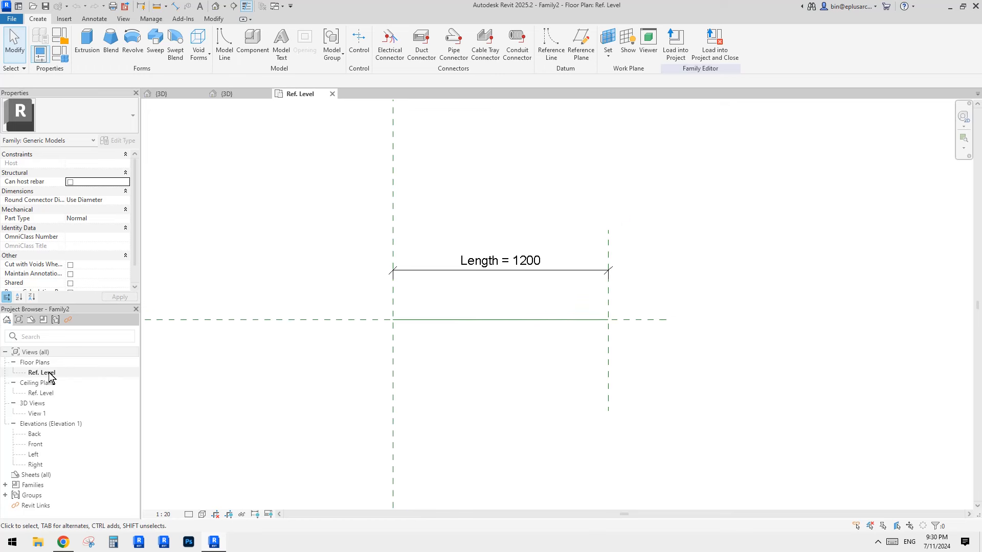
{"action": "scroll", "coordinate": [459, 245], "scroll_direction": "up", "scroll_amount": 1}
{"action": "middle_click_drag", "start_coordinate": [359, 180], "coordinate": [354, 194]}
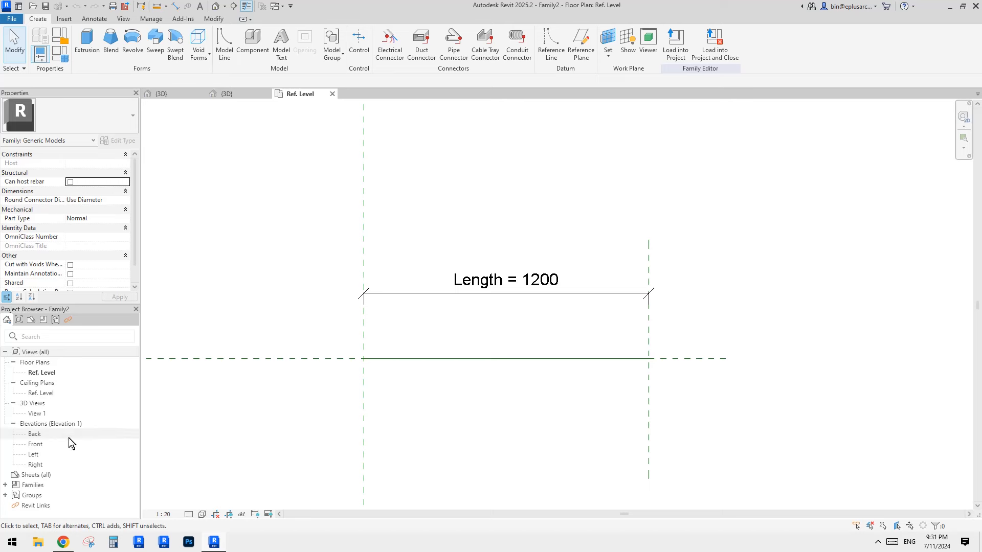
Step: In the Front elevation, draw a horizontal reference plane about 263 mm below Ref. Level, spanning both vertical reference planes
{"action": "double_click", "coordinate": [37, 444]}
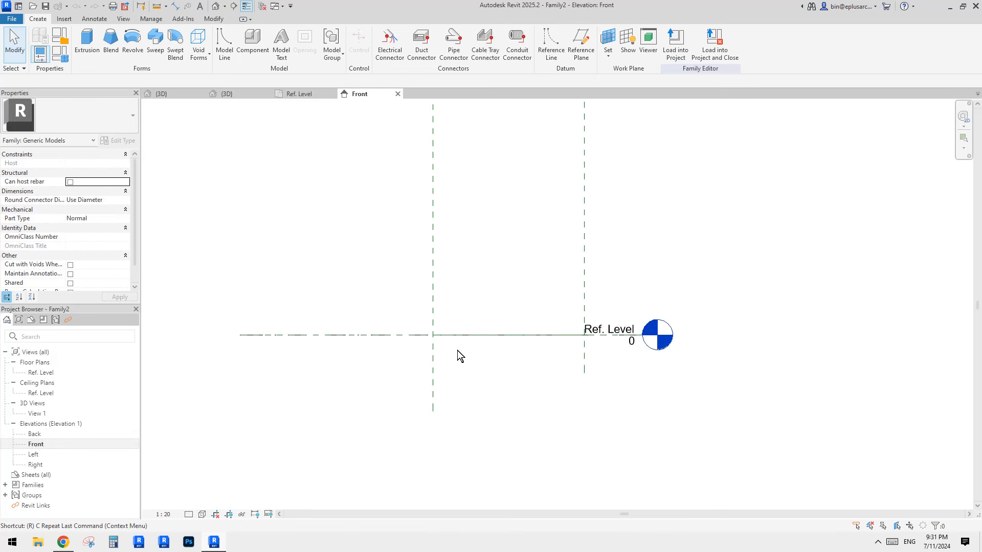
{"action": "key", "text": "r"}
{"action": "key", "text": "p"}
{"action": "left_click", "coordinate": [371, 369]}
{"action": "left_click", "coordinate": [635, 368]}
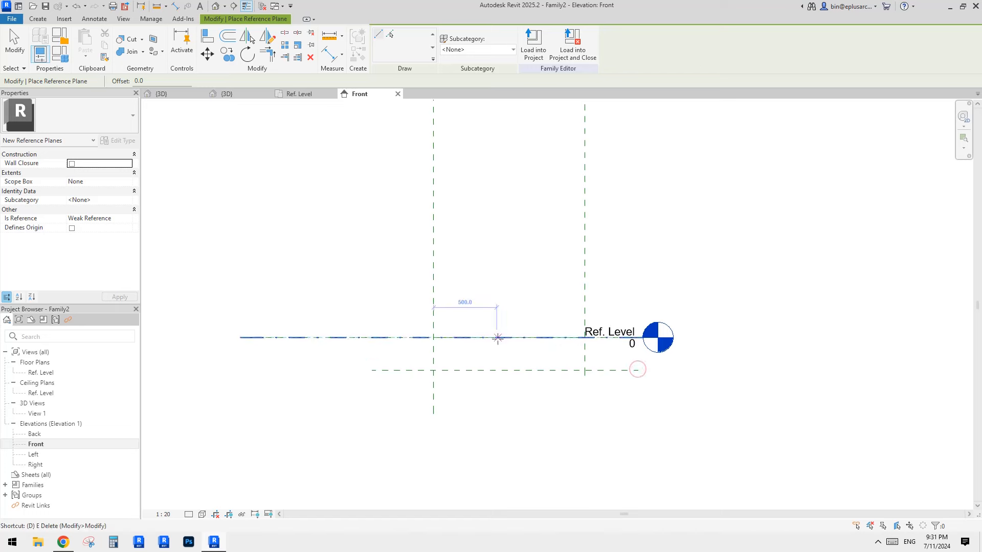
Step: Dimension the vertical distance between Ref. Level and the new horizontal reference plane
{"action": "key", "text": "d"}
{"action": "key", "text": "i"}
{"action": "left_click", "coordinate": [413, 374]}
{"action": "left_click", "coordinate": [409, 338]}
{"action": "left_click", "coordinate": [377, 355]}
{"action": "scroll", "coordinate": [419, 336], "scroll_direction": "up", "scroll_amount": 2}
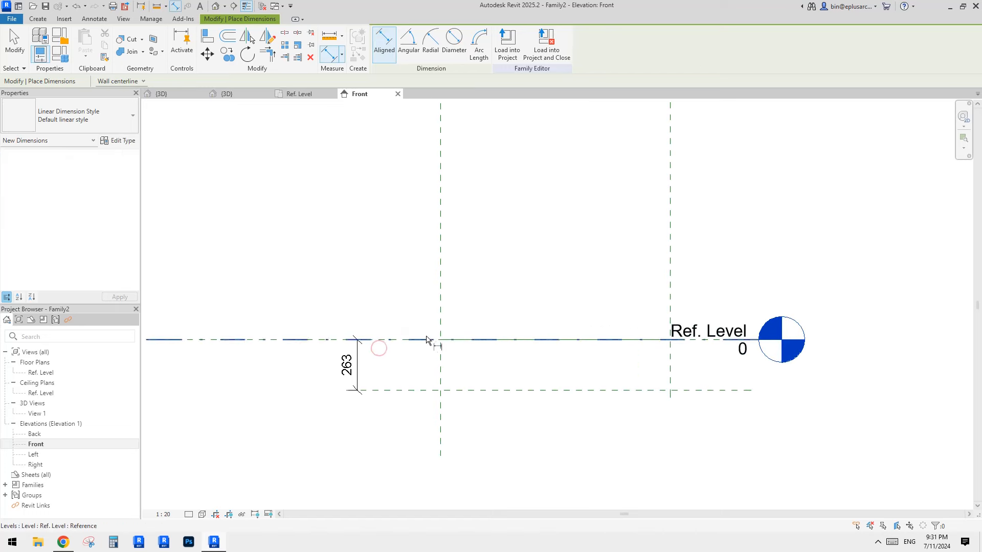
{"action": "key", "text": "Escape"}
Step: Label the vertical offset dimension with a new instance family parameter named ofs1
{"action": "left_click", "coordinate": [355, 365]}
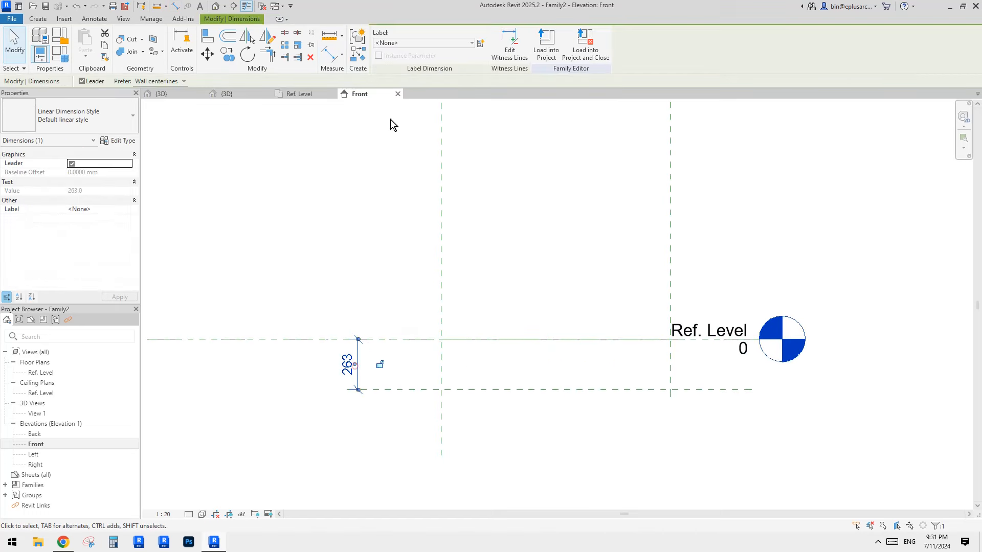
{"action": "left_click", "coordinate": [481, 44]}
{"action": "type", "text": "ofs"}
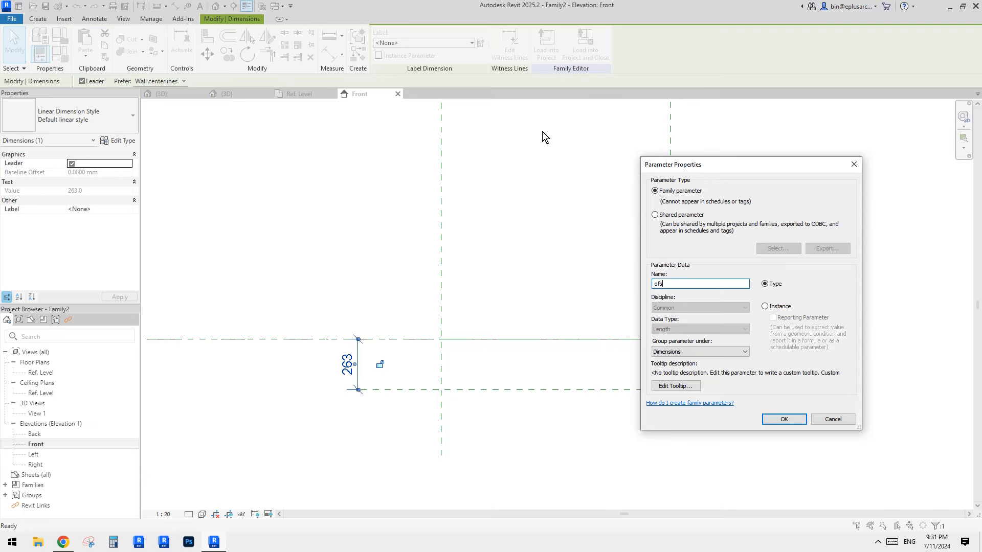
{"action": "type", "text": "1"}
{"action": "left_click", "coordinate": [765, 306]}
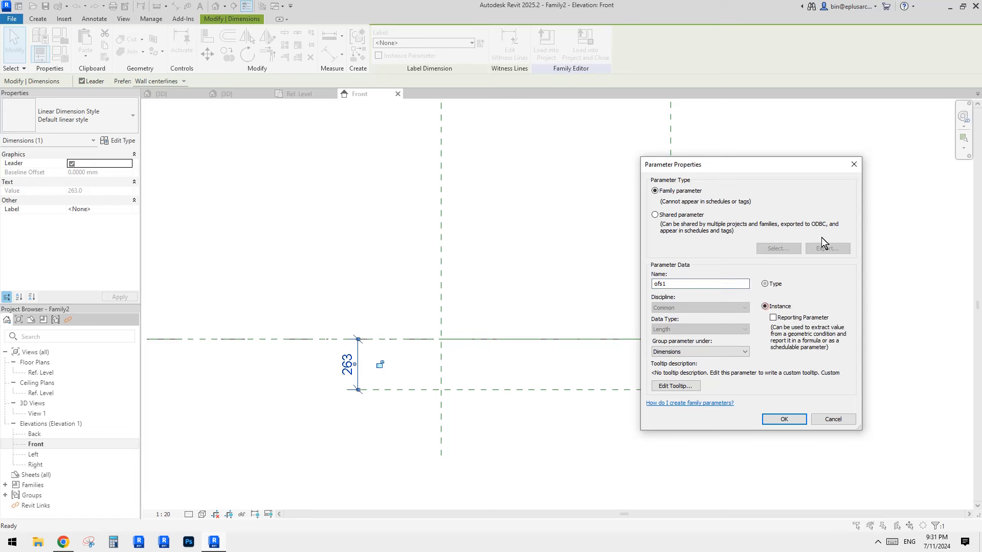
{"action": "left_click", "coordinate": [783, 420]}
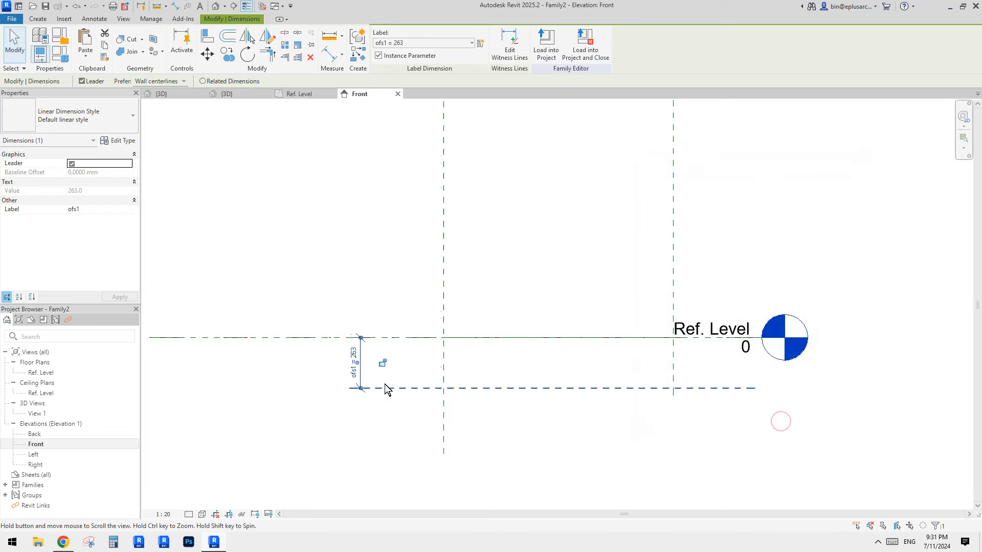
{"action": "middle_click_drag", "start_coordinate": [401, 411], "coordinate": [433, 409]}
{"action": "left_click", "coordinate": [441, 380]}
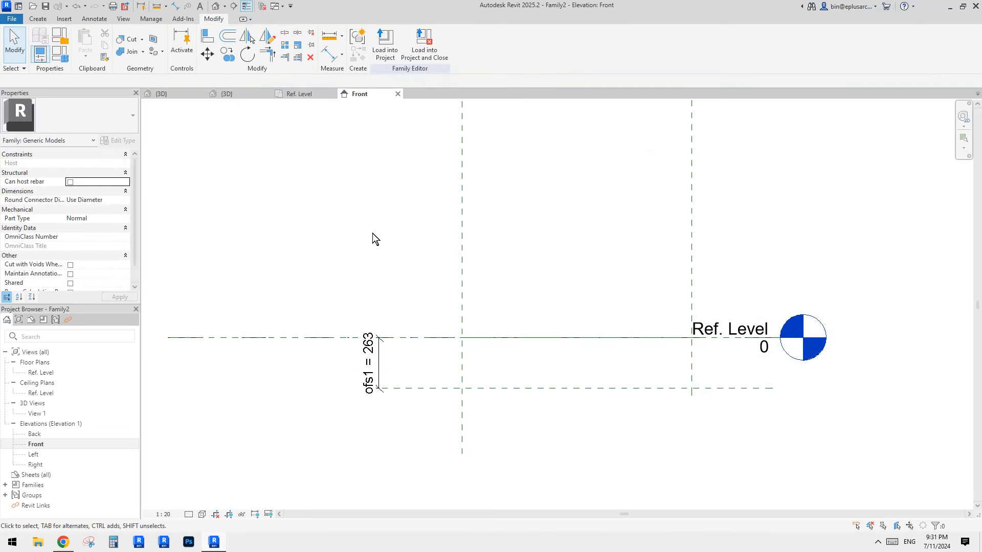
Step: Start a sweep and pick the template's reference line on Ref. Level as its finished path
{"action": "left_click", "coordinate": [39, 19]}
{"action": "left_click", "coordinate": [156, 49]}
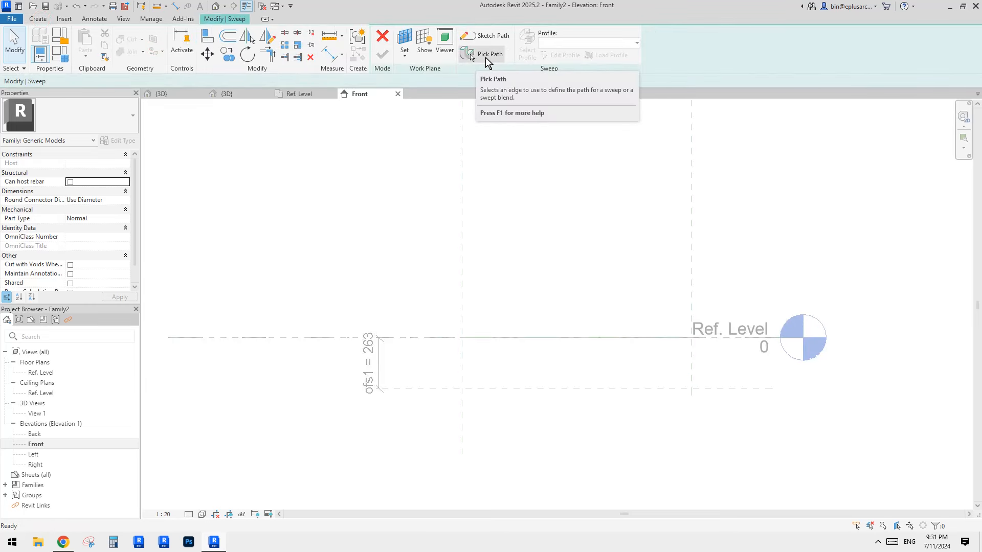
{"action": "left_click", "coordinate": [485, 57]}
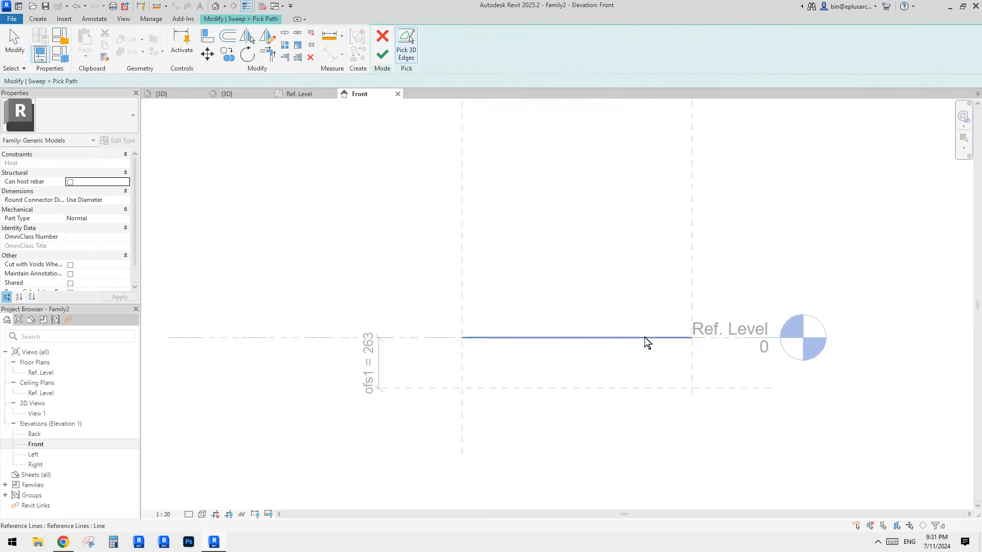
{"action": "left_click", "coordinate": [566, 339]}
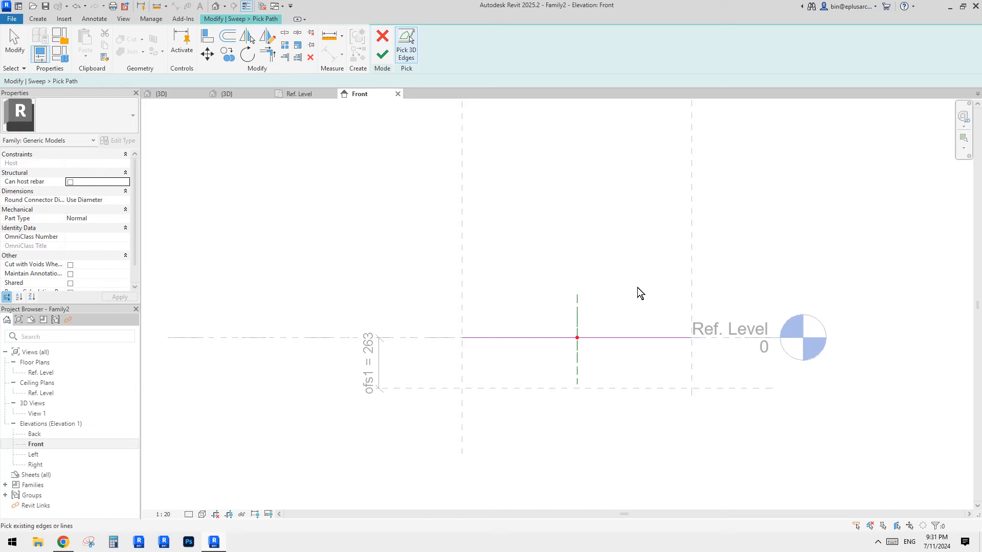
{"action": "scroll", "coordinate": [624, 332], "scroll_direction": "up", "scroll_amount": 2}
{"action": "key", "text": "Escape"}
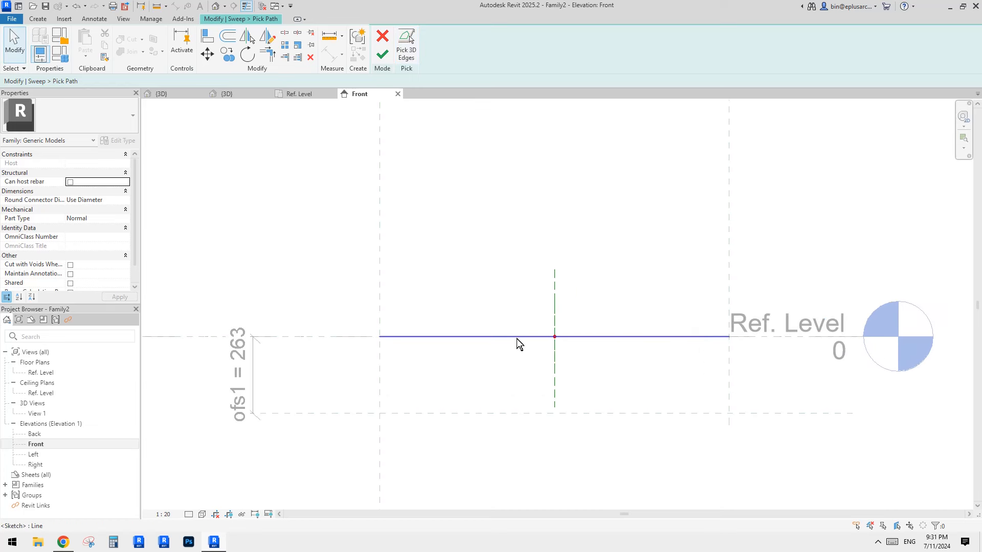
{"action": "left_click", "coordinate": [675, 338]}
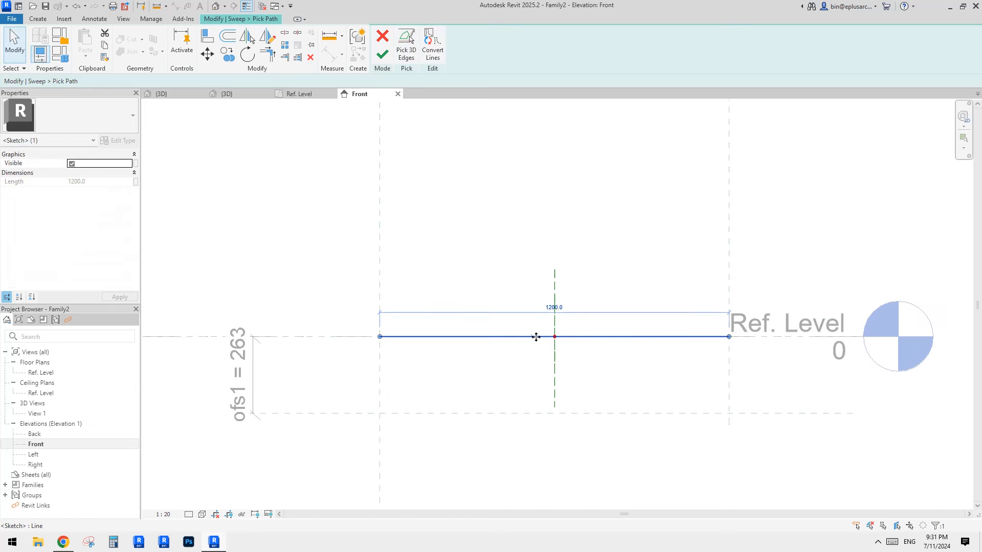
{"action": "left_click", "coordinate": [382, 54]}
Step: Sketch the sweep profile in the Left elevation as a 90 mm radius circle centred where the lower reference plane meets the vertical plane
{"action": "left_click", "coordinate": [565, 57]}
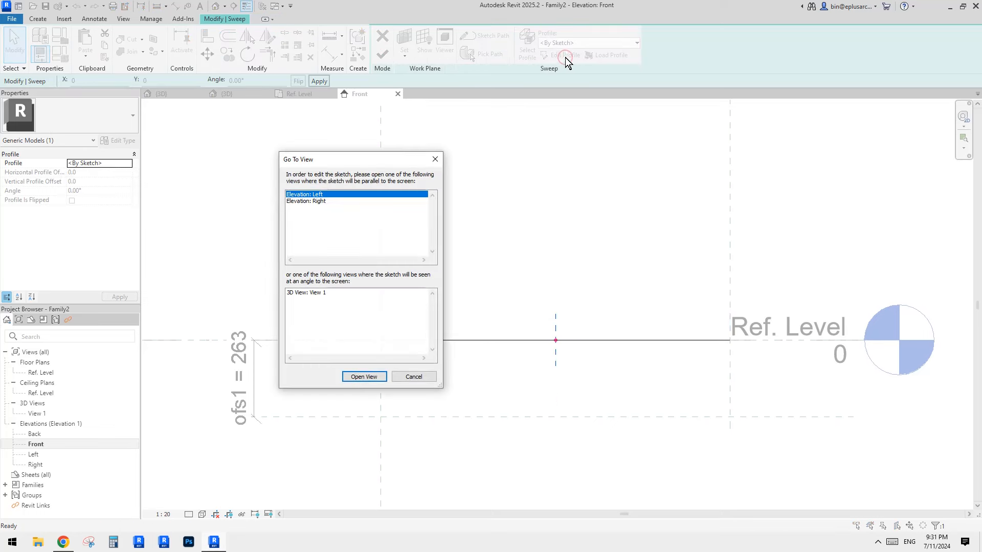
{"action": "left_click", "coordinate": [364, 378]}
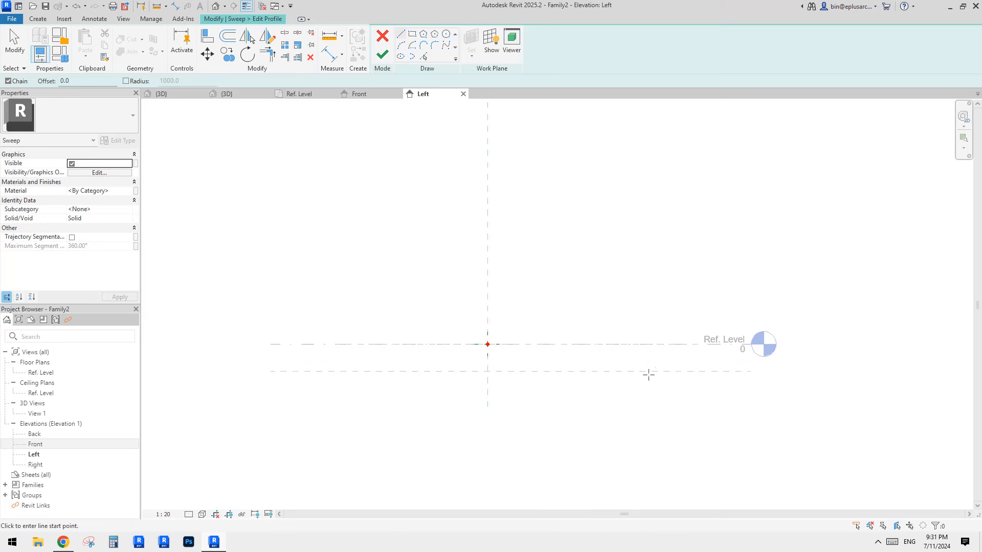
{"action": "scroll", "coordinate": [476, 372], "scroll_direction": "up", "scroll_amount": 4}
{"action": "left_click", "coordinate": [446, 34]}
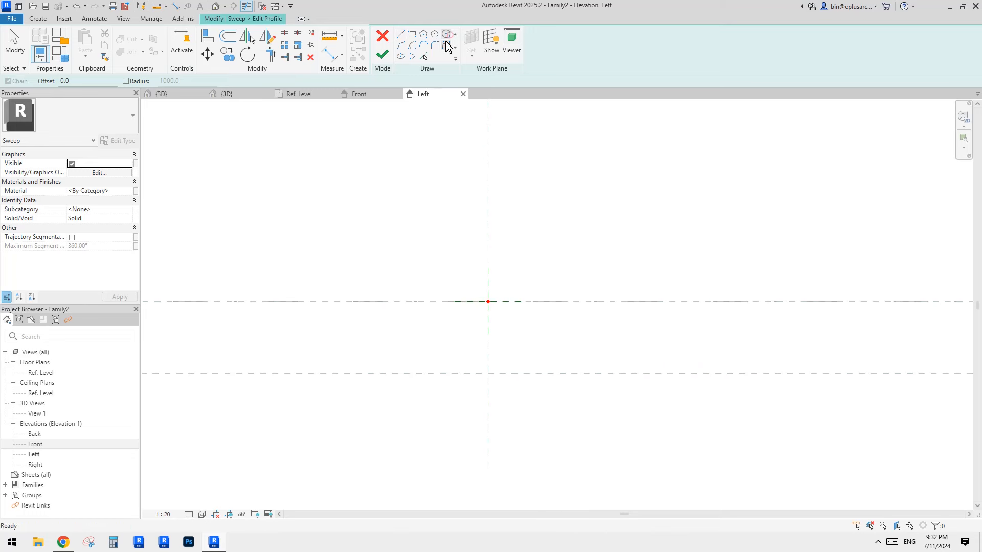
{"action": "scroll", "coordinate": [532, 404], "scroll_direction": "up", "scroll_amount": 2}
{"action": "left_click", "coordinate": [459, 350]}
{"action": "left_click", "coordinate": [490, 327]}
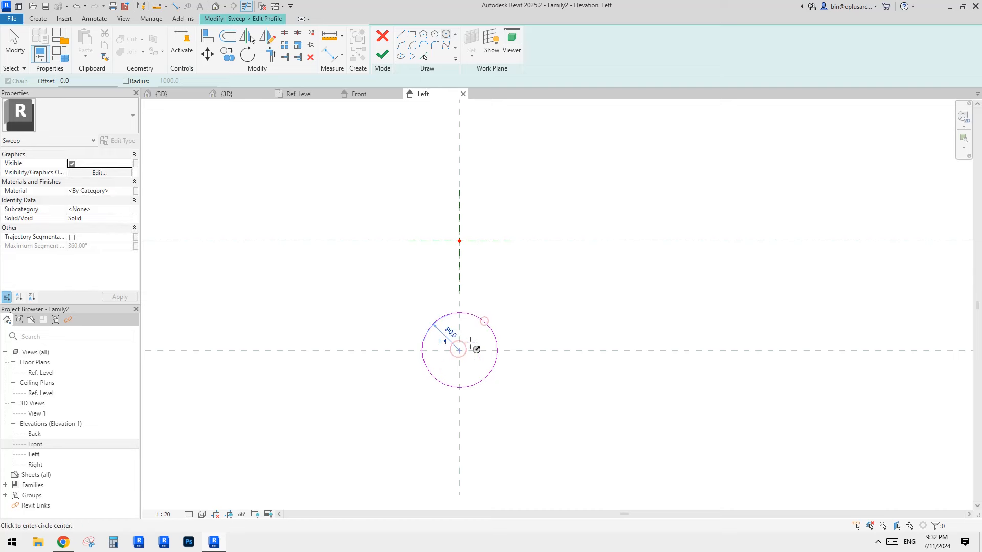
Step: Add a diameter dimension to the profile circle and label it with a new type parameter named d
{"action": "key", "text": "d"}
{"action": "key", "text": "i"}
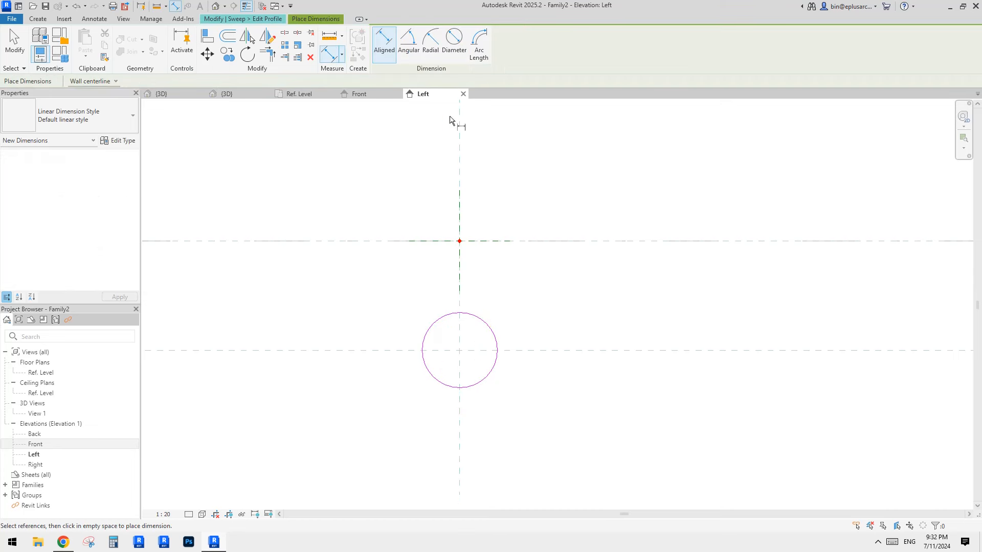
{"action": "left_click", "coordinate": [454, 38]}
{"action": "left_click", "coordinate": [482, 345]}
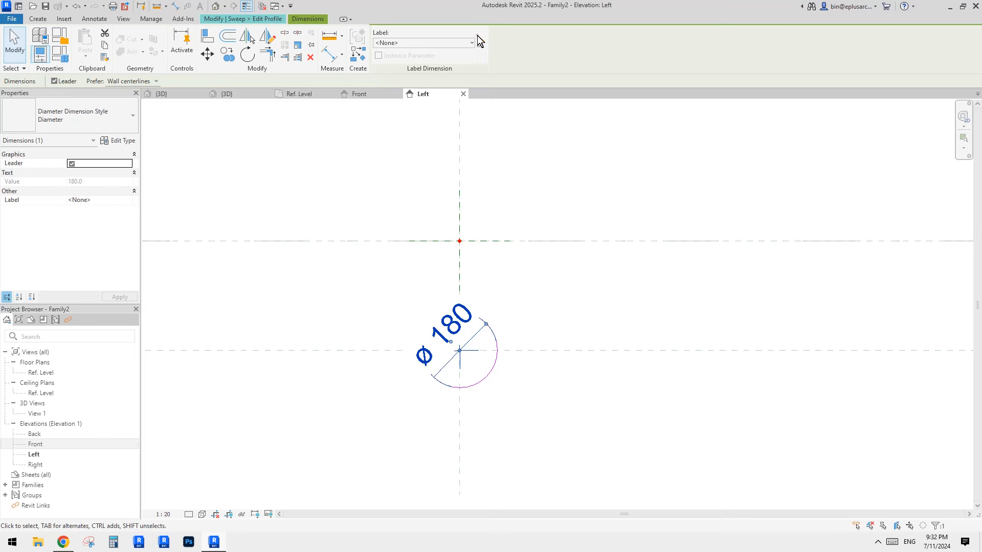
{"action": "left_click", "coordinate": [481, 44]}
{"action": "type", "text": "d"}
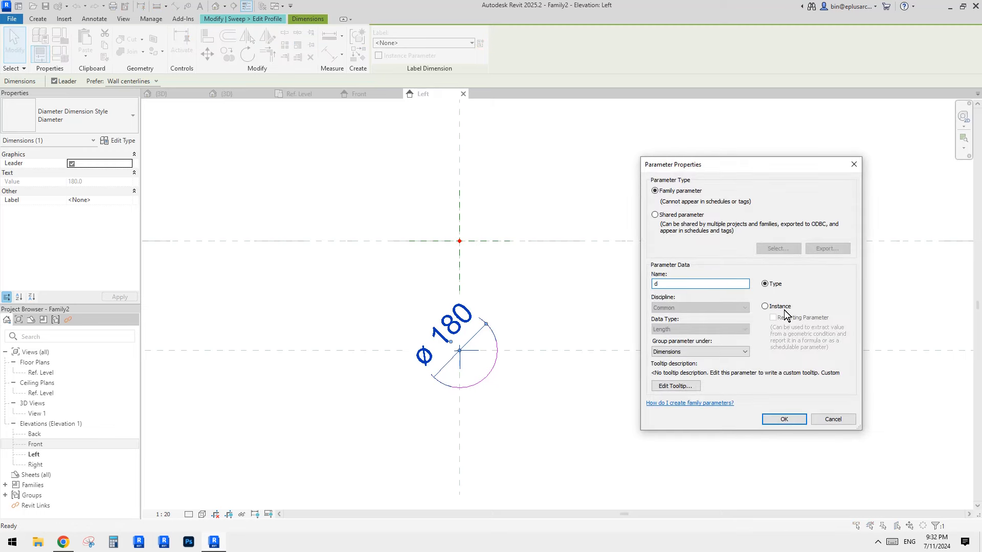
{"action": "left_click", "coordinate": [781, 418]}
Step: Set the circle's diameter parameter d to 20 mm, and finish the profile and the sweep
{"action": "left_click", "coordinate": [454, 338]}
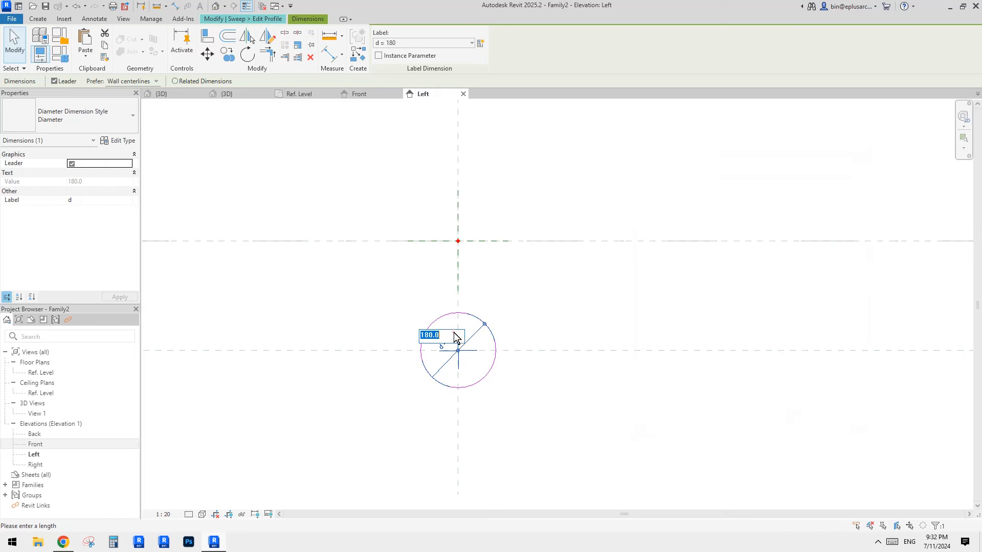
{"action": "type", "text": "2"}
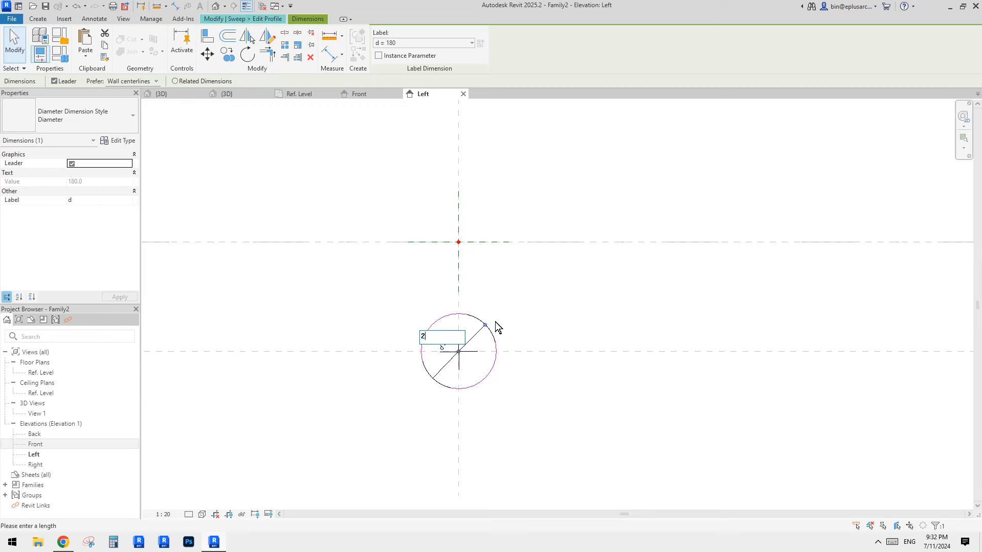
{"action": "type", "text": "0"}
{"action": "key", "text": "Return"}
{"action": "left_click", "coordinate": [484, 344]}
{"action": "scroll", "coordinate": [484, 345], "scroll_direction": "up", "scroll_amount": 3}
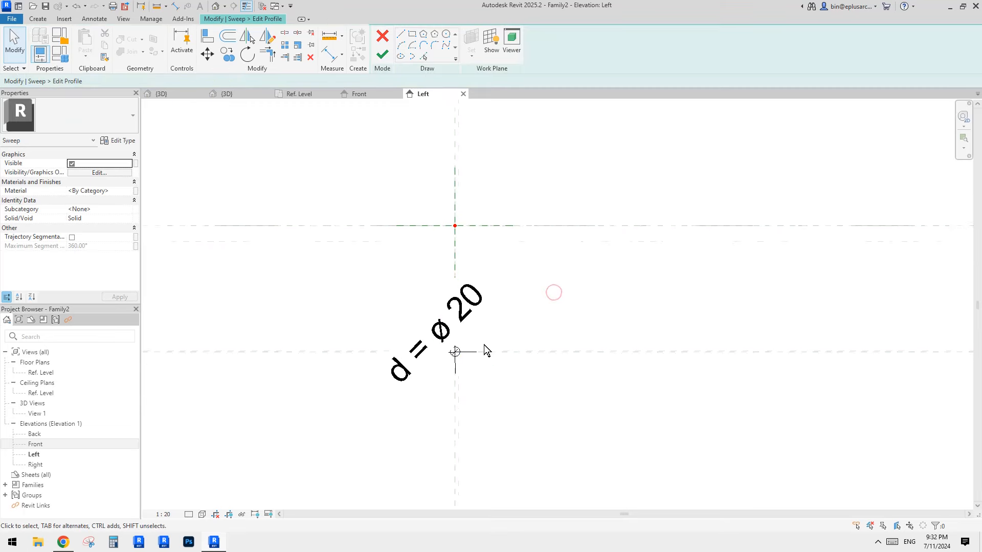
{"action": "left_click", "coordinate": [386, 57]}
{"action": "left_click", "coordinate": [384, 53]}
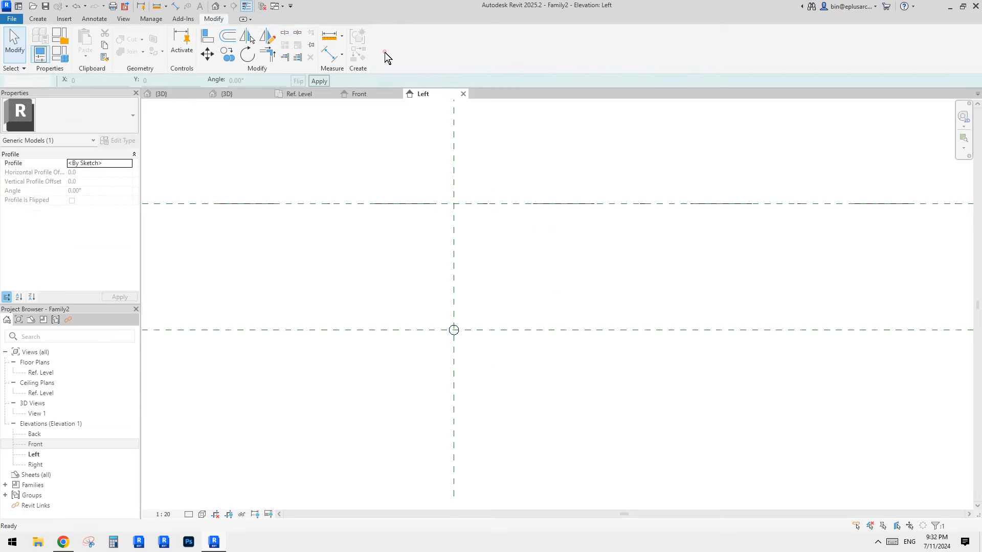
Step: Examine the swept rod and the reference line above it in the 3D view
{"action": "scroll", "coordinate": [495, 197], "scroll_direction": "down", "scroll_amount": 2}
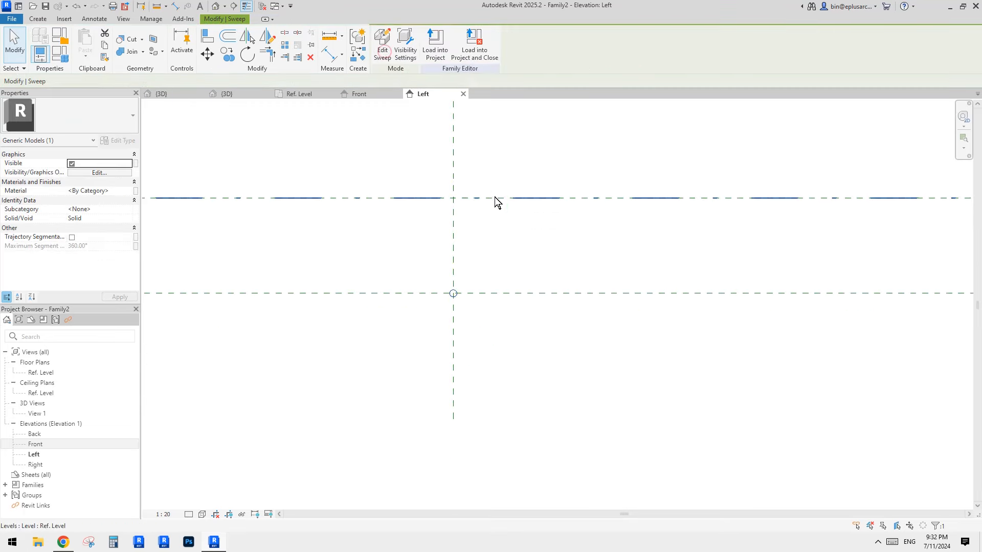
{"action": "left_click", "coordinate": [215, 6]}
{"action": "middle_click_drag", "start_coordinate": [529, 231], "coordinate": [645, 256], "text": "shift"}
{"action": "left_click", "coordinate": [662, 267]}
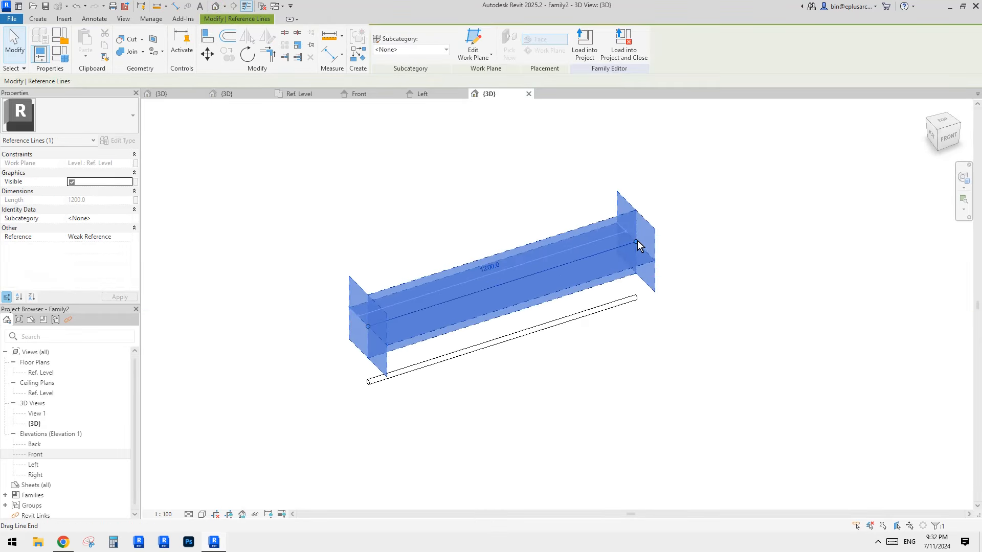
{"action": "mouse_move", "coordinate": [637, 241]}
{"action": "left_mouse_down"}
{"action": "mouse_move", "coordinate": [671, 229]}
{"action": "mouse_move", "coordinate": [605, 258]}
{"action": "mouse_move", "coordinate": [635, 242]}
{"action": "left_mouse_up"}
{"action": "left_click", "coordinate": [537, 301]}
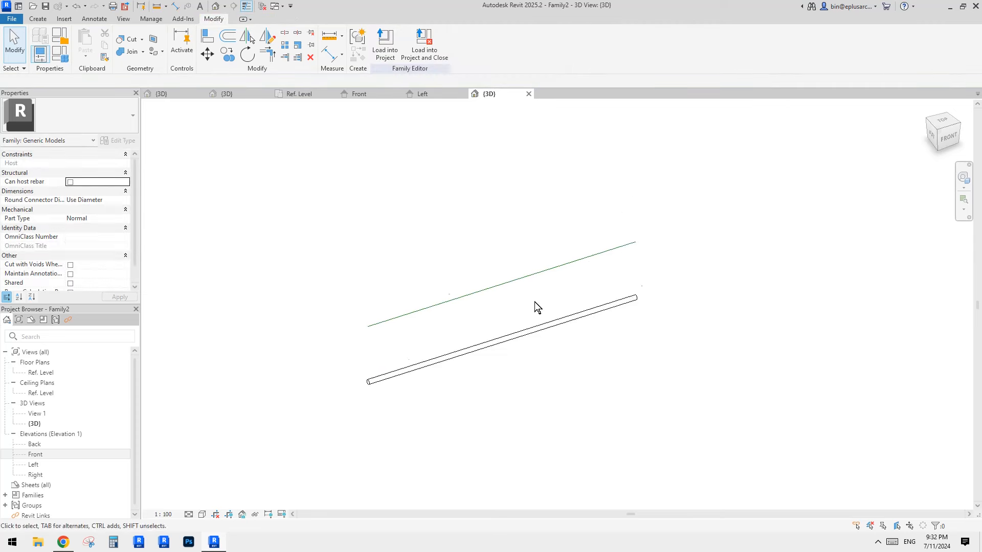
{"action": "middle_click_drag", "start_coordinate": [535, 303], "coordinate": [546, 287]}
{"action": "middle_click_drag", "start_coordinate": [355, 254], "coordinate": [415, 249]}
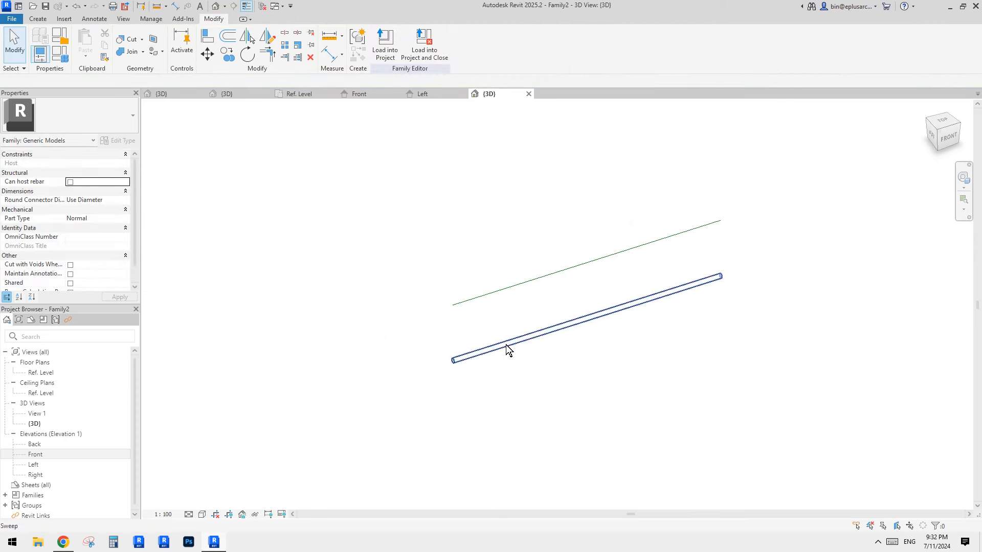
{"action": "left_click", "coordinate": [484, 296]}
{"action": "key", "text": "Escape"}
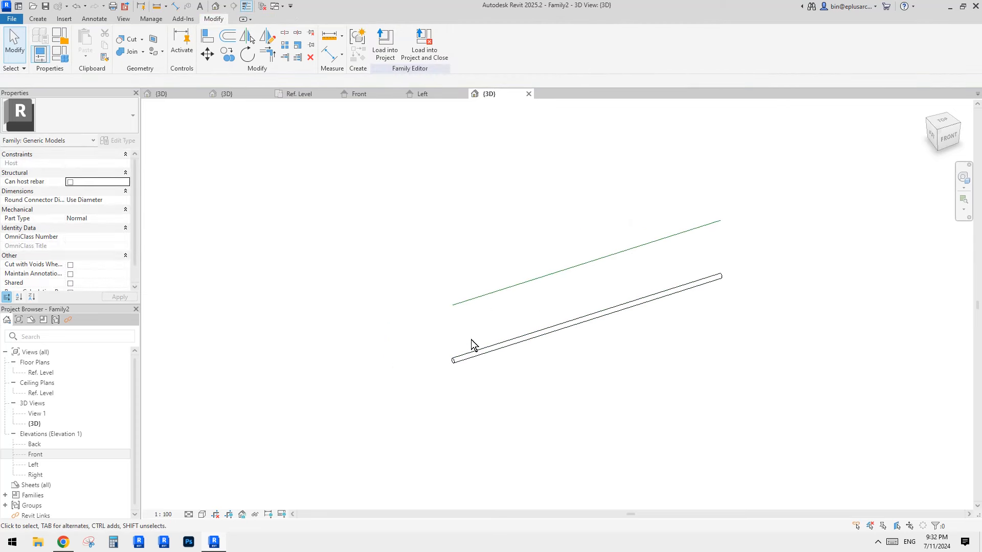
Step: Set the ofs1 parameter to 200 mm and check the rod against the lower reference plane in the Front and Left elevations
{"action": "left_click", "coordinate": [66, 56]}
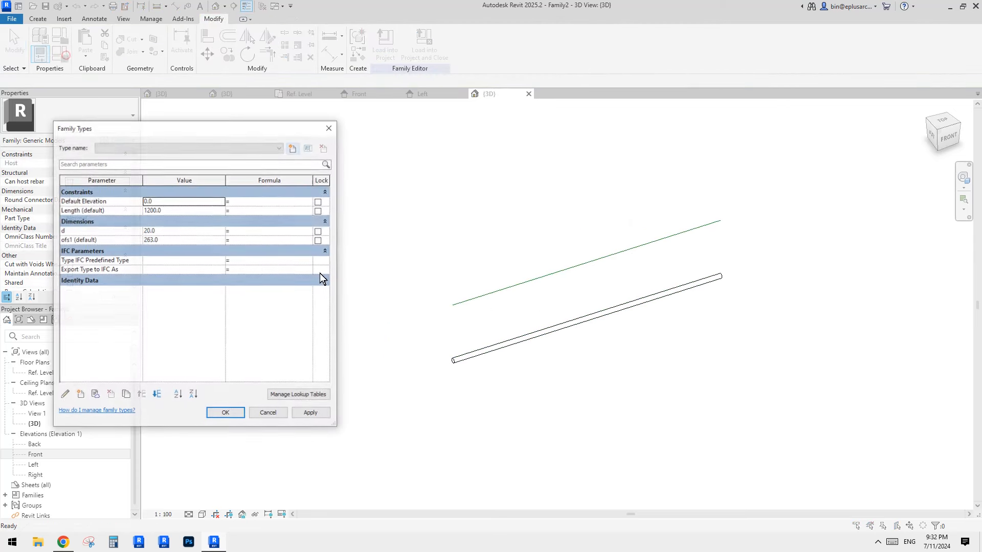
{"action": "left_click", "coordinate": [158, 240]}
{"action": "type", "text": "200"}
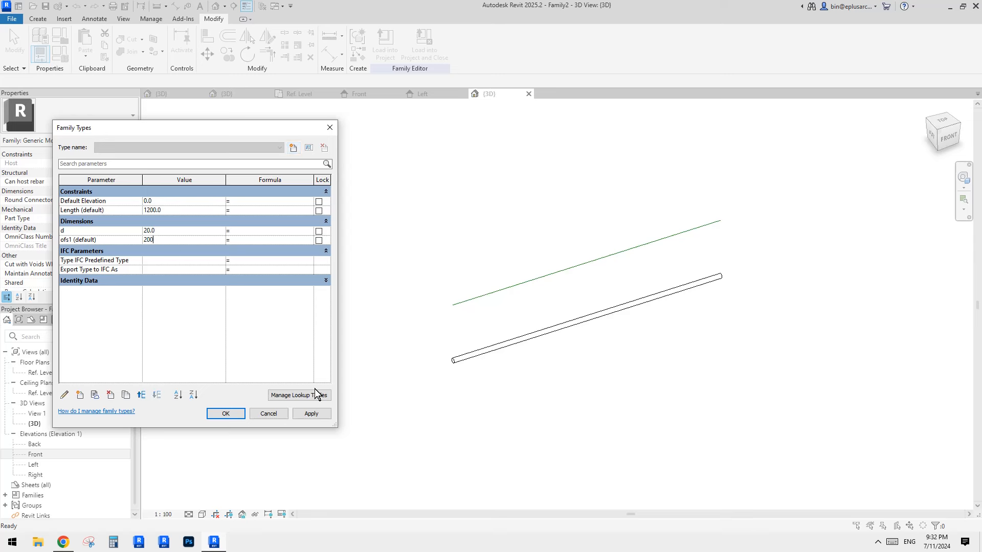
{"action": "left_click", "coordinate": [324, 416]}
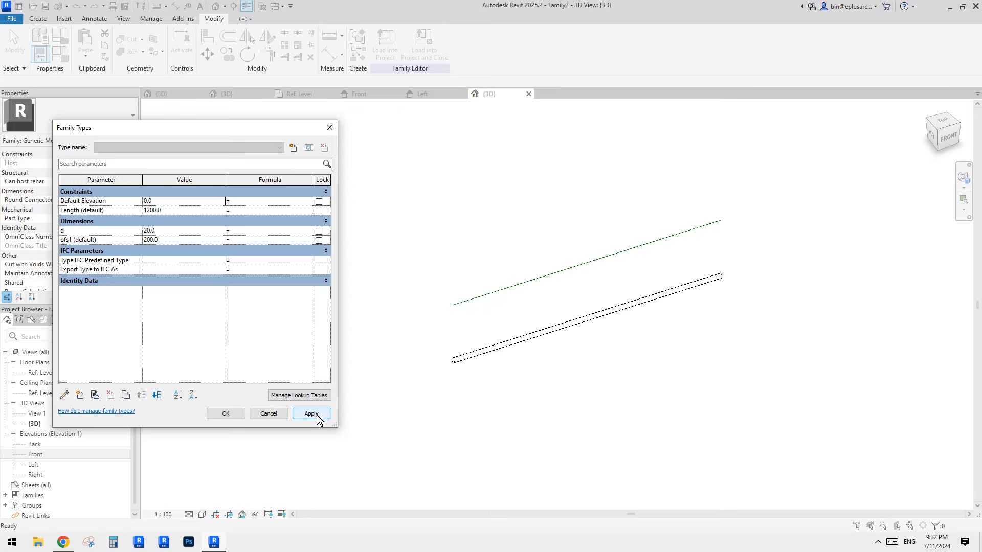
{"action": "left_click", "coordinate": [226, 413]}
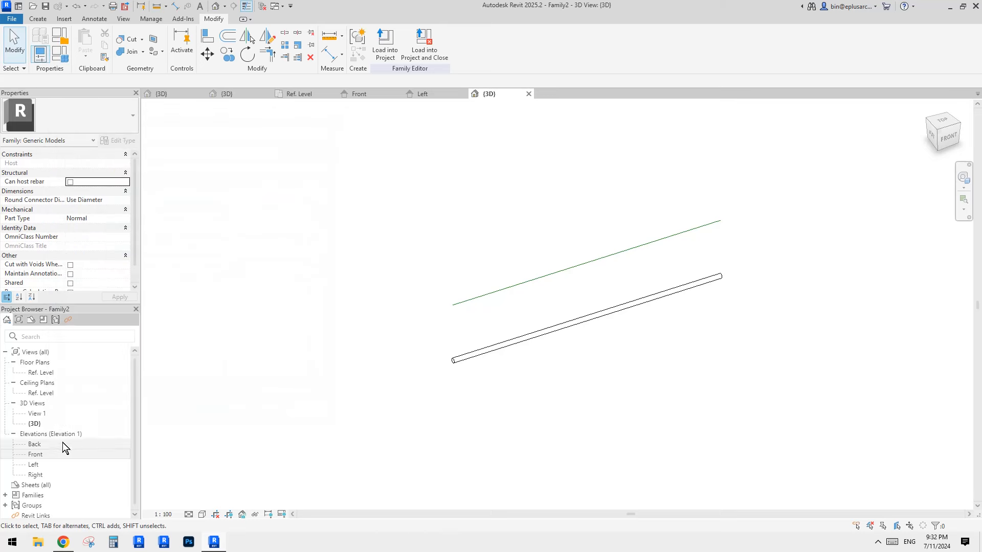
{"action": "double_click", "coordinate": [40, 454]}
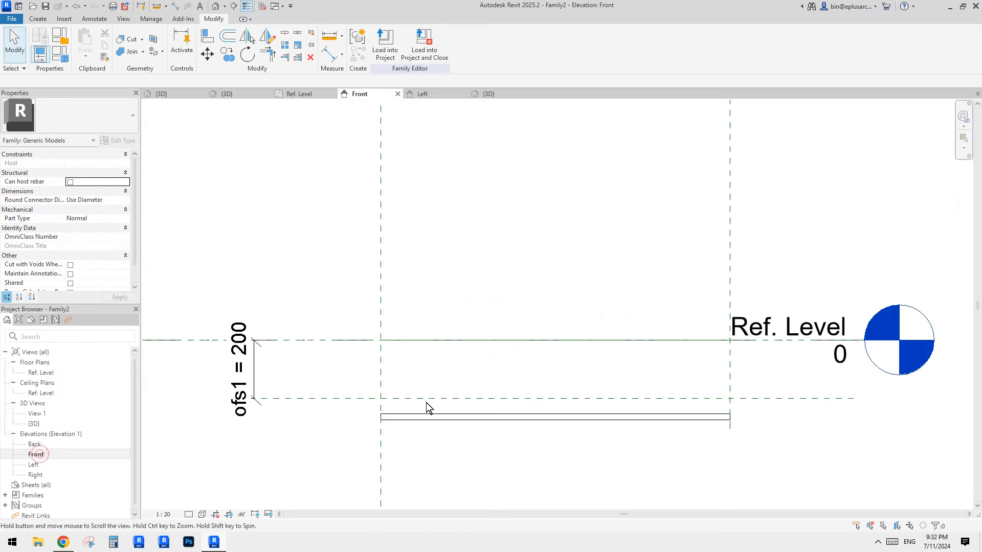
{"action": "double_click", "coordinate": [33, 464]}
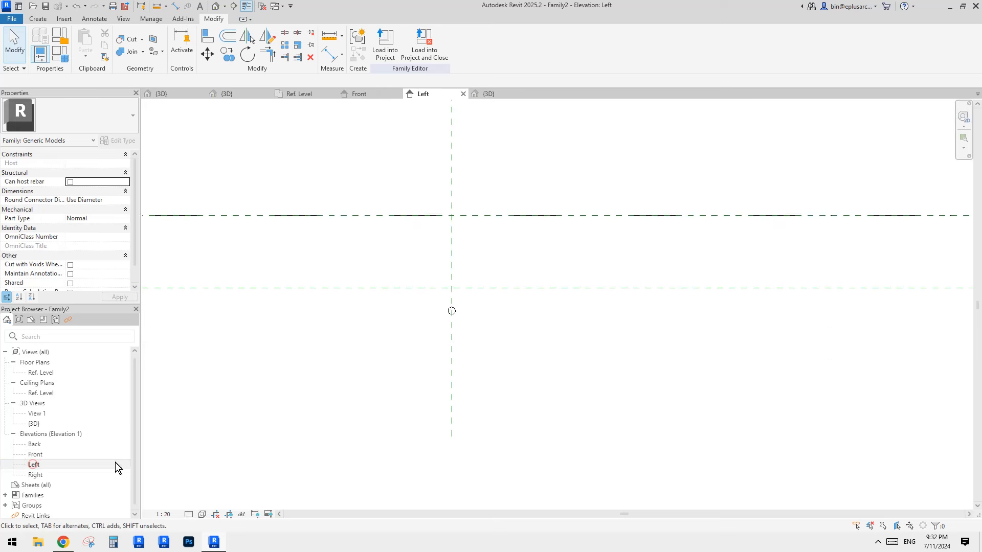
Step: Open the rod sweep's profile sketch for editing and make the circle's center mark visible
{"action": "left_click", "coordinate": [455, 312]}
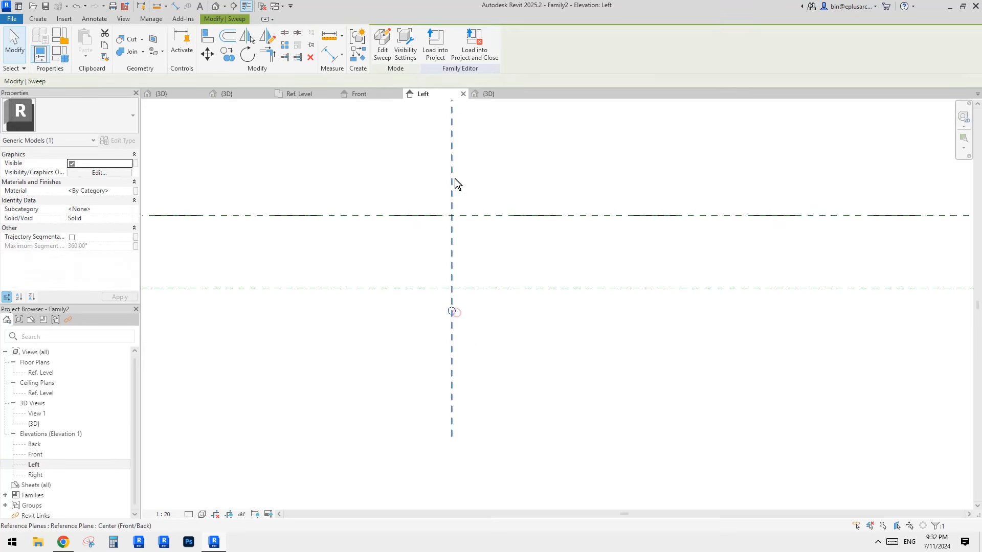
{"action": "left_click", "coordinate": [382, 44]}
{"action": "left_click", "coordinate": [453, 310]}
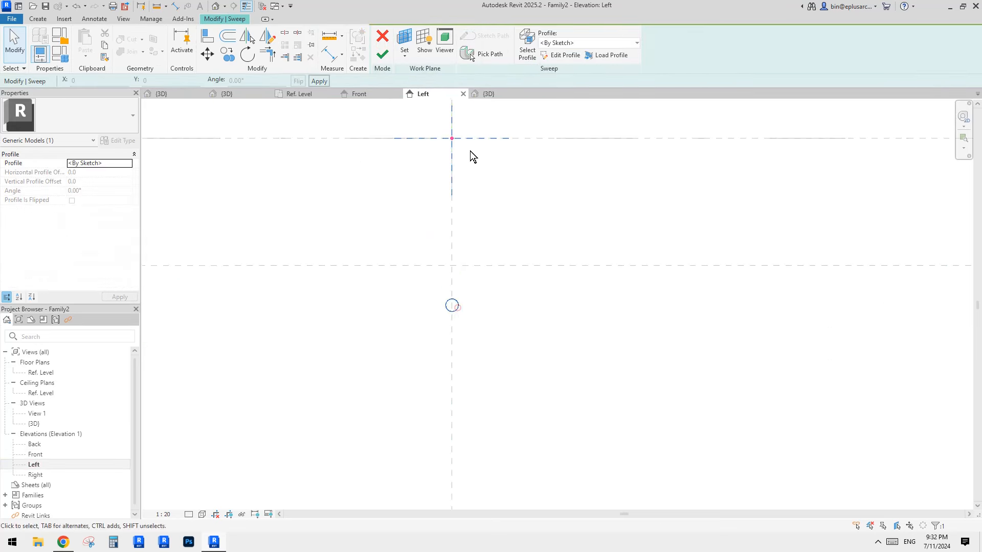
{"action": "left_click", "coordinate": [560, 56]}
{"action": "scroll", "coordinate": [465, 311], "scroll_direction": "up", "scroll_amount": 3}
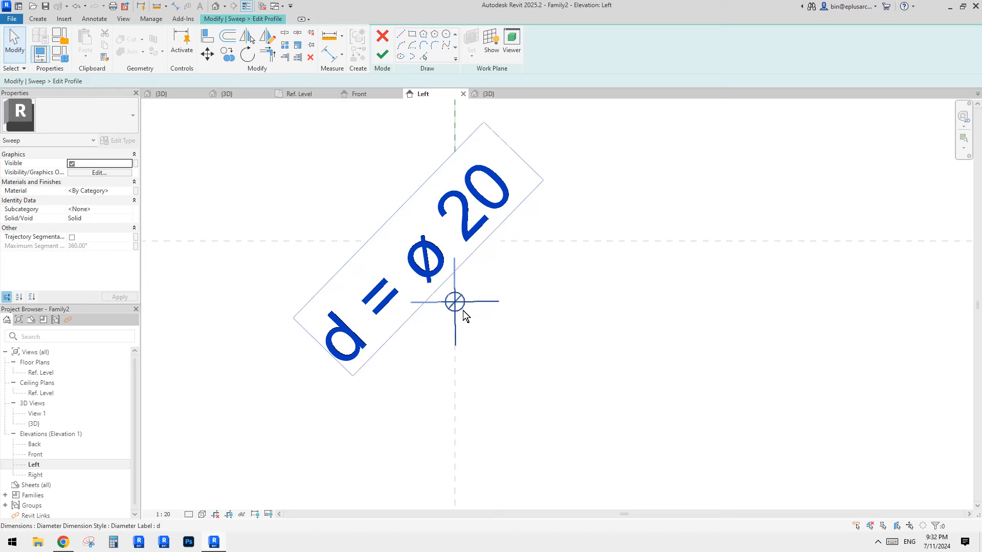
{"action": "left_click", "coordinate": [464, 311]}
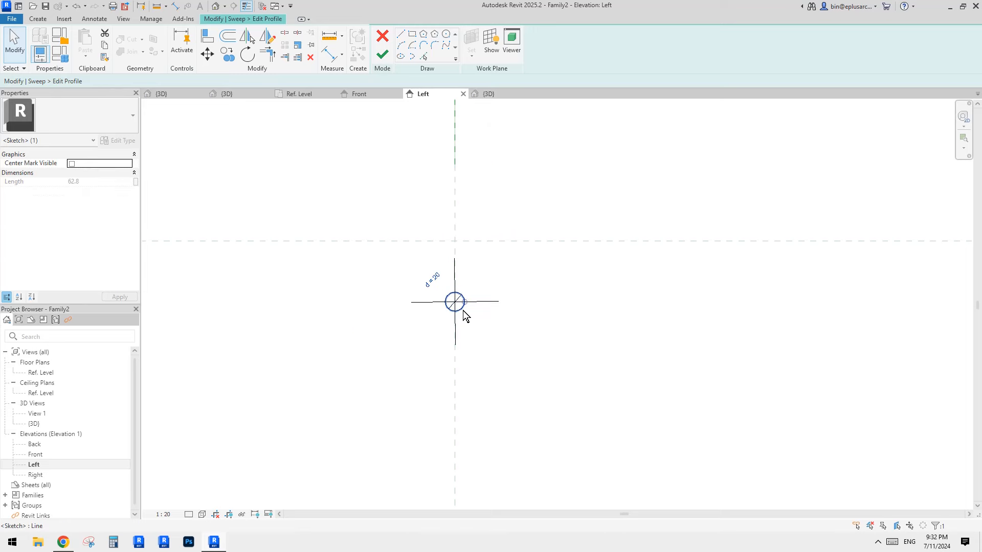
{"action": "left_click", "coordinate": [71, 164]}
{"action": "left_click", "coordinate": [313, 185]}
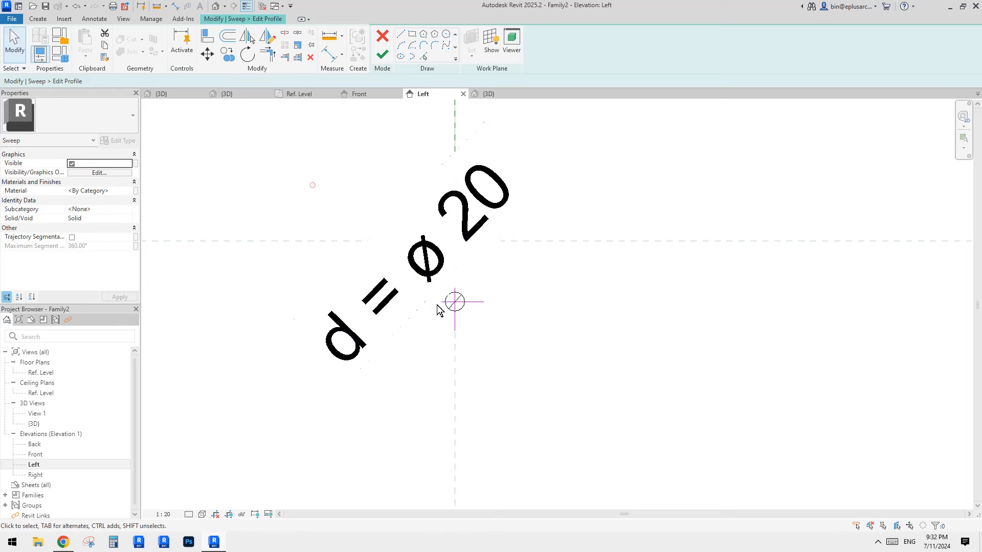
Step: Toggle off thin lines and set the Left elevation's view scale to 1:5
{"action": "key", "text": "t"}
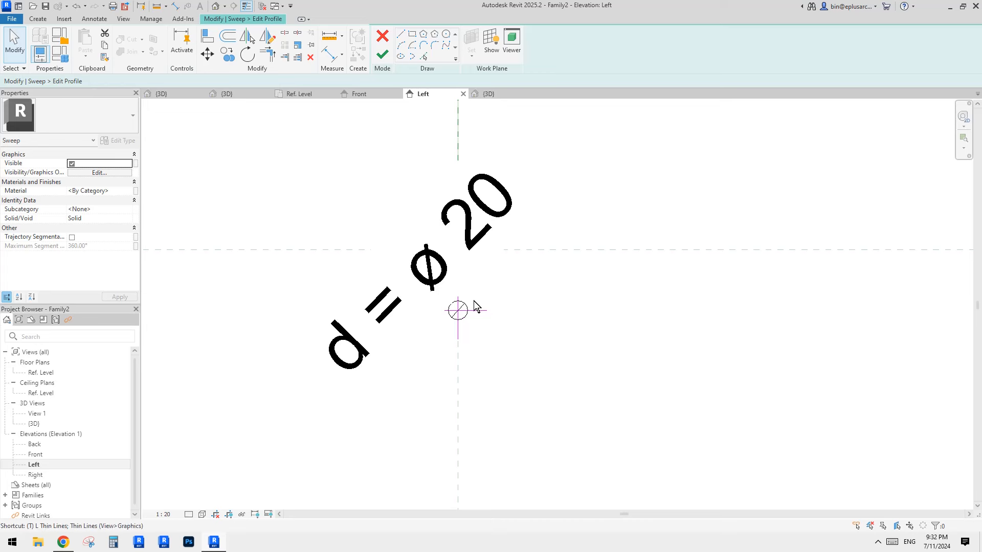
{"action": "key", "text": "l"}
{"action": "left_click", "coordinate": [164, 514]}
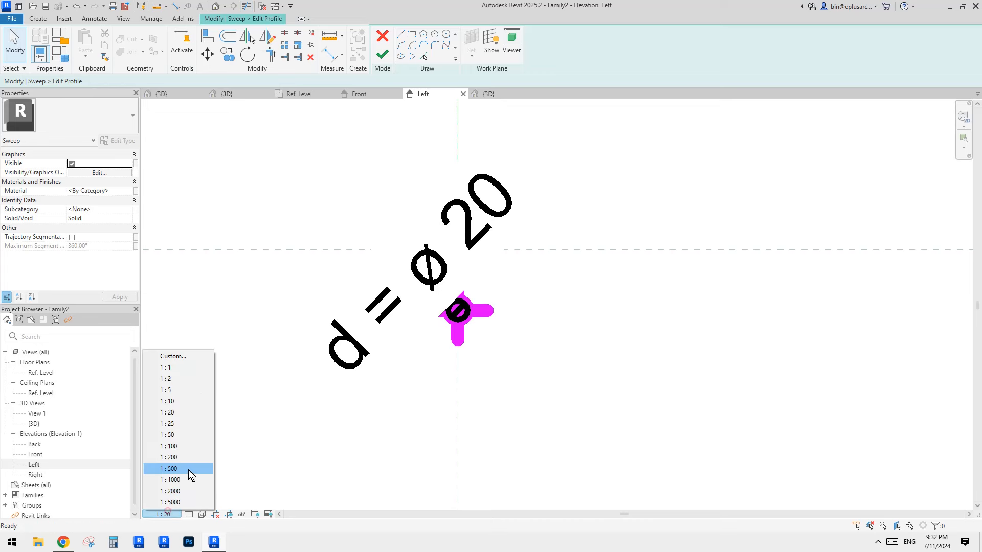
{"action": "left_click", "coordinate": [184, 394]}
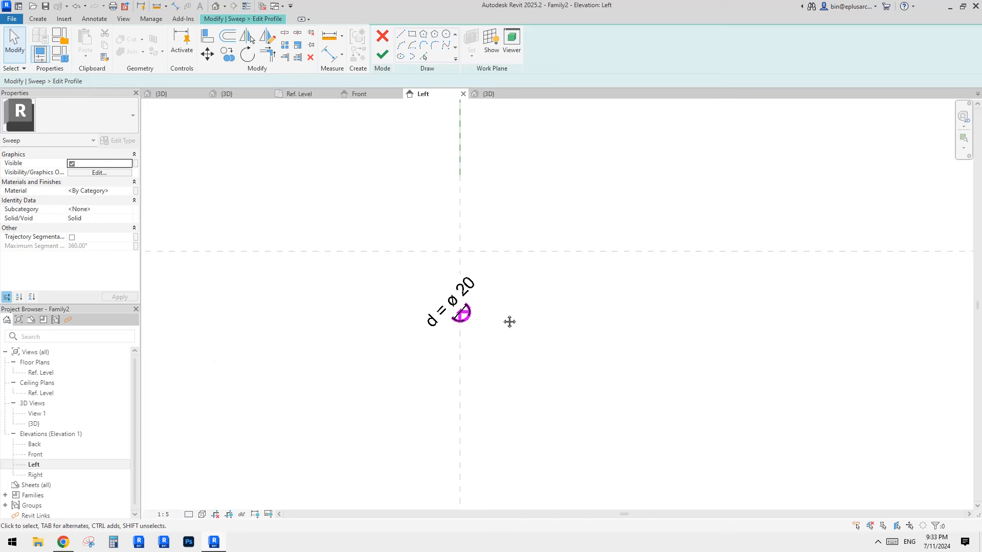
Step: Align the profile circle's center to the lower horizontal and the vertical reference planes, locking both alignments
{"action": "key", "text": "a"}
{"action": "key", "text": "l"}
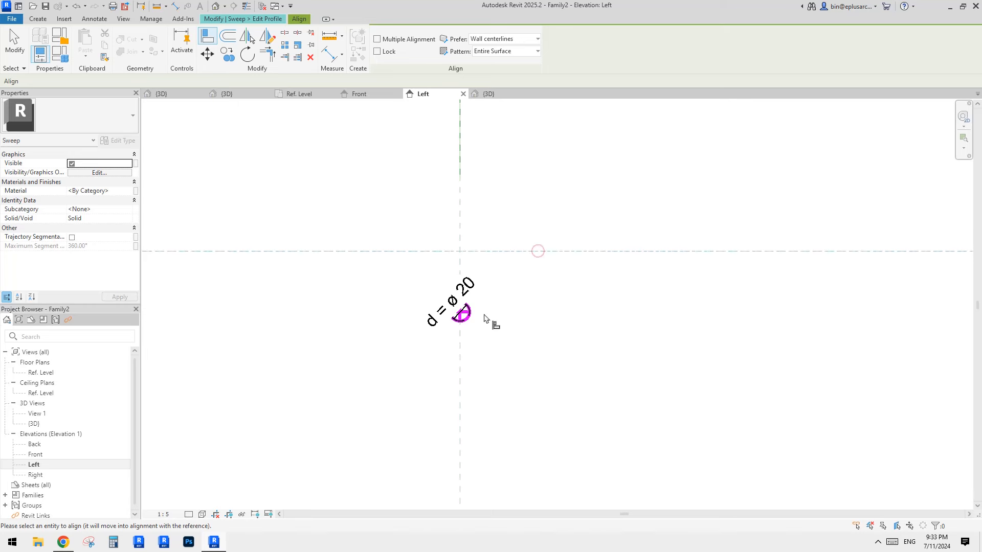
{"action": "left_click", "coordinate": [463, 318]}
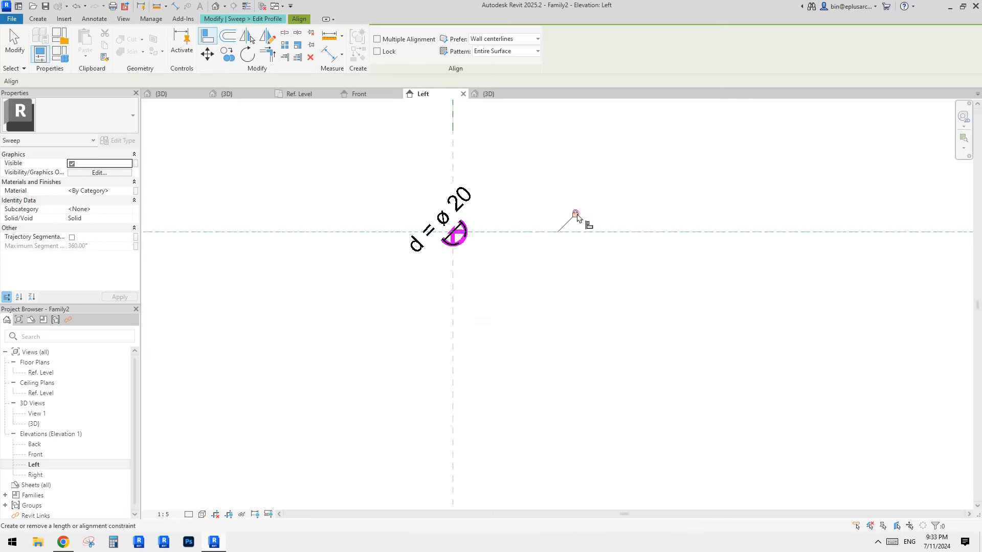
{"action": "scroll", "coordinate": [493, 292], "scroll_direction": "down", "scroll_amount": 3}
{"action": "left_click", "coordinate": [469, 311]}
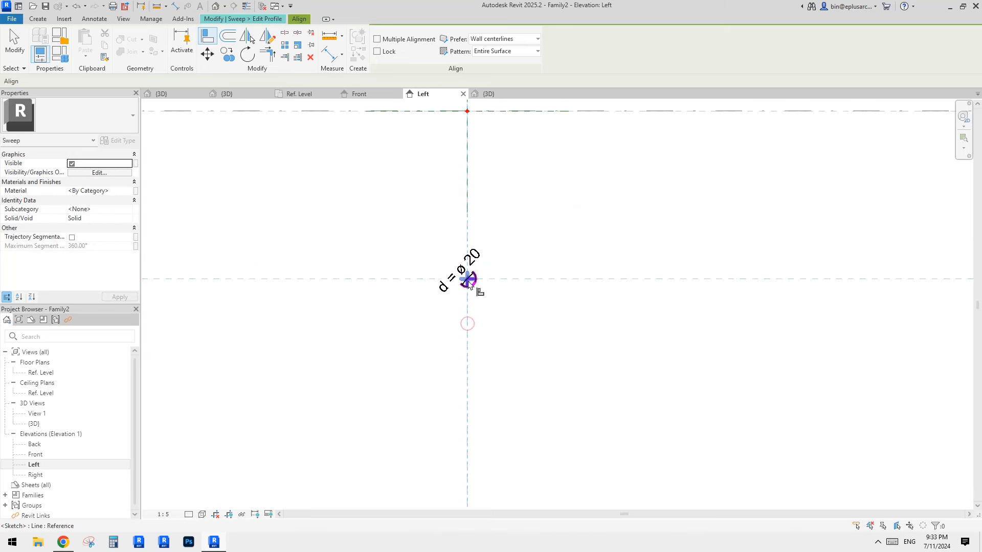
{"action": "left_click", "coordinate": [469, 282]}
{"action": "left_click", "coordinate": [486, 320]}
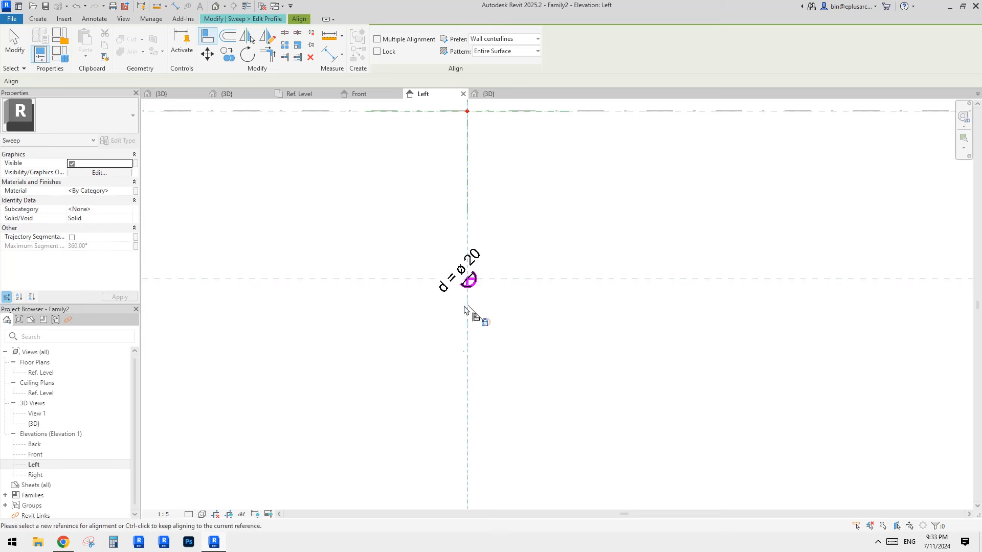
{"action": "middle_click_drag", "start_coordinate": [428, 349], "coordinate": [433, 367]}
{"action": "key", "text": "Escape"}
{"action": "key", "text": "Escape"}
Step: Finish the profile sketch and the sweep
{"action": "middle_click_drag", "start_coordinate": [411, 320], "coordinate": [413, 334]}
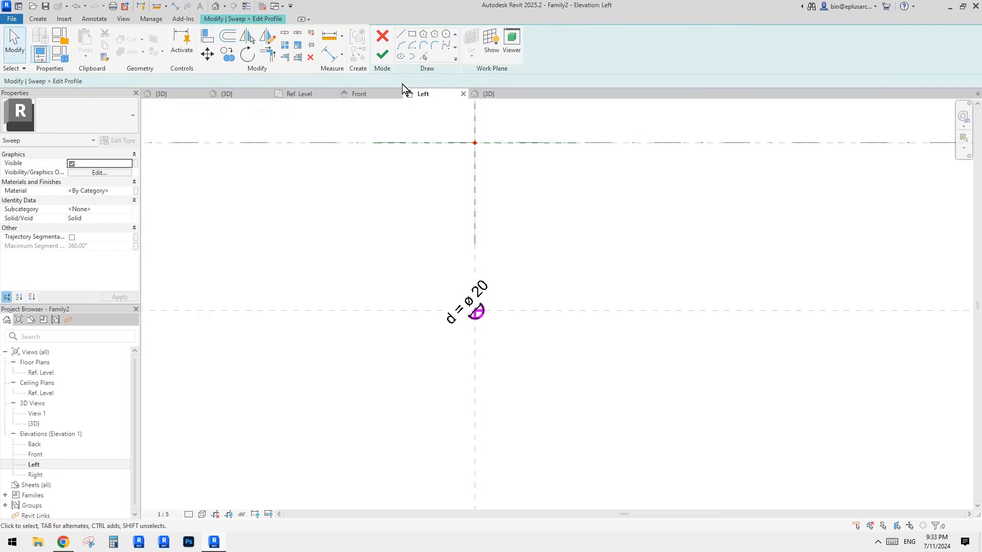
{"action": "left_click", "coordinate": [388, 59]}
{"action": "left_click", "coordinate": [388, 54]}
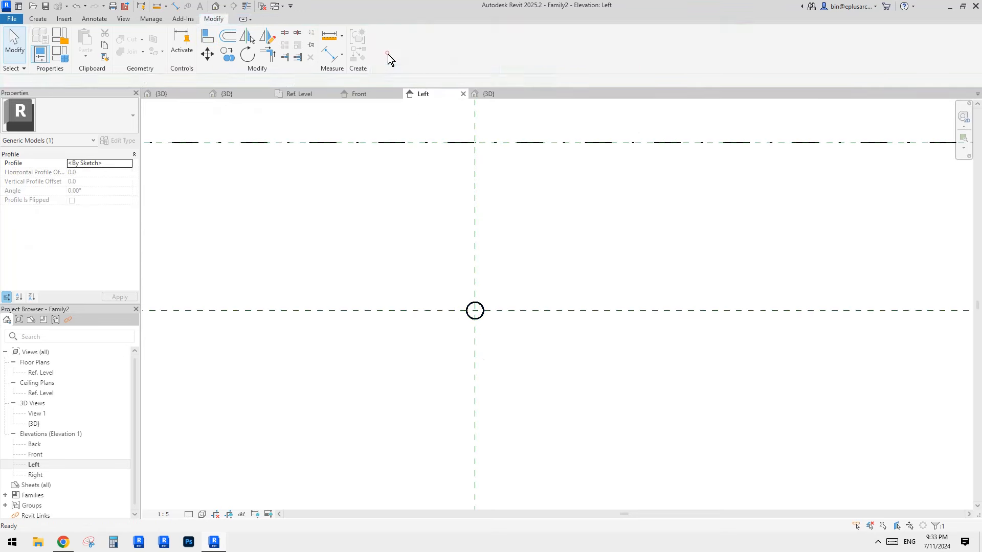
Step: Show the 3D view and set the ofs1 parameter to 300 mm in the family types
{"action": "left_click", "coordinate": [216, 6]}
{"action": "left_click", "coordinate": [63, 53]}
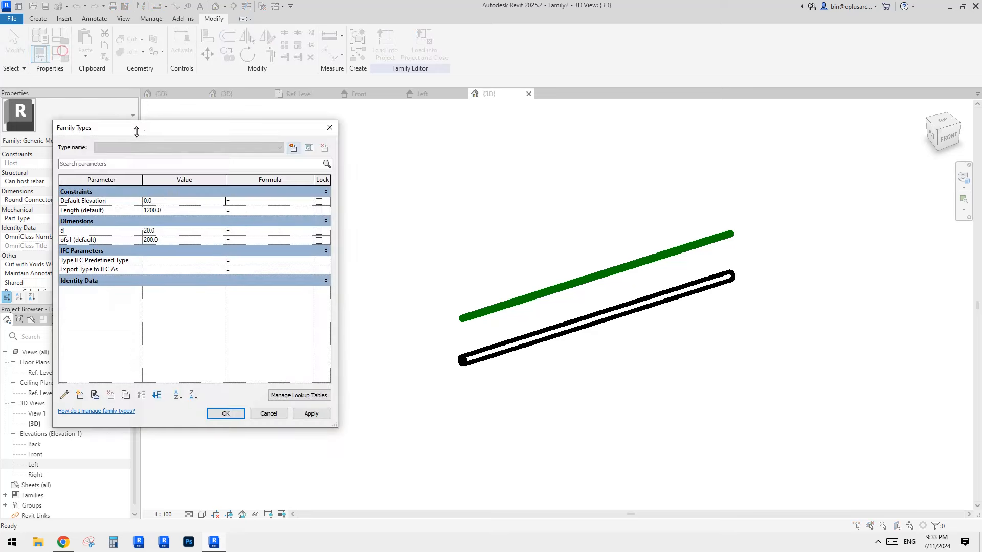
{"action": "left_click", "coordinate": [173, 240]}
{"action": "type", "text": "300"}
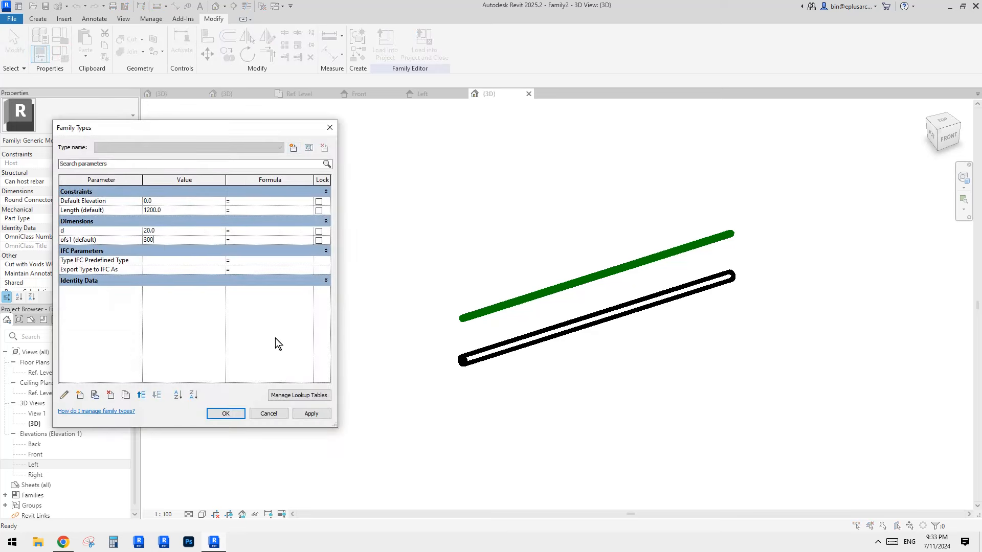
{"action": "left_click", "coordinate": [310, 413]}
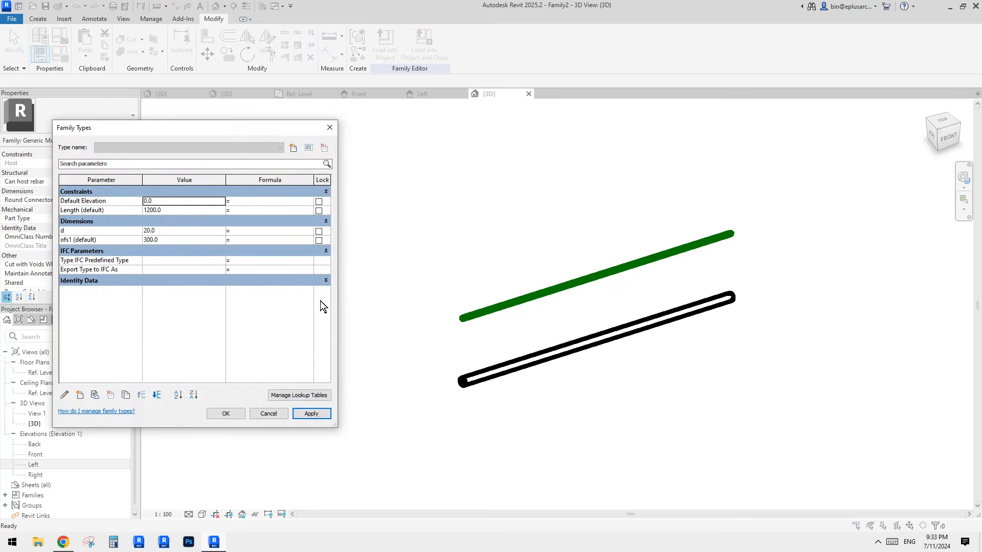
Step: Set the Length parameter to 1500 mm and accept the family types
{"action": "left_click", "coordinate": [174, 211]}
{"action": "type", "text": "15"}
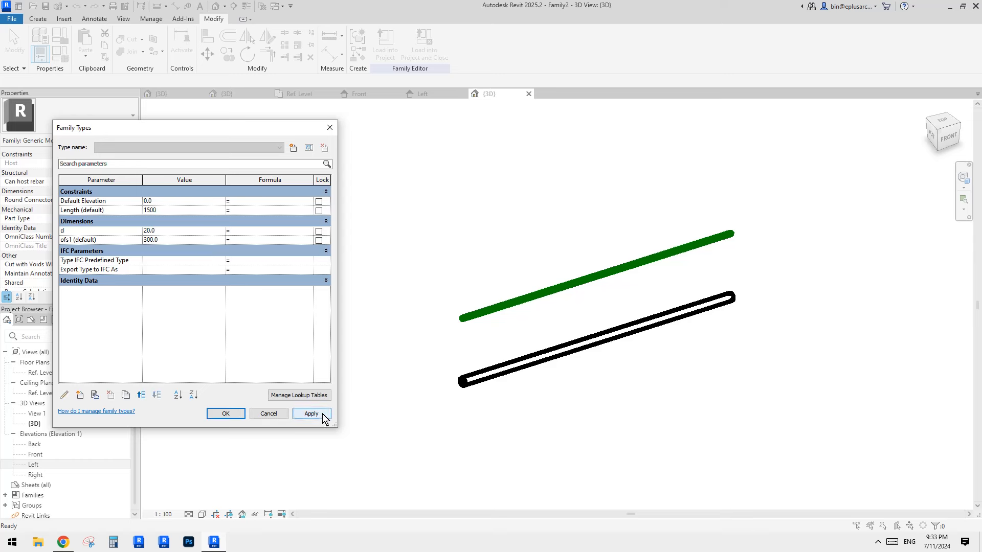
{"action": "left_click", "coordinate": [323, 417]}
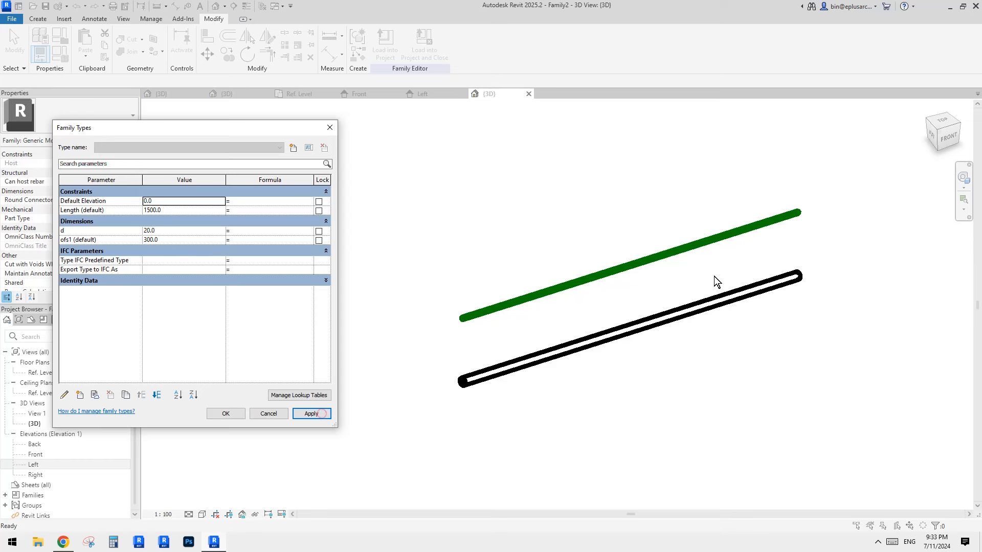
{"action": "left_click", "coordinate": [225, 414]}
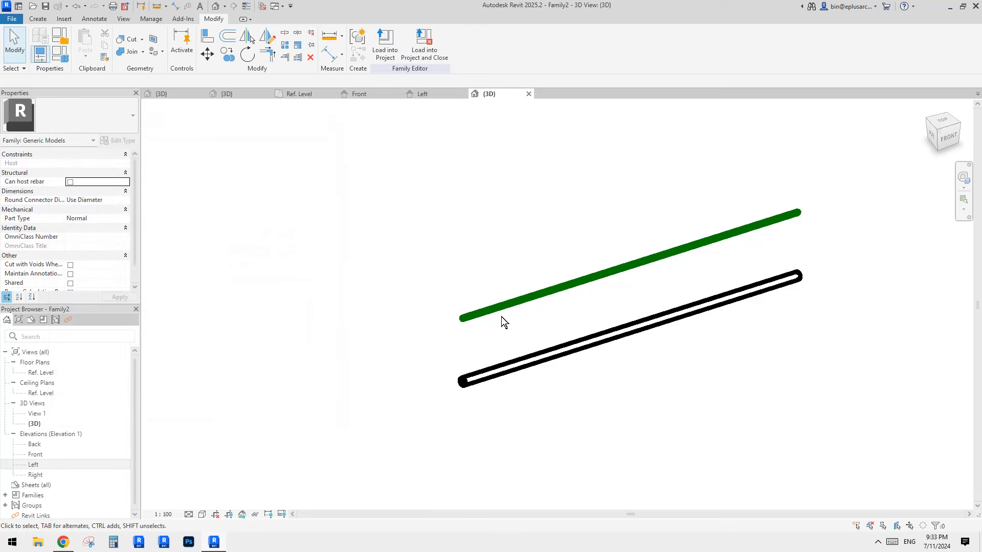
Step: In the Ref. Level plan, draw two vertical reference planes across the rod, about 126 mm inside the left end and 120 mm inside the right
{"action": "double_click", "coordinate": [42, 373]}
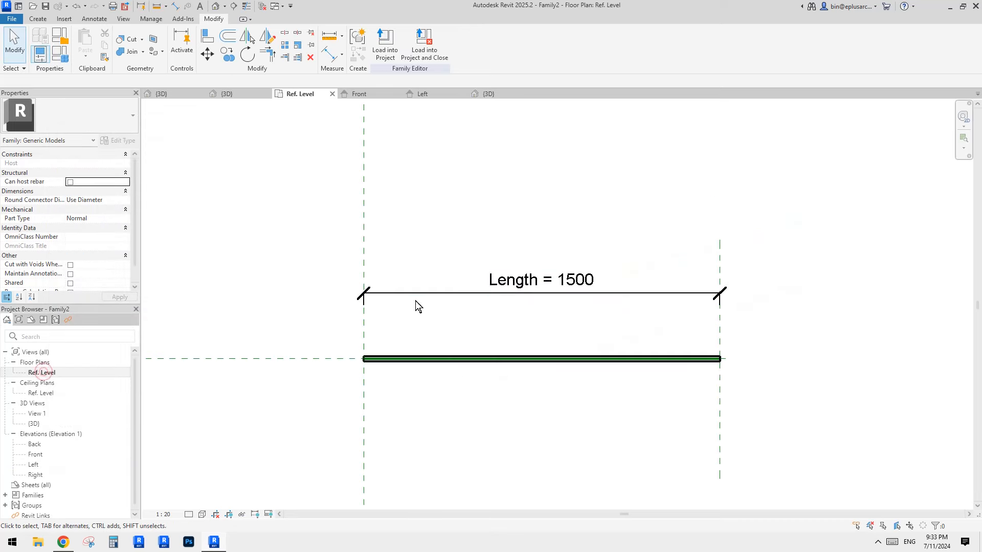
{"action": "scroll", "coordinate": [395, 350], "scroll_direction": "up", "scroll_amount": 1}
{"action": "left_click", "coordinate": [402, 359]}
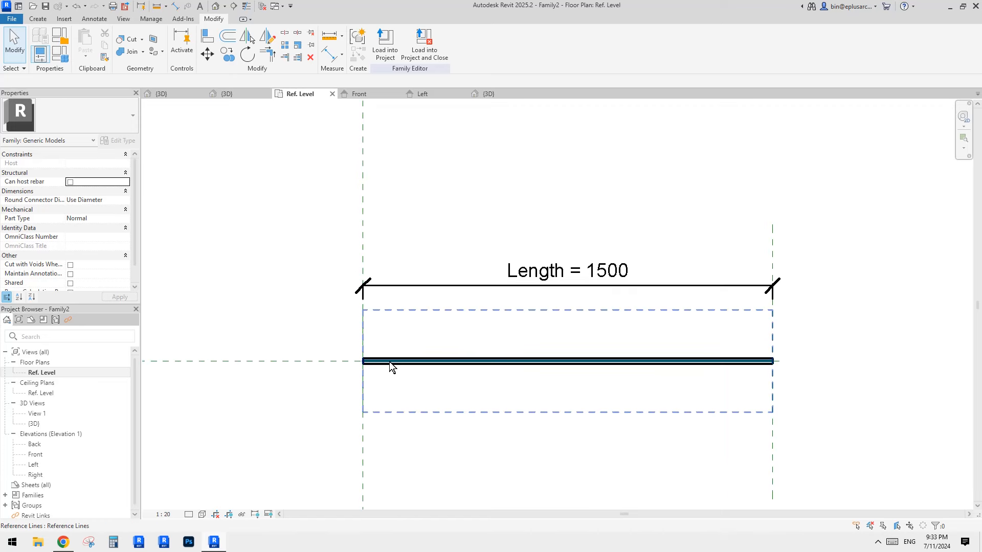
{"action": "middle_click_drag", "start_coordinate": [392, 368], "coordinate": [414, 351]}
{"action": "key", "text": "r"}
{"action": "key", "text": "p"}
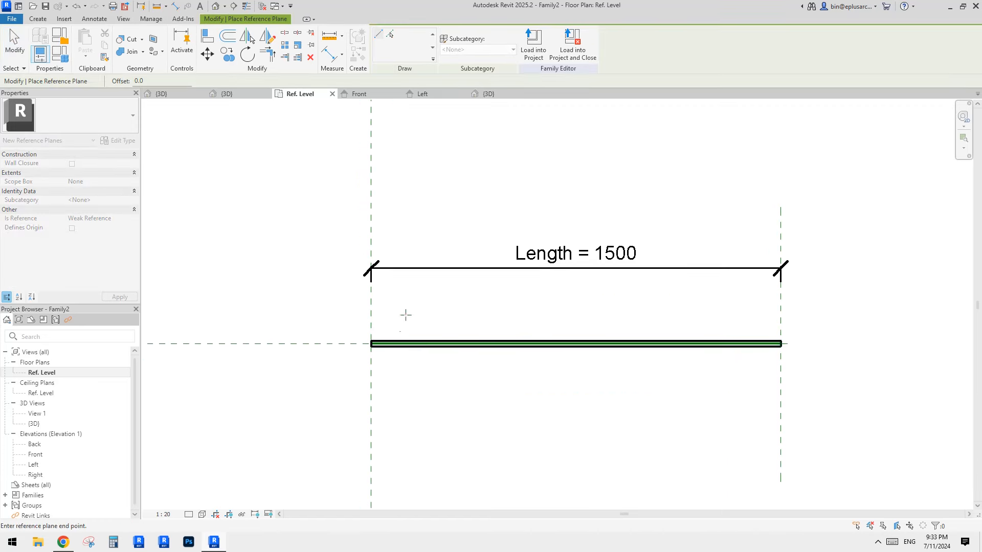
{"action": "left_click", "coordinate": [405, 315]}
{"action": "left_click", "coordinate": [405, 379]}
{"action": "left_click", "coordinate": [747, 314]}
{"action": "left_click", "coordinate": [747, 380]}
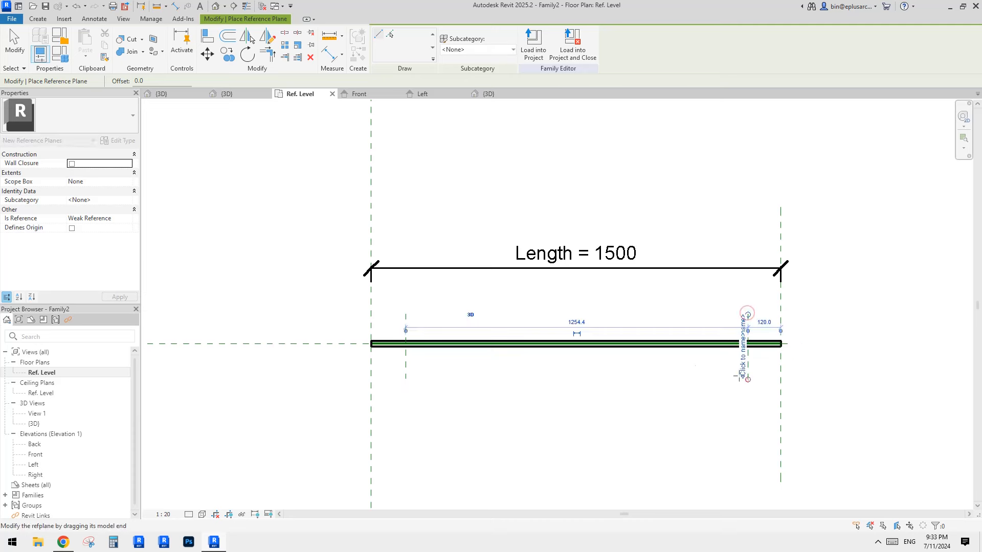
Step: Dimension the distance from each rod end's reference plane to the new reference plane beside it
{"action": "key", "text": "d"}
{"action": "key", "text": "i"}
{"action": "left_click", "coordinate": [373, 324]}
{"action": "left_click", "coordinate": [408, 323]}
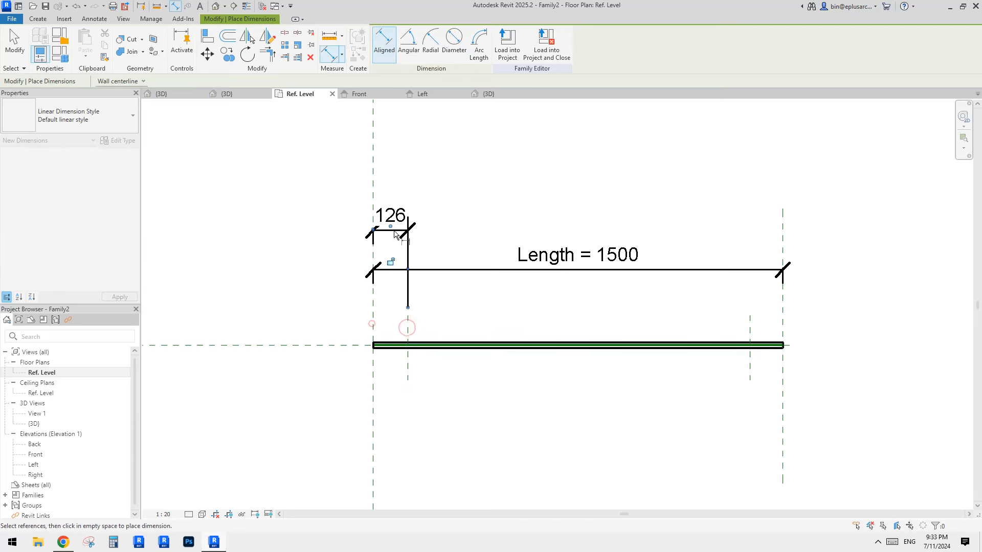
{"action": "left_click", "coordinate": [392, 229]}
{"action": "left_click", "coordinate": [783, 323]}
{"action": "left_click", "coordinate": [750, 324]}
{"action": "left_click", "coordinate": [766, 231]}
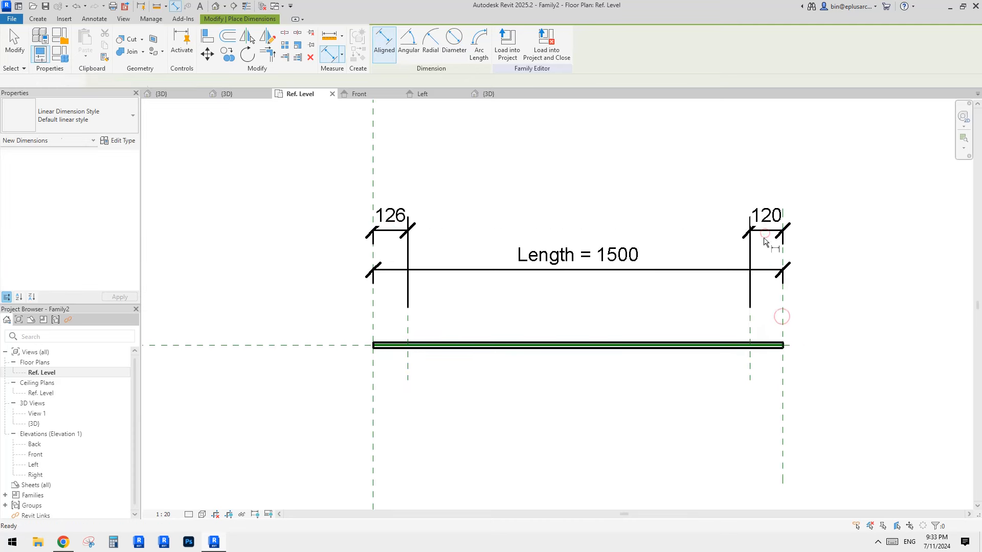
{"action": "key", "text": "Escape"}
Step: Label both end-offset dimensions with a new type parameter named ofs2
{"action": "left_click", "coordinate": [395, 212], "text": "ctrl"}
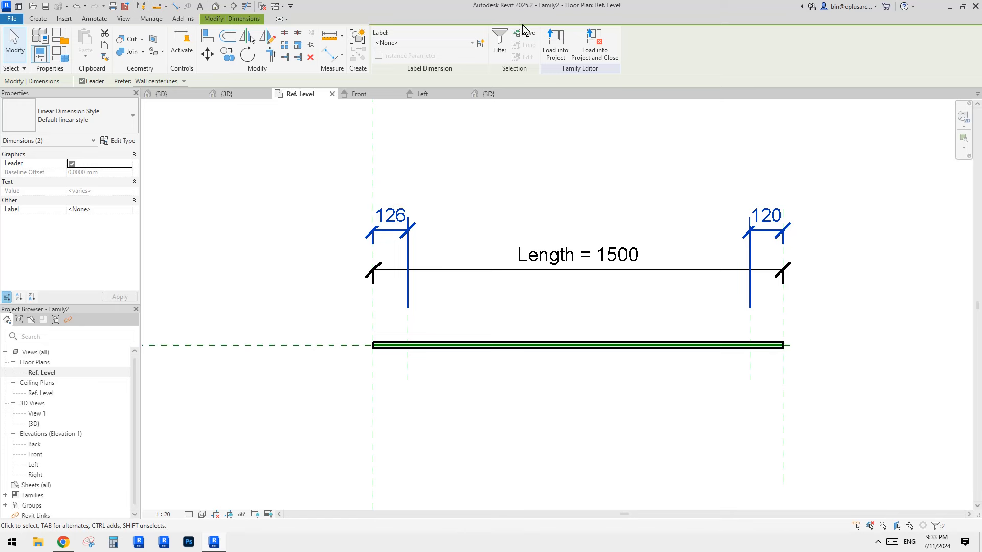
{"action": "left_click", "coordinate": [482, 43]}
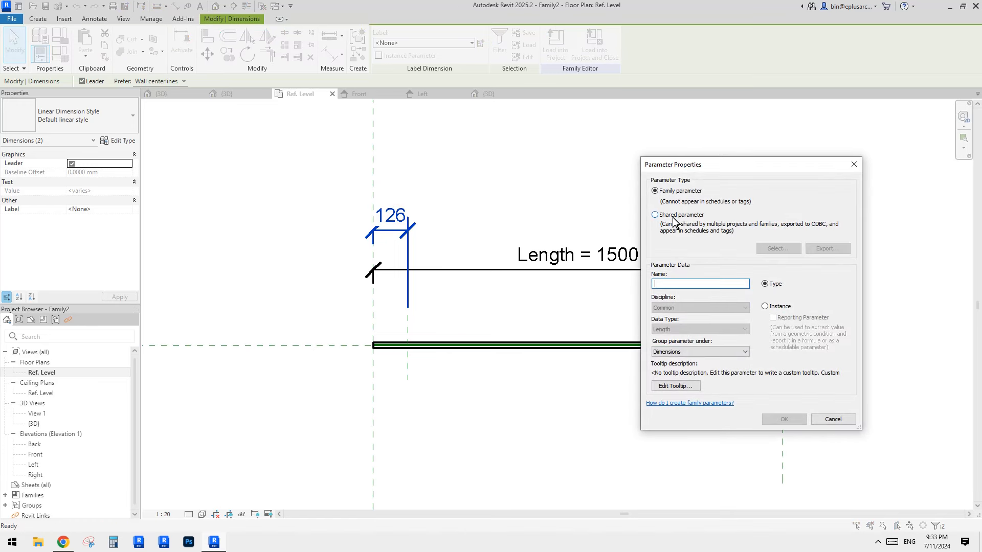
{"action": "type", "text": "ofs2"}
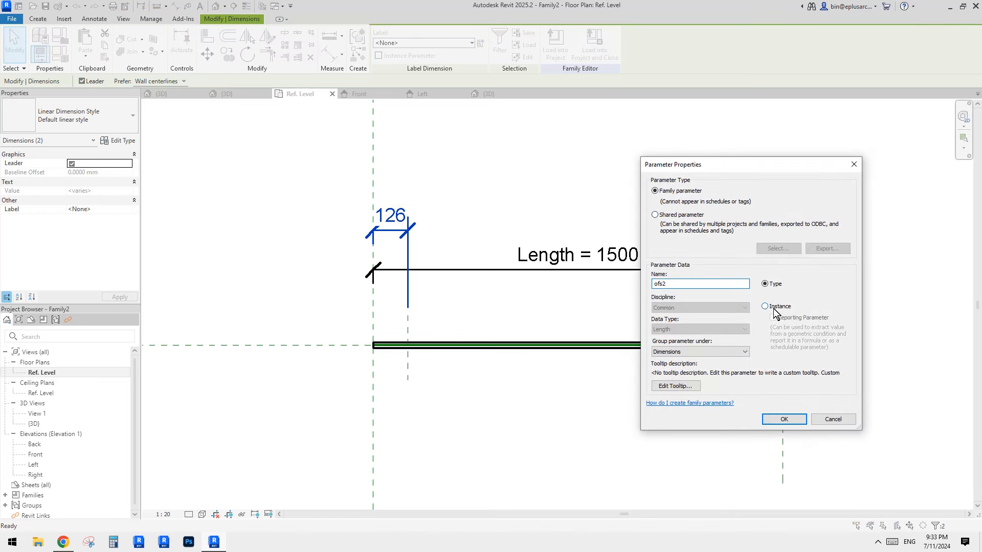
{"action": "left_click", "coordinate": [786, 420]}
{"action": "middle_click_drag", "start_coordinate": [499, 407], "coordinate": [483, 375]}
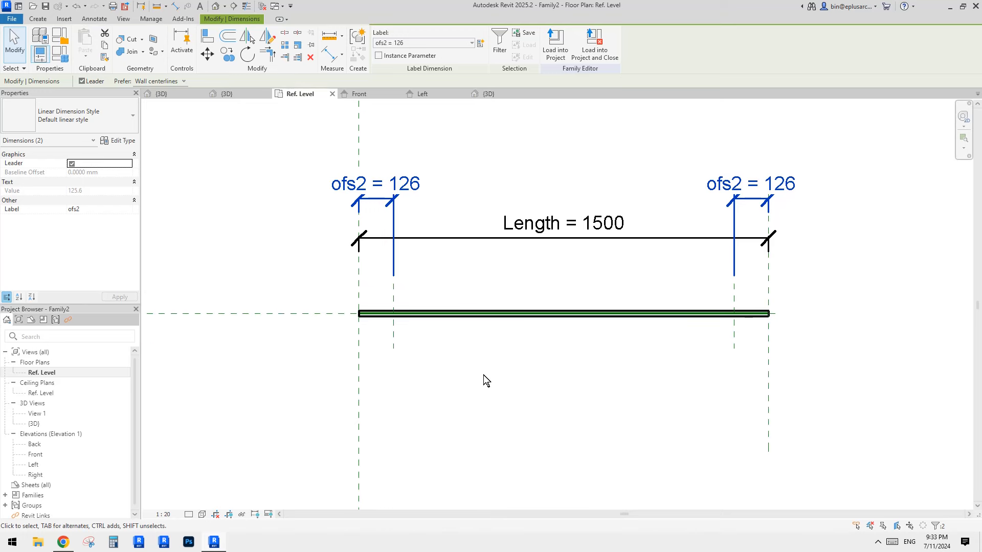
{"action": "key", "text": "Escape"}
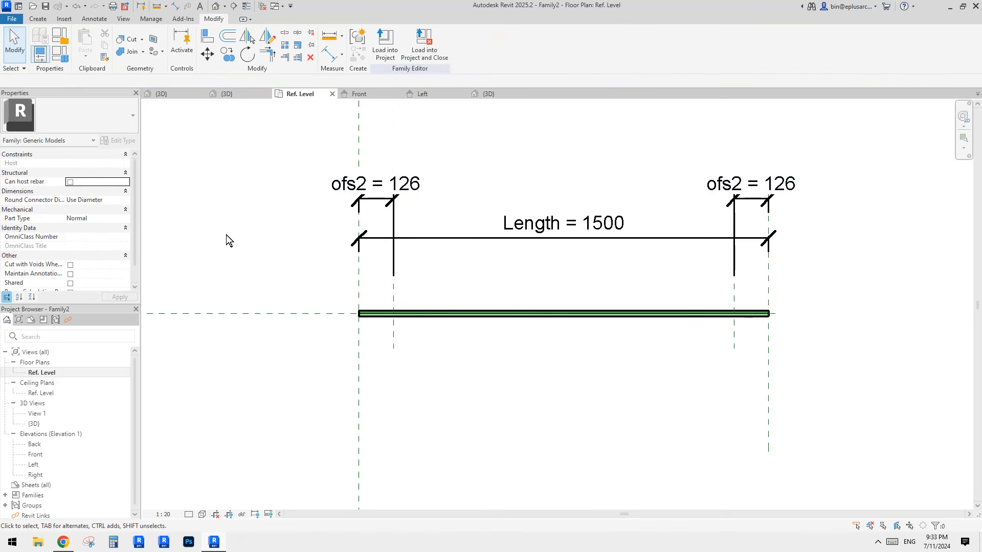
Step: Start an extrusion and sketch a circle of about 70 mm radius centered where the left offset plane crosses the rod's centerline
{"action": "left_click", "coordinate": [38, 19]}
{"action": "left_click", "coordinate": [87, 44]}
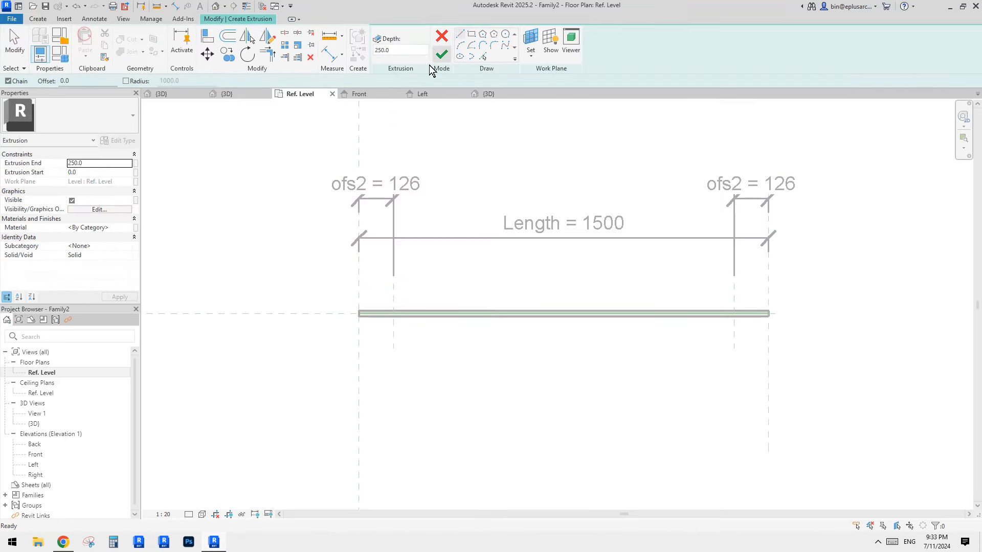
{"action": "left_click", "coordinate": [505, 34]}
{"action": "scroll", "coordinate": [393, 317], "scroll_direction": "up", "scroll_amount": 2}
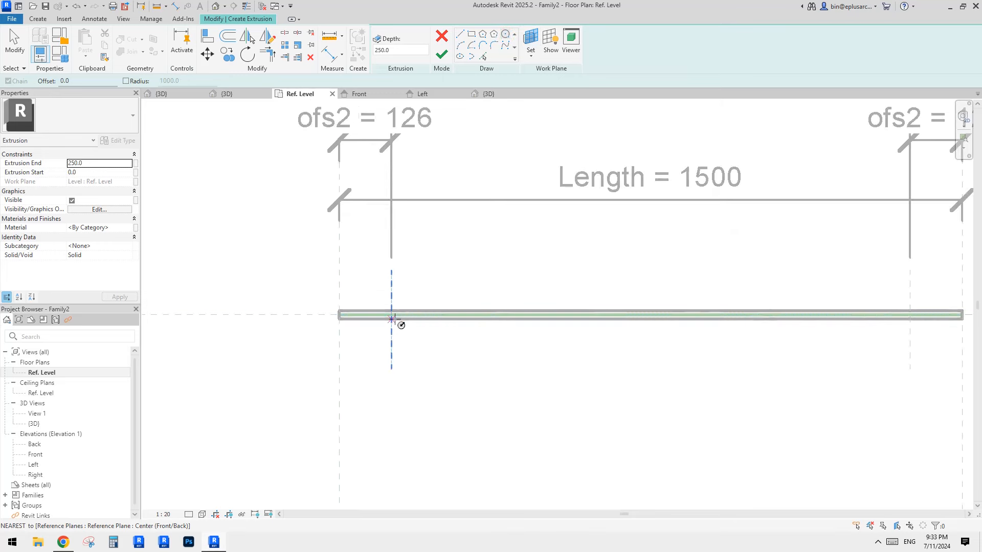
{"action": "scroll", "coordinate": [392, 320], "scroll_direction": "up", "scroll_amount": 1}
{"action": "left_click", "coordinate": [390, 312]}
{"action": "left_click", "coordinate": [421, 282]}
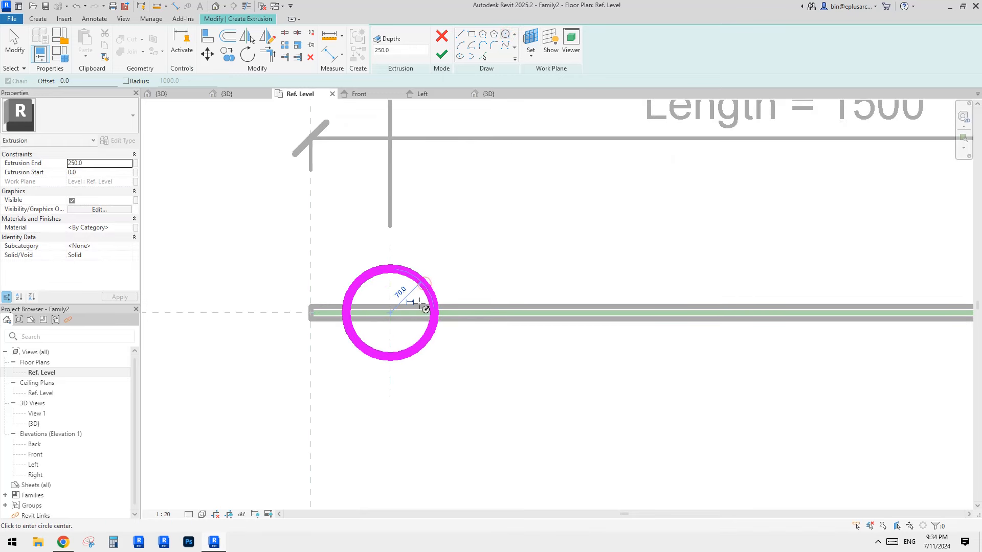
Step: Add a diameter dimension to the sketched circle and label it with the existing parameter d
{"action": "key", "text": "d"}
{"action": "key", "text": "i"}
{"action": "left_click", "coordinate": [454, 40]}
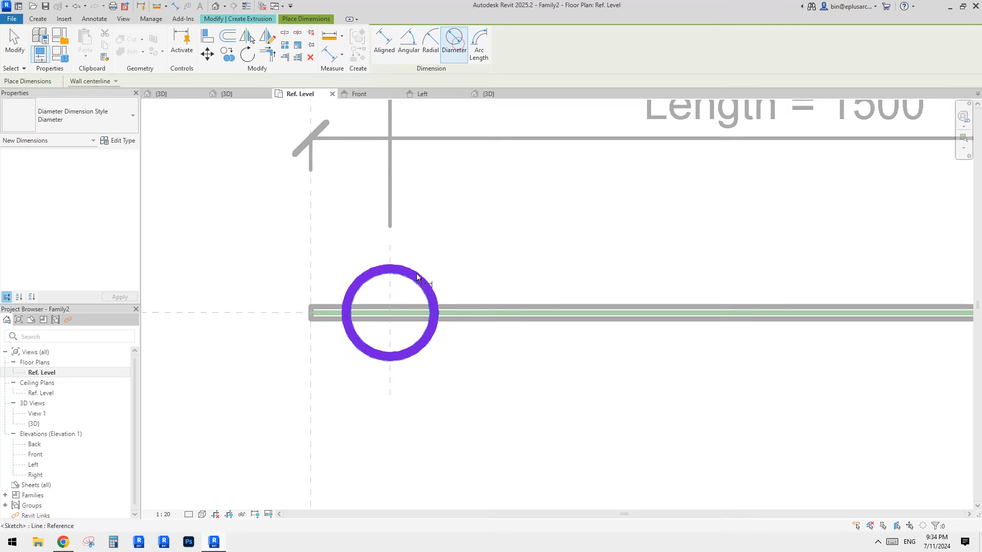
{"action": "left_click", "coordinate": [418, 278]}
{"action": "left_click", "coordinate": [486, 260]}
{"action": "key", "text": "Escape"}
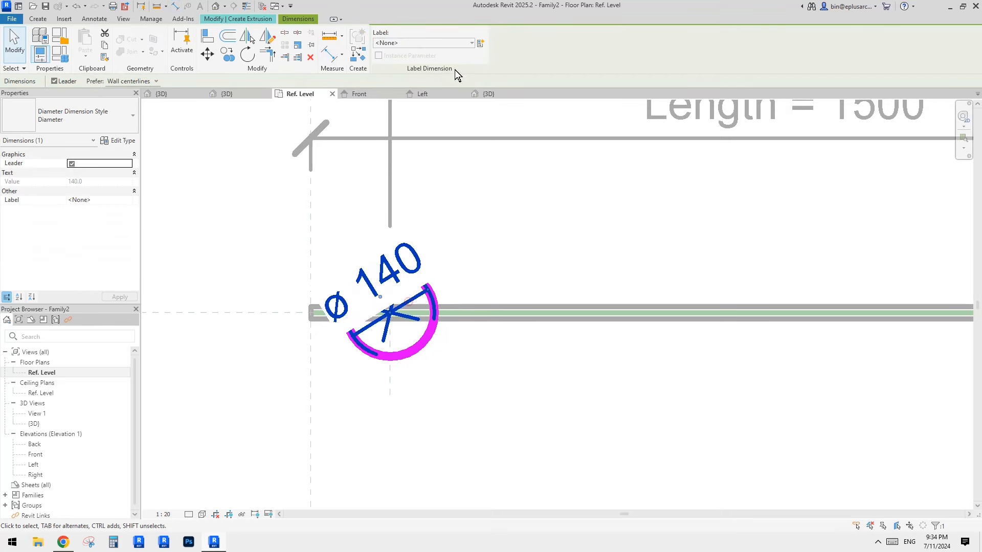
{"action": "left_click", "coordinate": [446, 45]}
{"action": "left_click", "coordinate": [388, 77]}
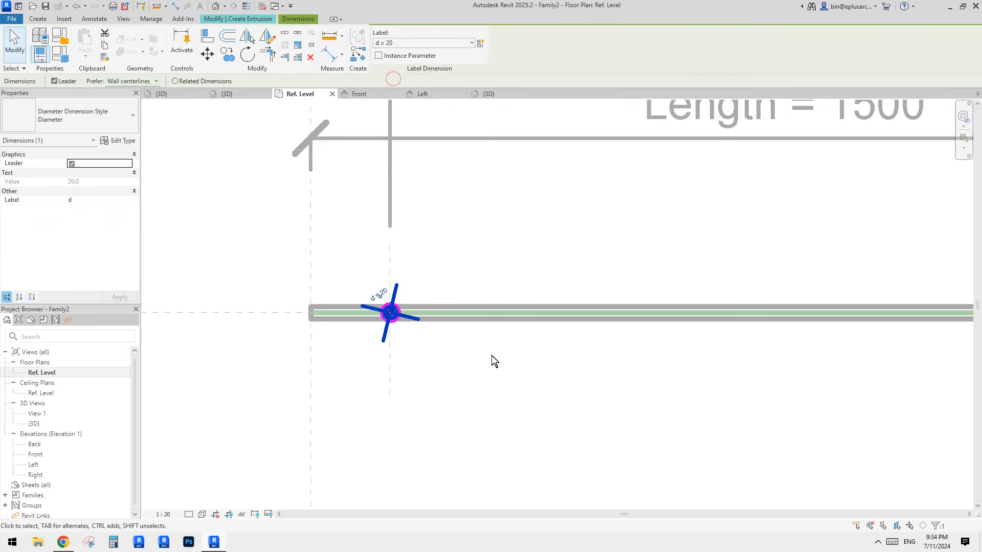
{"action": "left_click", "coordinate": [490, 355]}
Step: Set the plan view scale to 1:5 and make the sketched circle's center mark visible
{"action": "scroll", "coordinate": [392, 321], "scroll_direction": "up", "scroll_amount": 4}
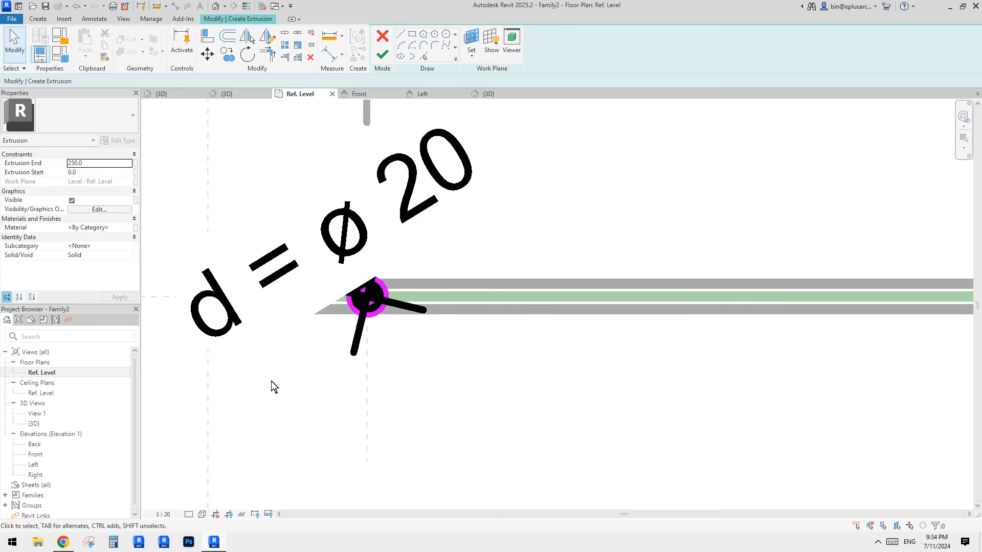
{"action": "left_click", "coordinate": [164, 514]}
{"action": "left_click", "coordinate": [178, 392]}
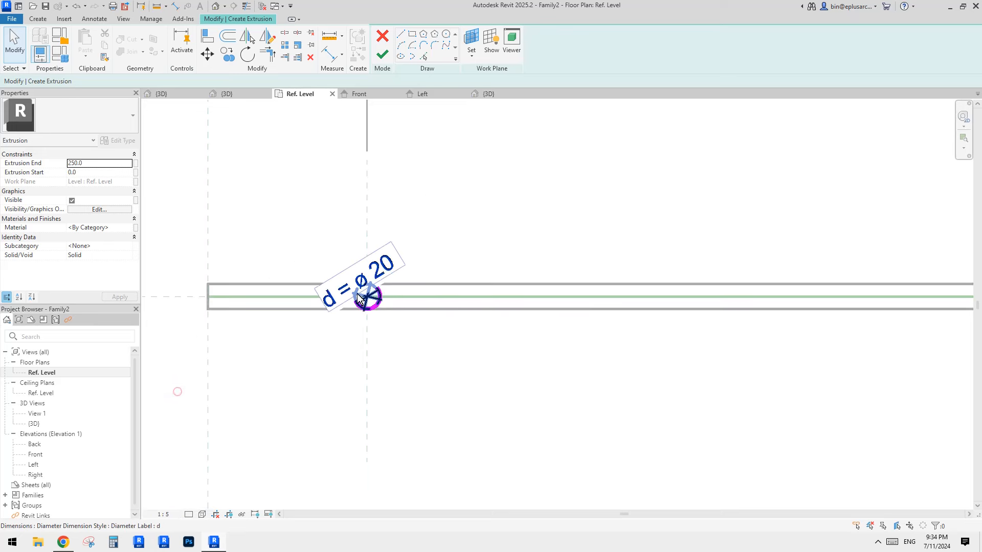
{"action": "left_click", "coordinate": [374, 313]}
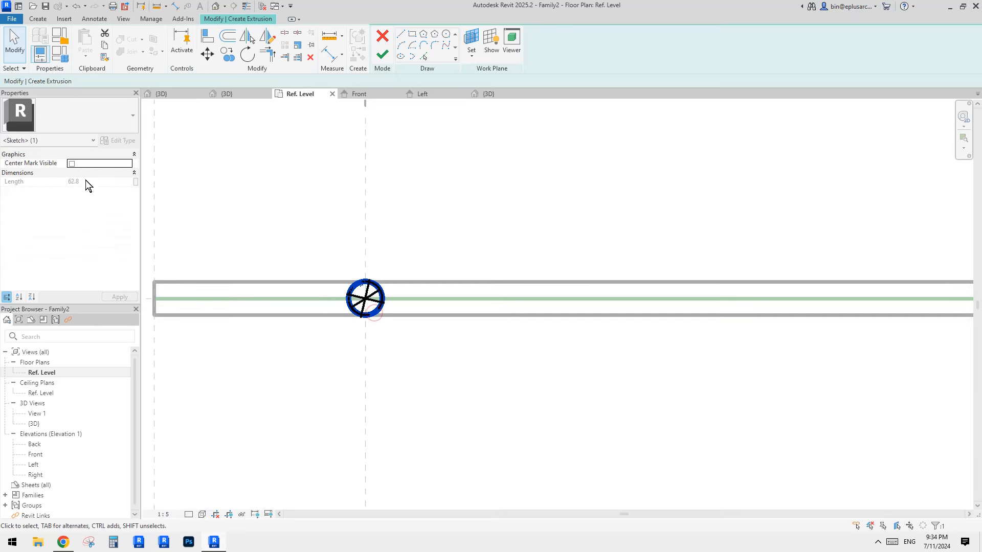
{"action": "middle_click_drag", "start_coordinate": [419, 398], "coordinate": [453, 389]}
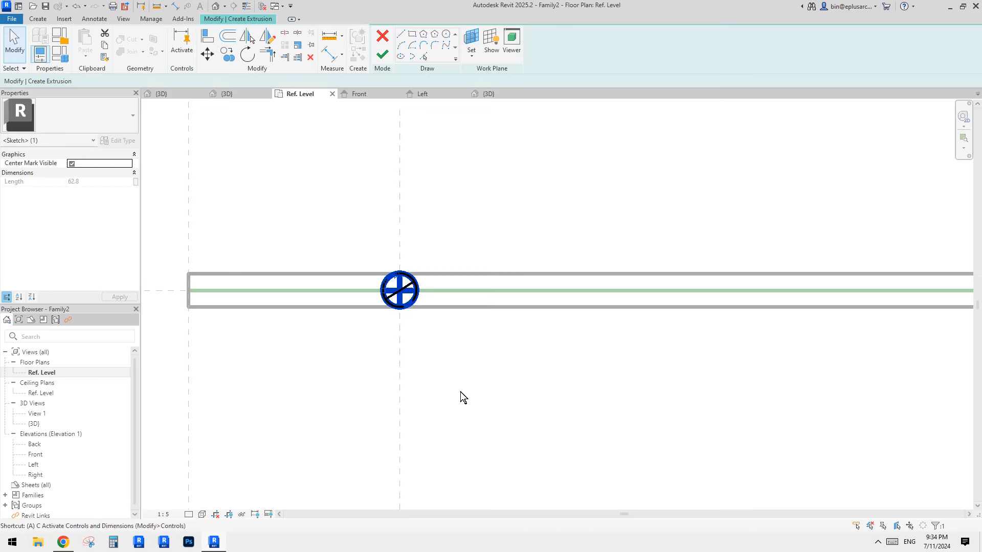
Step: Align the circle's center to the left offset plane and the Center (Front/Back) plane, locking both alignments
{"action": "key", "text": "a"}
{"action": "key", "text": "l"}
{"action": "left_click", "coordinate": [403, 280]}
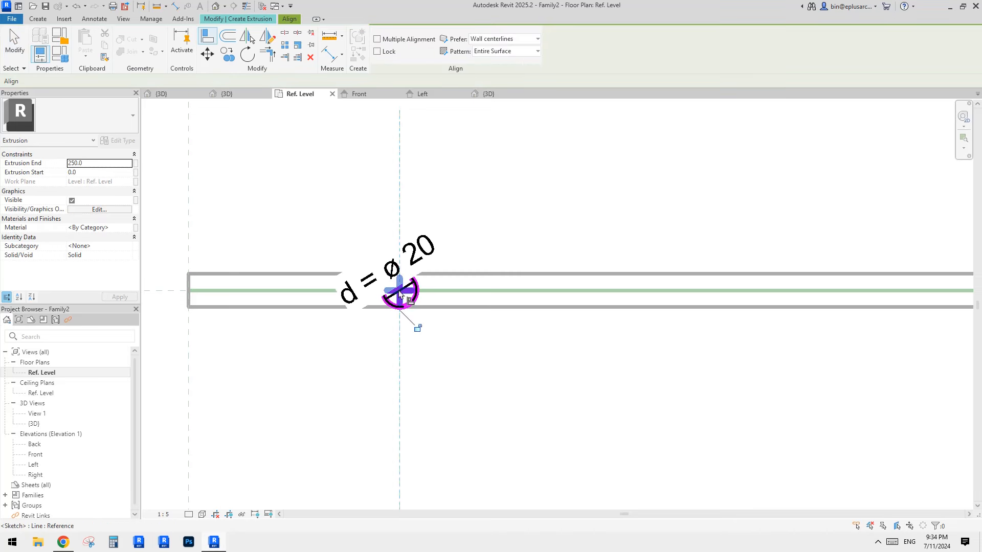
{"action": "scroll", "coordinate": [417, 327], "scroll_direction": "down", "scroll_amount": 3}
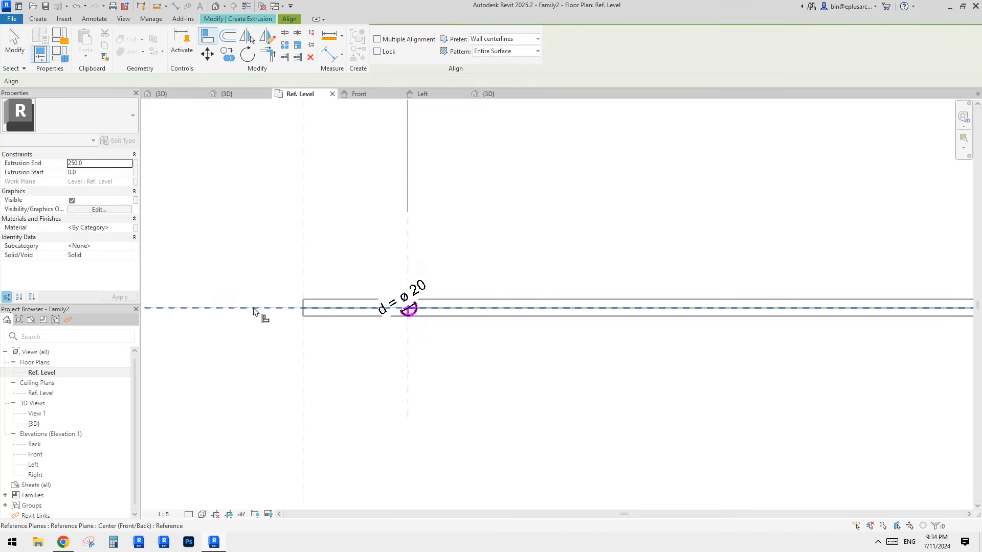
{"action": "left_click", "coordinate": [254, 308]}
{"action": "scroll", "coordinate": [532, 328], "scroll_direction": "down", "scroll_amount": 2}
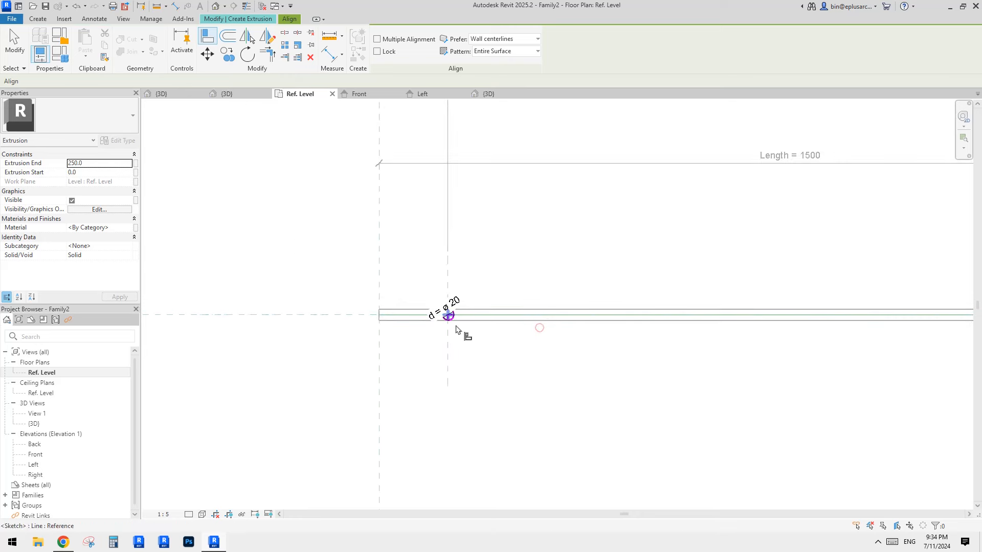
{"action": "key", "text": "Escape"}
Step: Copy the circle with its diameter dimension from the left offset plane to the right offset plane
{"action": "left_click_drag", "start_coordinate": [417, 270], "coordinate": [487, 349]}
{"action": "scroll", "coordinate": [487, 349], "scroll_direction": "down", "scroll_amount": 2}
{"action": "key", "text": "m"}
{"action": "key", "text": "v"}
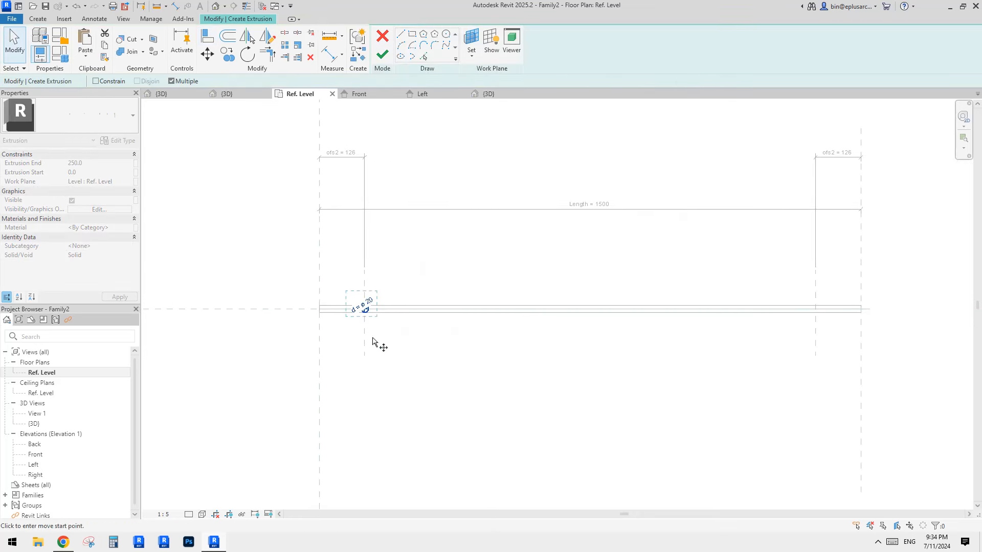
{"action": "left_click", "coordinate": [366, 338]}
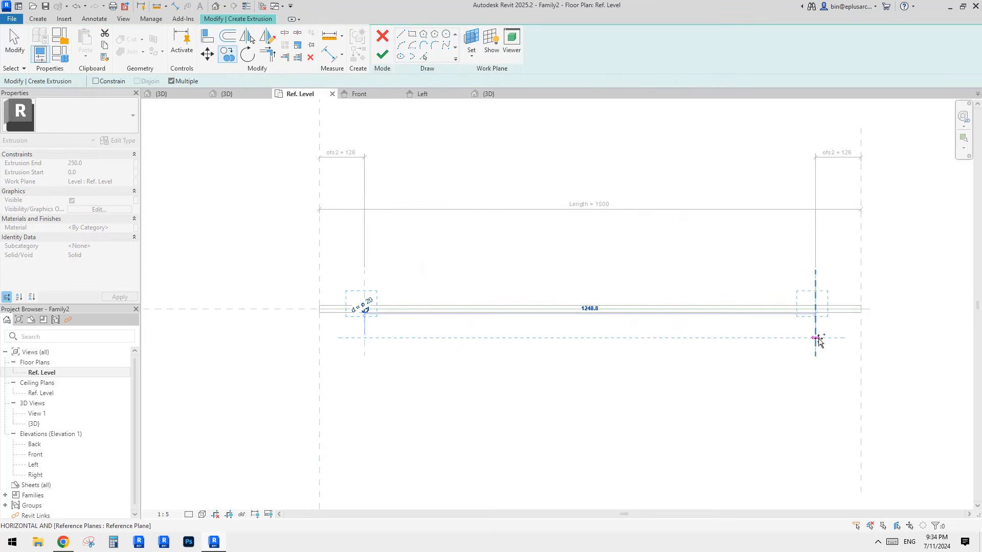
{"action": "left_click", "coordinate": [817, 340]}
Step: Align and lock the copied circle's center to the right offset plane and the rod's centerline plane
{"action": "middle_click_drag", "start_coordinate": [817, 339], "coordinate": [668, 329]}
{"action": "key", "text": "a"}
{"action": "key", "text": "l"}
{"action": "scroll", "coordinate": [649, 317], "scroll_direction": "up", "scroll_amount": 3}
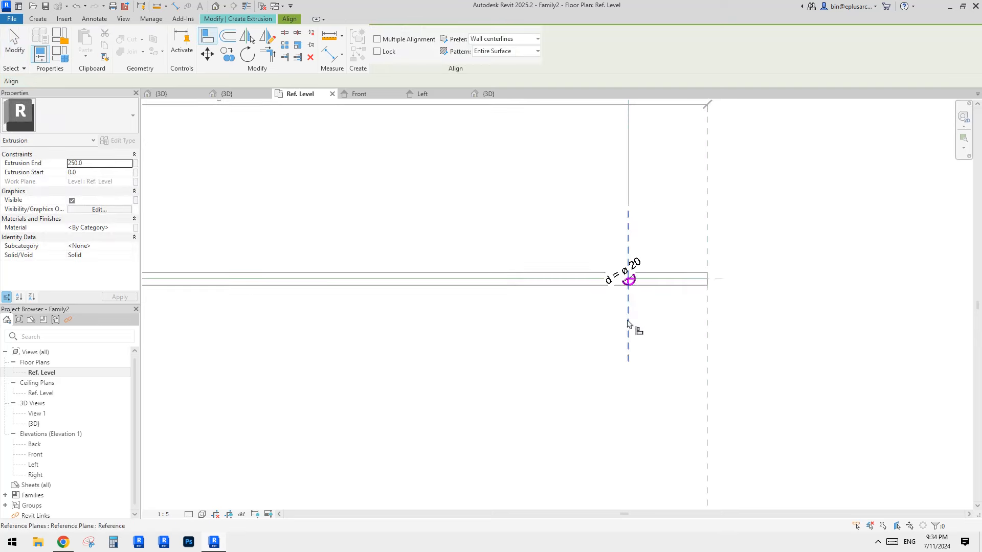
{"action": "left_click", "coordinate": [628, 323]}
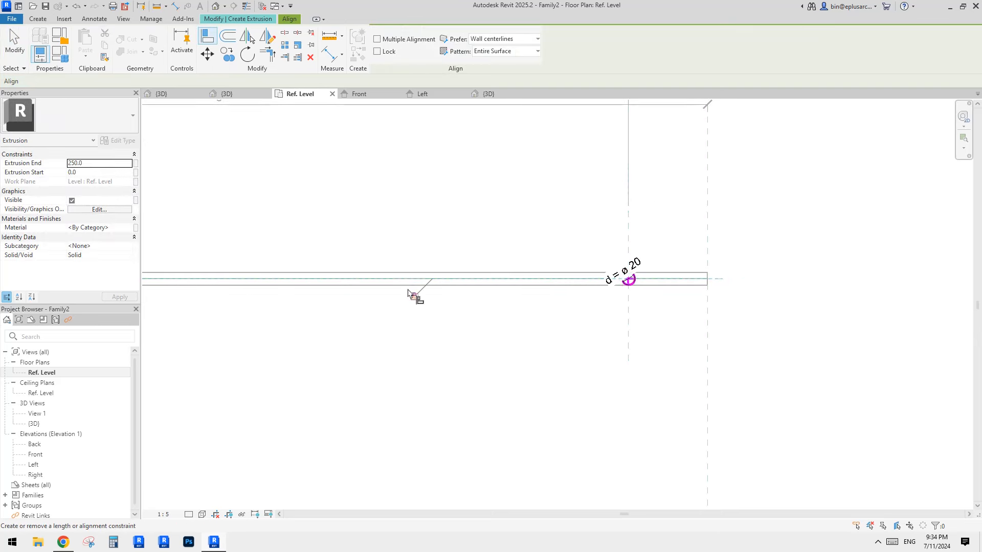
{"action": "left_click", "coordinate": [414, 296]}
{"action": "scroll", "coordinate": [319, 314], "scroll_direction": "down", "scroll_amount": 2}
{"action": "middle_click_drag", "start_coordinate": [320, 314], "coordinate": [620, 326]}
{"action": "key", "text": "Escape"}
{"action": "key", "text": "Escape"}
{"action": "middle_click_drag", "start_coordinate": [309, 280], "coordinate": [336, 280]}
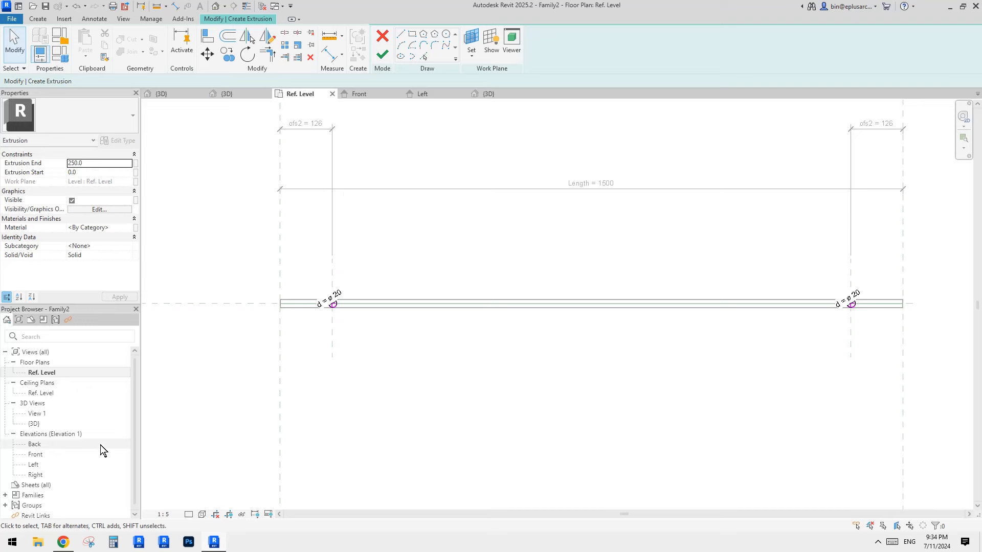
Step: Finish the extrusion and, in the Front elevation, stretch it down to the rod's reference plane at -300 and lock it there
{"action": "double_click", "coordinate": [36, 455]}
{"action": "left_click", "coordinate": [383, 53]}
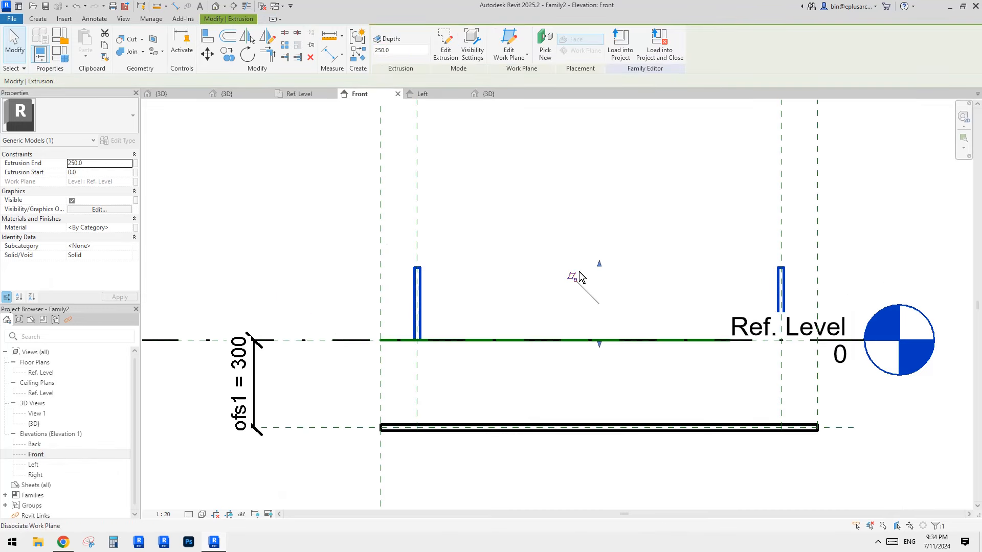
{"action": "middle_click_drag", "start_coordinate": [538, 316], "coordinate": [520, 268]}
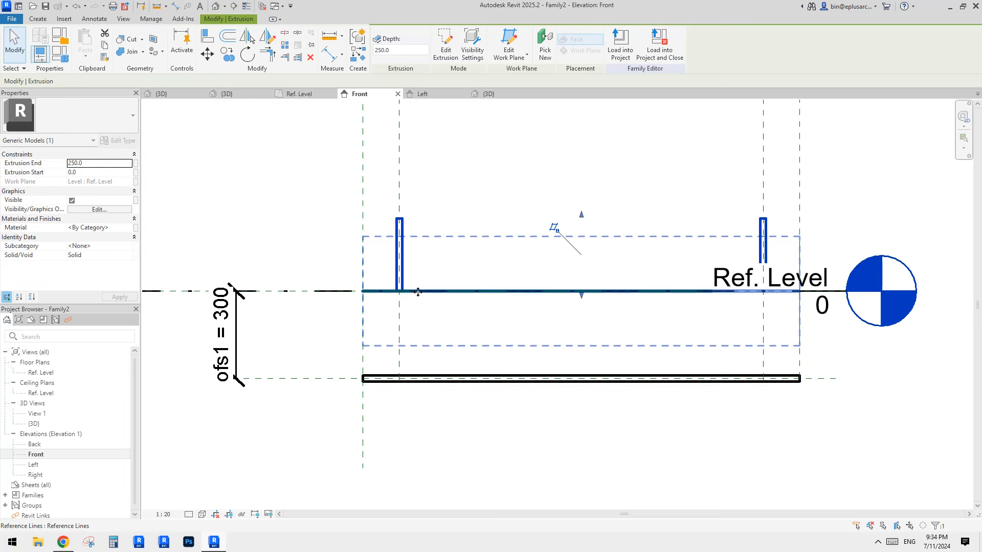
{"action": "left_click_drag", "start_coordinate": [582, 217], "coordinate": [296, 379]}
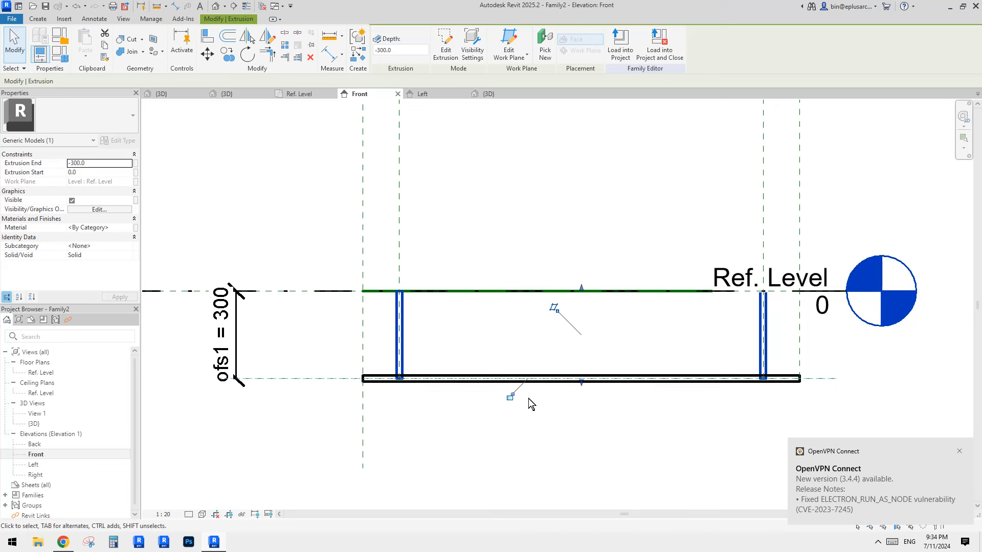
{"action": "left_click", "coordinate": [960, 452]}
{"action": "scroll", "coordinate": [593, 302], "scroll_direction": "down", "scroll_amount": 1}
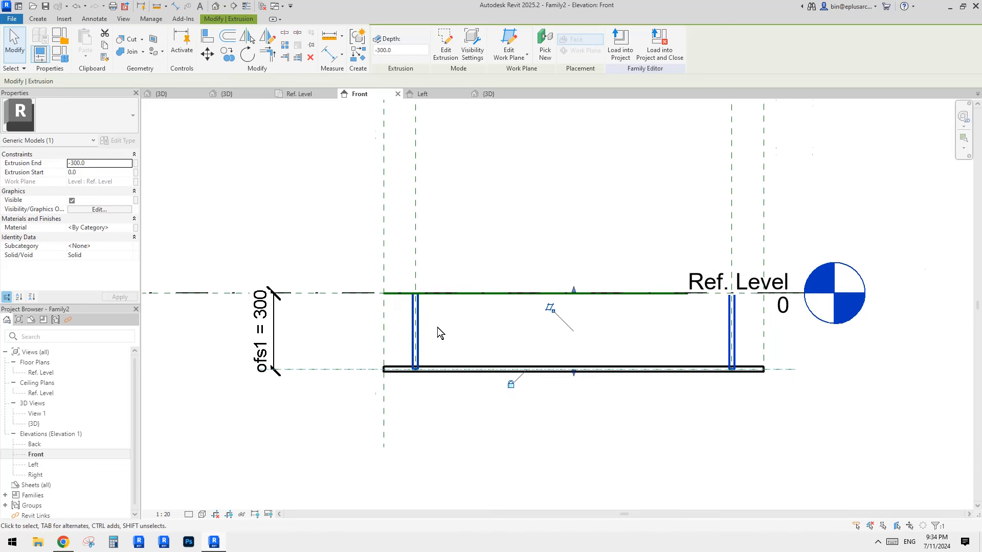
Step: Examine in the default 3D view where the left support meets the rod
{"action": "left_click", "coordinate": [215, 6]}
{"action": "scroll", "coordinate": [530, 333], "scroll_direction": "up", "scroll_amount": 5}
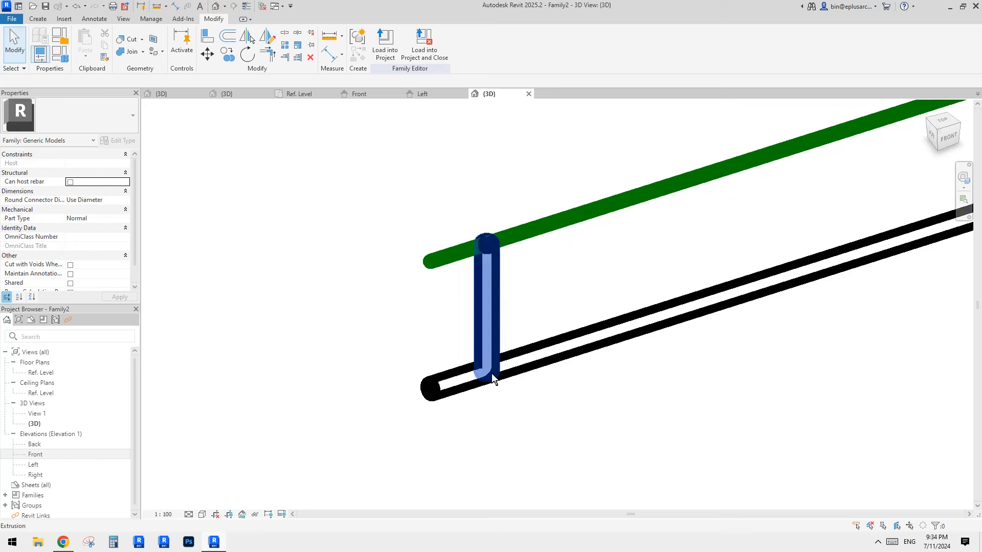
Step: Set the scale of the family's 3D view to 1:20
{"action": "middle_click_drag", "start_coordinate": [493, 376], "coordinate": [426, 396]}
{"action": "left_click", "coordinate": [163, 515]}
{"action": "left_click", "coordinate": [182, 410]}
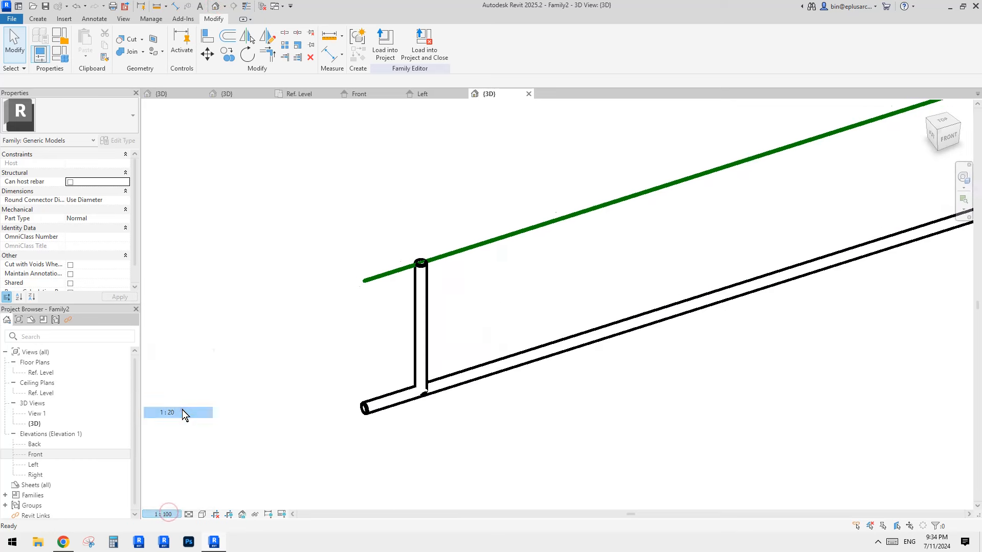
Step: Join the vertical post geometry with the horizontal rail
{"action": "left_click", "coordinate": [129, 51]}
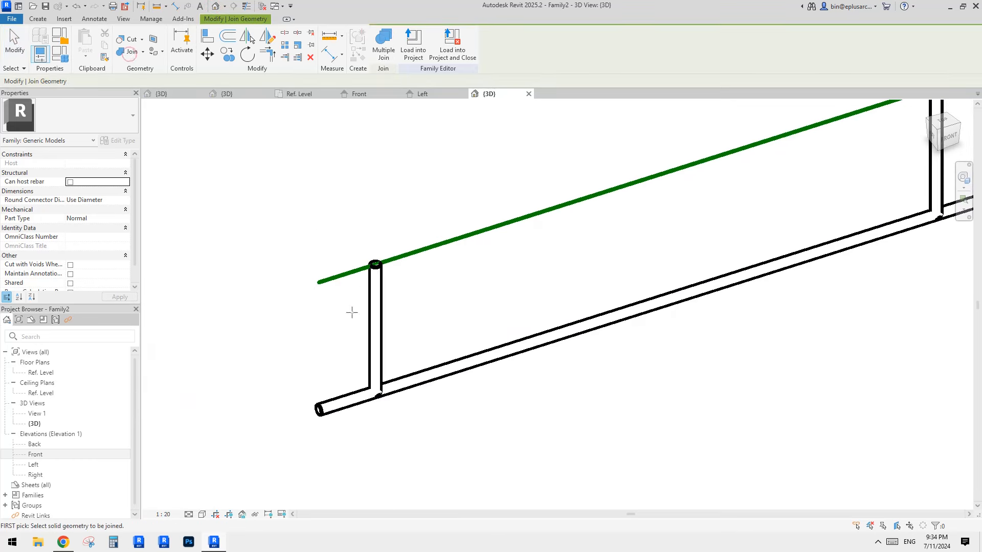
{"action": "left_click", "coordinate": [364, 365]}
{"action": "left_click", "coordinate": [358, 403]}
{"action": "key", "text": "Escape"}
Step: Load the finished hanger family into Project1 only
{"action": "scroll", "coordinate": [588, 373], "scroll_direction": "down", "scroll_amount": 3}
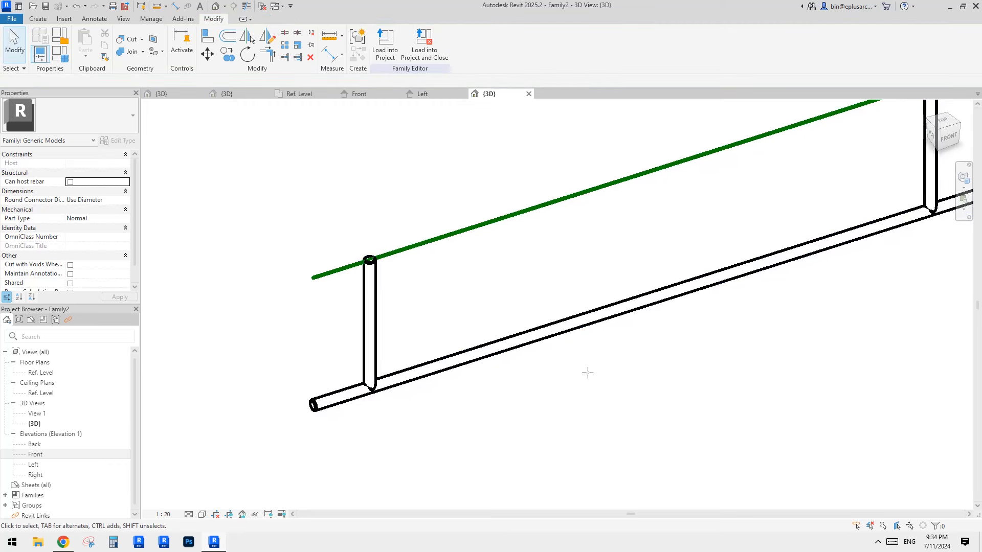
{"action": "middle_click_drag", "start_coordinate": [588, 373], "coordinate": [463, 294], "text": "shift"}
{"action": "scroll", "coordinate": [532, 328], "scroll_direction": "up", "scroll_amount": 2}
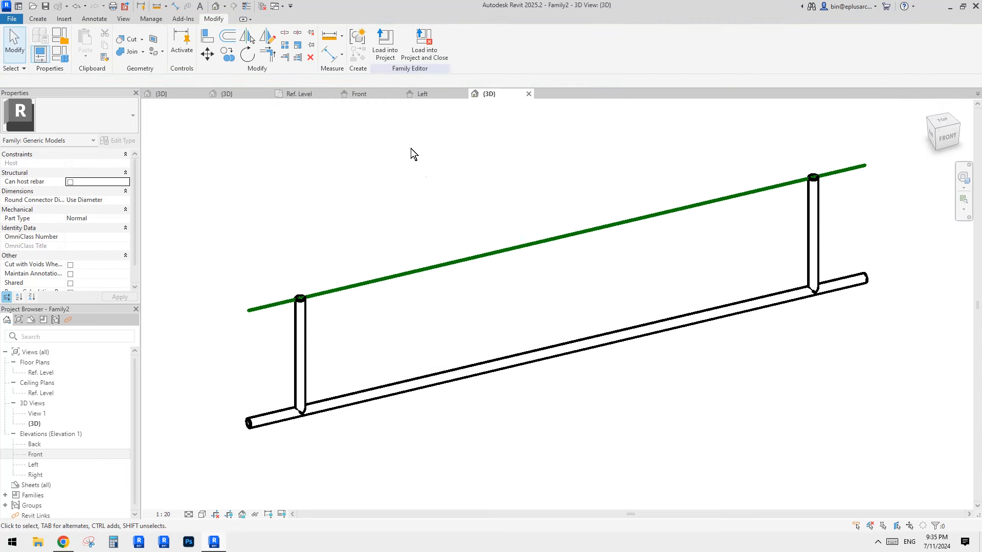
{"action": "left_click", "coordinate": [386, 44]}
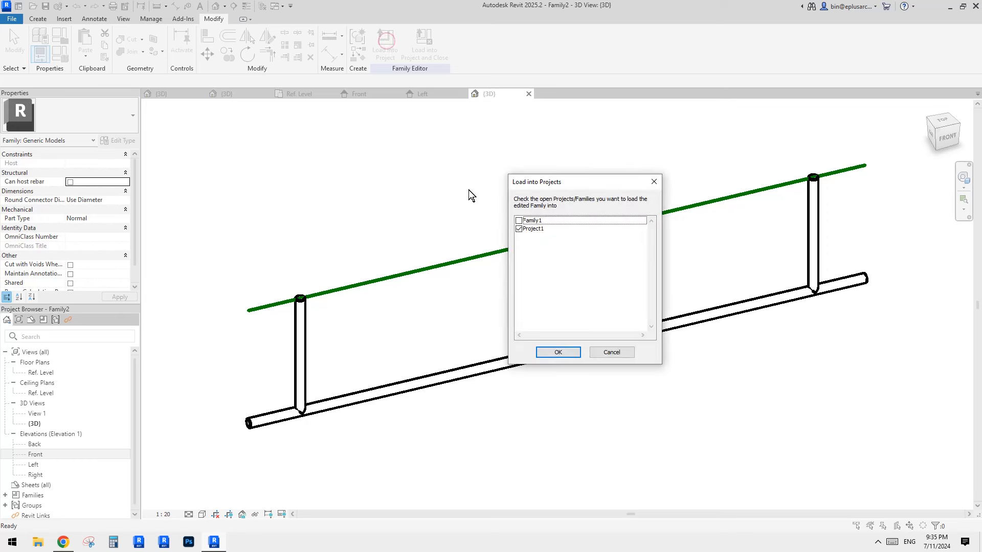
{"action": "left_click", "coordinate": [559, 352]}
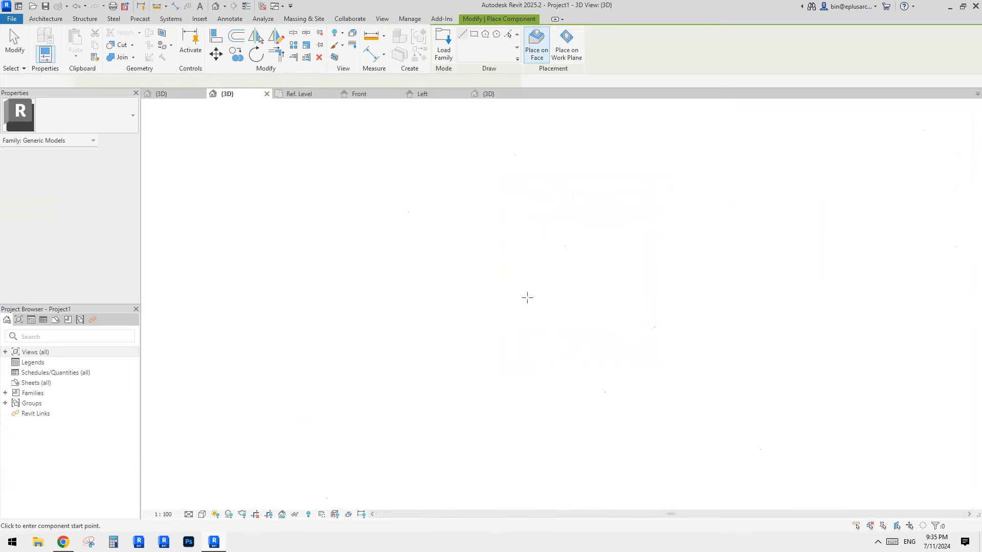
Step: Place a vertical Family2 hanger about 1700 mm long on the wall face and end the placement
{"action": "middle_click_drag", "start_coordinate": [563, 332], "coordinate": [501, 339], "text": "shift"}
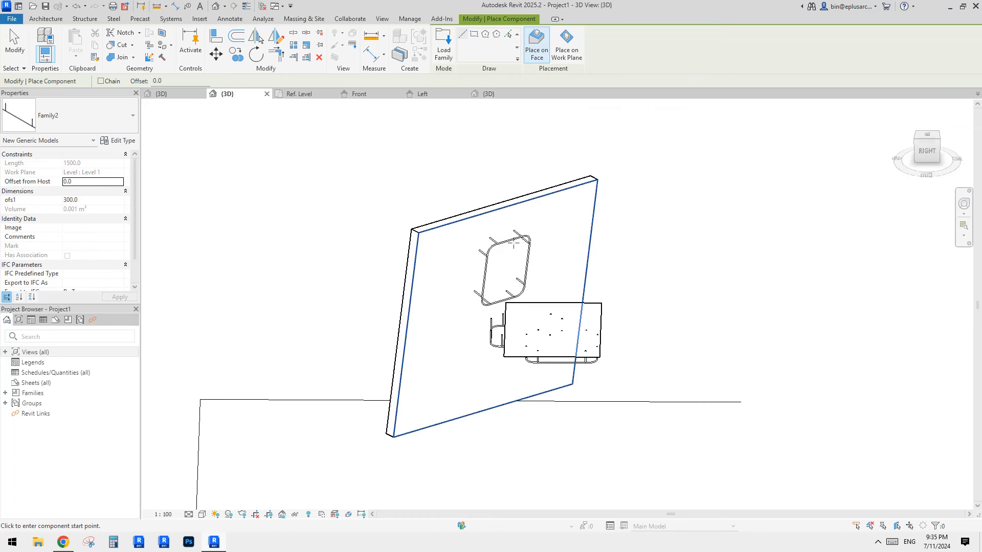
{"action": "middle_click_drag", "start_coordinate": [530, 240], "coordinate": [547, 221]}
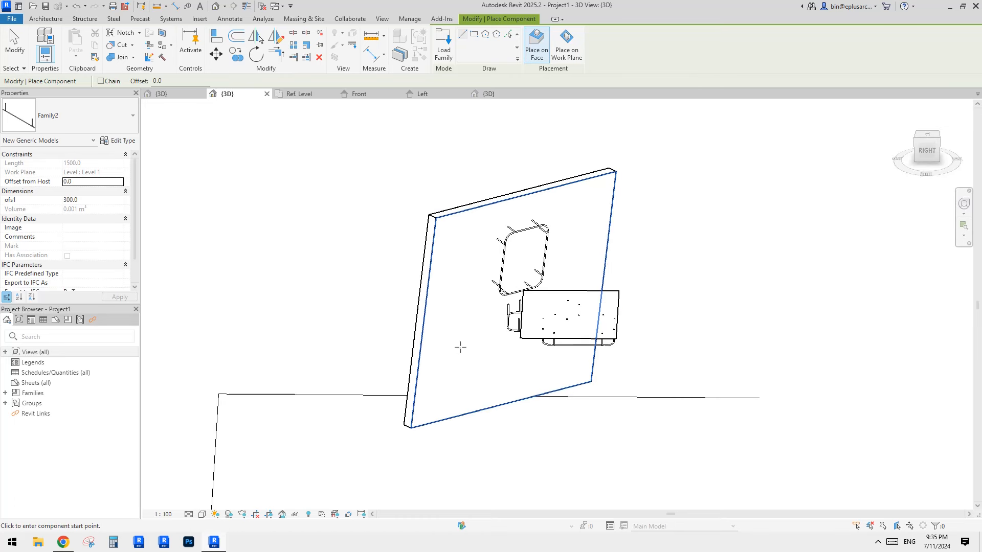
{"action": "key", "text": "Escape"}
{"action": "key", "text": "Escape"}
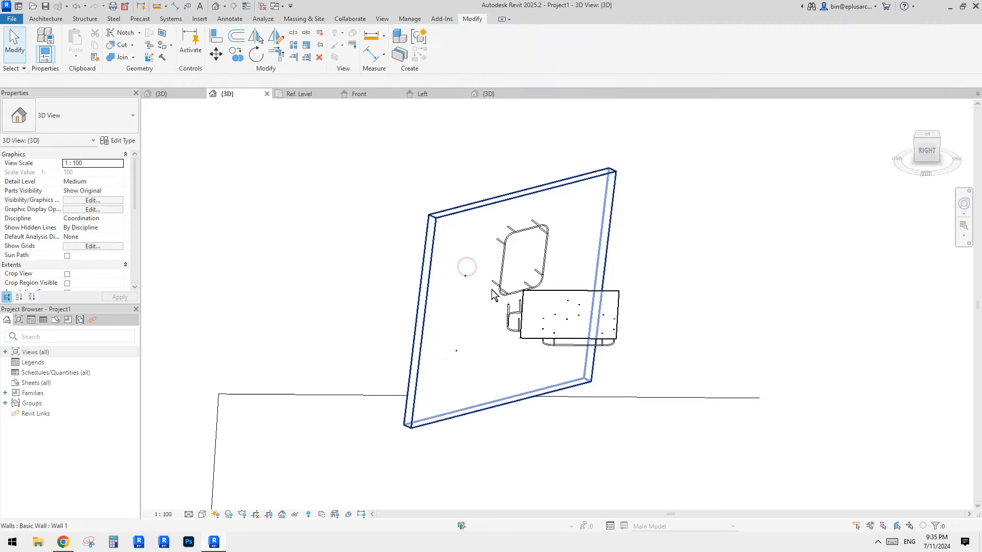
Step: Flip the work plane of the new wall-hosted hanger so its rail stands out from the wall
{"action": "left_click", "coordinate": [468, 278]}
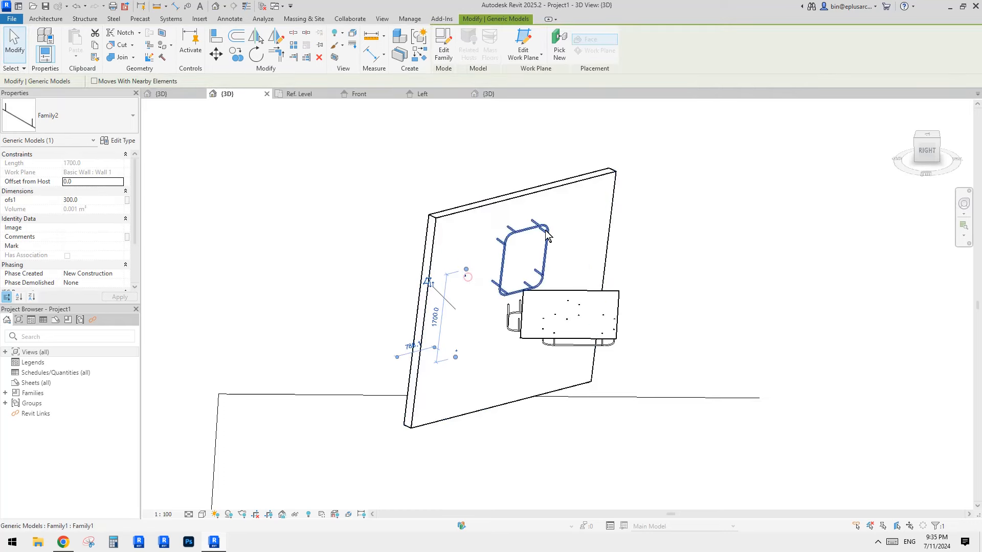
{"action": "left_click", "coordinate": [428, 283]}
{"action": "key", "text": "Escape"}
{"action": "left_click", "coordinate": [476, 290]}
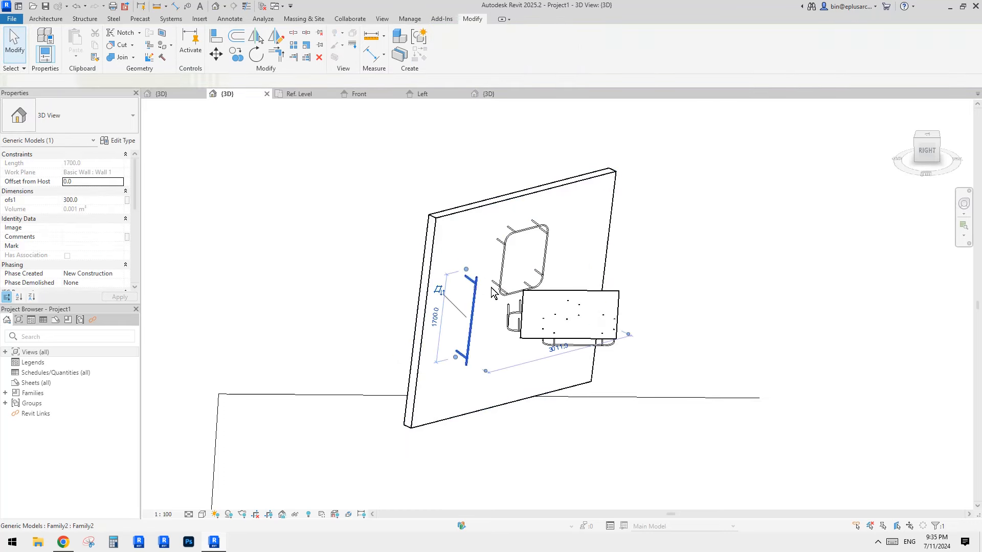
Step: Place a similar straight hanger about 3200 mm long on the Level 1 work plane
{"action": "middle_click_drag", "start_coordinate": [491, 288], "coordinate": [530, 282], "text": "shift"}
{"action": "scroll", "coordinate": [547, 203], "scroll_direction": "down", "scroll_amount": 1}
{"action": "middle_click_drag", "start_coordinate": [547, 203], "coordinate": [556, 148]}
{"action": "key", "text": "c"}
{"action": "key", "text": "s"}
{"action": "scroll", "coordinate": [556, 167], "scroll_direction": "down", "scroll_amount": 2}
{"action": "left_click", "coordinate": [569, 51]}
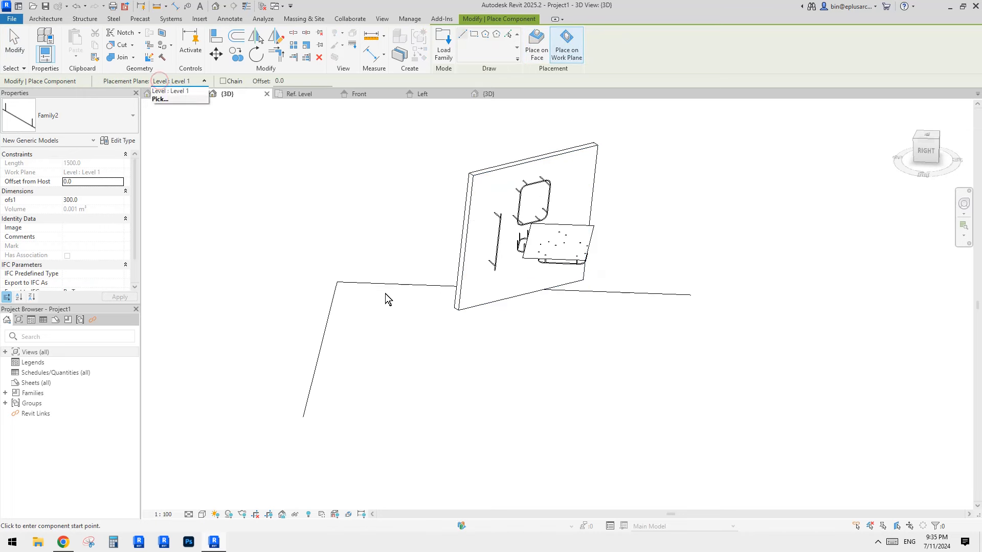
{"action": "left_click", "coordinate": [416, 376]}
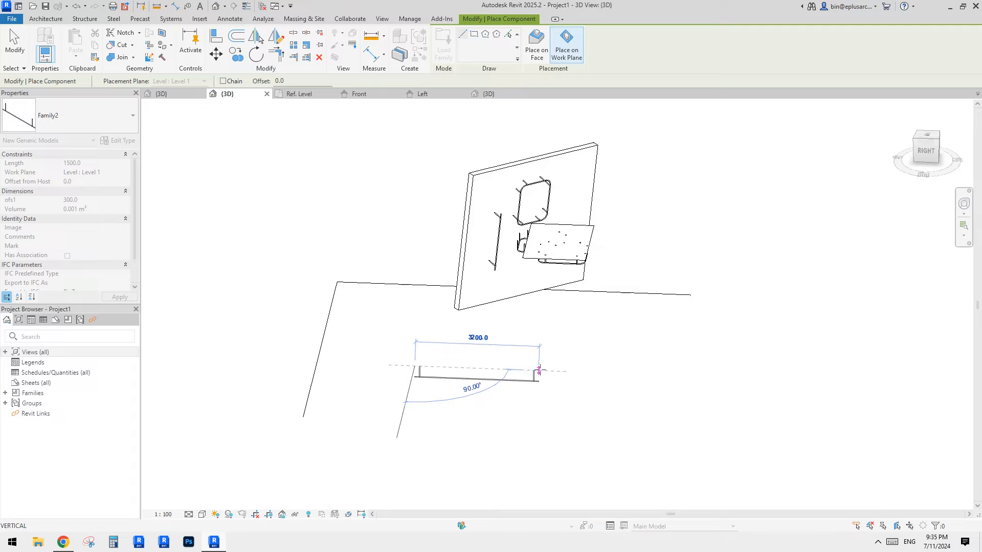
{"action": "left_click", "coordinate": [539, 370]}
{"action": "key", "text": "Escape"}
{"action": "key", "text": "Escape"}
Step: Place another Family2 hanger about 960 mm long on the face of the ceiling
{"action": "middle_click_drag", "start_coordinate": [537, 373], "coordinate": [616, 225], "text": "shift"}
{"action": "scroll", "coordinate": [575, 294], "scroll_direction": "up", "scroll_amount": 3}
{"action": "middle_click_drag", "start_coordinate": [616, 225], "coordinate": [566, 273]}
{"action": "left_click", "coordinate": [502, 337]}
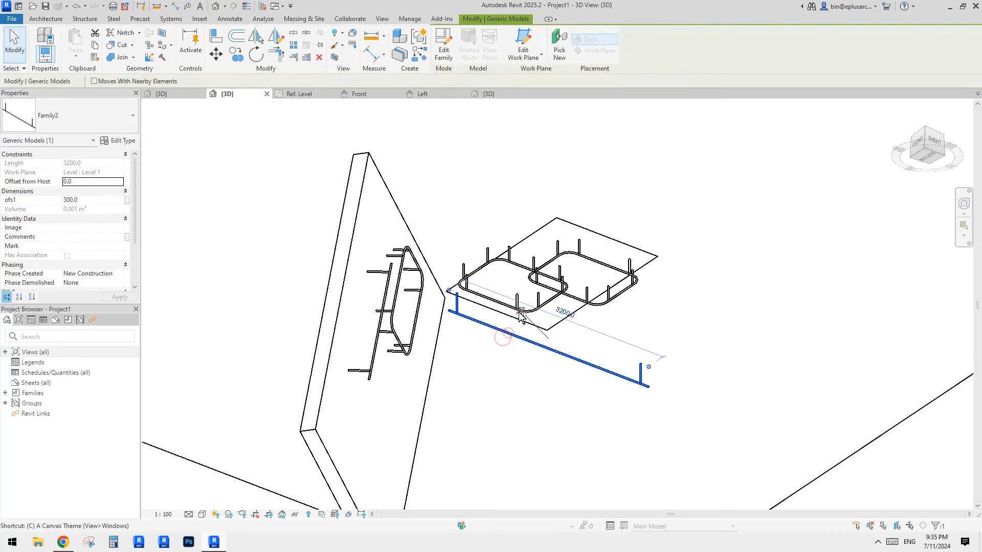
{"action": "key", "text": "s"}
{"action": "scroll", "coordinate": [559, 215], "scroll_direction": "up", "scroll_amount": 2}
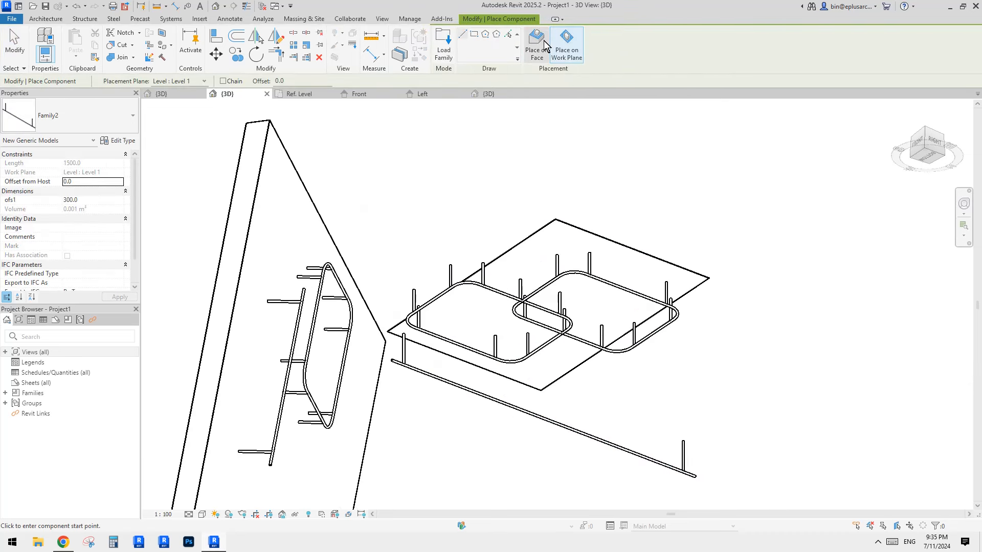
{"action": "left_click", "coordinate": [545, 45]}
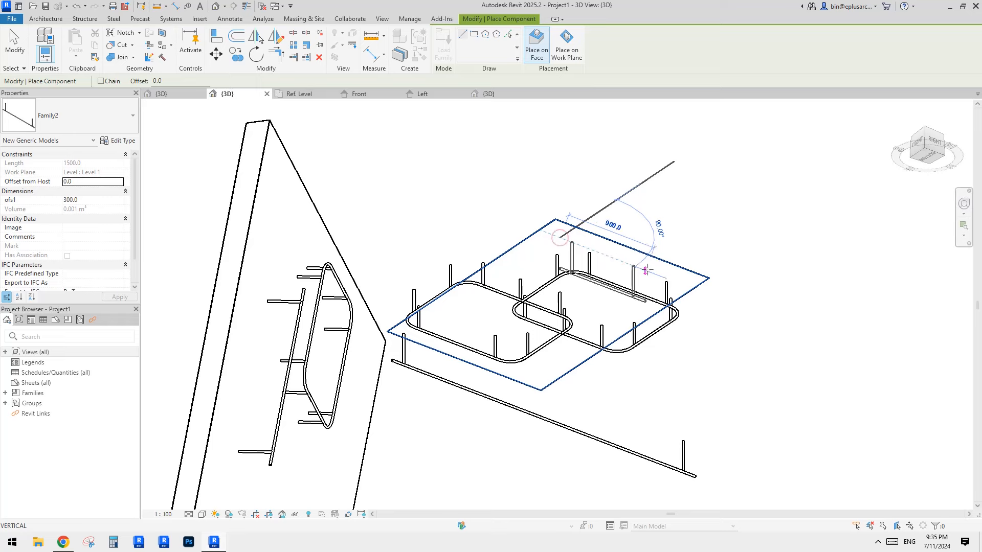
{"action": "key", "text": "Escape"}
{"action": "key", "text": "Escape"}
Step: Delete the two looped hangers at the ceiling and the 3200 mm straight hanger on Level 1
{"action": "middle_click_drag", "start_coordinate": [660, 278], "coordinate": [721, 305], "text": "shift"}
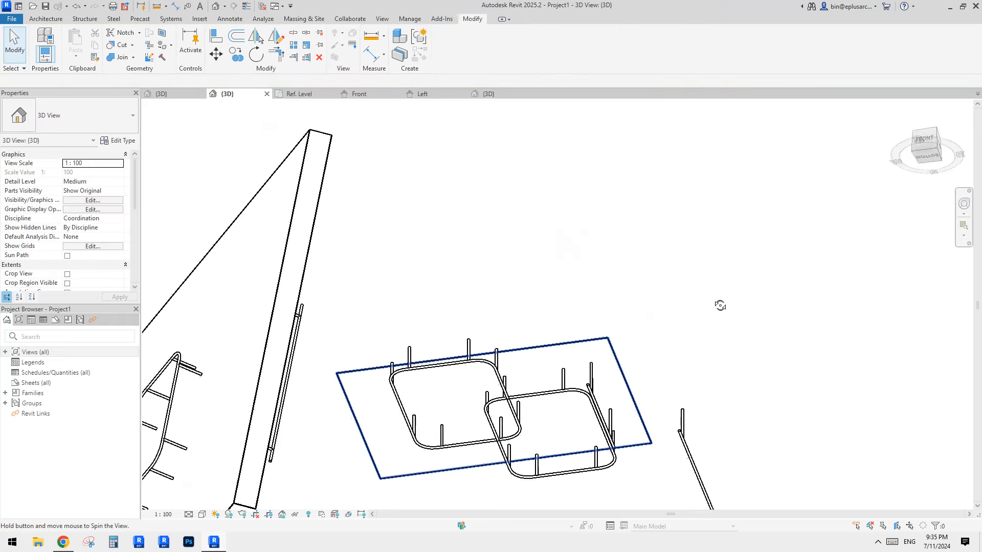
{"action": "middle_click_drag", "start_coordinate": [572, 395], "coordinate": [668, 278]}
{"action": "left_click", "coordinate": [559, 278]}
{"action": "key", "text": "Delete"}
{"action": "left_click", "coordinate": [473, 265]}
{"action": "key", "text": "Delete"}
{"action": "left_click", "coordinate": [674, 223]}
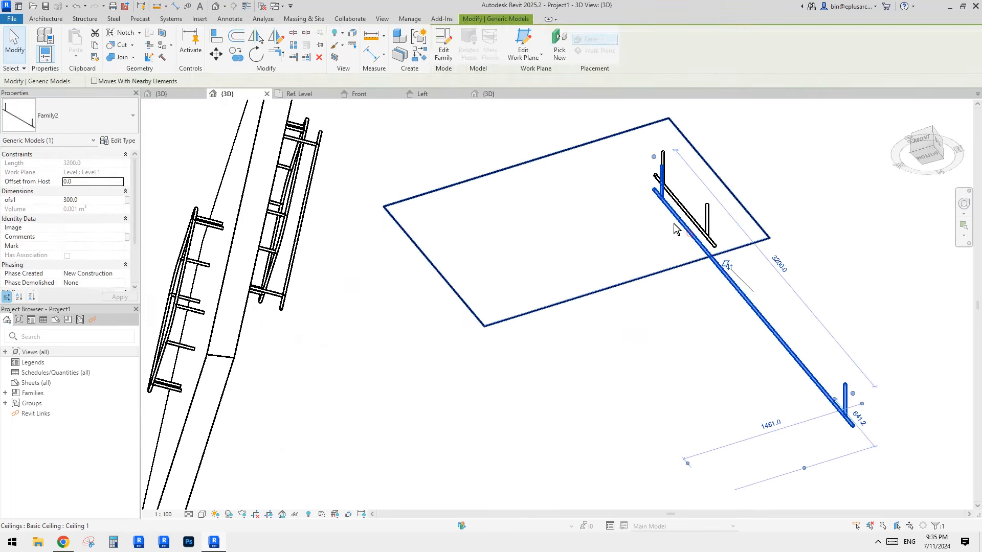
{"action": "key", "text": "Delete"}
Step: Place a second straight hanger about 1120 mm long on the ceiling face, perpendicular to the first one
{"action": "middle_click_drag", "start_coordinate": [674, 223], "coordinate": [683, 221]}
{"action": "left_click", "coordinate": [701, 201]}
{"action": "key", "text": "c"}
{"action": "key", "text": "s"}
{"action": "left_click", "coordinate": [611, 173]}
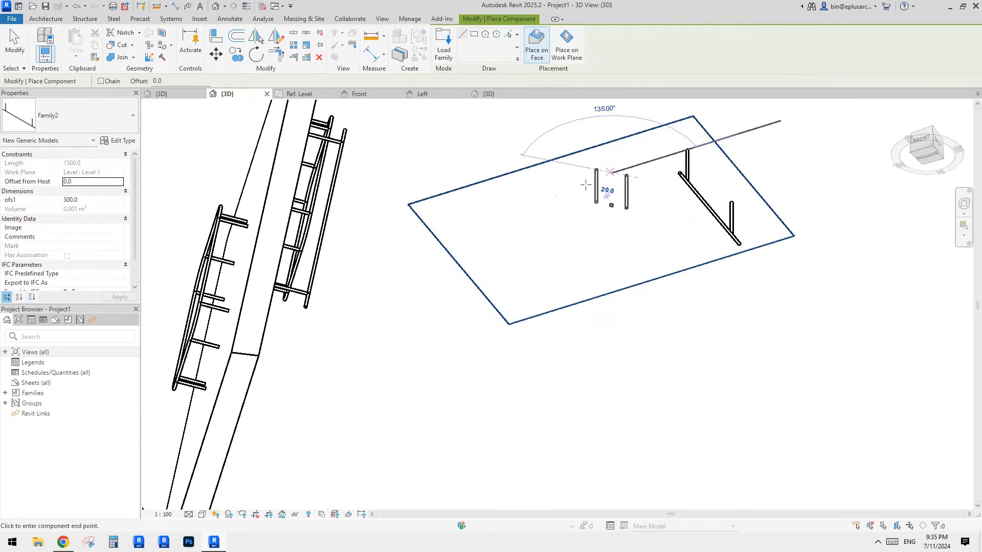
{"action": "left_click", "coordinate": [476, 217]}
{"action": "scroll", "coordinate": [695, 184], "scroll_direction": "up", "scroll_amount": 2}
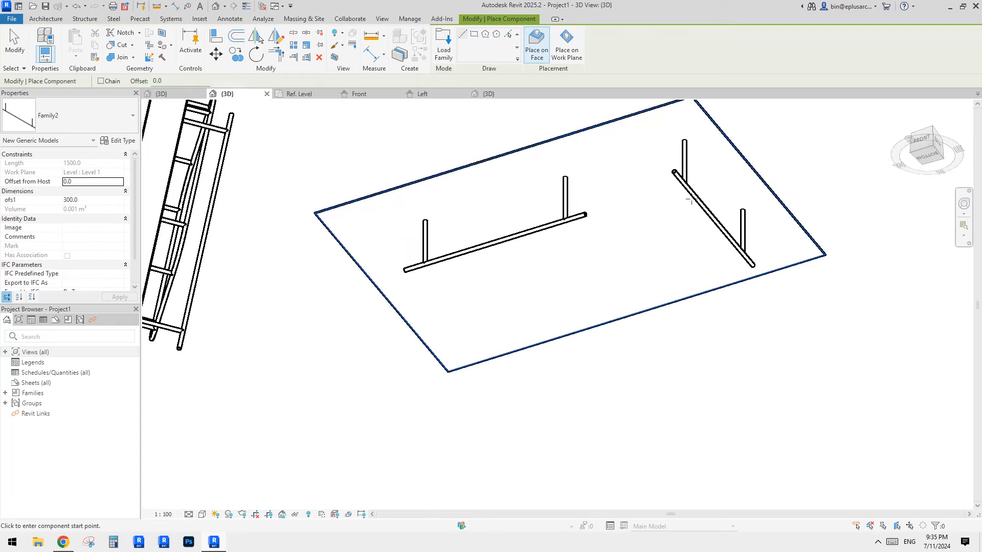
{"action": "key", "text": "Escape"}
Step: Move the two perpendicular hangers slightly across the ceiling face to new positions
{"action": "left_click_drag", "start_coordinate": [697, 200], "coordinate": [677, 204]}
{"action": "middle_click_drag", "start_coordinate": [677, 205], "coordinate": [695, 171], "text": "shift"}
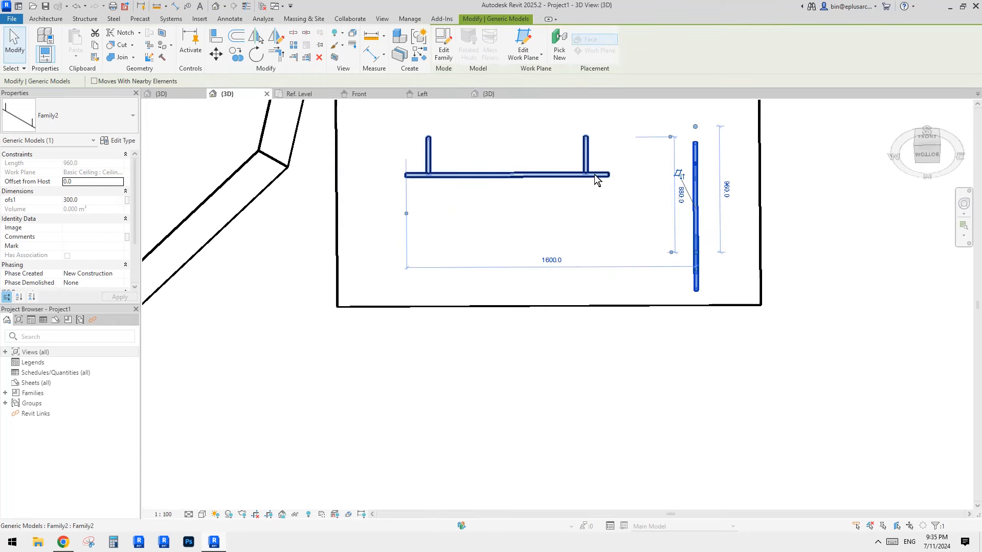
{"action": "left_click_drag", "start_coordinate": [594, 175], "coordinate": [617, 152]}
{"action": "middle_click_drag", "start_coordinate": [664, 147], "coordinate": [623, 223]}
{"action": "key", "text": "Escape"}
{"action": "left_click", "coordinate": [655, 238]}
{"action": "middle_click_drag", "start_coordinate": [692, 211], "coordinate": [555, 207], "text": "shift"}
{"action": "left_click_drag", "start_coordinate": [630, 271], "coordinate": [654, 271]}
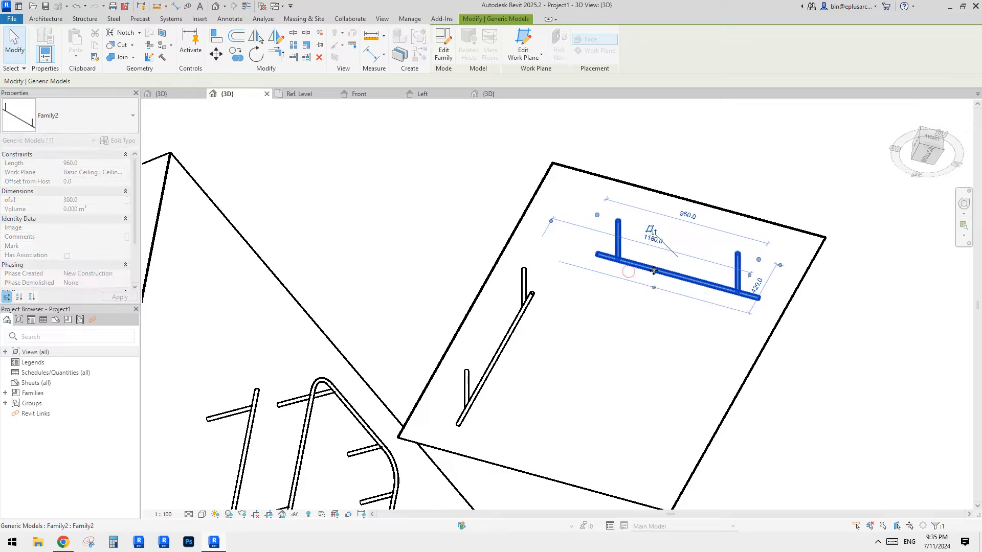
{"action": "key", "text": "Escape"}
Step: Examine both ceiling-hosted hangers from several angles, checking how their posts and rails relate to the ceiling
{"action": "middle_click_drag", "start_coordinate": [631, 265], "coordinate": [587, 300], "text": "shift"}
{"action": "left_click", "coordinate": [527, 276]}
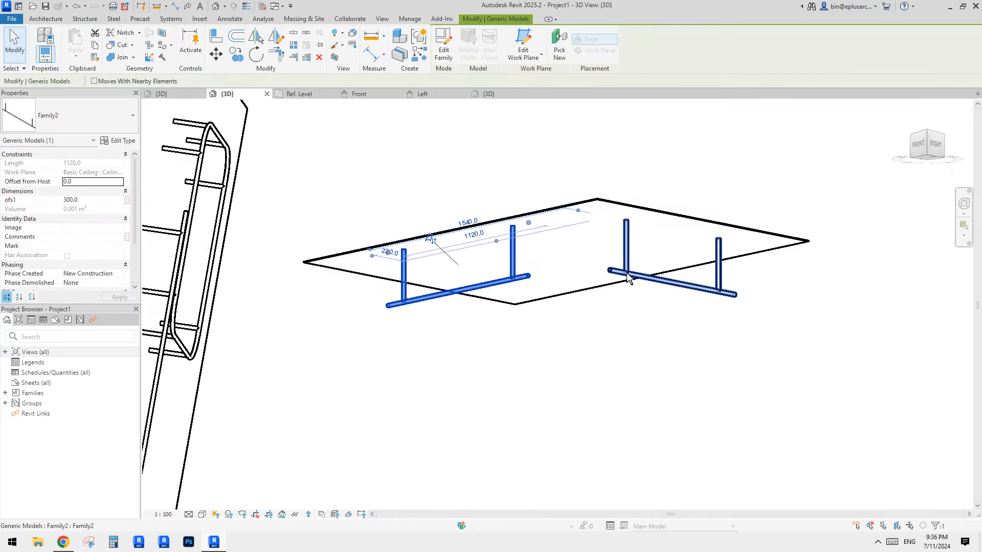
{"action": "middle_click_drag", "start_coordinate": [657, 304], "coordinate": [598, 269], "text": "shift"}
{"action": "key", "text": "Escape"}
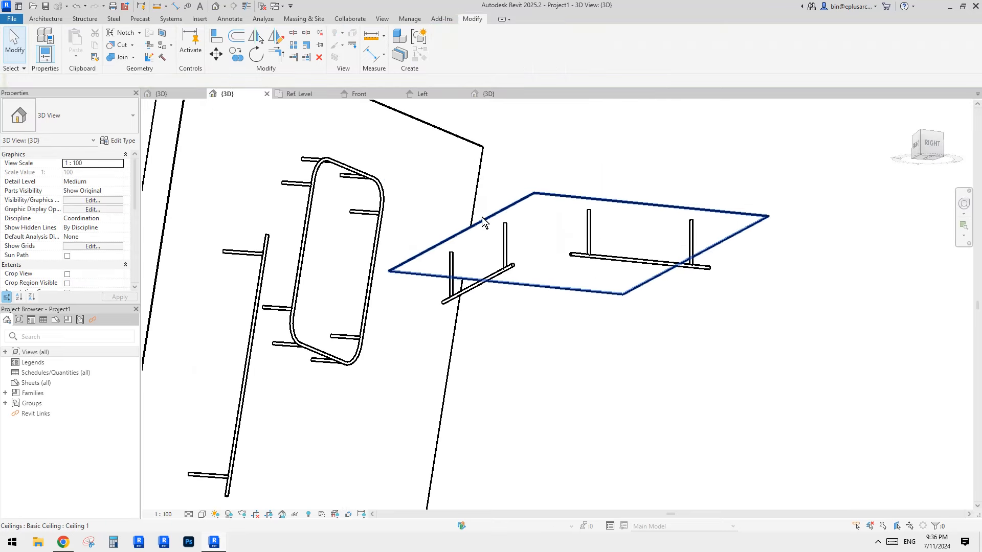
{"action": "middle_click_drag", "start_coordinate": [502, 237], "coordinate": [536, 257], "text": "shift"}
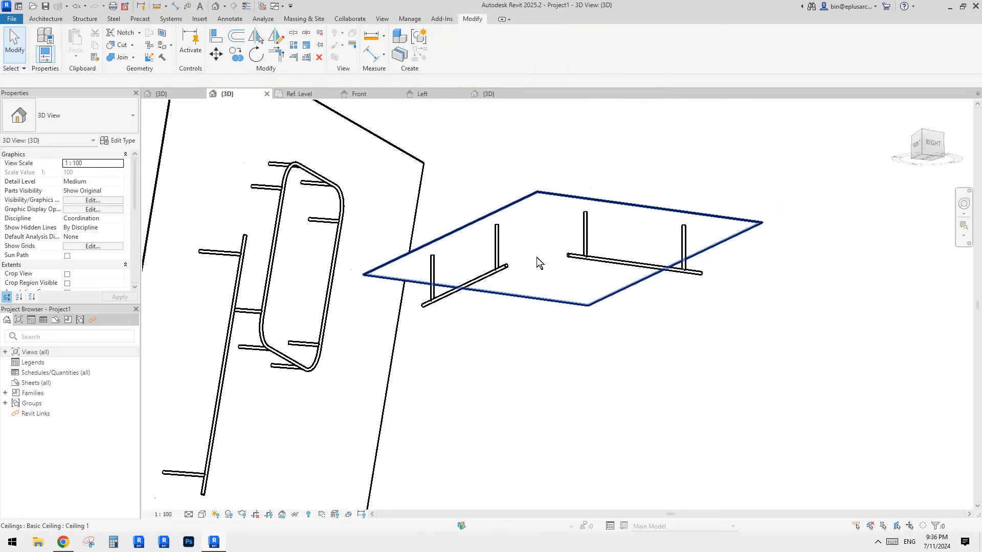
{"action": "scroll", "coordinate": [593, 266], "scroll_direction": "up", "scroll_amount": 1}
{"action": "middle_click_drag", "start_coordinate": [594, 267], "coordinate": [579, 325]}
{"action": "left_click", "coordinate": [594, 308]}
{"action": "scroll", "coordinate": [507, 346], "scroll_direction": "up", "scroll_amount": 3}
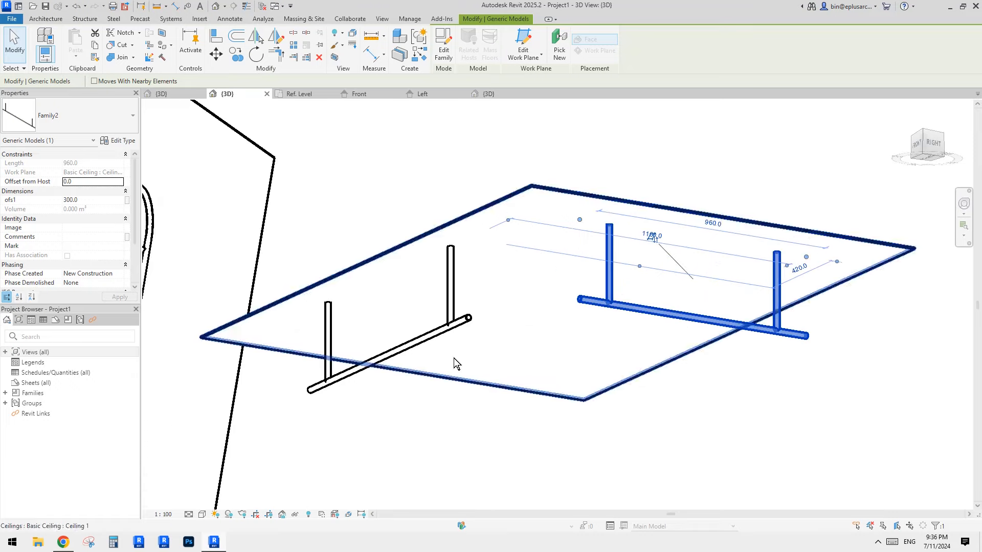
Step: Check the reference photo in the Reddit post about the ceiling-based cloth hanger in Chrome, and return to the Revit project
{"action": "left_click", "coordinate": [64, 545]}
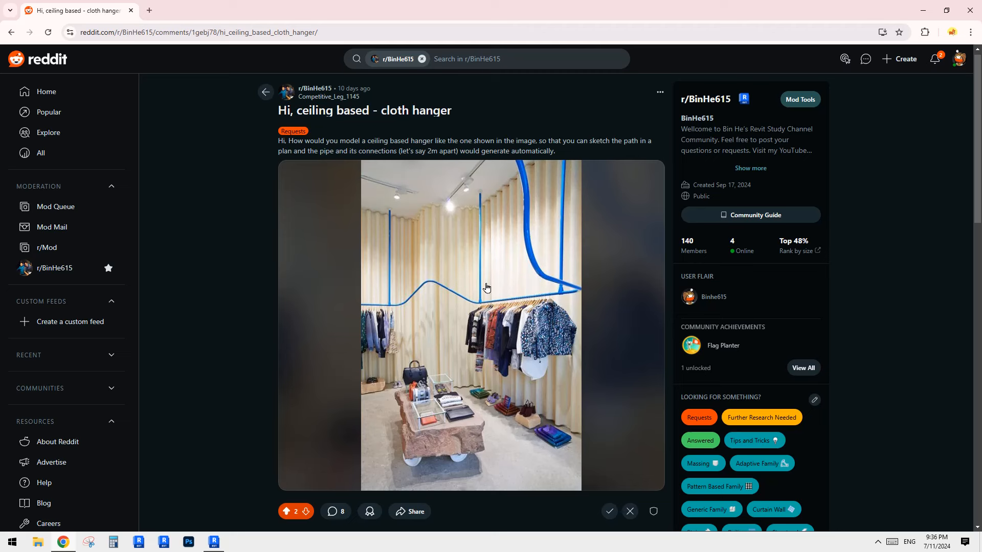
{"action": "left_click", "coordinate": [218, 540]}
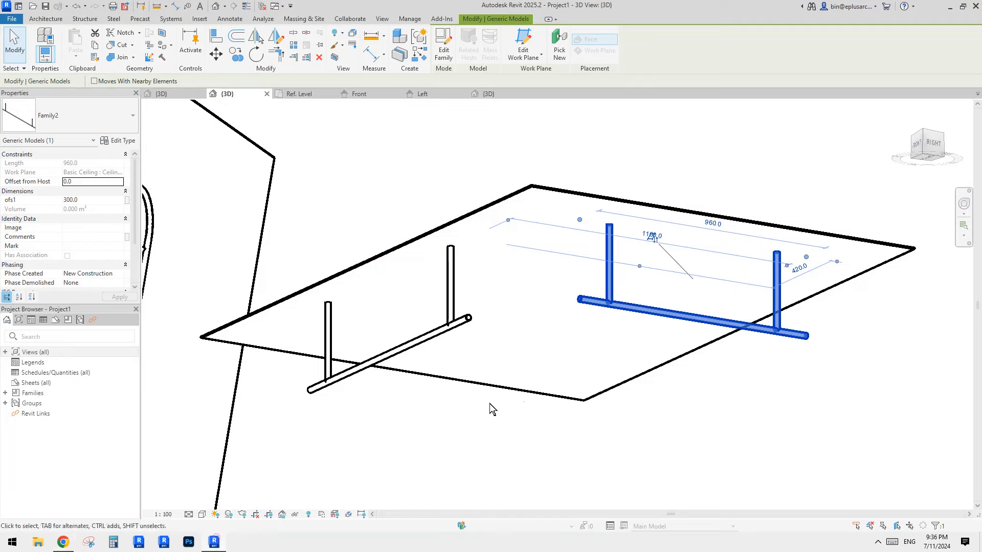
{"action": "middle_click_drag", "start_coordinate": [614, 324], "coordinate": [521, 299]}
{"action": "key", "text": "Escape"}
{"action": "scroll", "coordinate": [526, 338], "scroll_direction": "up", "scroll_amount": 1}
{"action": "scroll", "coordinate": [529, 325], "scroll_direction": "down", "scroll_amount": 1}
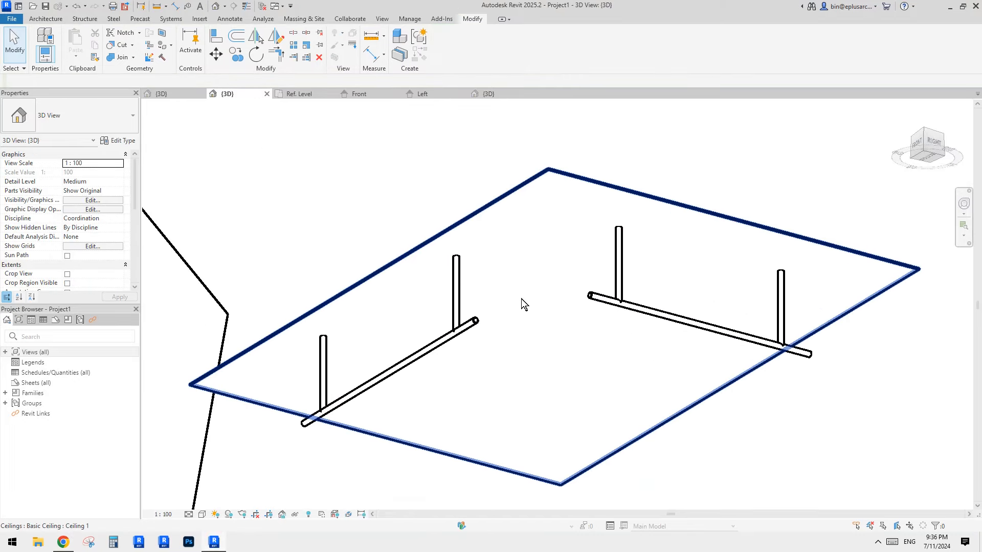
Step: Create a new family from the Metric Generic Model Adaptive.rft template
{"action": "left_click", "coordinate": [12, 19]}
{"action": "mouse_move", "coordinate": [65, 60]}
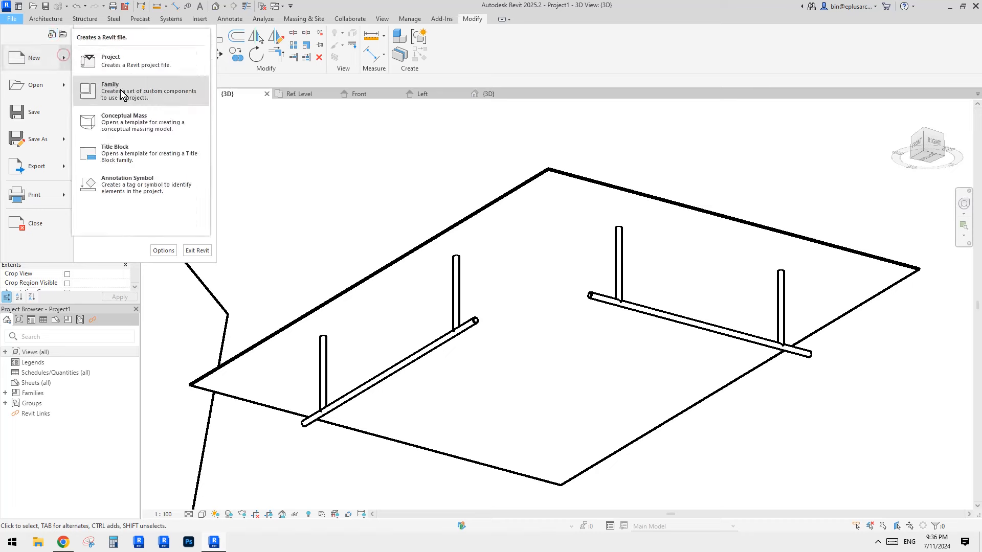
{"action": "left_click", "coordinate": [121, 89]}
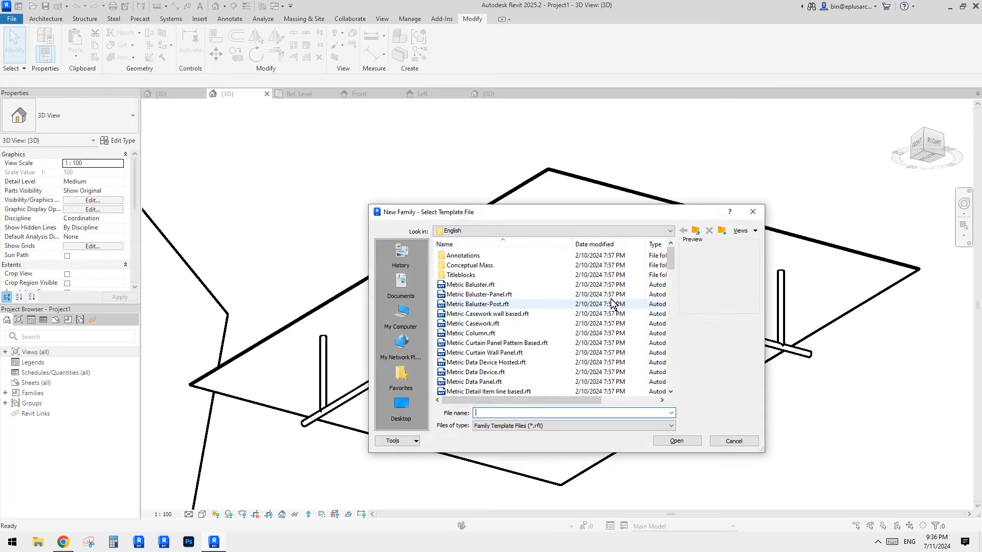
{"action": "left_click", "coordinate": [670, 301]}
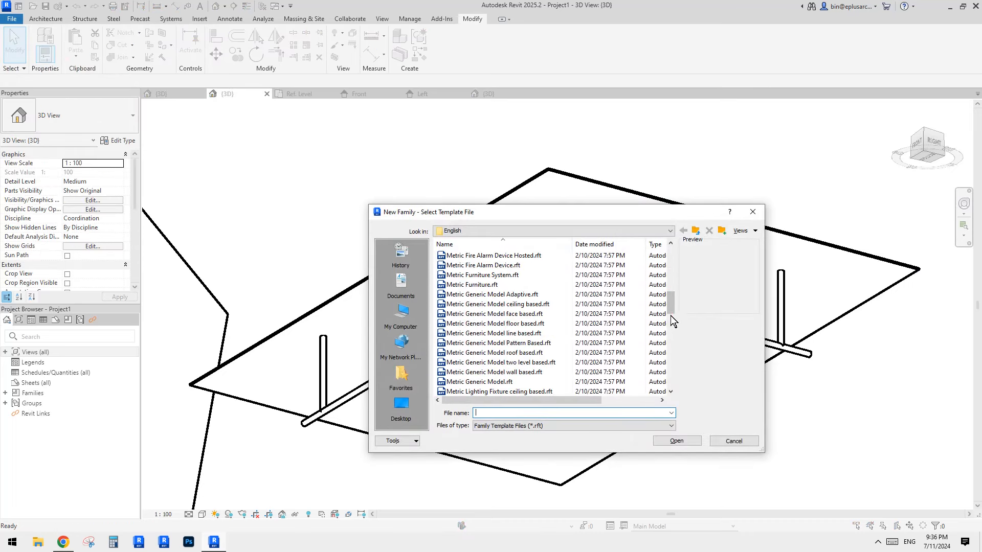
{"action": "left_click", "coordinate": [519, 295]}
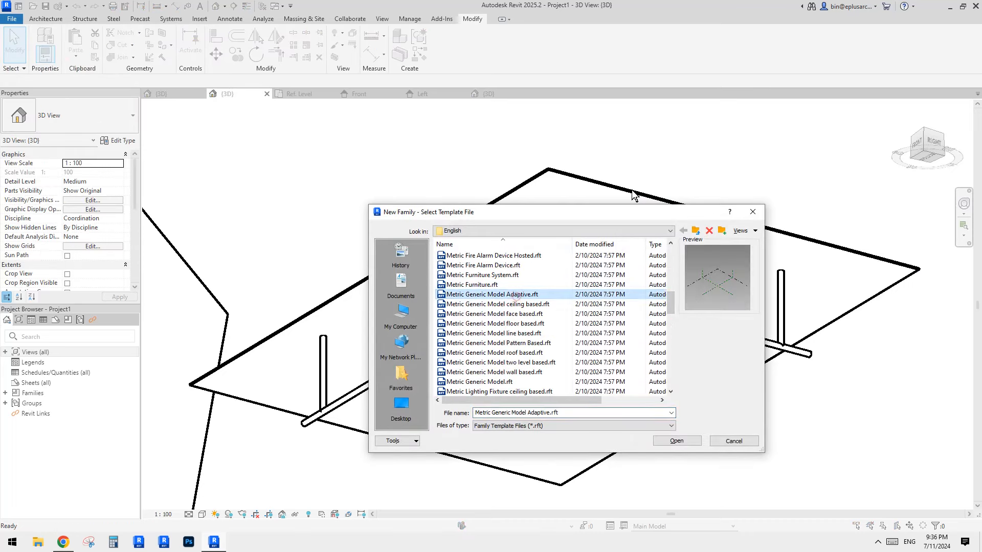
{"action": "left_click", "coordinate": [680, 441]}
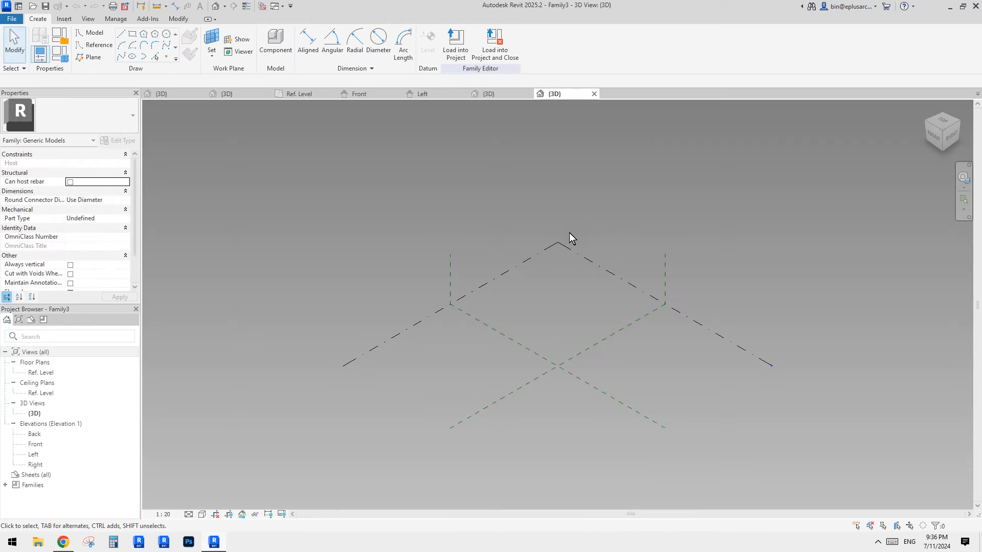
{"action": "middle_click_drag", "start_coordinate": [552, 327], "coordinate": [545, 302]}
{"action": "scroll", "coordinate": [544, 327], "scroll_direction": "up", "scroll_amount": 4}
{"action": "mouse_move", "coordinate": [530, 347]}
{"action": "middle_mouse_down"}
{"action": "mouse_move", "coordinate": [530, 322]}
{"action": "mouse_move", "coordinate": [534, 337]}
{"action": "middle_mouse_up"}
{"action": "scroll", "coordinate": [536, 328], "scroll_direction": "down", "scroll_amount": 1}
{"action": "mouse_move", "coordinate": [222, 546]}
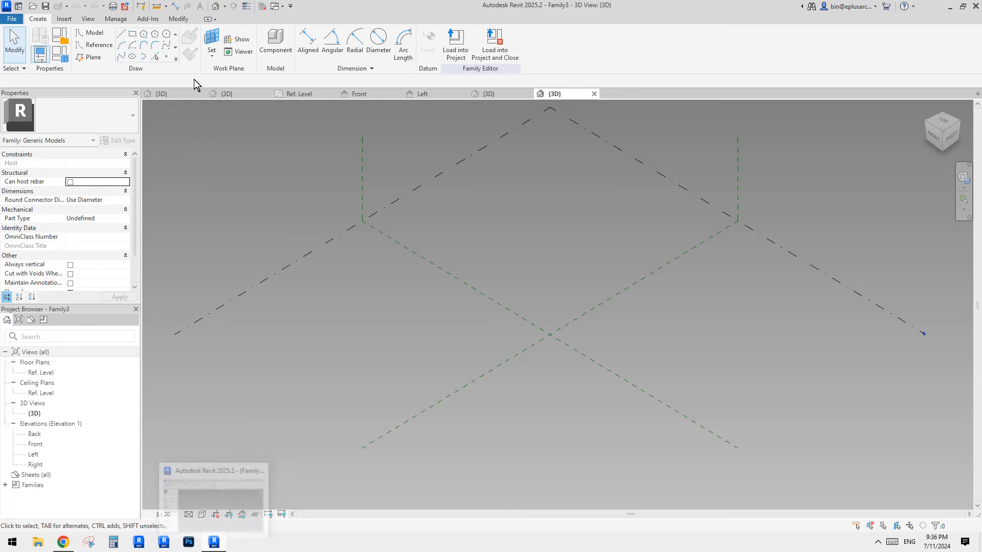
Step: Check the ceiling-based cloth hanger photo in Chrome, and return to the Project1 3D view in Revit
{"action": "left_click", "coordinate": [63, 543]}
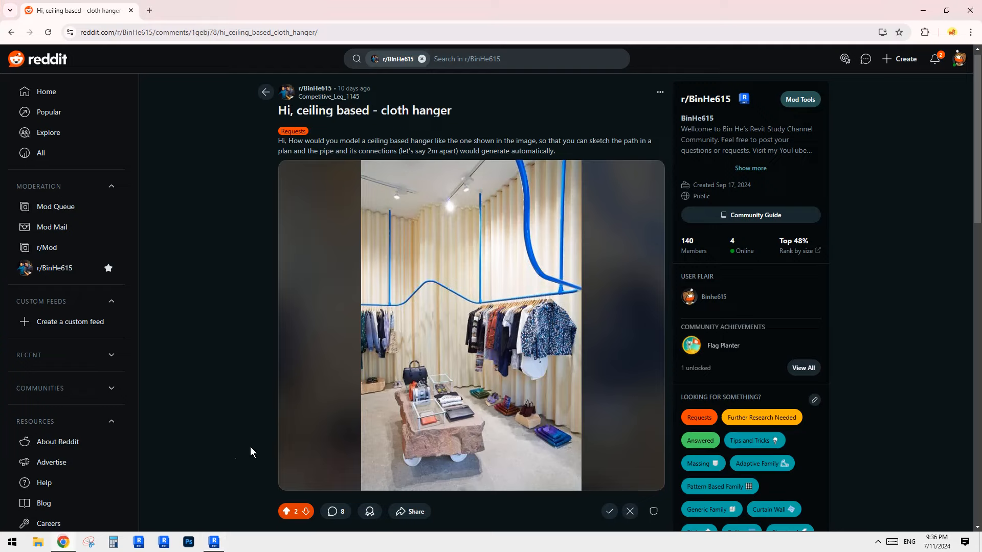
{"action": "left_click", "coordinate": [214, 537]}
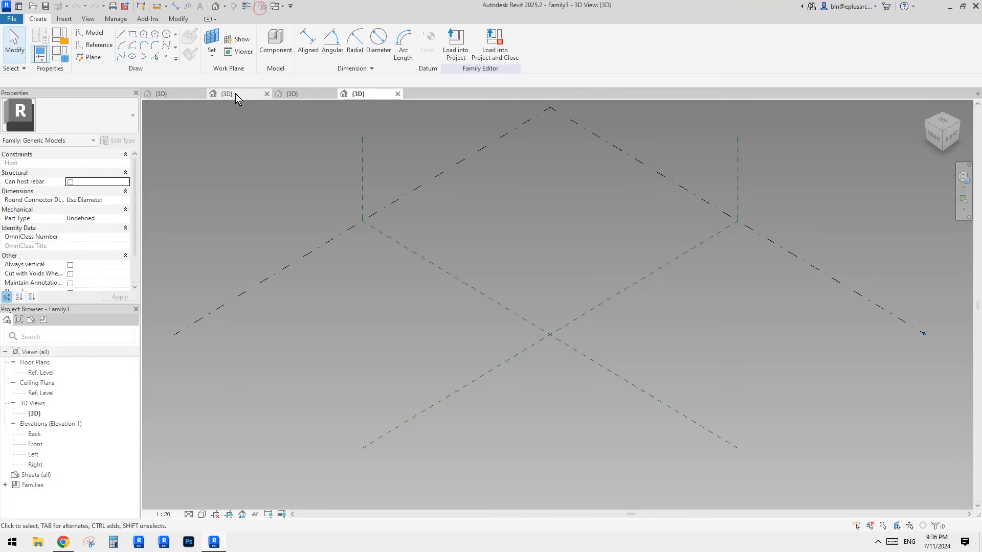
{"action": "left_click", "coordinate": [302, 98]}
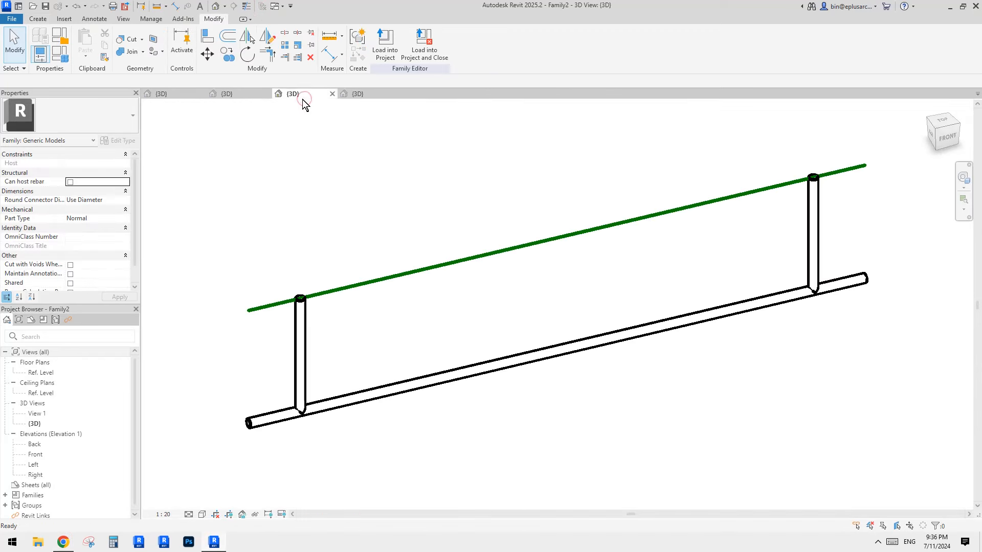
{"action": "left_click", "coordinate": [227, 94]}
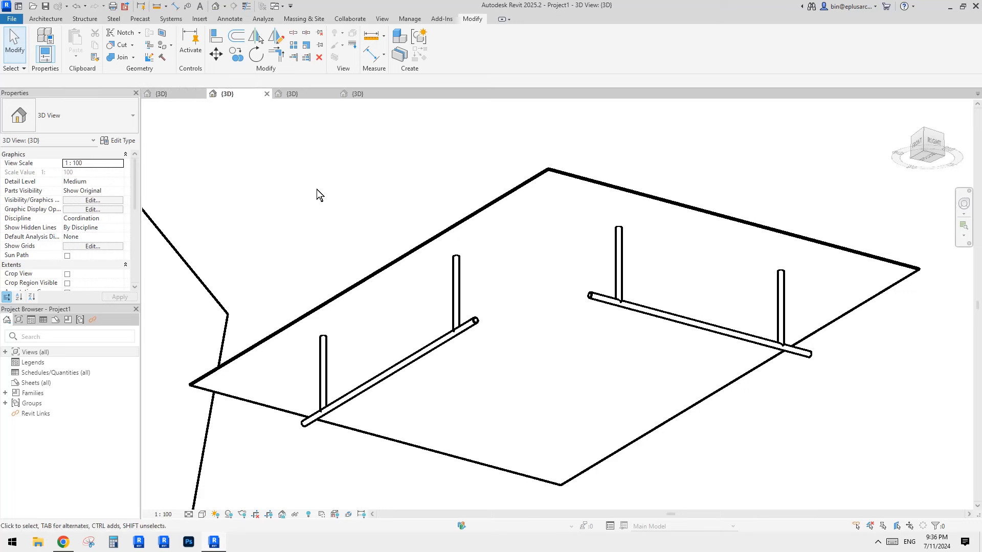
Step: Set the scale of Project1's 3D view to 1 : 20
{"action": "scroll", "coordinate": [560, 257], "scroll_direction": "up", "scroll_amount": 8}
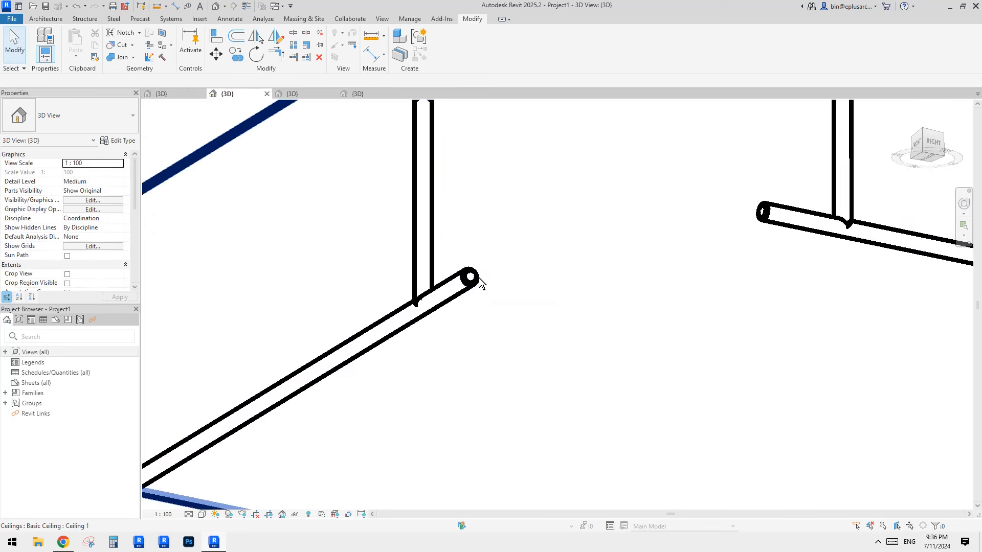
{"action": "middle_click_drag", "start_coordinate": [788, 252], "coordinate": [772, 260]}
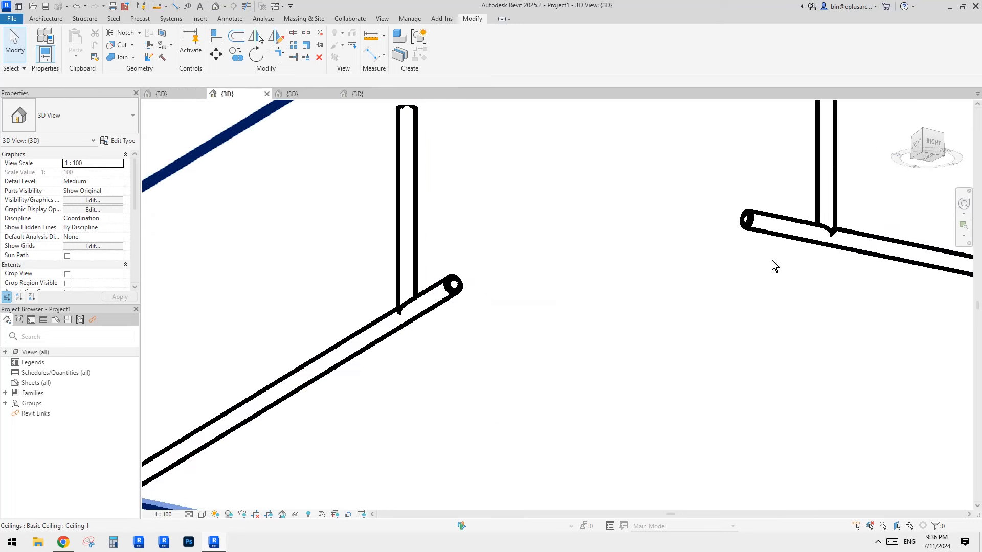
{"action": "left_click", "coordinate": [163, 514]}
{"action": "left_click", "coordinate": [187, 412]}
{"action": "scroll", "coordinate": [435, 309], "scroll_direction": "down", "scroll_amount": 3}
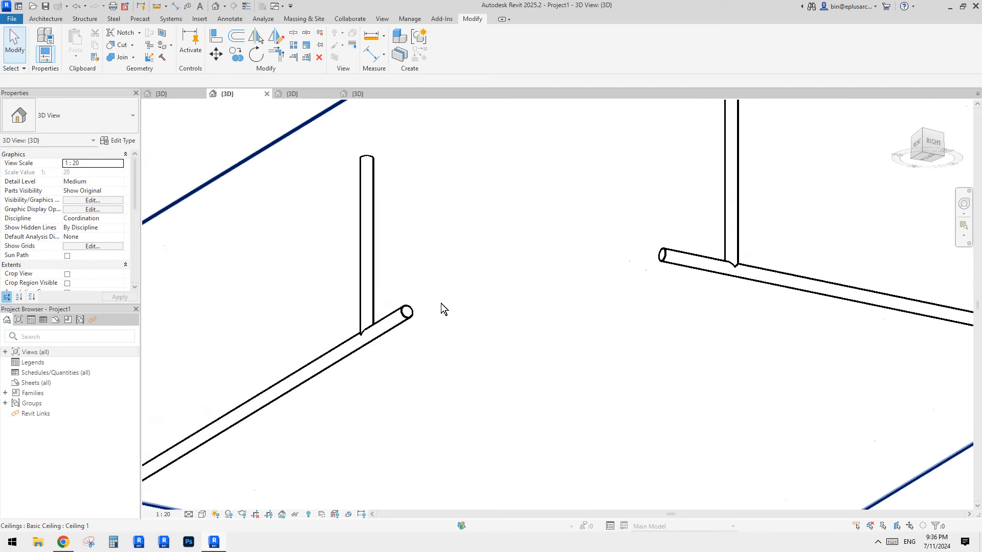
Step: Place two reference points on the Ref. Level of the new generic model family and make both of them adaptive
{"action": "left_click", "coordinate": [358, 93]}
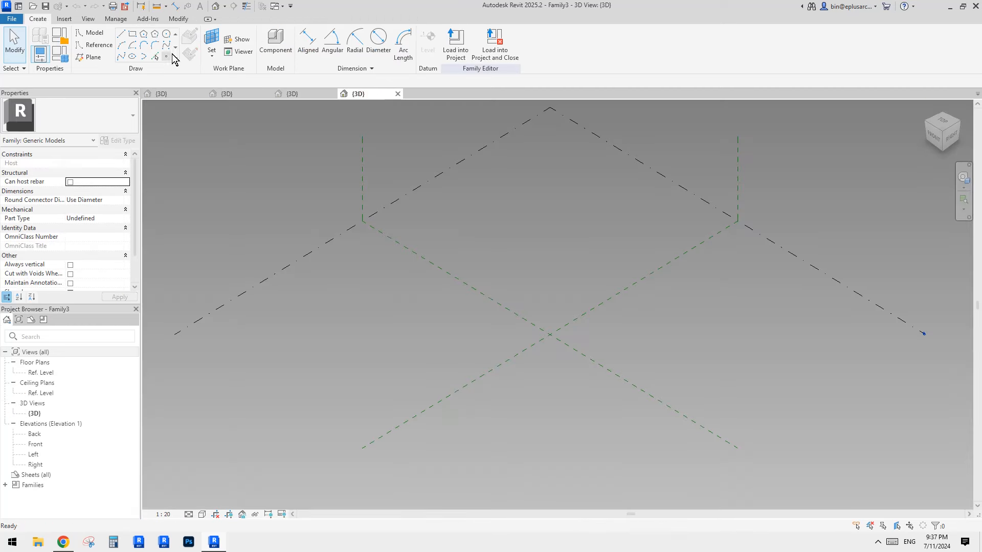
{"action": "left_click", "coordinate": [167, 55]}
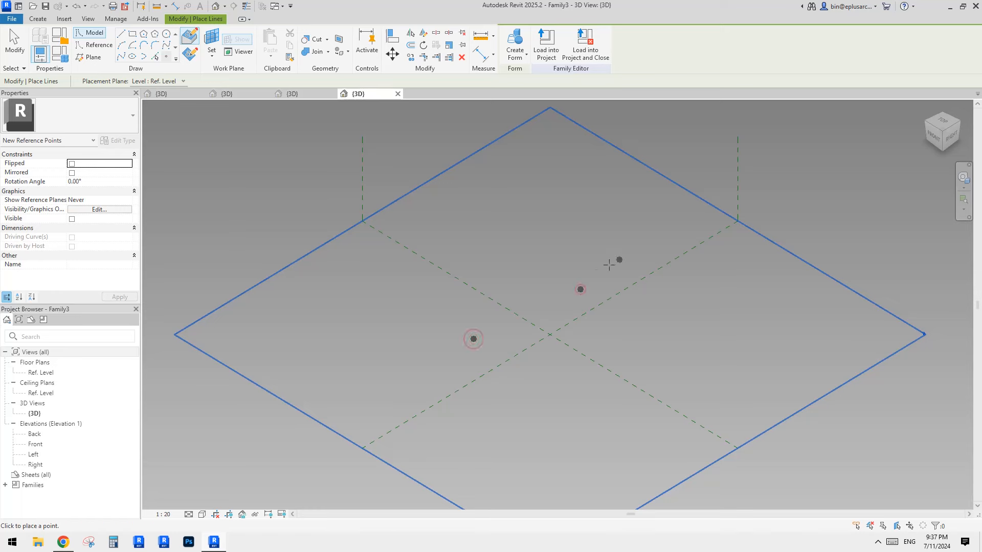
{"action": "key", "text": "Escape"}
{"action": "key", "text": "Escape"}
{"action": "left_click_drag", "start_coordinate": [467, 277], "coordinate": [625, 339]}
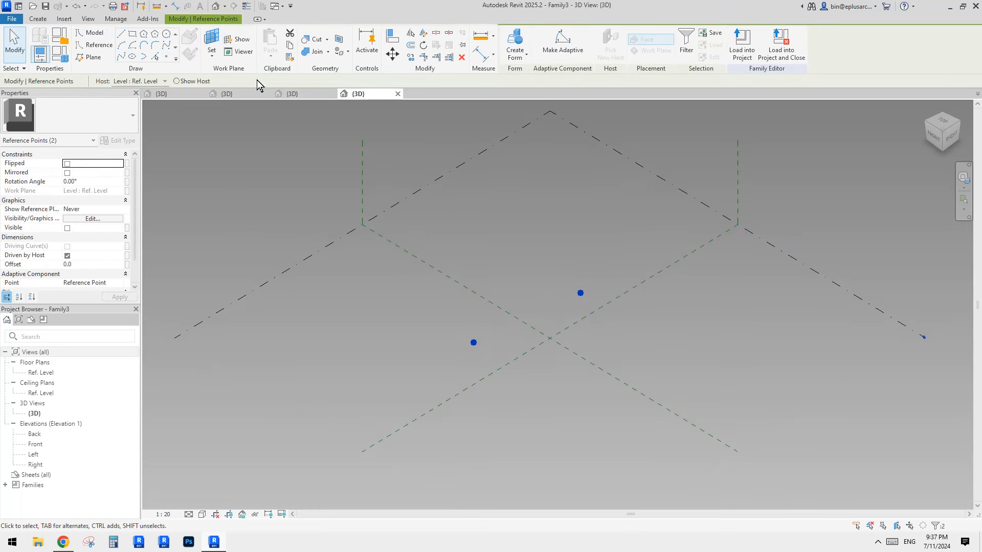
{"action": "left_click", "coordinate": [562, 46]}
{"action": "middle_click_drag", "start_coordinate": [586, 326], "coordinate": [521, 316], "text": "shift"}
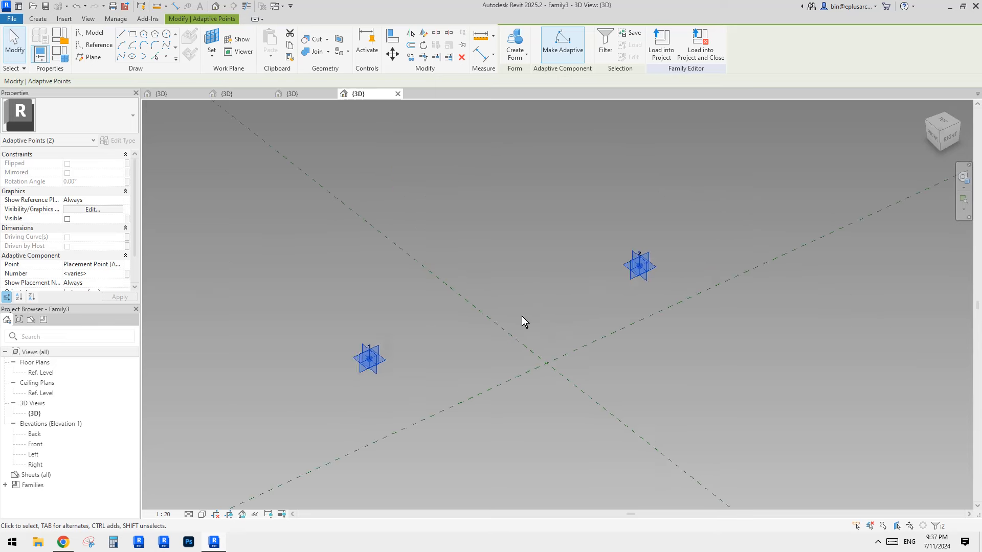
{"action": "left_click", "coordinate": [521, 316]}
Step: Connect adaptive points 1 and 2 with a model line running through both points
{"action": "left_click", "coordinate": [361, 357]}
{"action": "left_click", "coordinate": [646, 274], "text": "ctrl"}
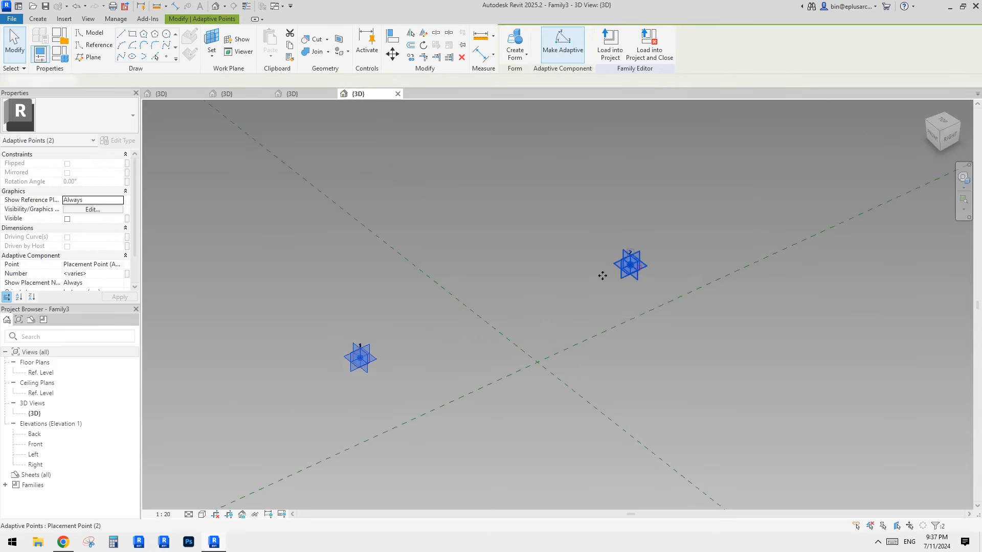
{"action": "left_click", "coordinate": [124, 61]}
{"action": "middle_click_drag", "start_coordinate": [520, 305], "coordinate": [460, 318]}
{"action": "left_click", "coordinate": [514, 324]}
{"action": "left_click", "coordinate": [505, 302]}
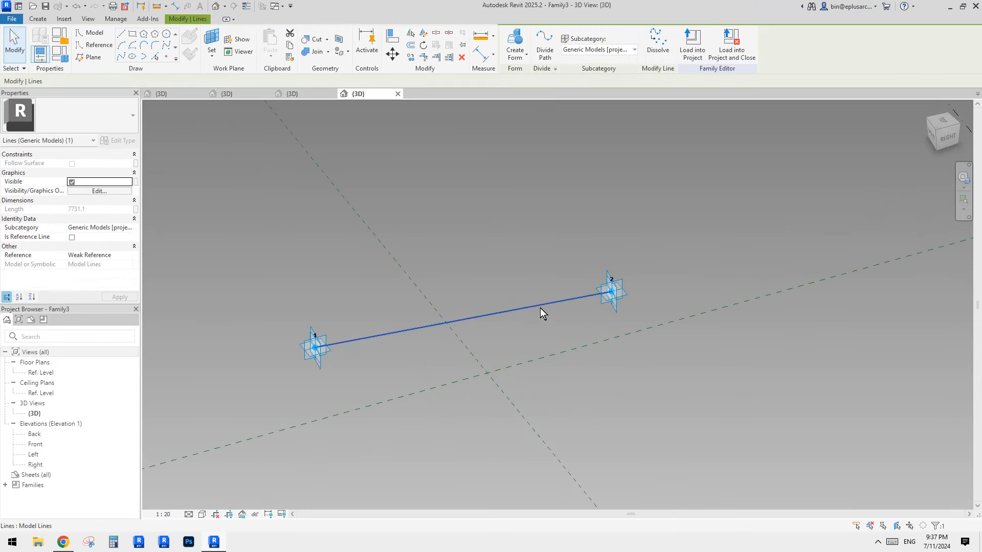
Step: Load the adaptive line family into Project1 only
{"action": "middle_click_drag", "start_coordinate": [546, 301], "coordinate": [538, 152], "text": "shift"}
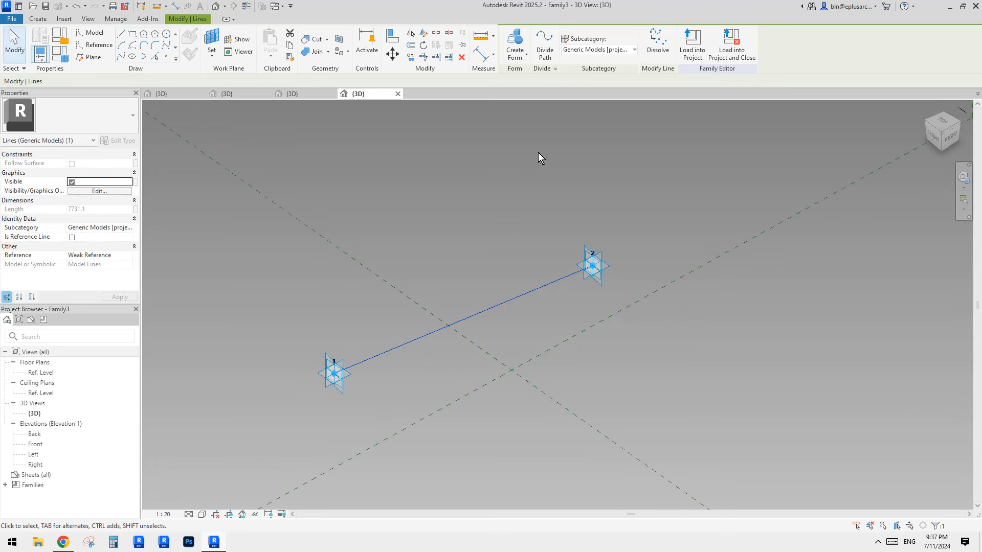
{"action": "left_click", "coordinate": [697, 51]}
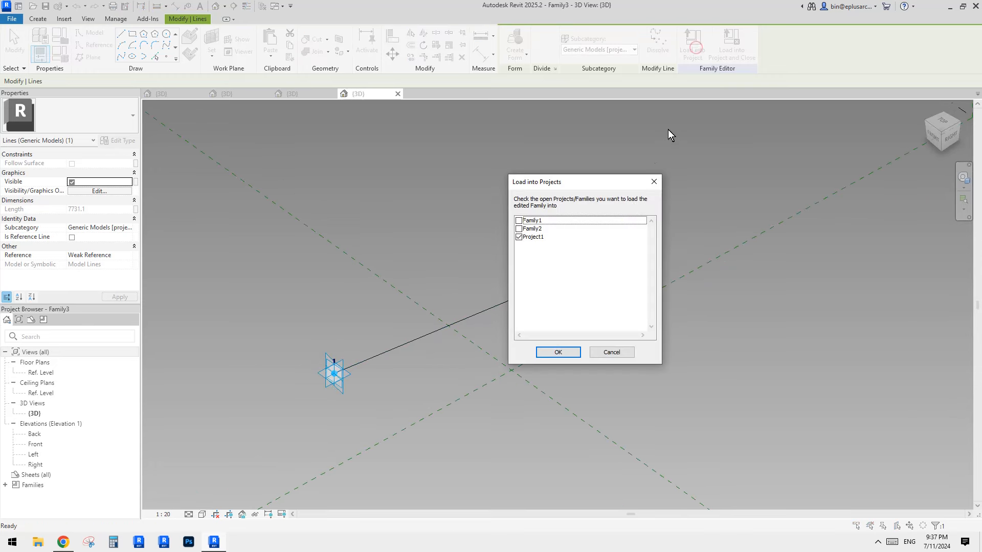
{"action": "left_click", "coordinate": [559, 353]}
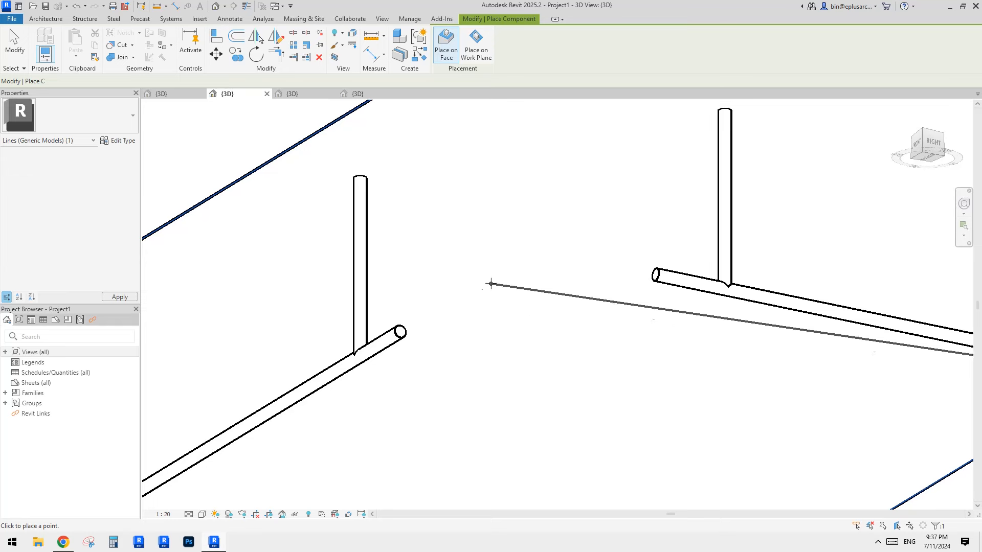
Step: Place the Family3 adaptive line between the facing rail ends of the two hangers, using the Center snap at the first end
{"action": "scroll", "coordinate": [428, 329], "scroll_direction": "up", "scroll_amount": 2}
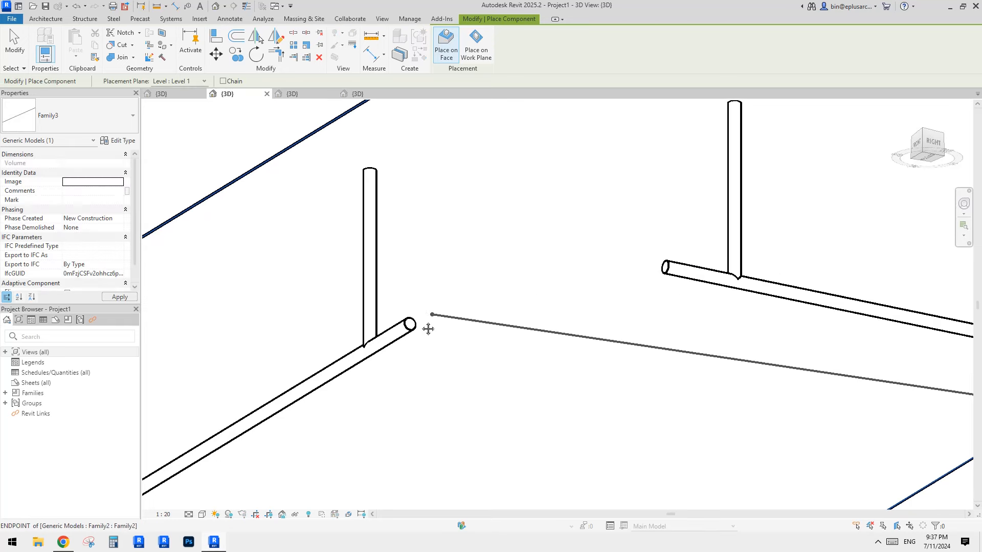
{"action": "key", "text": "s"}
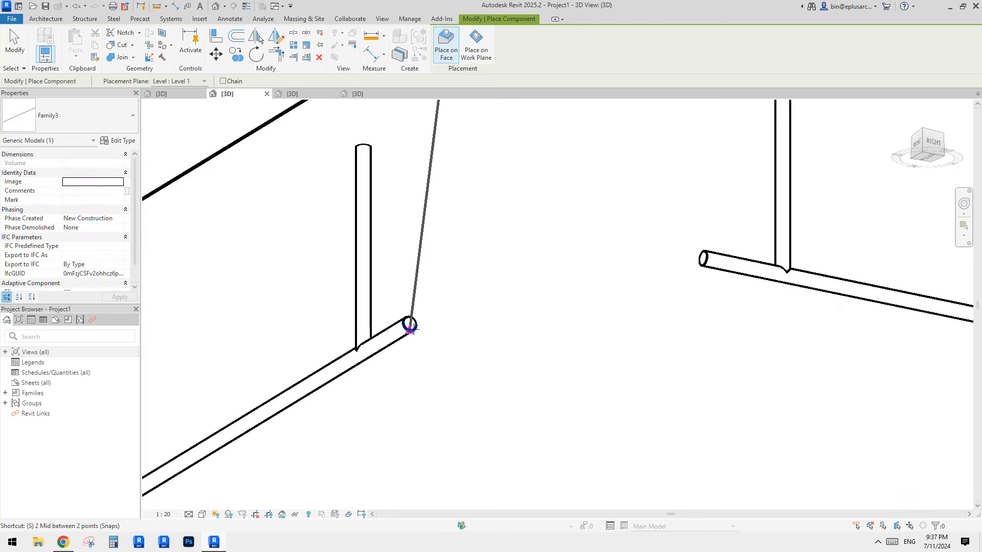
{"action": "key", "text": "c"}
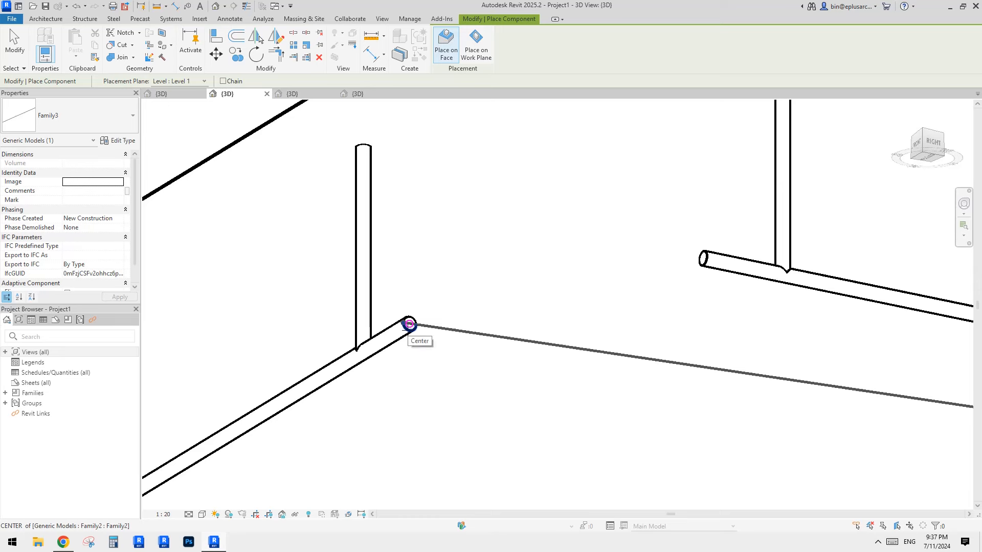
{"action": "left_click", "coordinate": [409, 325]}
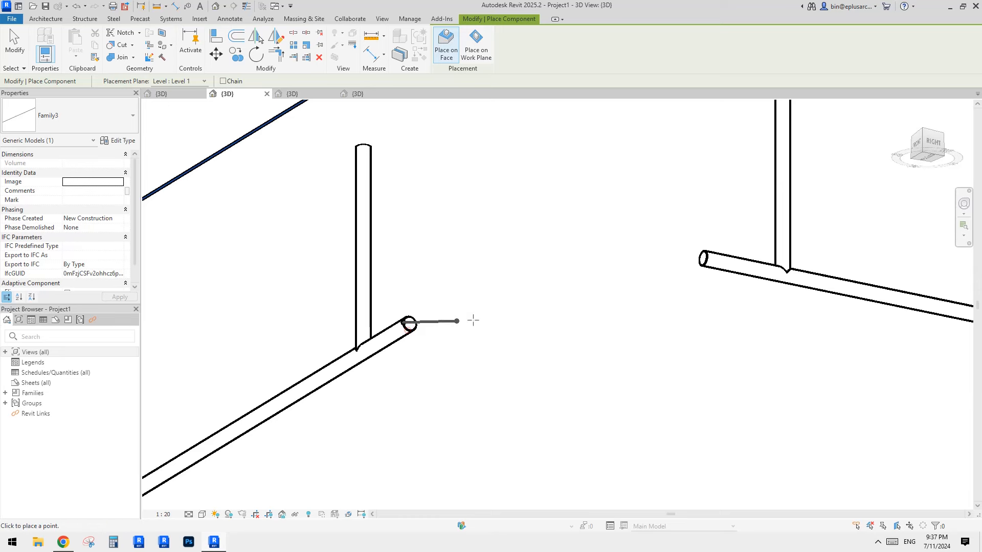
{"action": "left_click", "coordinate": [703, 260]}
{"action": "key", "text": "Escape"}
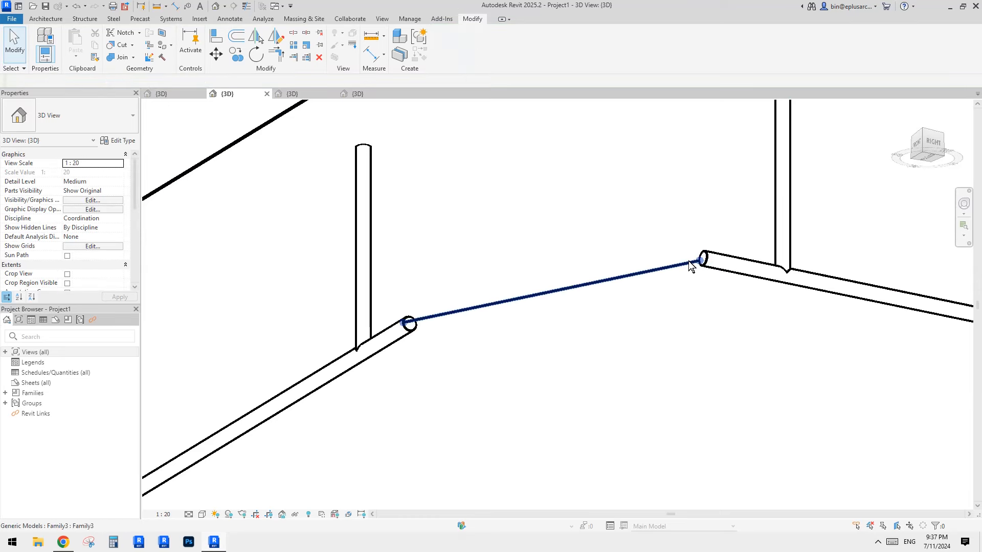
Step: Inspect how the placed adaptive line meets the rail end, and delete the line
{"action": "left_click", "coordinate": [685, 267]}
{"action": "left_click", "coordinate": [685, 265]}
{"action": "middle_click_drag", "start_coordinate": [690, 268], "coordinate": [391, 226], "text": "shift"}
{"action": "scroll", "coordinate": [390, 226], "scroll_direction": "up", "scroll_amount": 1}
{"action": "left_click", "coordinate": [404, 234]}
{"action": "left_click", "coordinate": [411, 244]}
{"action": "middle_click_drag", "start_coordinate": [466, 236], "coordinate": [514, 253]}
{"action": "key", "text": "Delete"}
Step: Place the Family3 component from the centre of one hanger's rail end to the centre of the other's
{"action": "left_click", "coordinate": [45, 18]}
{"action": "left_click", "coordinate": [110, 44]}
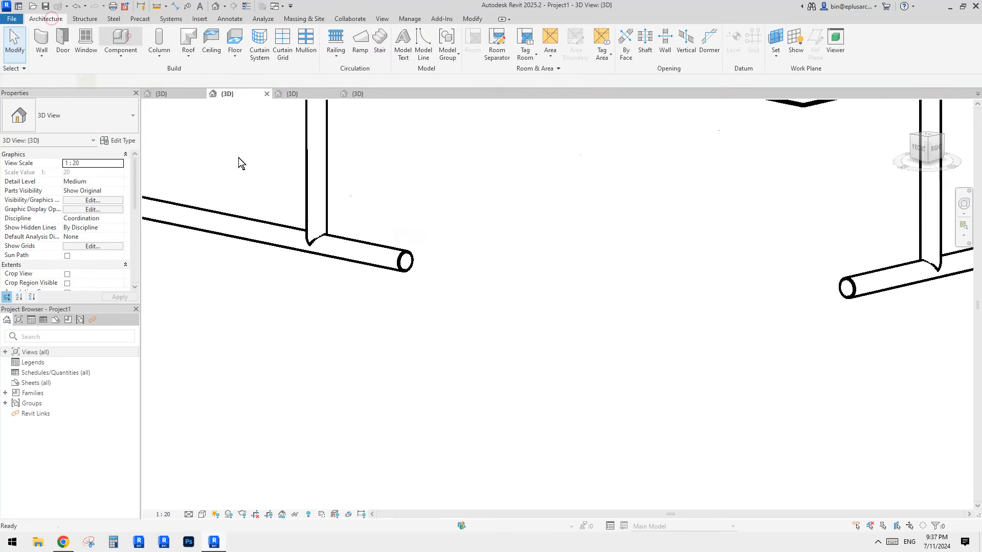
{"action": "left_click", "coordinate": [405, 262]}
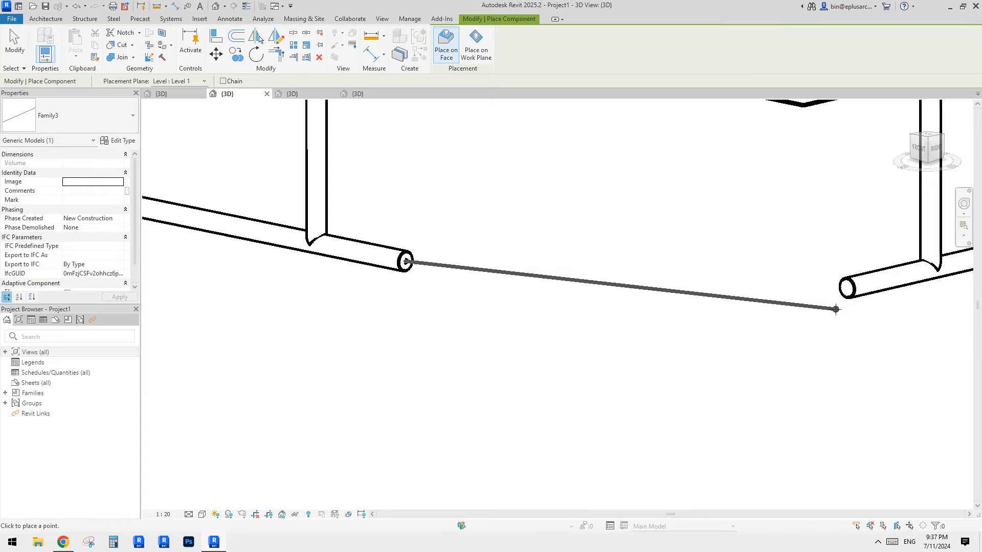
{"action": "left_click", "coordinate": [847, 289]}
{"action": "key", "text": "Escape"}
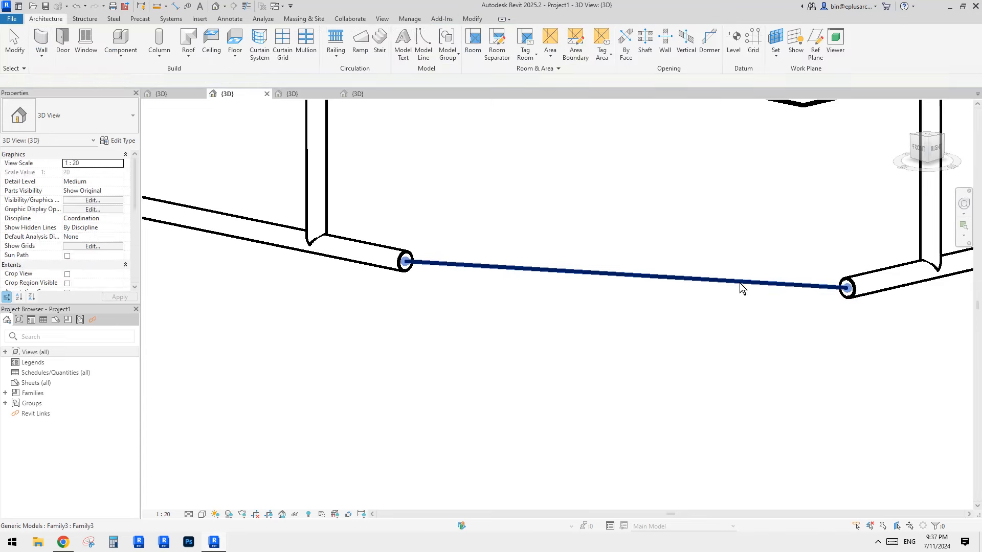
{"action": "left_click", "coordinate": [737, 282]}
Step: Move both hangers a little across the ceiling to test whether the ends of the adaptive line follow
{"action": "scroll", "coordinate": [732, 286], "scroll_direction": "down", "scroll_amount": 1}
{"action": "middle_click_drag", "start_coordinate": [664, 344], "coordinate": [633, 241], "text": "shift"}
{"action": "left_click", "coordinate": [675, 310]}
{"action": "left_click", "coordinate": [632, 240]}
{"action": "left_click_drag", "start_coordinate": [632, 240], "coordinate": [633, 261]}
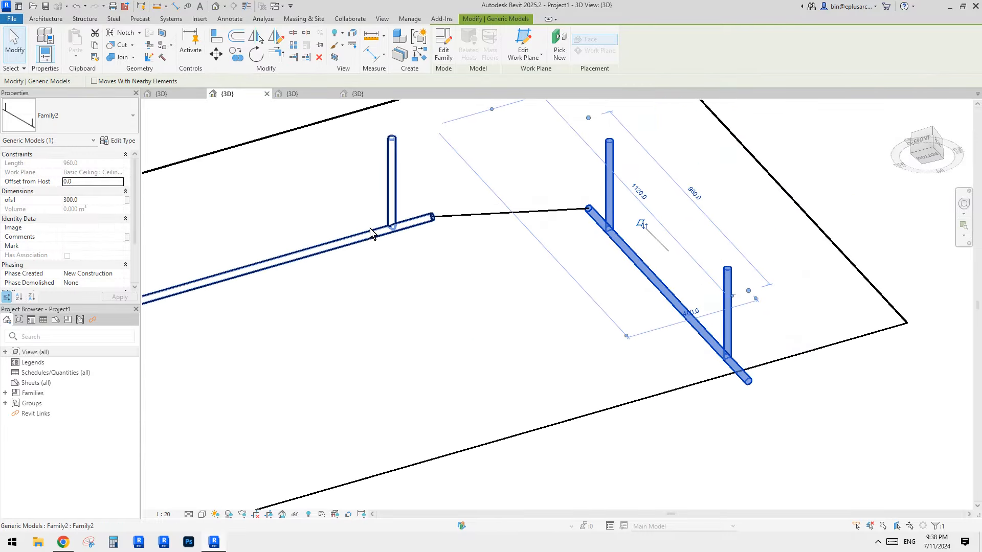
{"action": "left_click", "coordinate": [358, 237]}
{"action": "left_click_drag", "start_coordinate": [358, 237], "coordinate": [361, 216]}
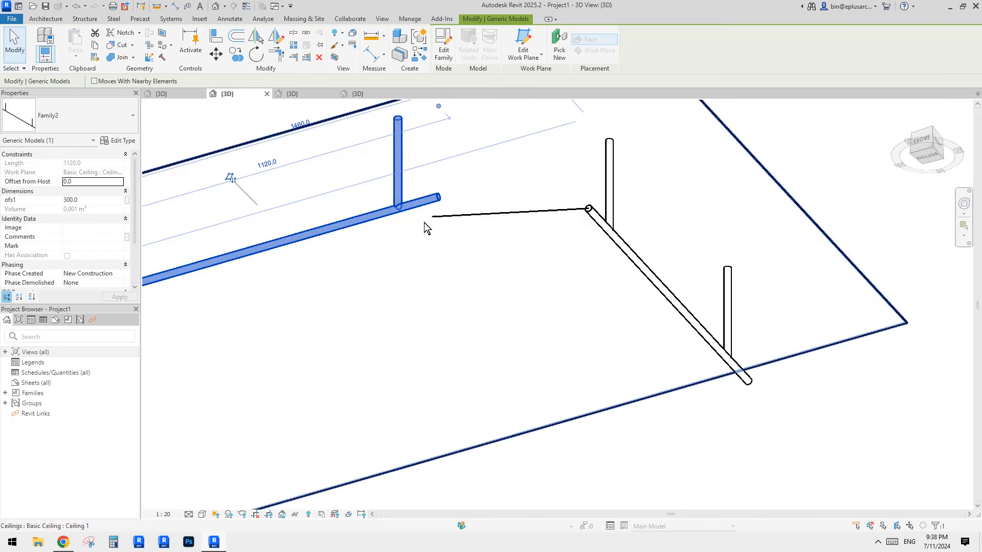
{"action": "middle_click_drag", "start_coordinate": [609, 232], "coordinate": [441, 223], "text": "shift"}
{"action": "key", "text": "Escape"}
Step: Pick a new host for the adaptive line's detached point at the centre of the nearby hanger's rail end
{"action": "left_click", "coordinate": [412, 269]}
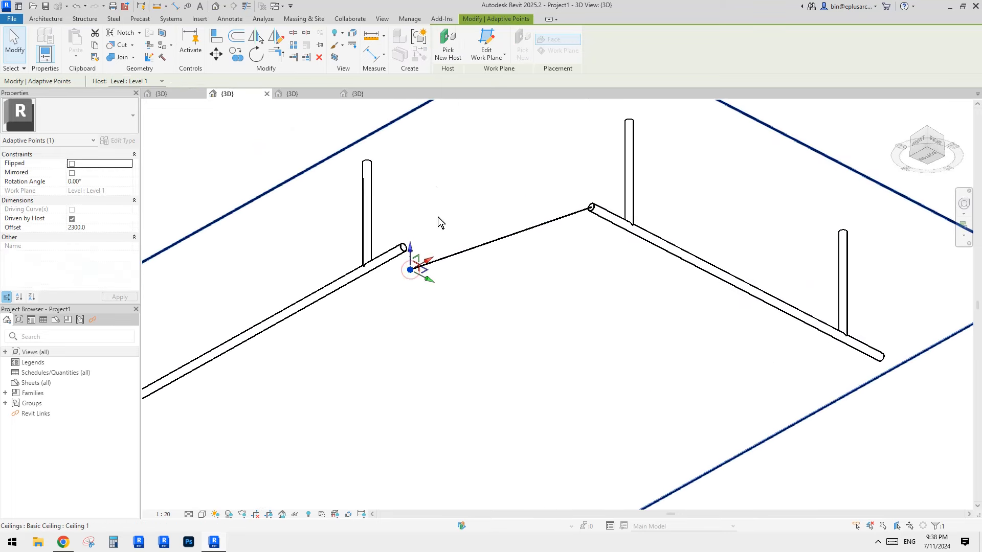
{"action": "left_click", "coordinate": [447, 44]}
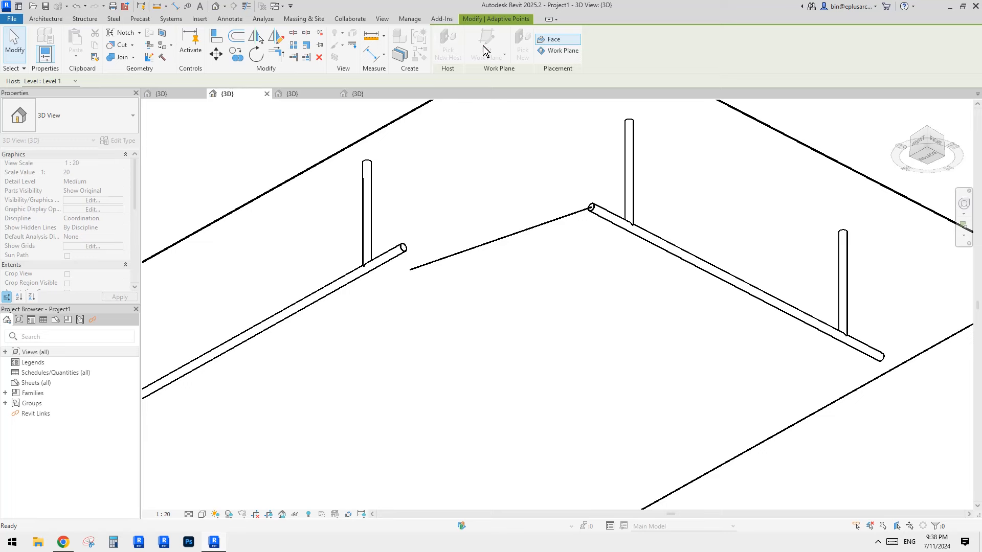
{"action": "scroll", "coordinate": [404, 251], "scroll_direction": "up", "scroll_amount": 3}
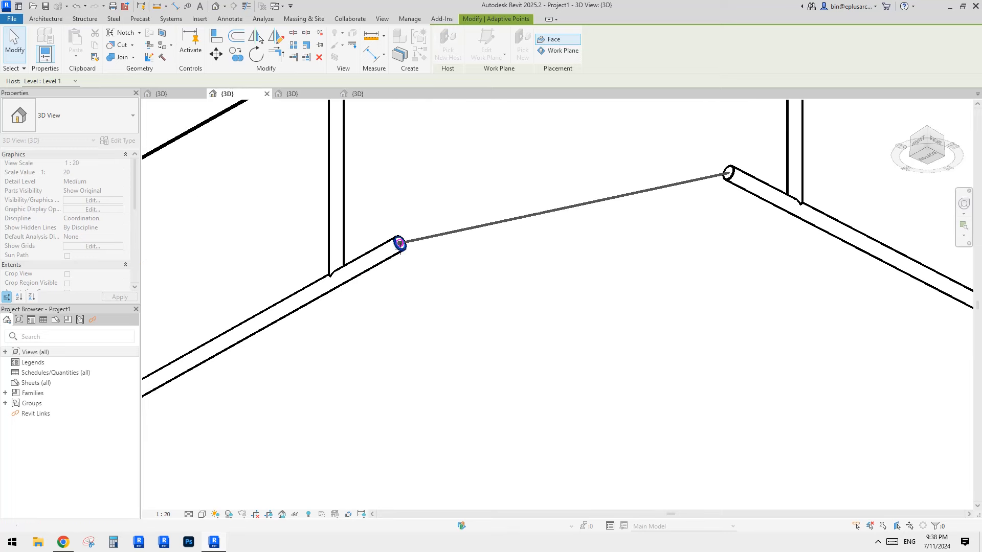
{"action": "left_click", "coordinate": [400, 244]}
Step: Move the hanger at the rehosted point slightly across the ceiling to test the line's attachment
{"action": "left_click", "coordinate": [361, 265]}
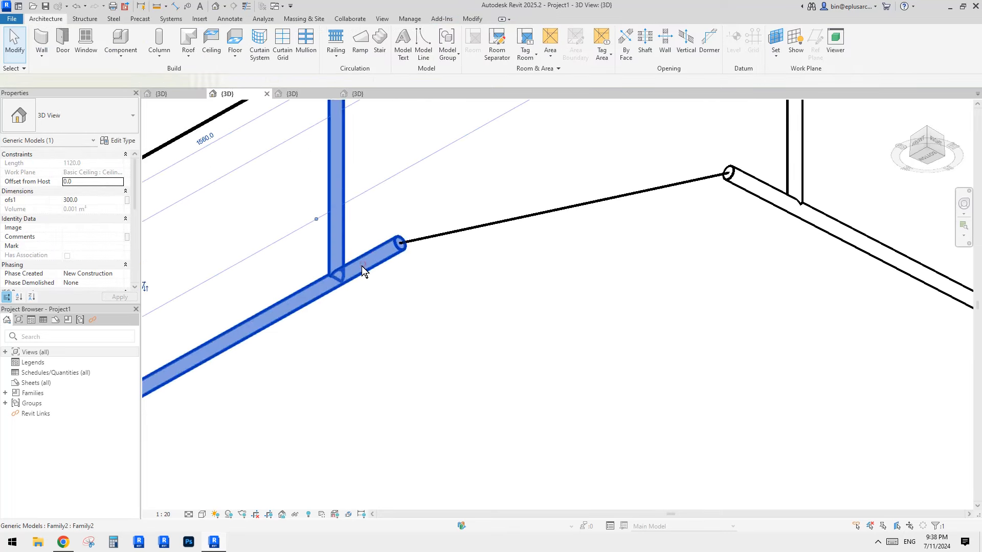
{"action": "scroll", "coordinate": [361, 265], "scroll_direction": "down", "scroll_amount": 1}
{"action": "left_click_drag", "start_coordinate": [362, 264], "coordinate": [347, 256]}
{"action": "scroll", "coordinate": [506, 228], "scroll_direction": "down", "scroll_amount": 3}
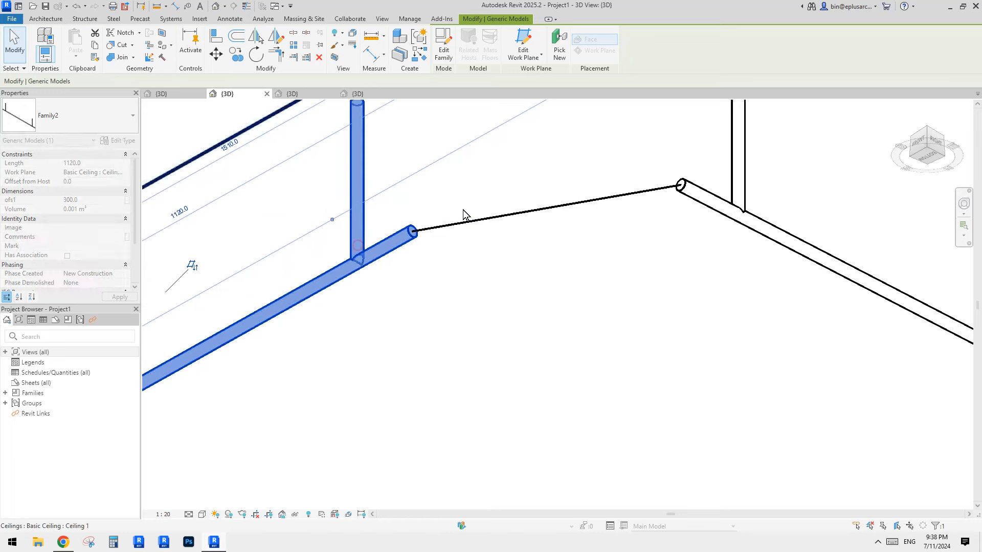
{"action": "key", "text": "Escape"}
Step: Examine the adaptive line between the two hangers, checking up close how its point meets the rail end
{"action": "scroll", "coordinate": [507, 229], "scroll_direction": "down", "scroll_amount": 2}
{"action": "scroll", "coordinate": [524, 246], "scroll_direction": "up", "scroll_amount": 2}
{"action": "left_click", "coordinate": [524, 244]}
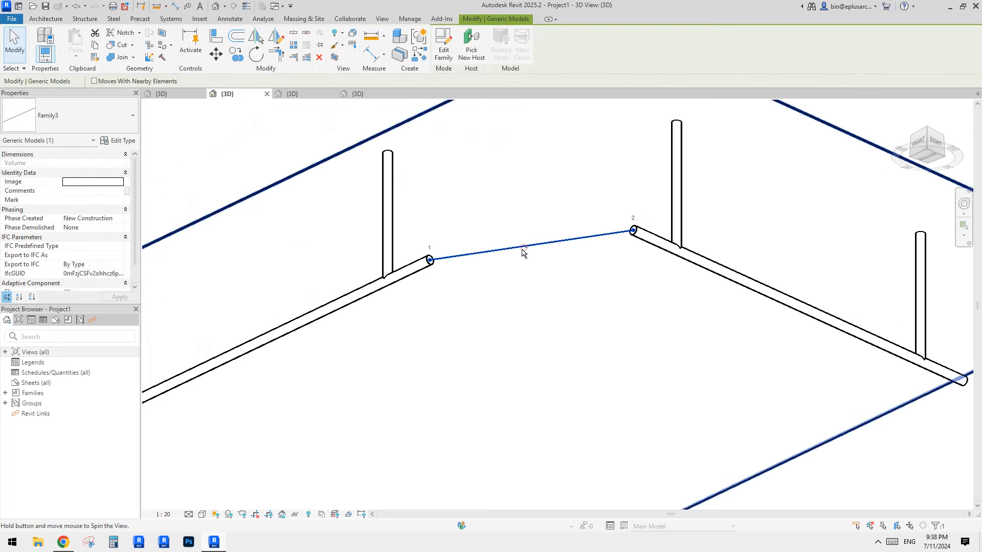
{"action": "scroll", "coordinate": [511, 242], "scroll_direction": "up", "scroll_amount": 2}
{"action": "middle_click_drag", "start_coordinate": [510, 242], "coordinate": [513, 212]}
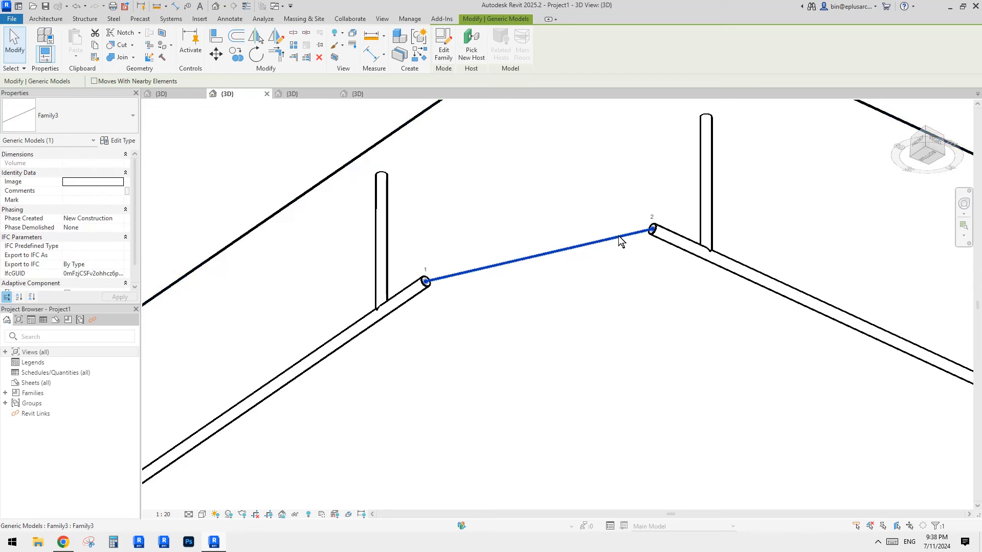
{"action": "scroll", "coordinate": [430, 280], "scroll_direction": "up", "scroll_amount": 3}
{"action": "scroll", "coordinate": [424, 287], "scroll_direction": "up", "scroll_amount": 2}
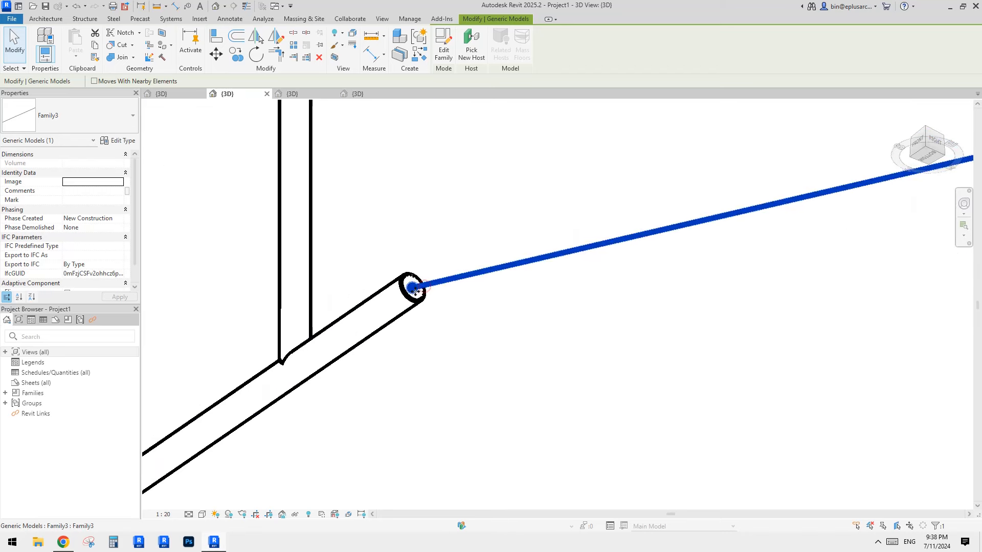
{"action": "scroll", "coordinate": [414, 296], "scroll_direction": "down", "scroll_amount": 2}
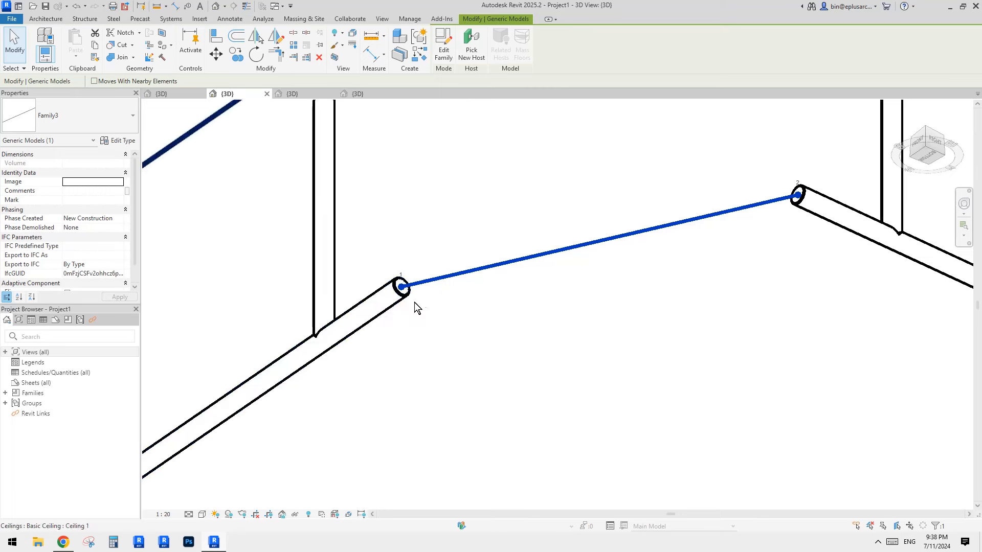
Step: Move the hanger at the adaptive line's first point slightly across the ceiling to test whether the line follows
{"action": "left_click", "coordinate": [354, 318]}
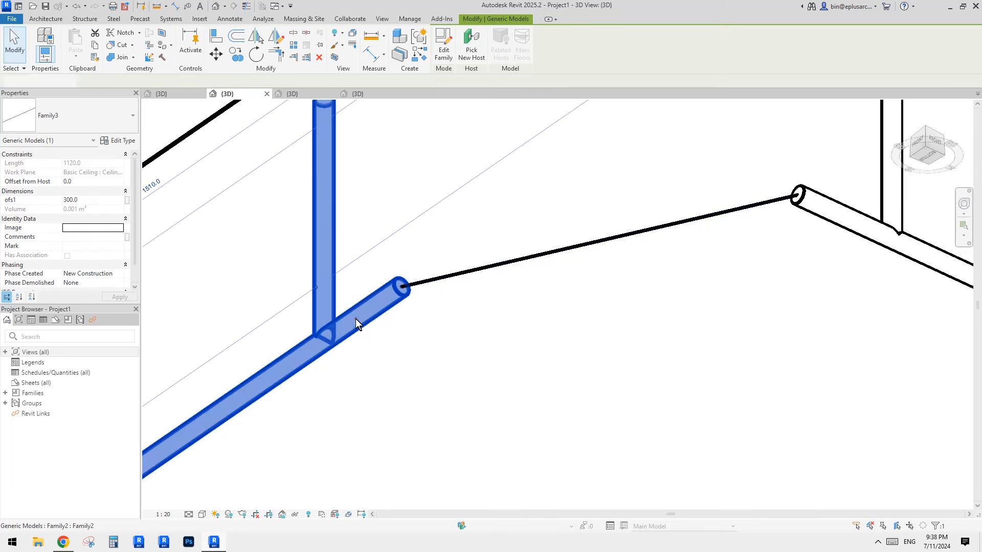
{"action": "middle_click_drag", "start_coordinate": [355, 318], "coordinate": [379, 255], "text": "shift"}
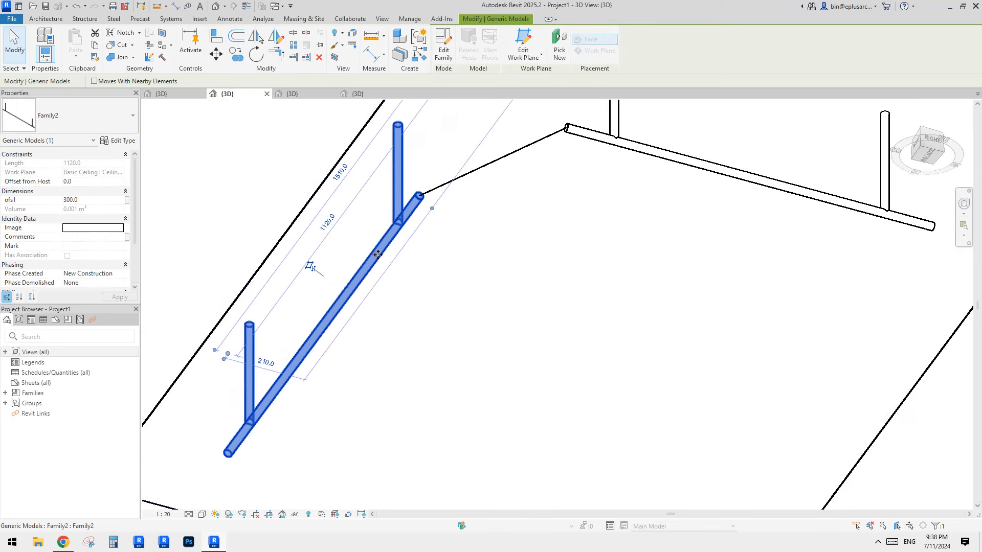
{"action": "left_click_drag", "start_coordinate": [377, 255], "coordinate": [439, 222]}
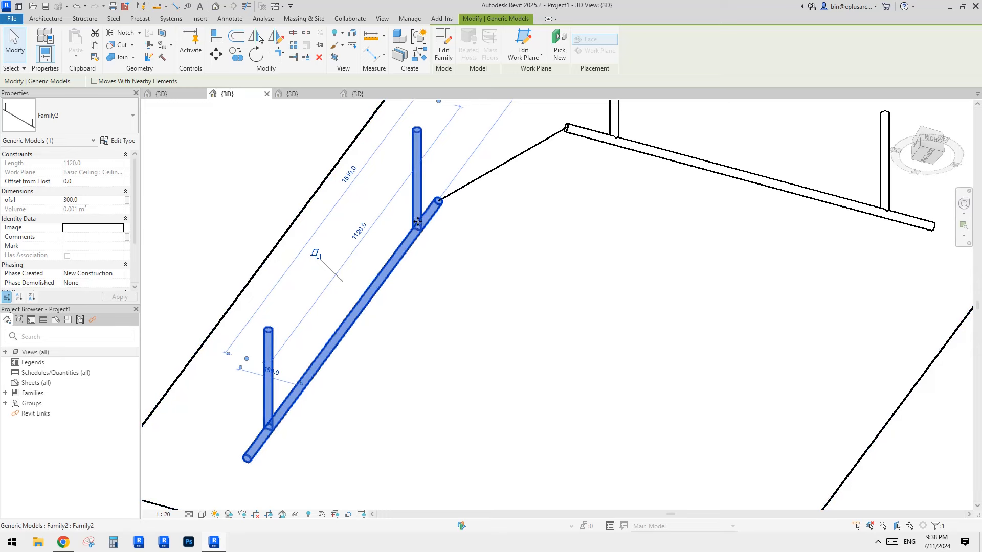
{"action": "scroll", "coordinate": [378, 179], "scroll_direction": "up", "scroll_amount": 2}
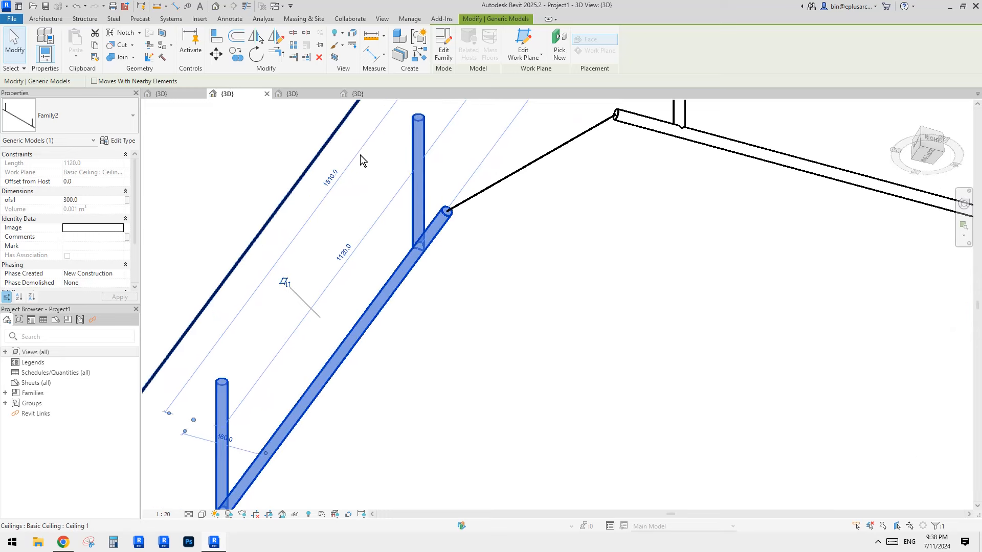
Step: In the two-point adaptive family, place a reference point at placement point 1, hosted on that point's horizontal reference plane
{"action": "left_click", "coordinate": [370, 93]}
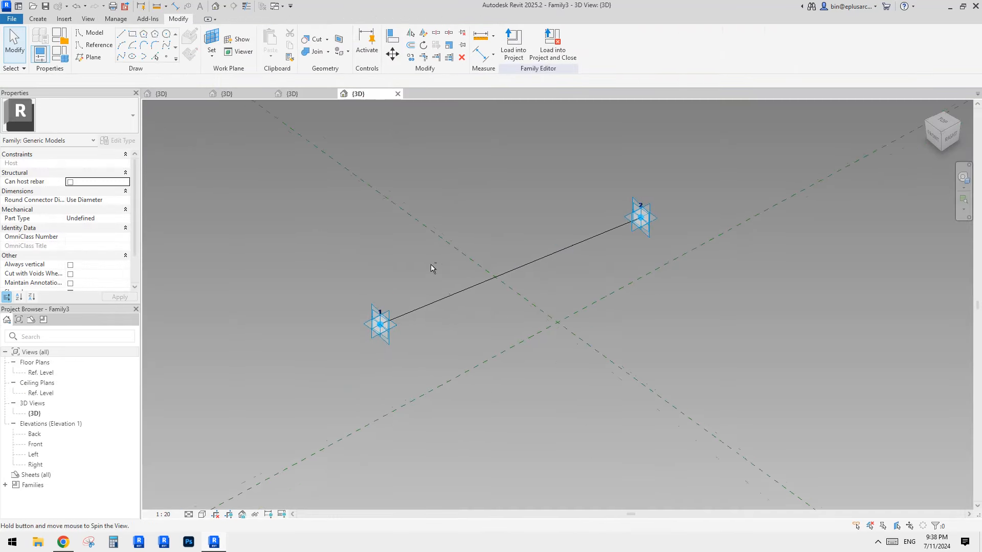
{"action": "middle_click_drag", "start_coordinate": [430, 264], "coordinate": [450, 303], "text": "shift"}
{"action": "left_click", "coordinate": [384, 318]}
{"action": "left_click", "coordinate": [397, 315]}
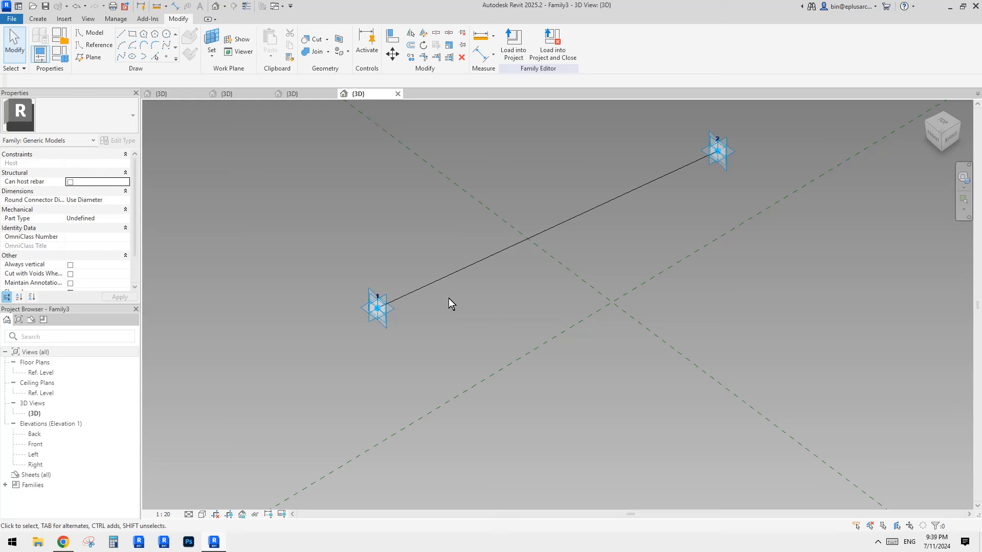
{"action": "mouse_move", "coordinate": [447, 302]}
{"action": "middle_mouse_down", "text": "shift"}
{"action": "mouse_move", "coordinate": [434, 308]}
{"action": "mouse_move", "coordinate": [449, 322]}
{"action": "middle_mouse_up", "text": "shift"}
{"action": "left_click", "coordinate": [386, 312]}
{"action": "scroll", "coordinate": [449, 322], "scroll_direction": "up", "scroll_amount": 1}
{"action": "left_click", "coordinate": [253, 184]}
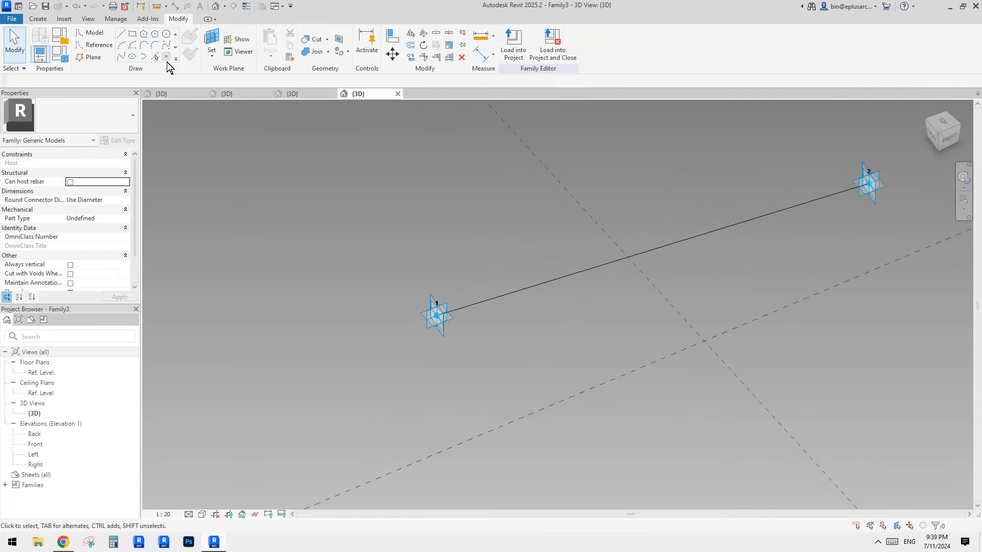
{"action": "left_click", "coordinate": [167, 57]}
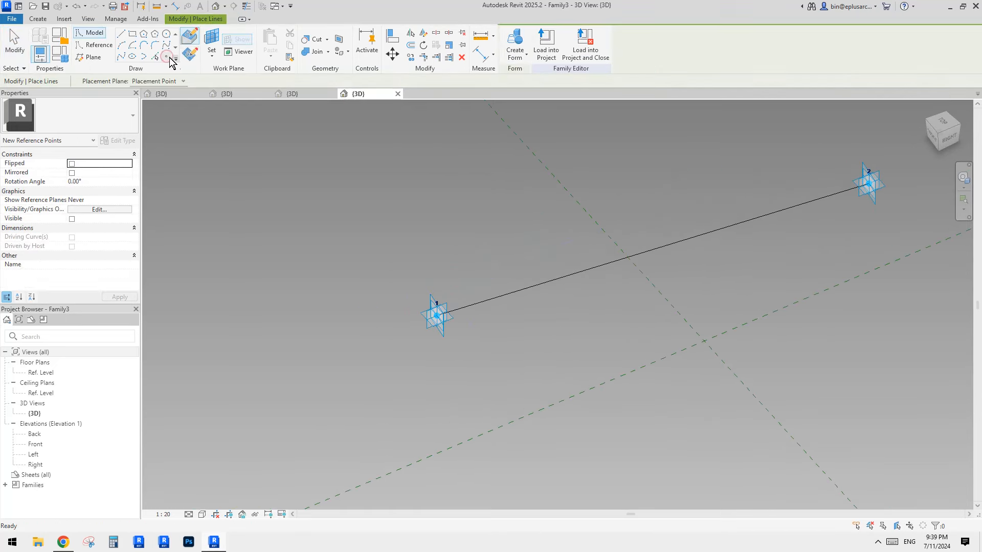
{"action": "left_click", "coordinate": [209, 47]}
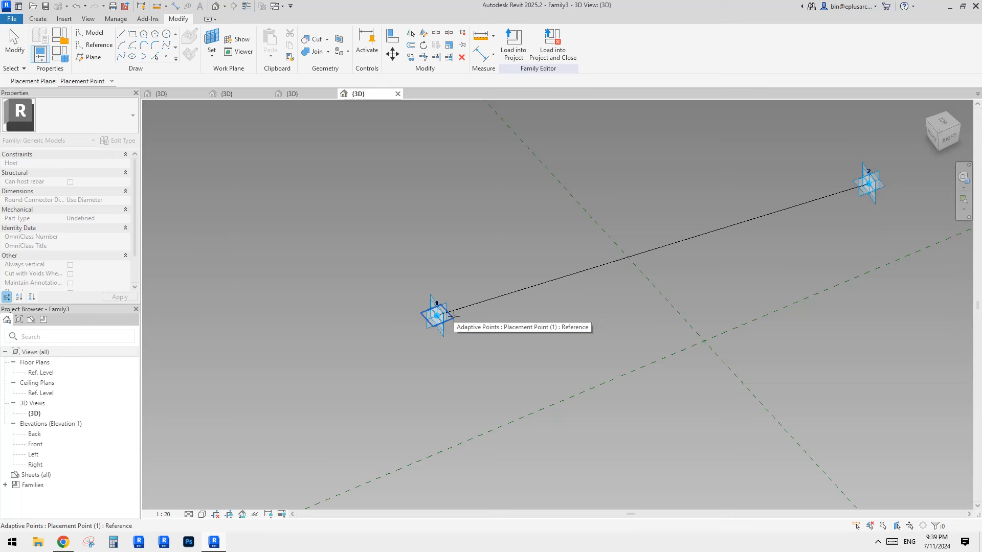
{"action": "left_click", "coordinate": [453, 314]}
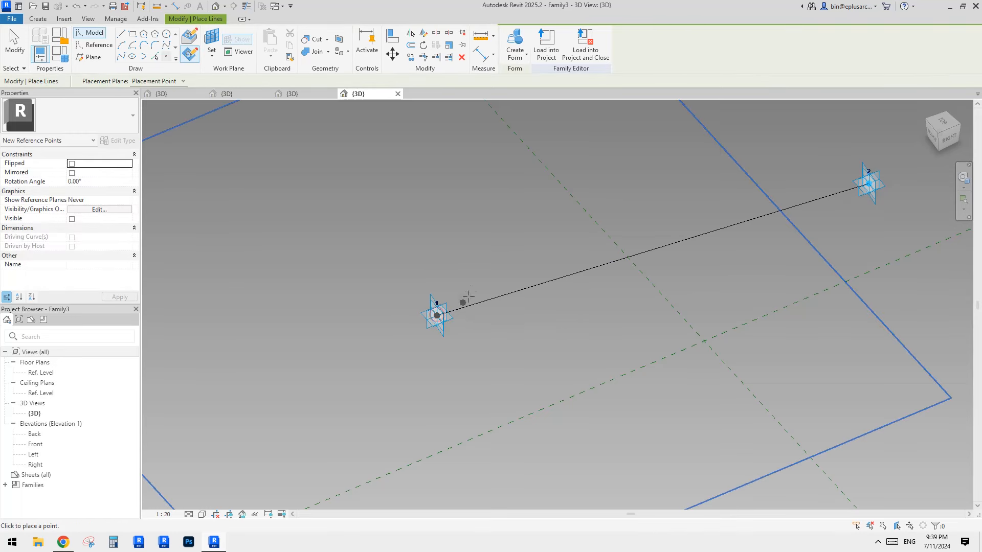
{"action": "key", "text": "Escape"}
{"action": "key", "text": "Escape"}
Step: Offset the new reference point vertically a short distance above placement point 1
{"action": "left_click", "coordinate": [437, 315]}
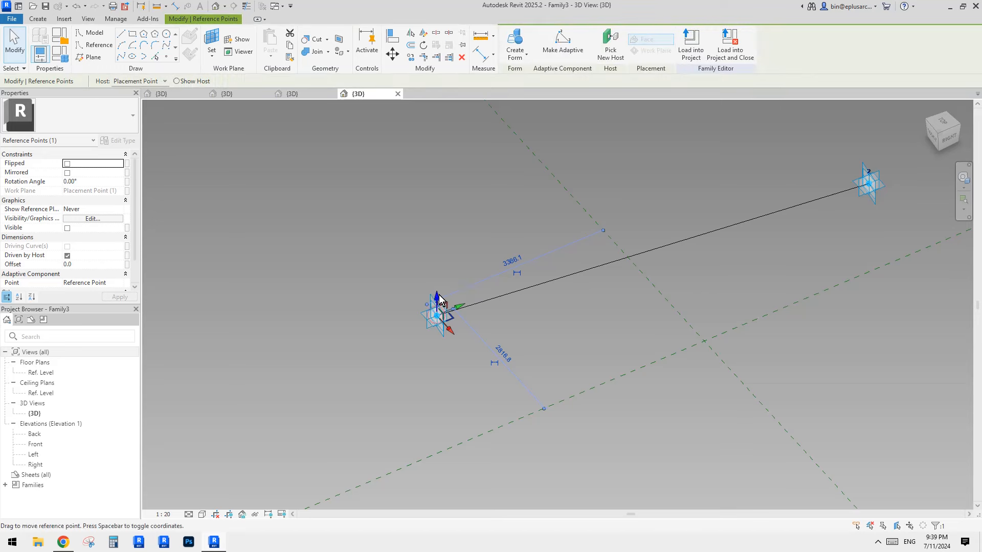
{"action": "left_click_drag", "start_coordinate": [439, 299], "coordinate": [437, 269]}
{"action": "middle_click_drag", "start_coordinate": [473, 292], "coordinate": [423, 290]}
Step: Place a reference point on placement point 2's horizontal plane and offset it a short distance above that point
{"action": "left_click", "coordinate": [167, 57]}
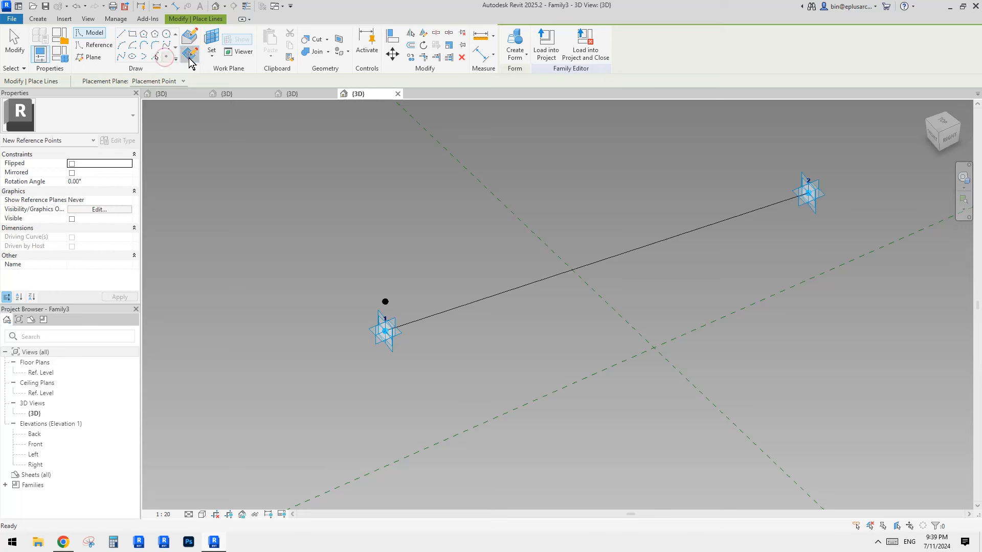
{"action": "key", "text": "Escape"}
{"action": "key", "text": "Escape"}
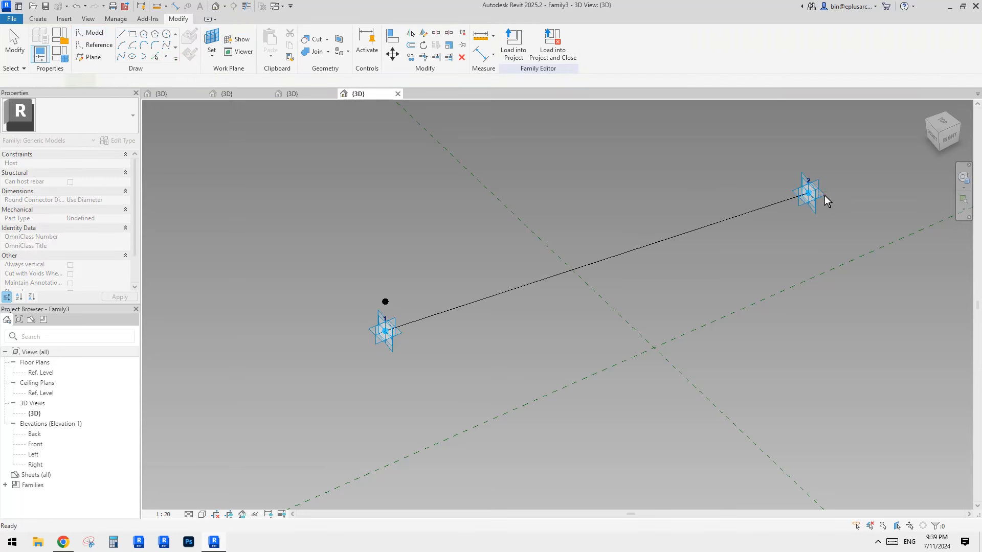
{"action": "left_click", "coordinate": [809, 193]}
{"action": "key", "text": "Escape"}
{"action": "key", "text": "Escape"}
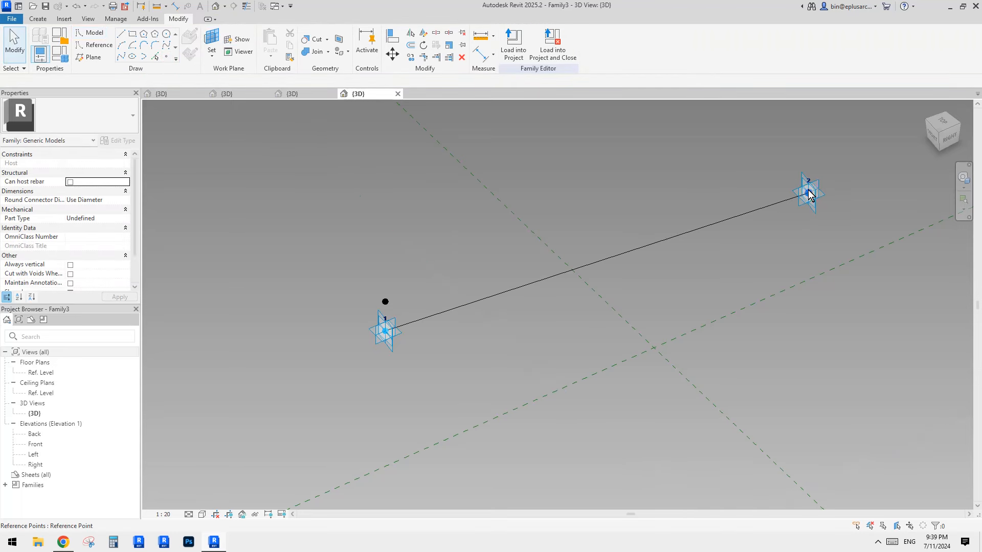
{"action": "left_click", "coordinate": [808, 194]}
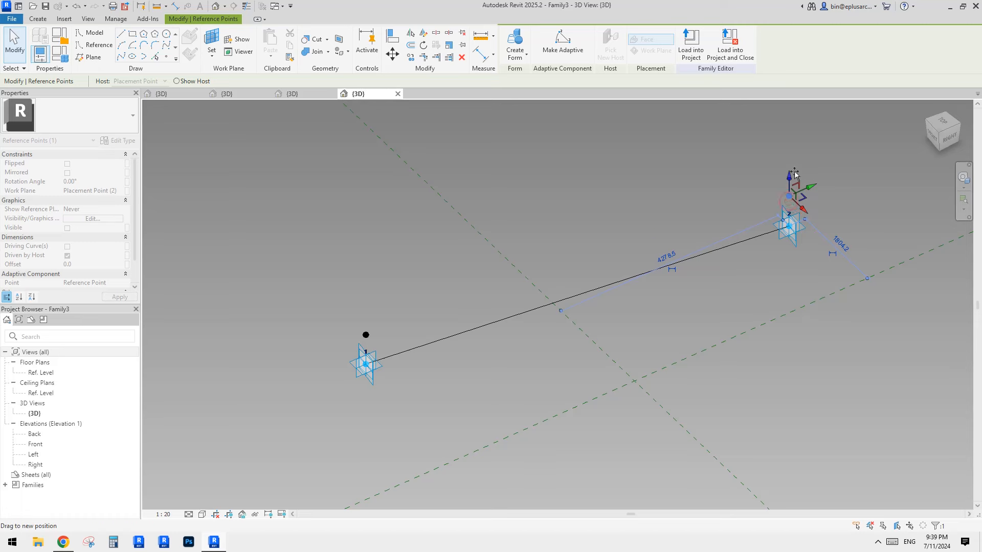
Step: Dissolve the straight line between the two adaptive points, keeping the points themselves
{"action": "left_click", "coordinate": [652, 272]}
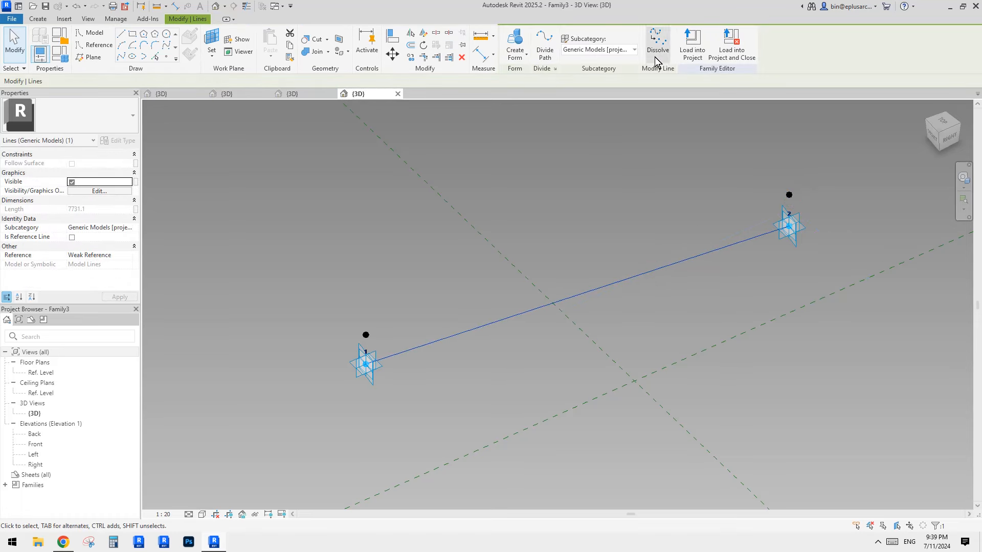
{"action": "left_click", "coordinate": [658, 55]}
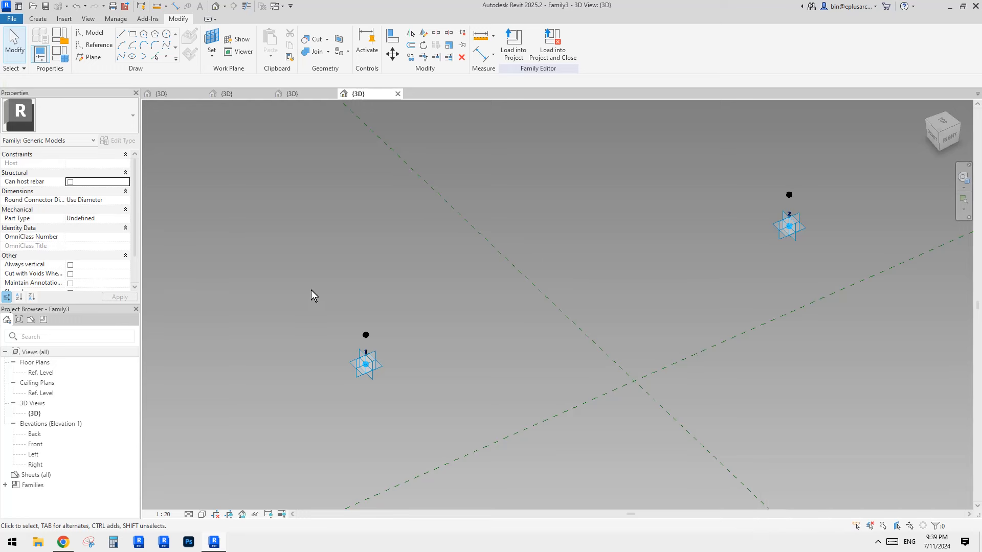
Step: Try a spline through all four points selected as two groups, and delete the resulting curve
{"action": "left_click_drag", "start_coordinate": [311, 290], "coordinate": [434, 394]}
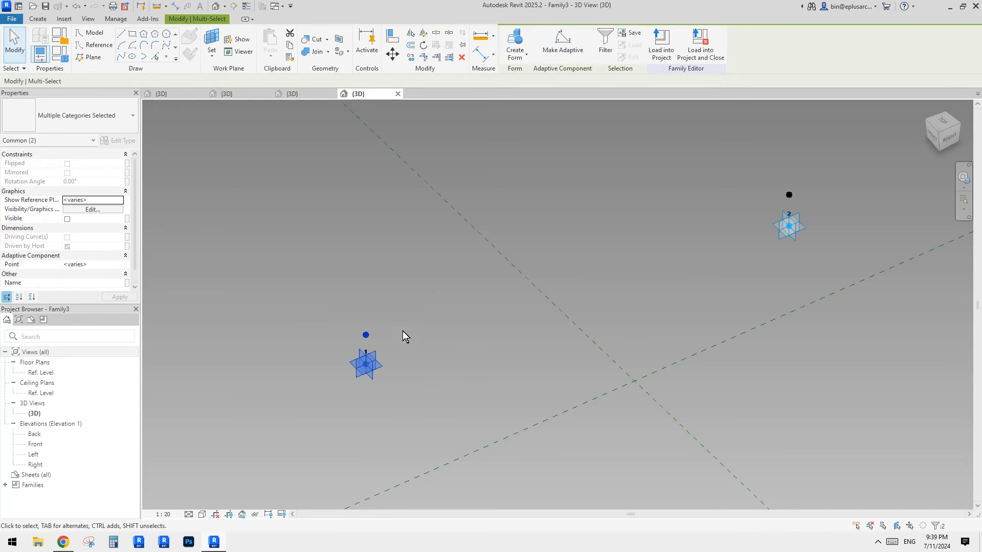
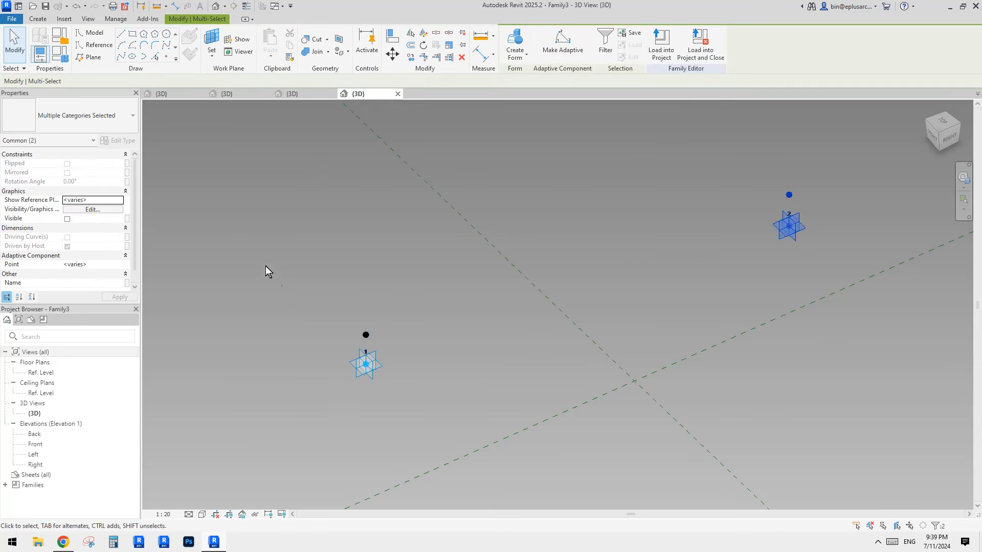
{"action": "left_click_drag", "start_coordinate": [699, 172], "coordinate": [839, 273], "text": "ctrl"}
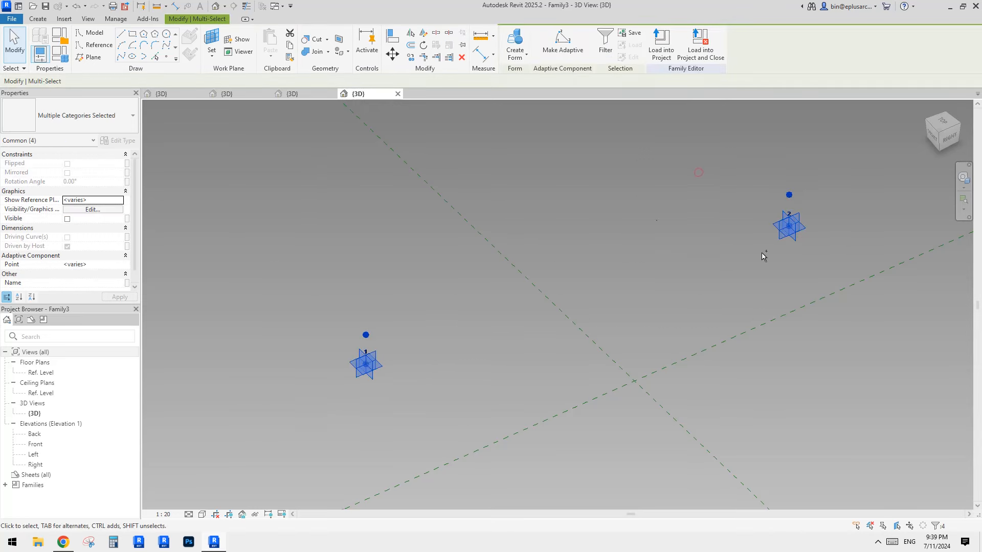
{"action": "left_click", "coordinate": [123, 55]}
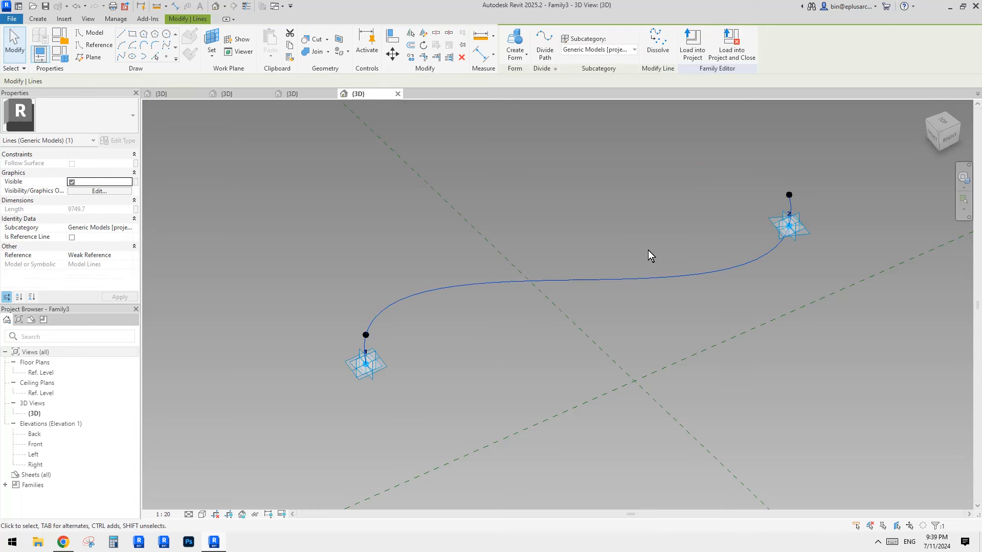
{"action": "key", "text": "Delete"}
Step: Create a spline through points running from adaptive point 1 through both raised reference points, and extend it down to adaptive point 2
{"action": "left_click_drag", "start_coordinate": [263, 269], "coordinate": [455, 411]}
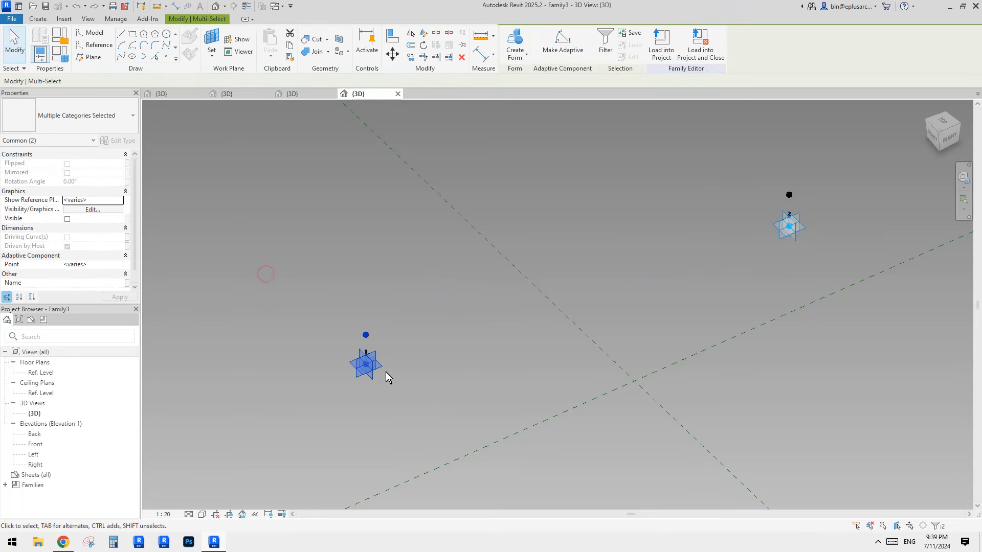
{"action": "left_click", "coordinate": [789, 196], "text": "ctrl"}
{"action": "left_click", "coordinate": [120, 55]}
{"action": "middle_click_drag", "start_coordinate": [765, 164], "coordinate": [653, 173]}
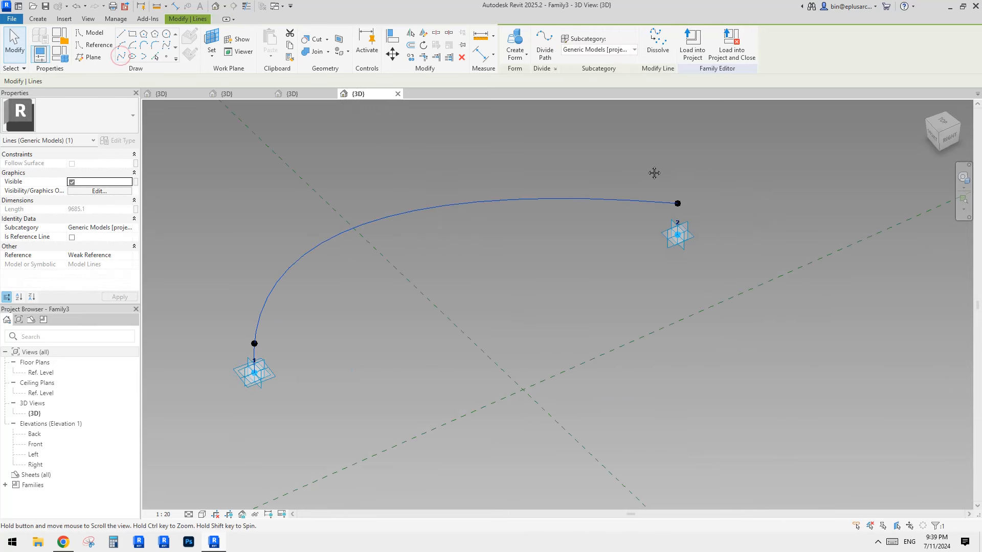
{"action": "left_click", "coordinate": [685, 242], "text": "ctrl"}
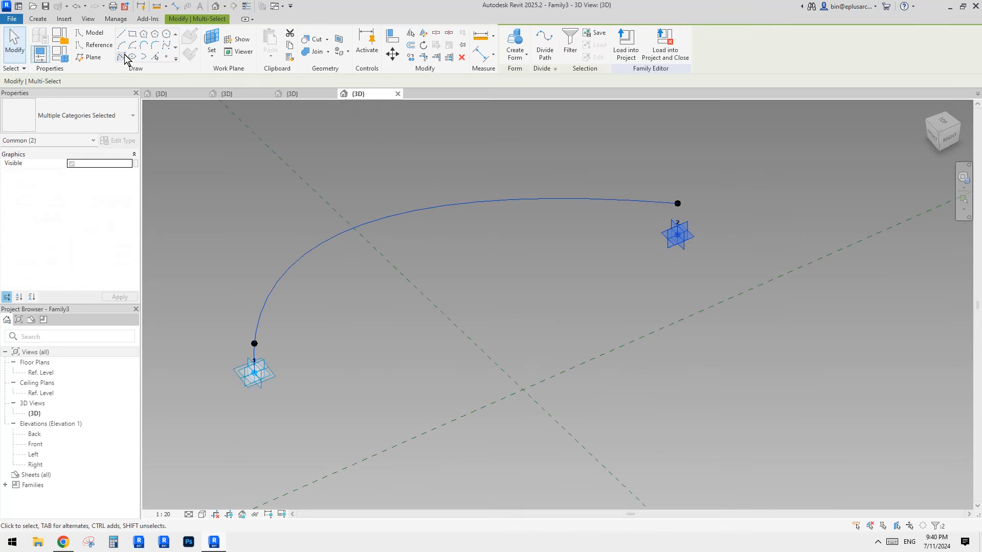
{"action": "left_click", "coordinate": [302, 275]}
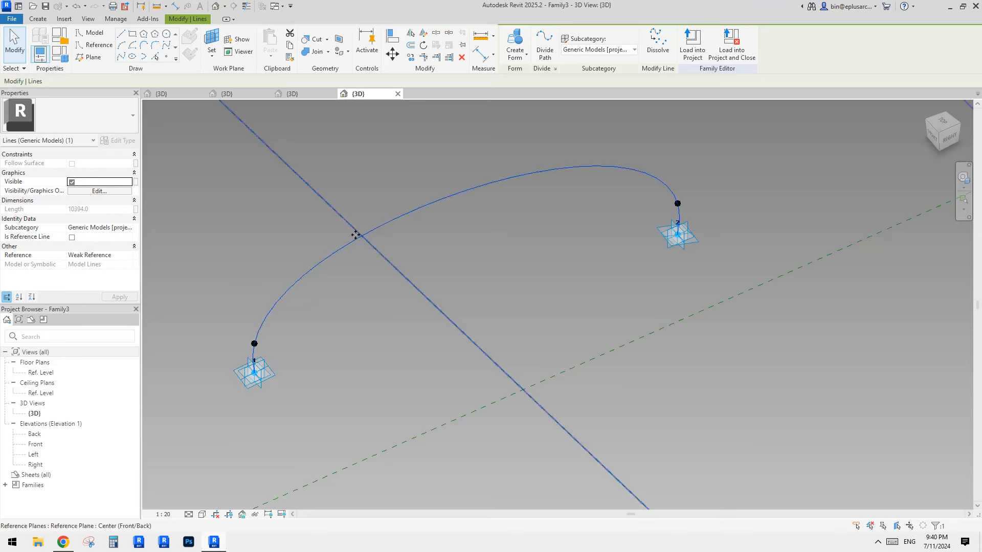
{"action": "mouse_move", "coordinate": [566, 275]}
{"action": "middle_mouse_down", "text": "shift"}
{"action": "mouse_move", "coordinate": [614, 264]}
{"action": "mouse_move", "coordinate": [536, 279]}
{"action": "mouse_move", "coordinate": [568, 256]}
{"action": "mouse_move", "coordinate": [557, 285]}
{"action": "middle_mouse_up", "text": "shift"}
{"action": "left_click", "coordinate": [536, 279]}
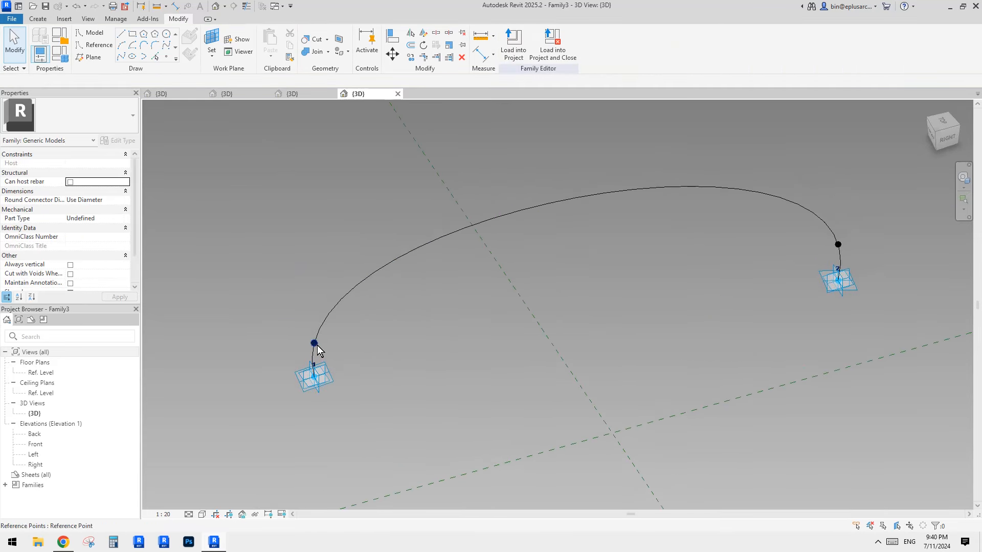
{"action": "middle_click_drag", "start_coordinate": [443, 219], "coordinate": [384, 307], "text": "shift"}
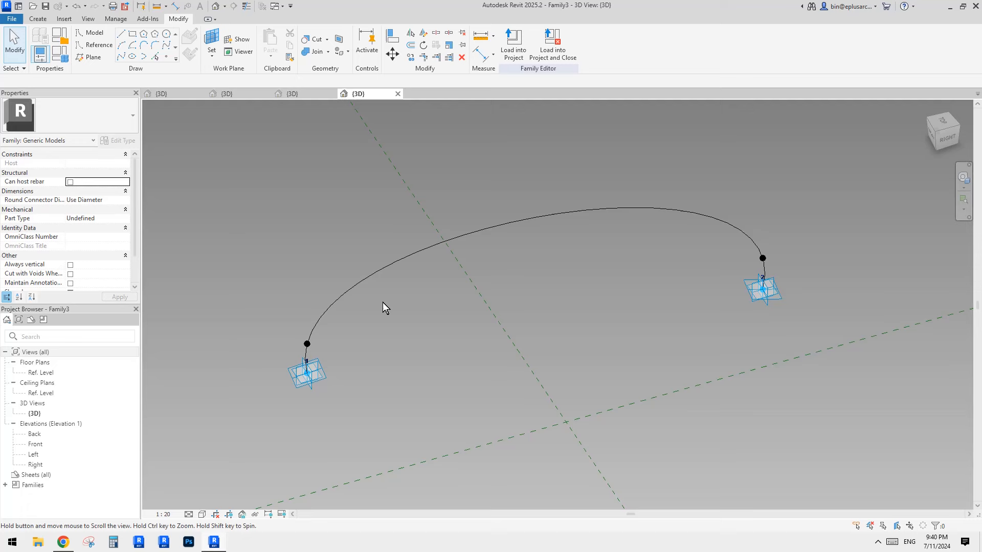
Step: Load the revised adaptive family into Project1, replacing the version already loaded there
{"action": "left_click", "coordinate": [514, 51]}
{"action": "left_click", "coordinate": [557, 354]}
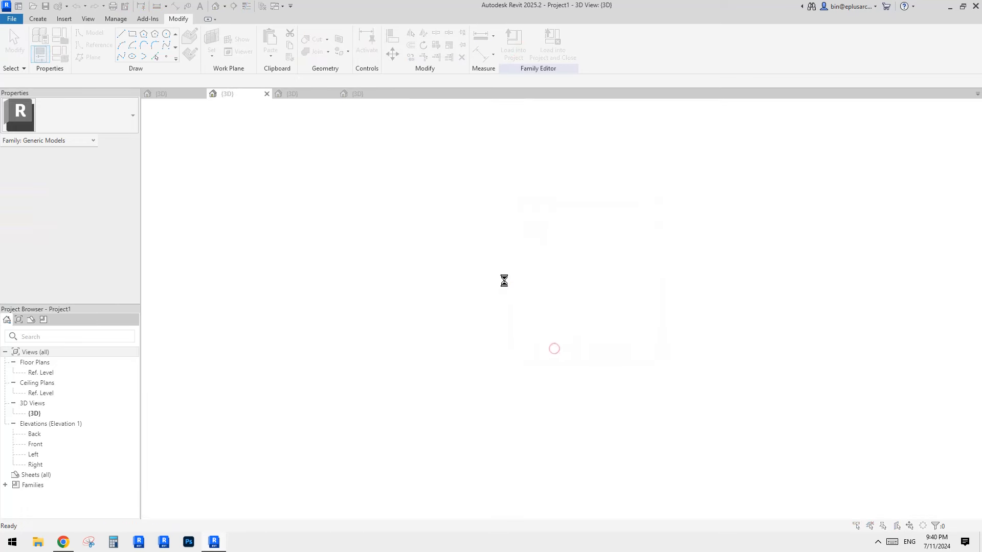
{"action": "left_click", "coordinate": [456, 241]}
{"action": "scroll", "coordinate": [508, 217], "scroll_direction": "down", "scroll_amount": 1}
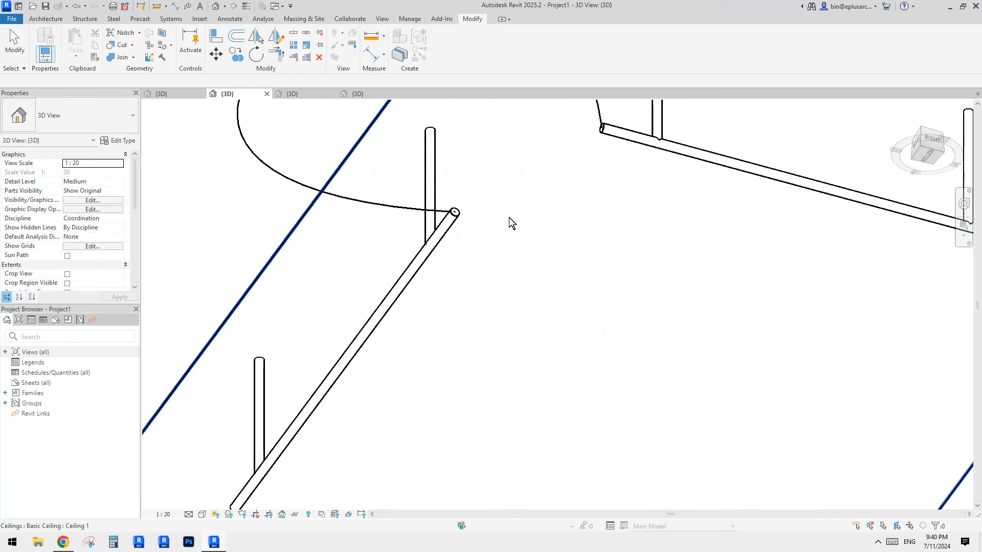
Step: Examine how the placed adaptive curve meets both hanger rail ends, comparing it with the point setup in the family
{"action": "middle_click_drag", "start_coordinate": [508, 217], "coordinate": [535, 346]}
{"action": "left_click", "coordinate": [558, 124]}
{"action": "key", "text": "Escape"}
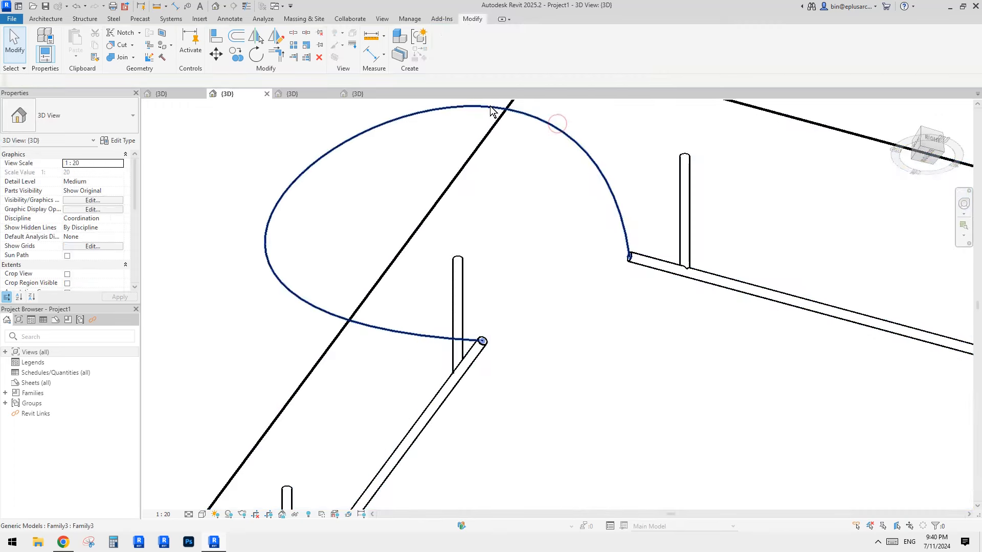
{"action": "left_click", "coordinate": [490, 105]}
{"action": "scroll", "coordinate": [521, 235], "scroll_direction": "down", "scroll_amount": 1}
{"action": "middle_click_drag", "start_coordinate": [520, 235], "coordinate": [529, 333]}
{"action": "middle_click_drag", "start_coordinate": [529, 332], "coordinate": [511, 353]}
{"action": "scroll", "coordinate": [511, 353], "scroll_direction": "up", "scroll_amount": 2}
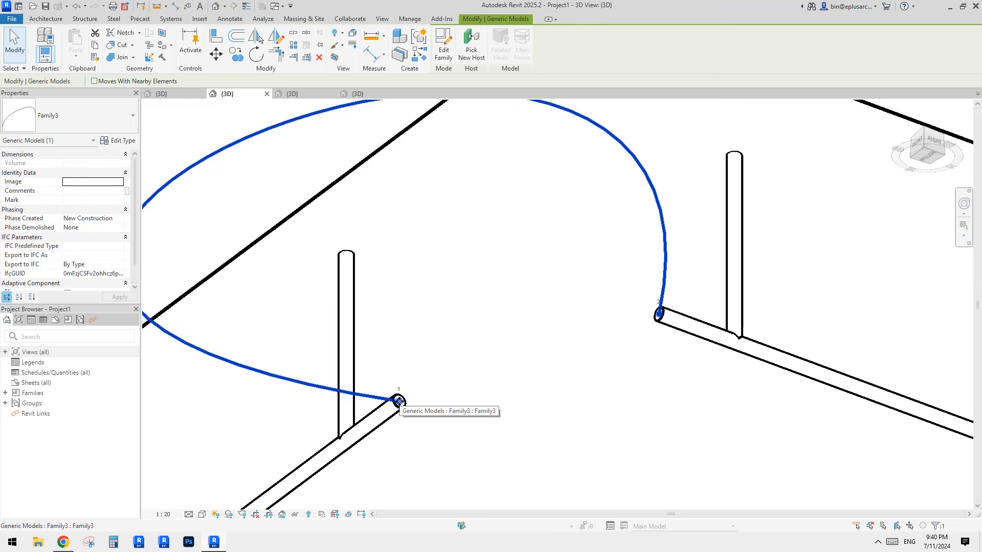
{"action": "middle_click_drag", "start_coordinate": [399, 401], "coordinate": [433, 392]}
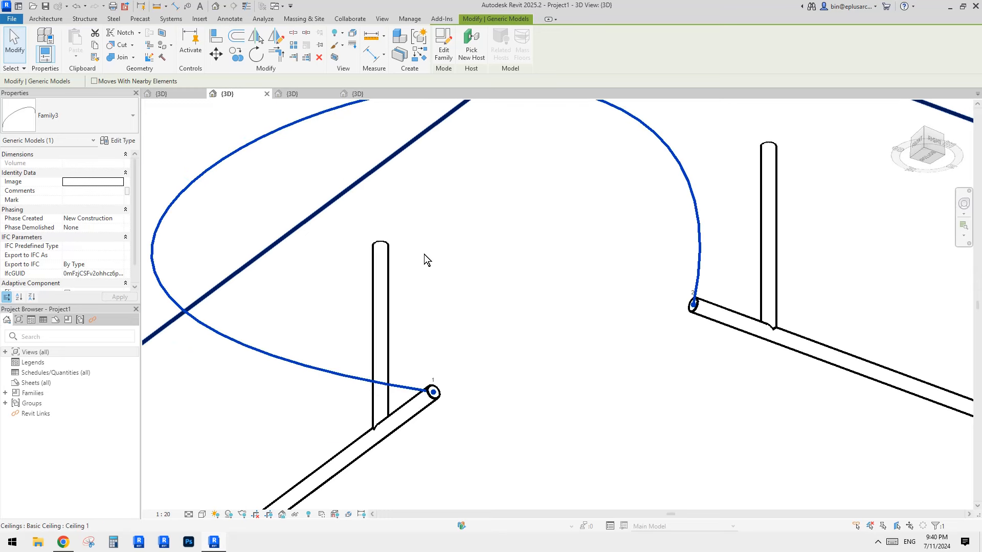
{"action": "left_click", "coordinate": [376, 94]}
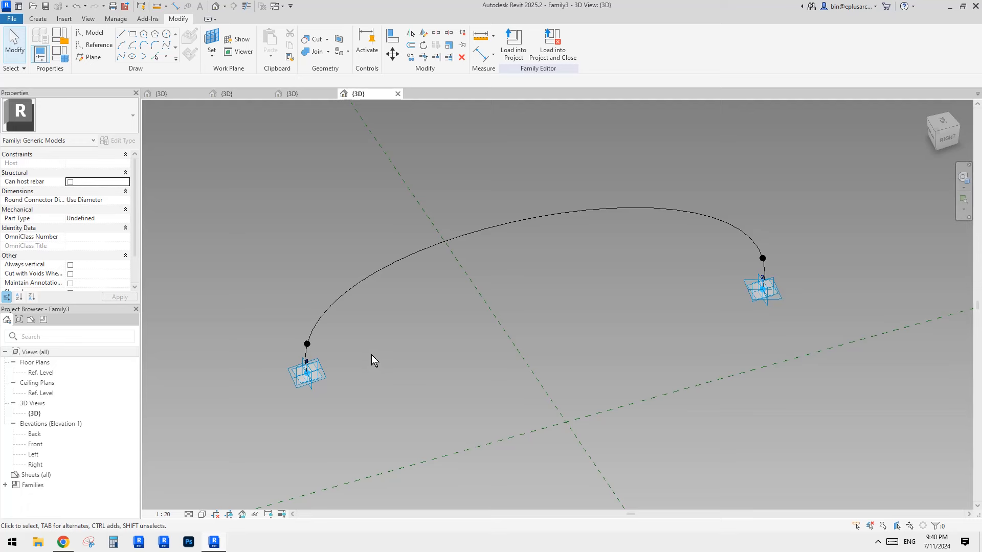
{"action": "left_click", "coordinate": [242, 93]}
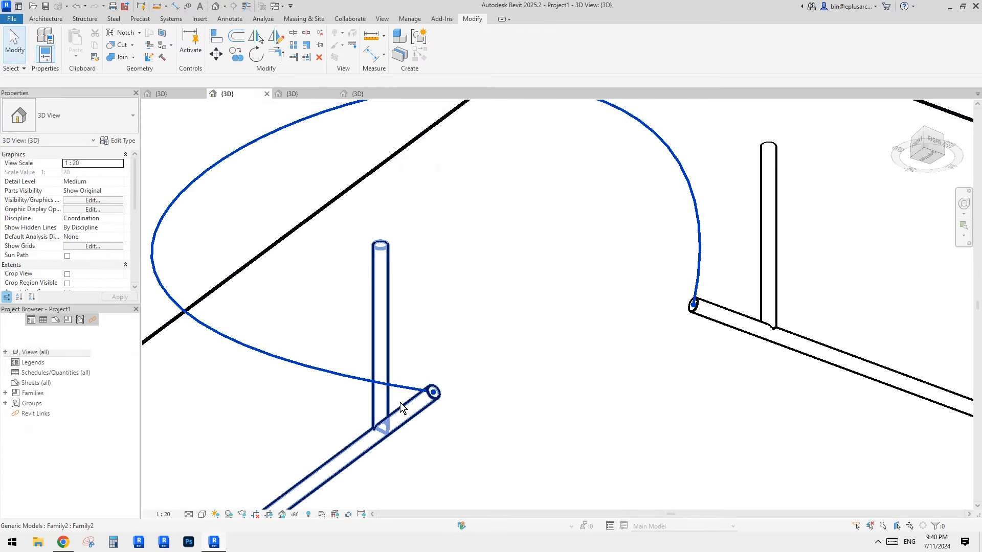
{"action": "left_click", "coordinate": [382, 96]}
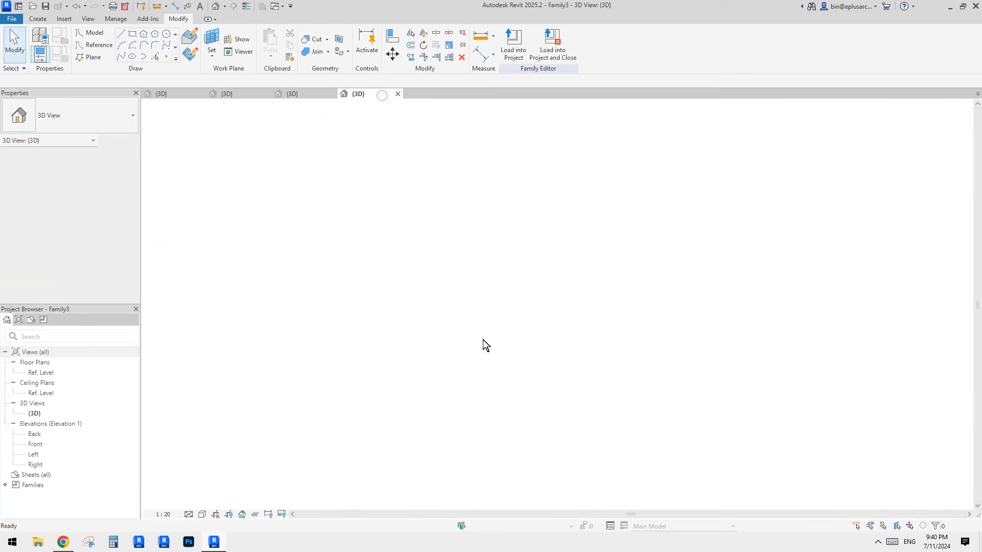
Step: Orient both adaptive placement points of the curve family to Host (xyz)
{"action": "left_click", "coordinate": [317, 383]}
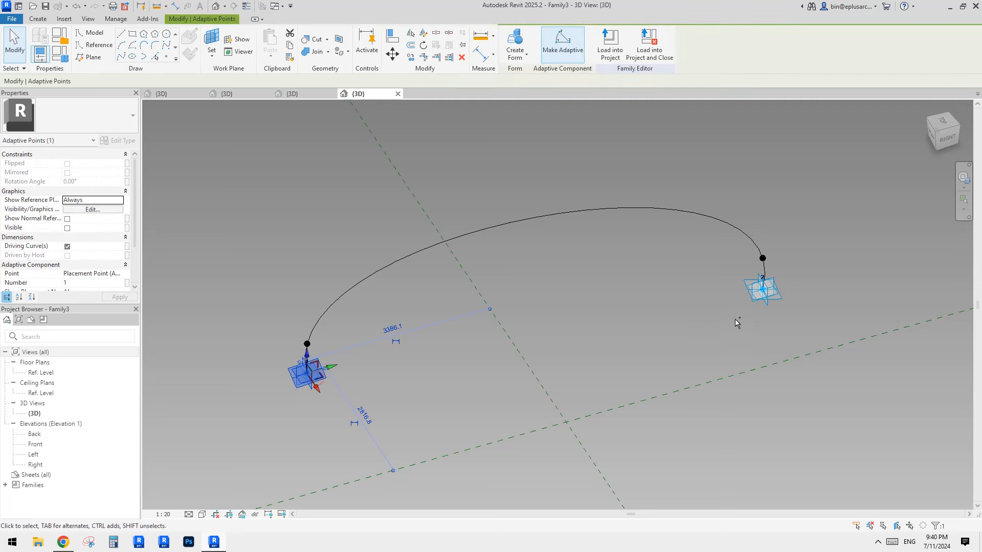
{"action": "left_click", "coordinate": [762, 289], "text": "ctrl"}
{"action": "middle_click_drag", "start_coordinate": [609, 328], "coordinate": [563, 337], "text": "shift"}
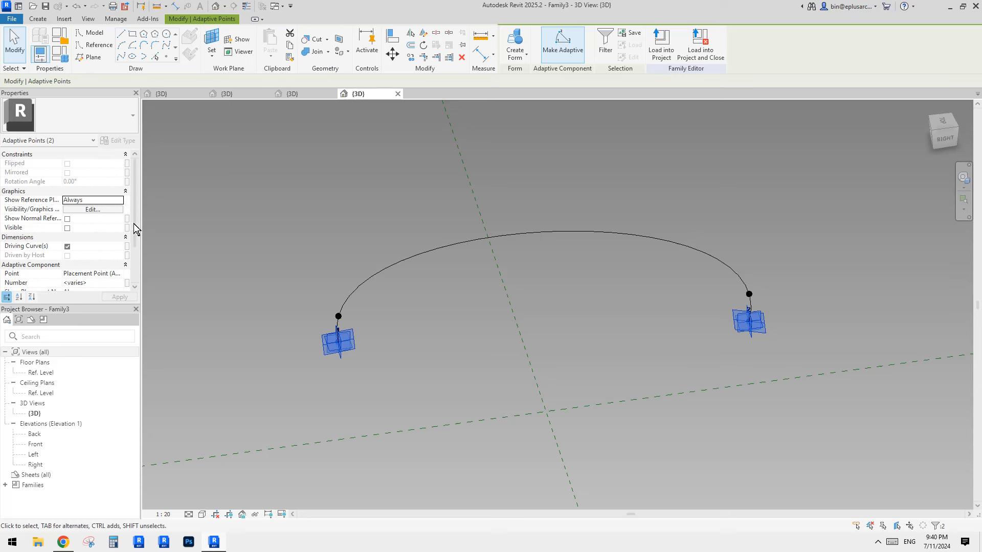
{"action": "left_click_drag", "start_coordinate": [135, 216], "coordinate": [135, 252]}
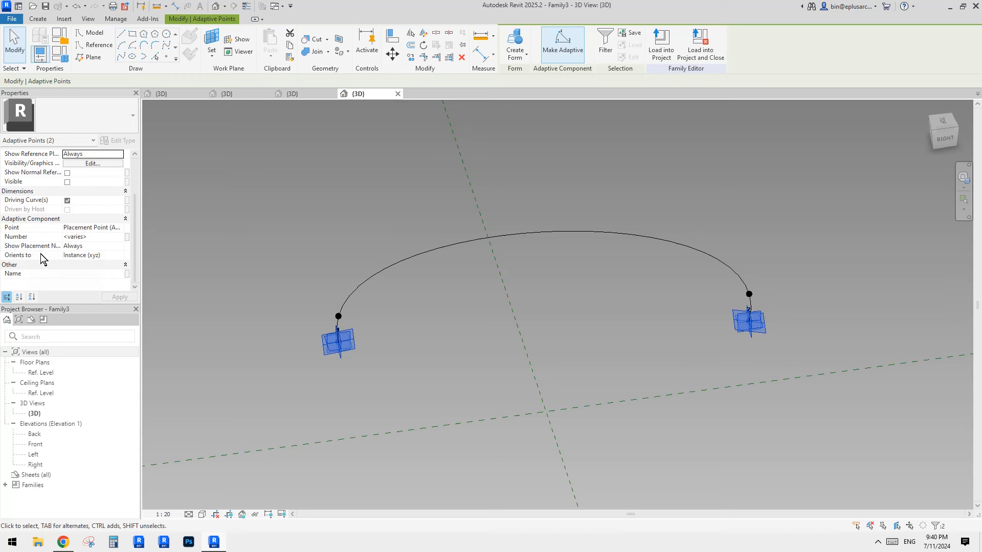
{"action": "left_click", "coordinate": [91, 256]}
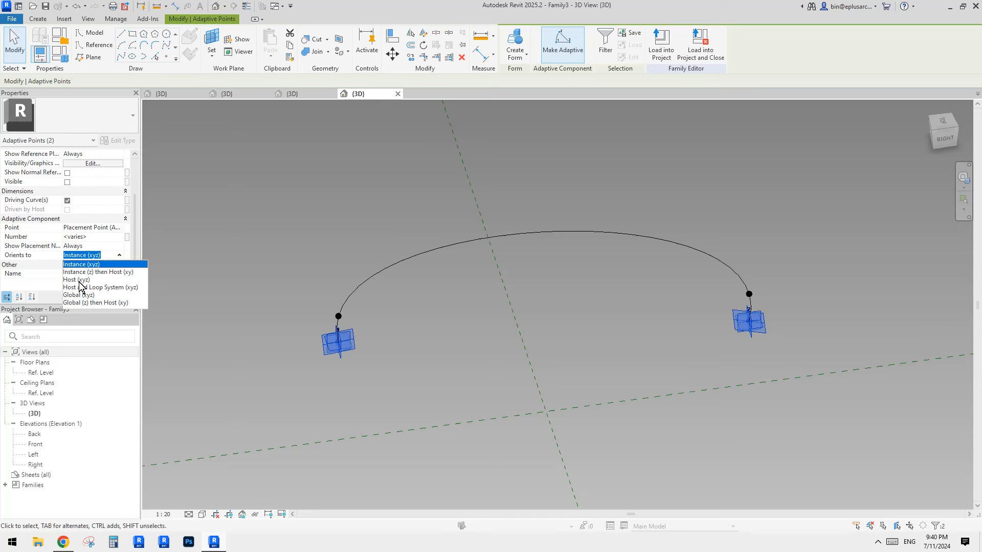
{"action": "left_click", "coordinate": [77, 280]}
{"action": "middle_click_drag", "start_coordinate": [393, 268], "coordinate": [432, 284], "text": "shift"}
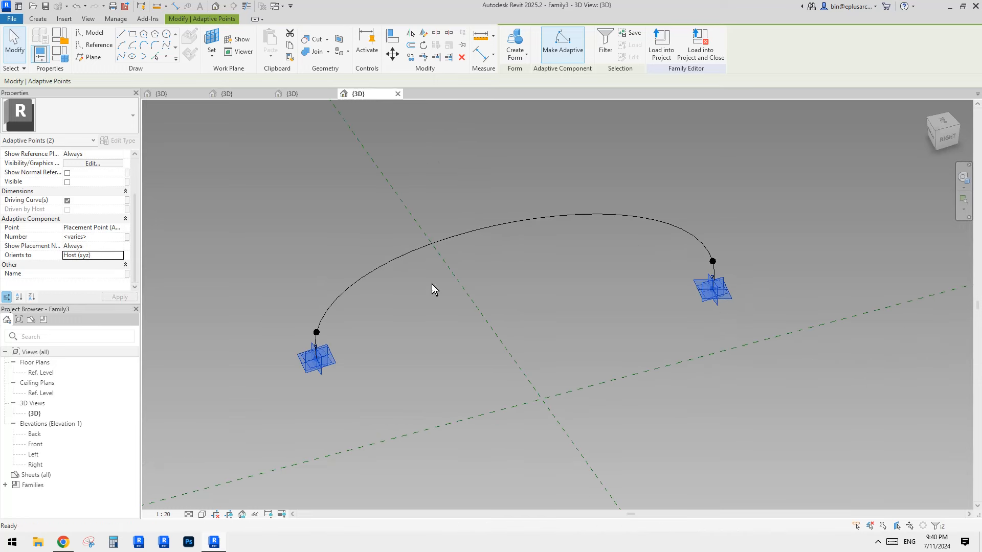
Step: Load the reoriented curve family into Project1, overwriting the existing version, and examine the curve between the two rail ends
{"action": "left_click", "coordinate": [656, 57]}
{"action": "left_click", "coordinate": [559, 352]}
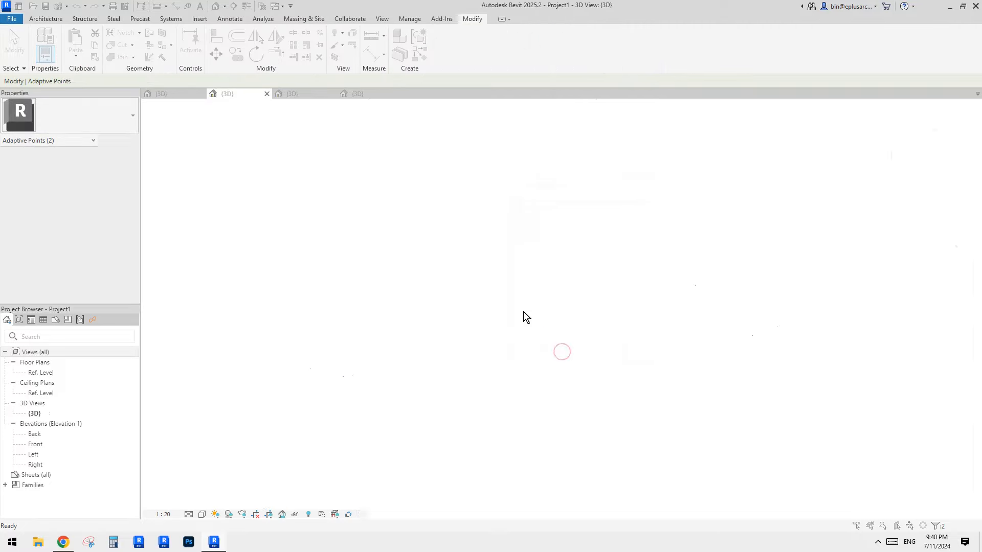
{"action": "left_click", "coordinate": [500, 239]}
{"action": "middle_click_drag", "start_coordinate": [509, 256], "coordinate": [523, 307], "text": "shift"}
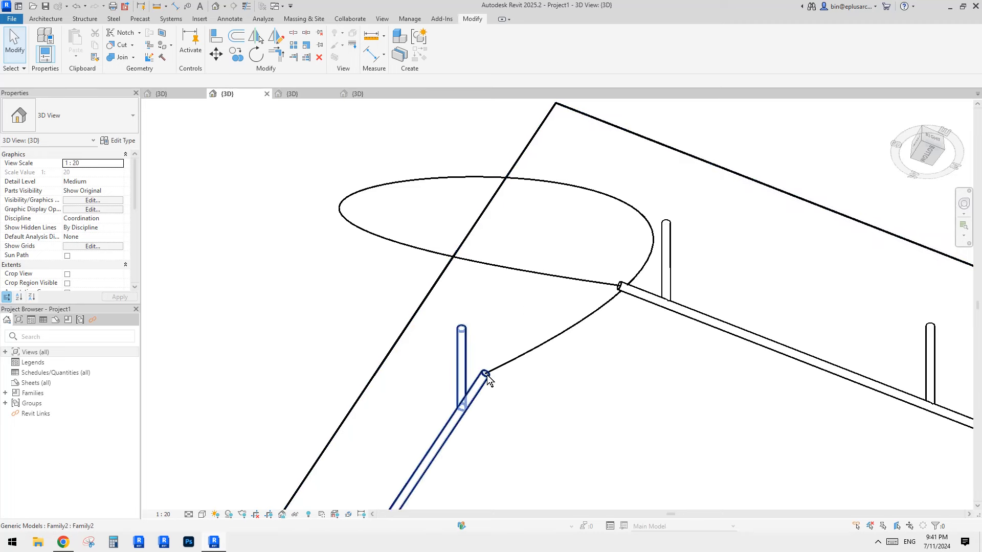
{"action": "middle_click_drag", "start_coordinate": [499, 366], "coordinate": [460, 143], "text": "shift"}
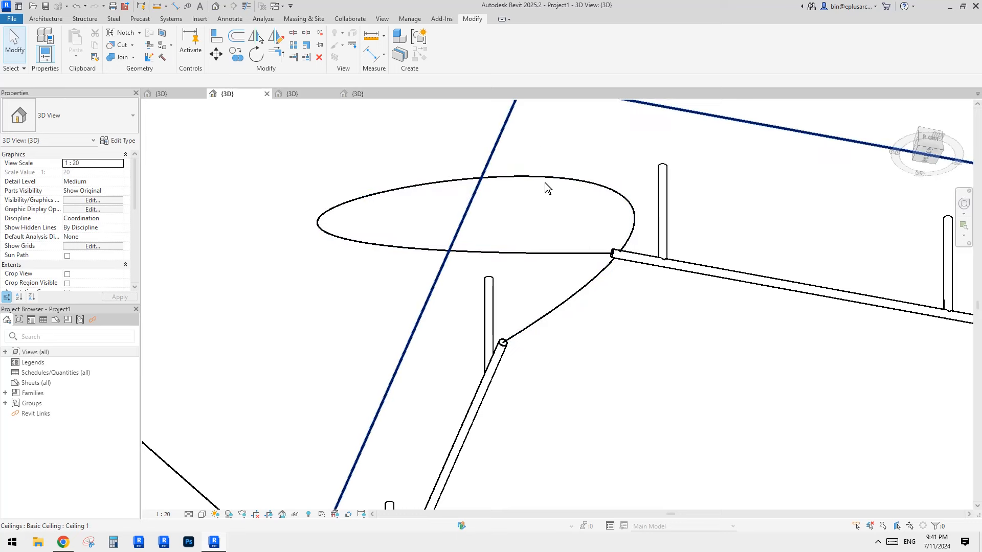
{"action": "middle_click_drag", "start_coordinate": [548, 187], "coordinate": [556, 212], "text": "shift"}
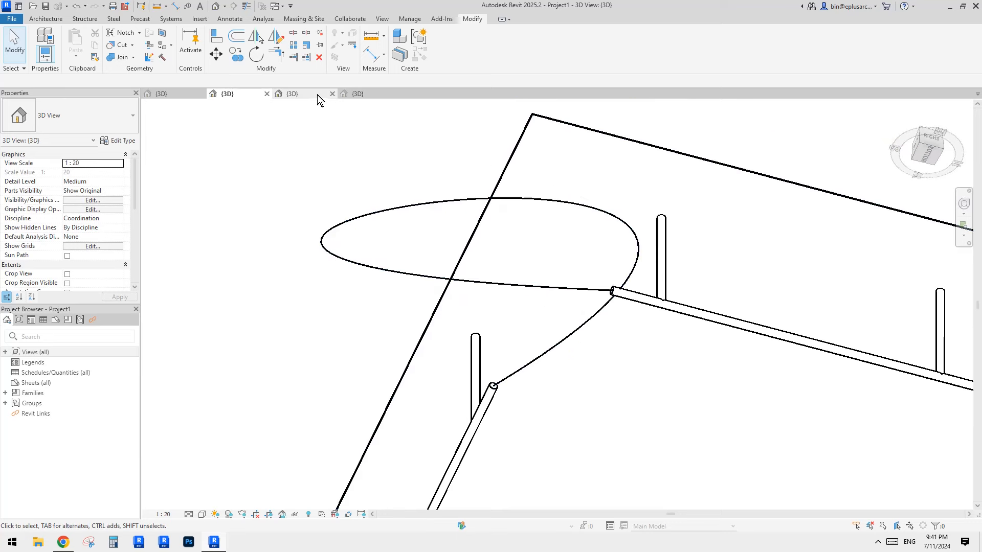
Step: In the curve family, set the offset of both raised reference points above the adaptive points to 1
{"action": "left_click", "coordinate": [367, 94]}
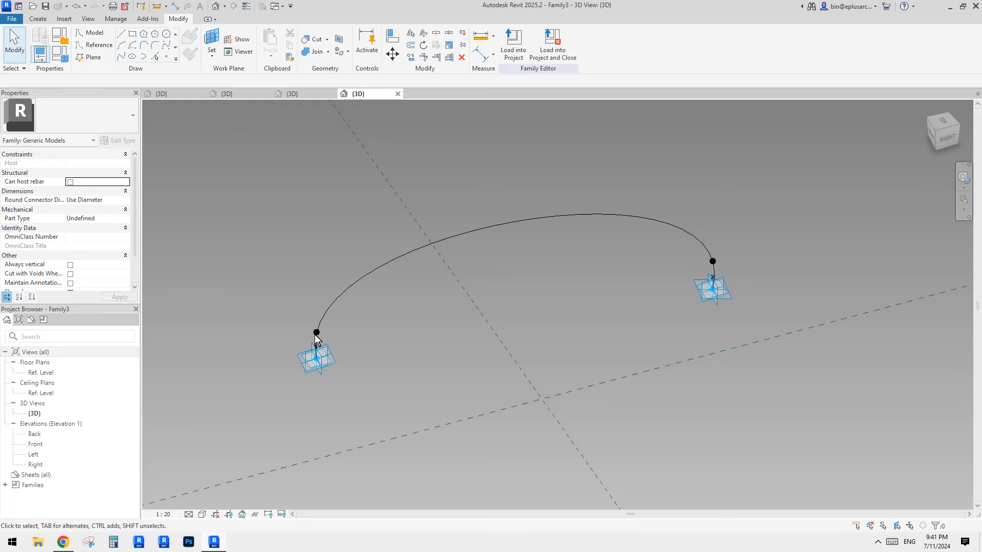
{"action": "left_click", "coordinate": [317, 335]}
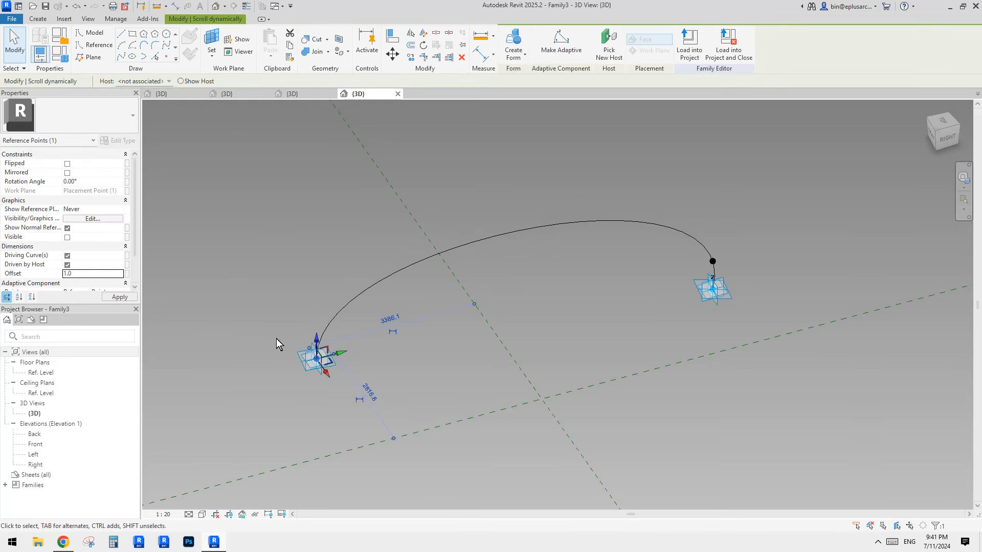
{"action": "left_click", "coordinate": [713, 262]}
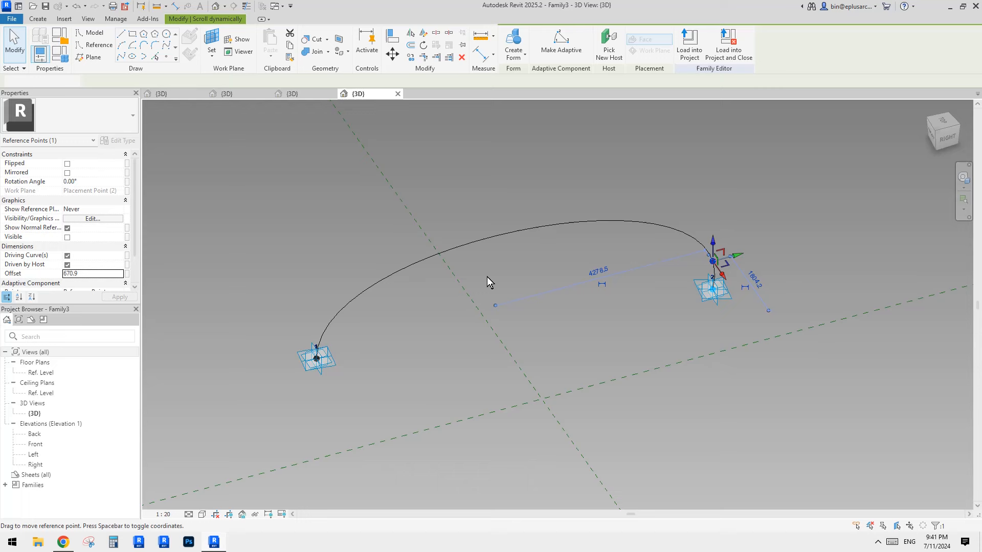
Step: Reload the curve family with its reduced point offsets into Project1, overwriting the version there
{"action": "left_click", "coordinate": [687, 51]}
{"action": "left_click", "coordinate": [563, 352]}
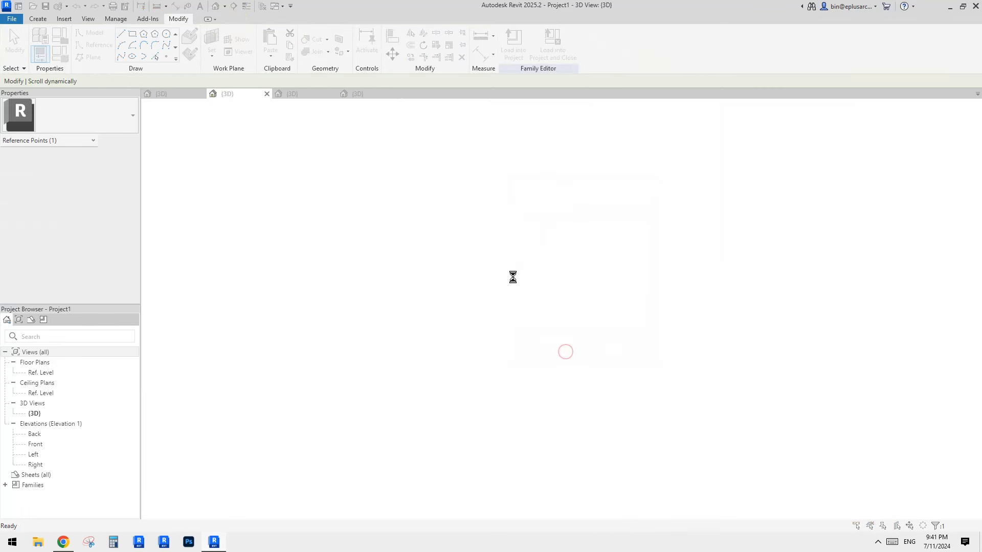
{"action": "left_click", "coordinate": [490, 256]}
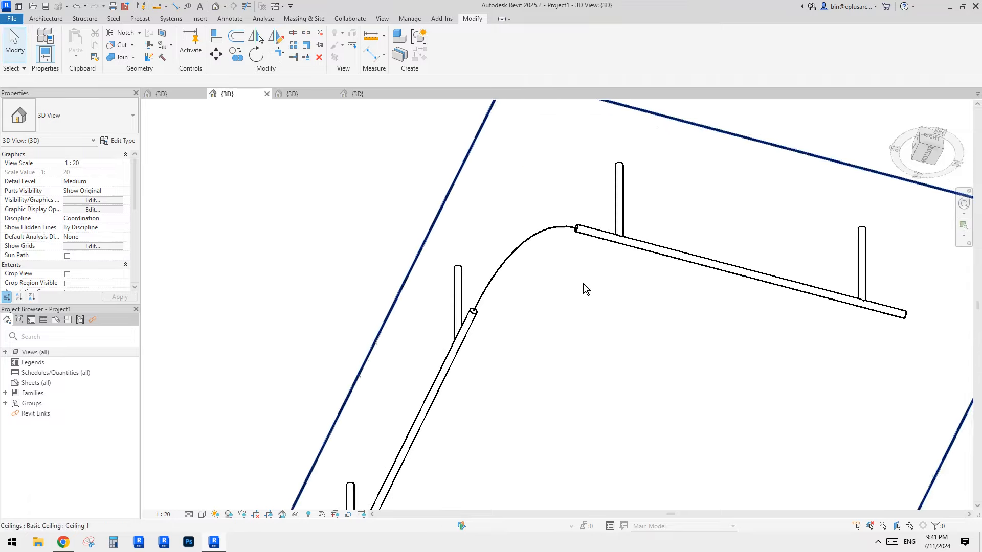
Step: Move the 960 mm long hanger to a new position on the ceiling to test how the attached curve follows
{"action": "middle_click_drag", "start_coordinate": [583, 283], "coordinate": [608, 285], "text": "shift"}
{"action": "left_click", "coordinate": [584, 262]}
{"action": "left_click", "coordinate": [578, 323]}
{"action": "left_click", "coordinate": [625, 290]}
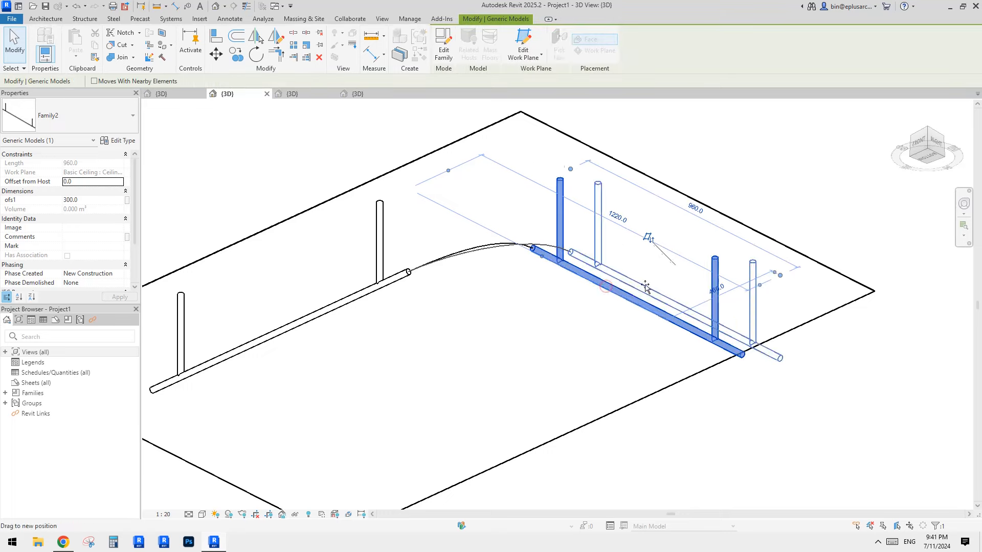
{"action": "left_click_drag", "start_coordinate": [624, 290], "coordinate": [598, 270]}
{"action": "middle_click_drag", "start_coordinate": [553, 253], "coordinate": [560, 220], "text": "shift"}
{"action": "left_click_drag", "start_coordinate": [591, 249], "coordinate": [603, 266]}
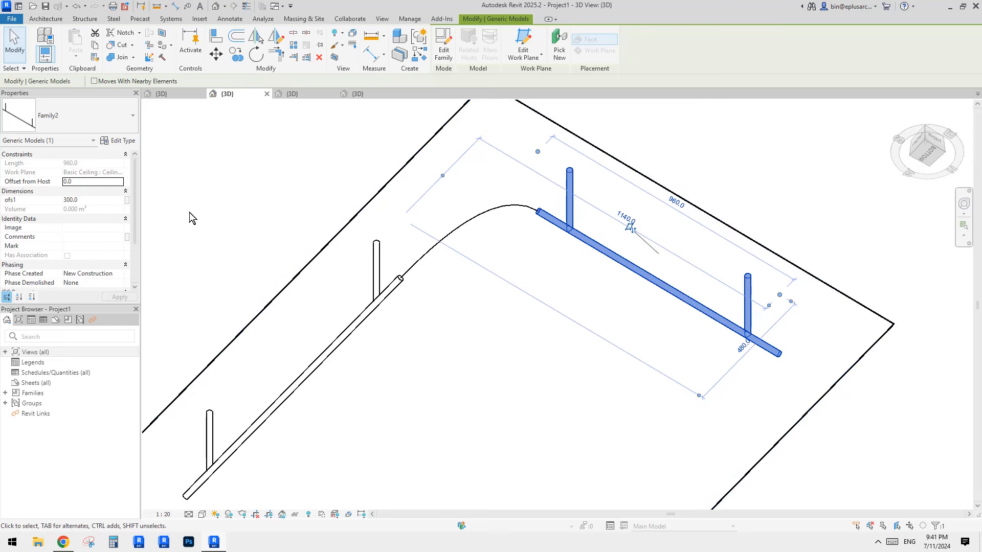
Step: Set the moved hanger's ofs1 to 600 and inspect where the curve meets its rail end
{"action": "left_click", "coordinate": [102, 200]}
{"action": "type", "text": "600"}
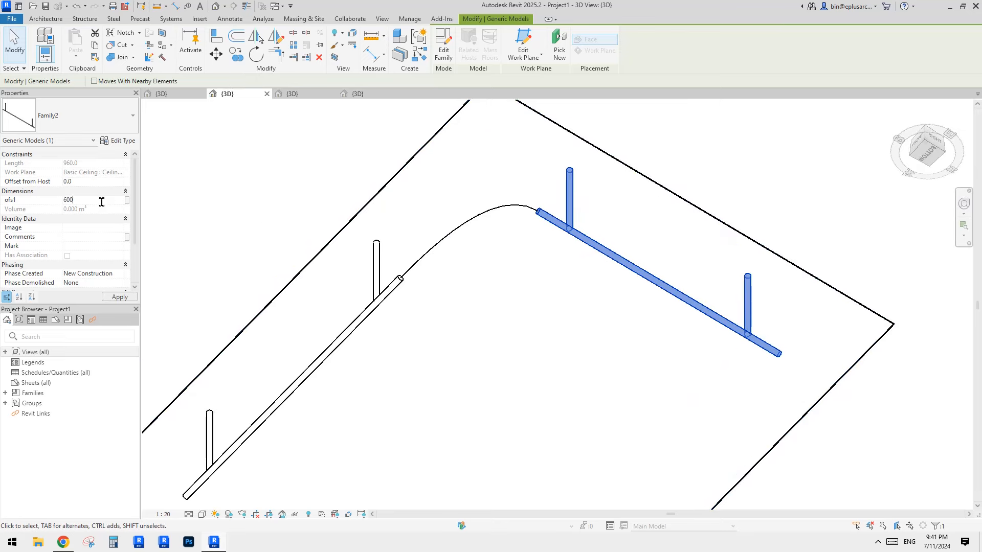
{"action": "key", "text": "Return"}
{"action": "middle_click_drag", "start_coordinate": [508, 228], "coordinate": [602, 433], "text": "shift"}
{"action": "scroll", "coordinate": [596, 401], "scroll_direction": "up", "scroll_amount": 6}
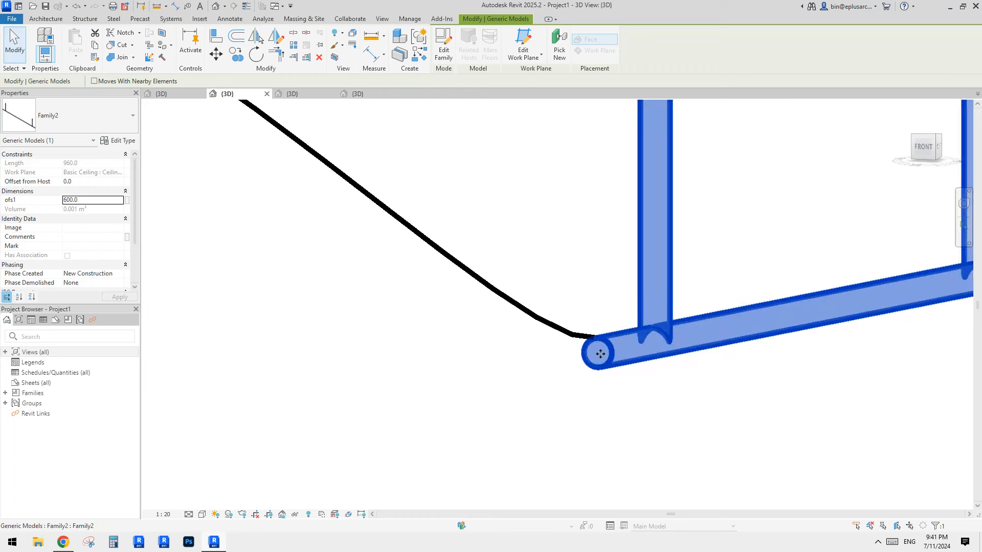
{"action": "key", "text": "Escape"}
{"action": "scroll", "coordinate": [593, 346], "scroll_direction": "down", "scroll_amount": 2}
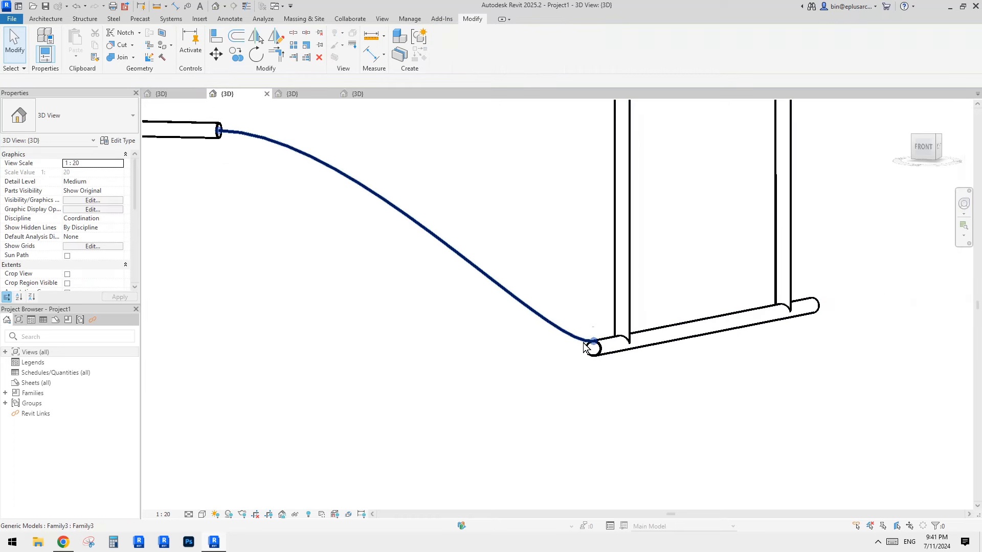
Step: Move the curve's adaptive point 2 from the rim of the lowered hanger's rail end to the centre of that end
{"action": "left_click", "coordinate": [593, 346]}
{"action": "scroll", "coordinate": [588, 343], "scroll_direction": "up", "scroll_amount": 2}
{"action": "scroll", "coordinate": [594, 342], "scroll_direction": "up", "scroll_amount": 2}
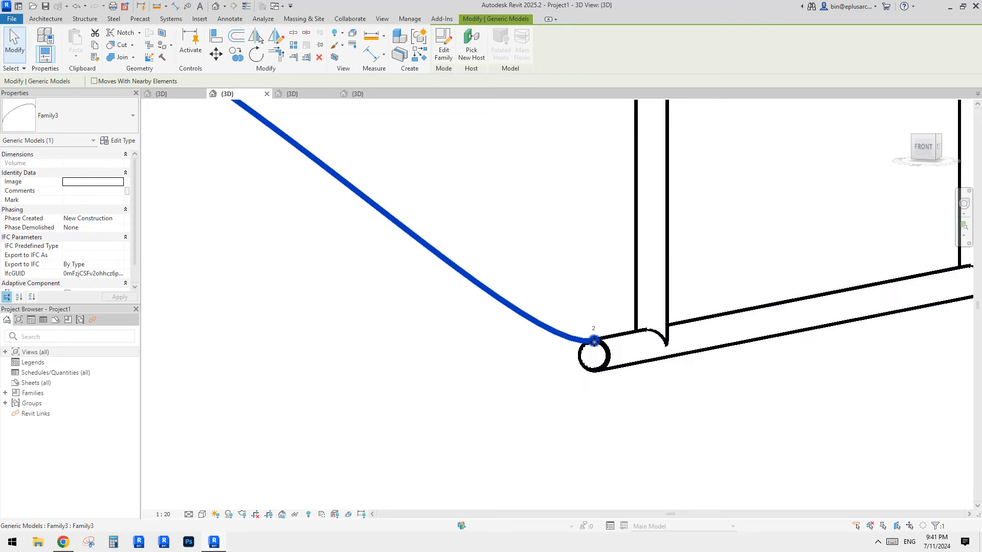
{"action": "scroll", "coordinate": [593, 342], "scroll_direction": "down", "scroll_amount": 3}
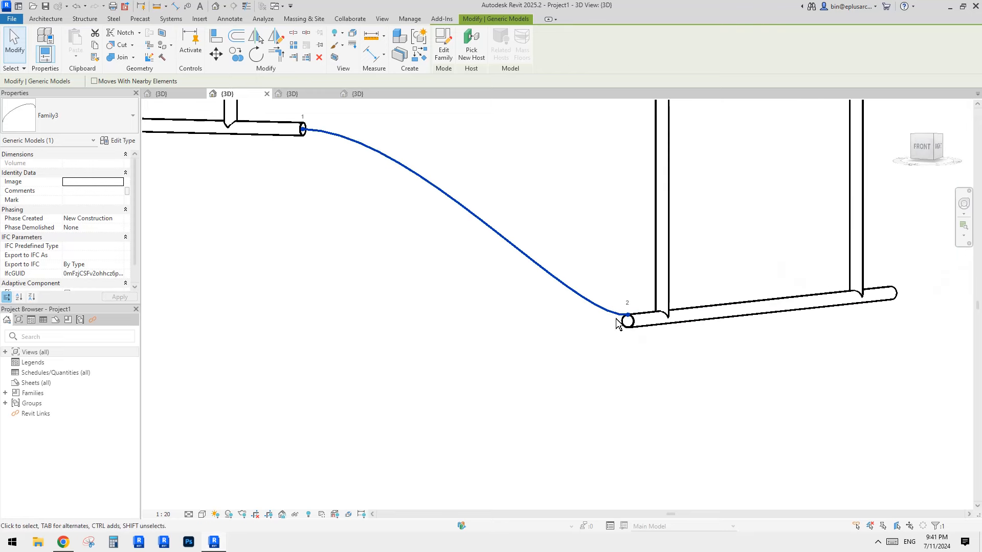
{"action": "left_click", "coordinate": [618, 322]}
{"action": "scroll", "coordinate": [604, 325], "scroll_direction": "up", "scroll_amount": 3}
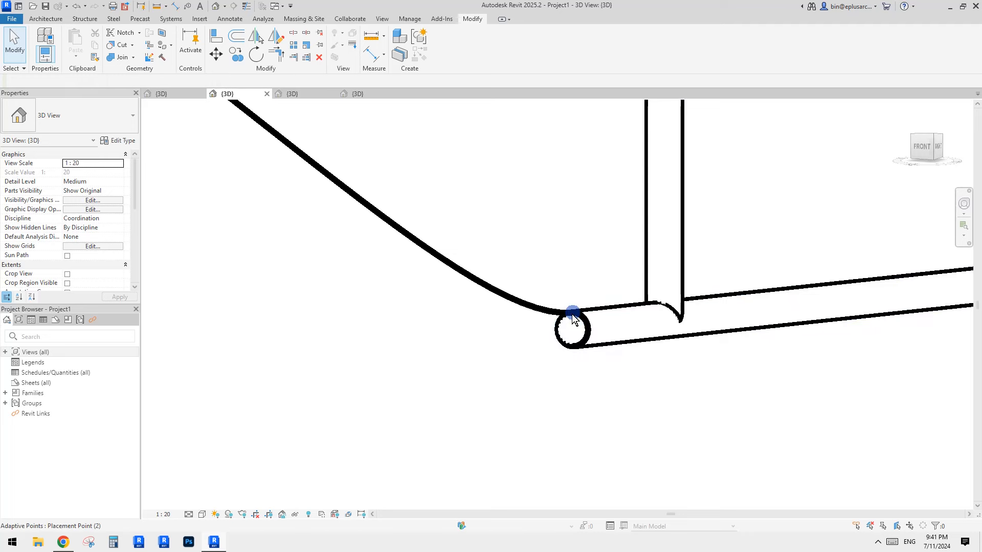
{"action": "left_click", "coordinate": [569, 315]}
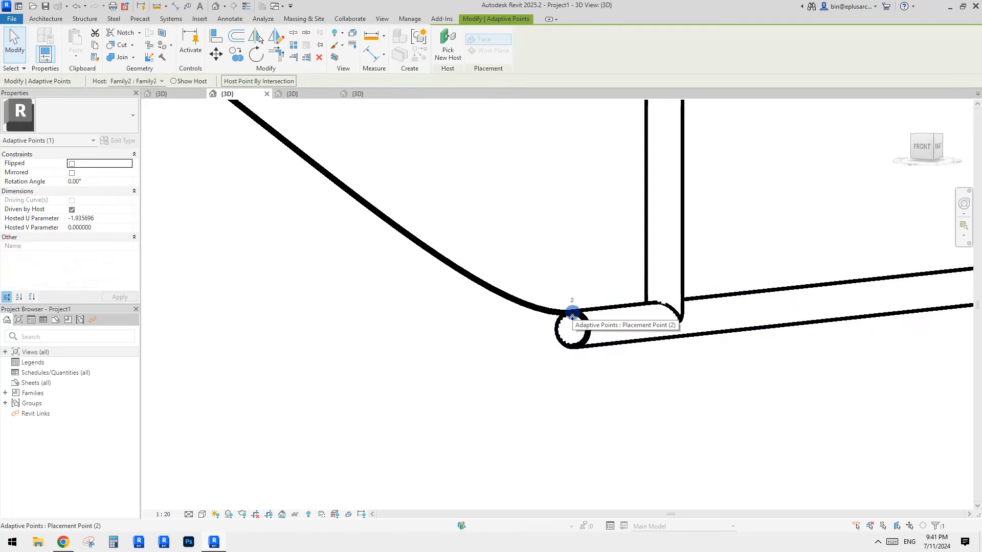
{"action": "key", "text": "Escape"}
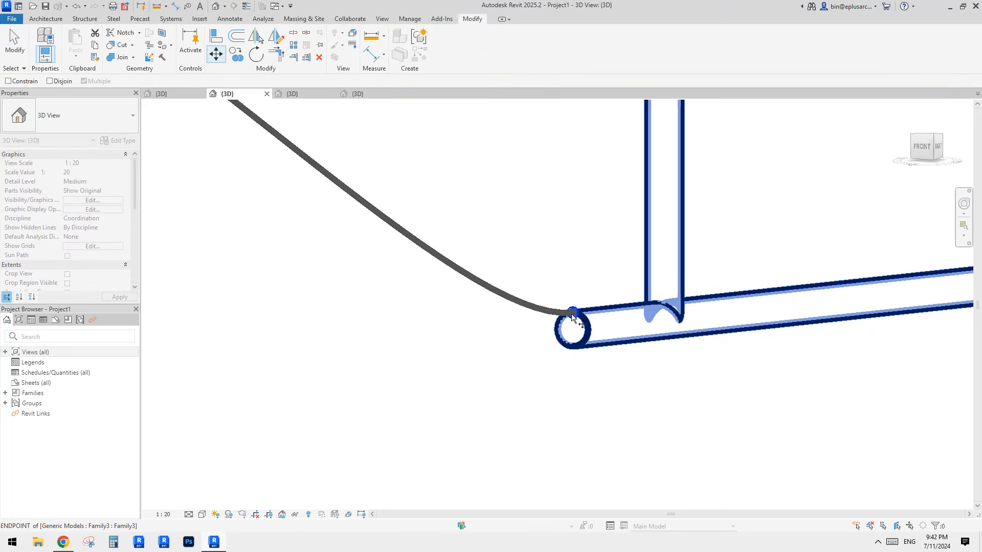
{"action": "left_click", "coordinate": [573, 313]}
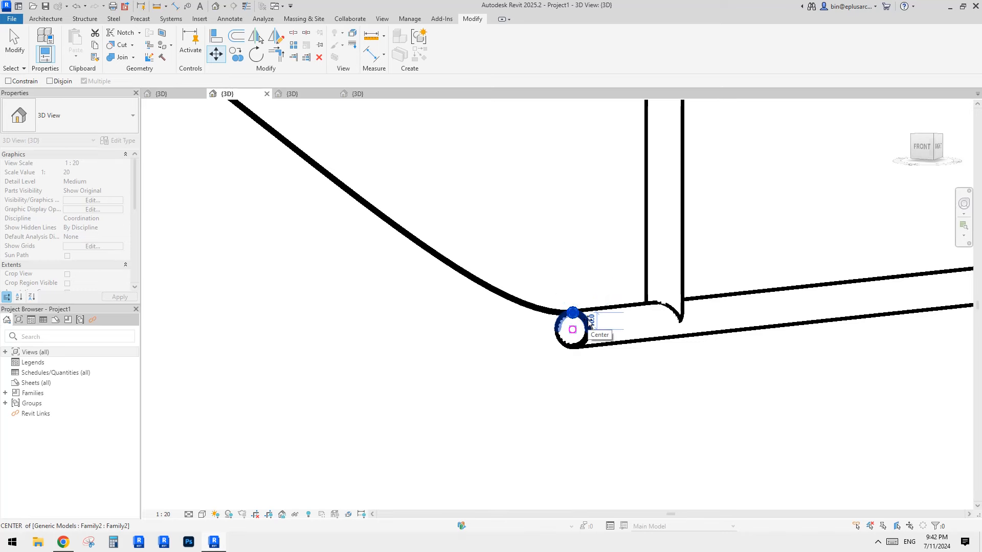
{"action": "left_click", "coordinate": [589, 327]}
{"action": "key", "text": "Escape"}
Step: Shorten the lowered hanger to a length of 760 from the end joined to the curve
{"action": "middle_click_drag", "start_coordinate": [594, 334], "coordinate": [709, 206], "text": "shift"}
{"action": "left_click", "coordinate": [607, 340]}
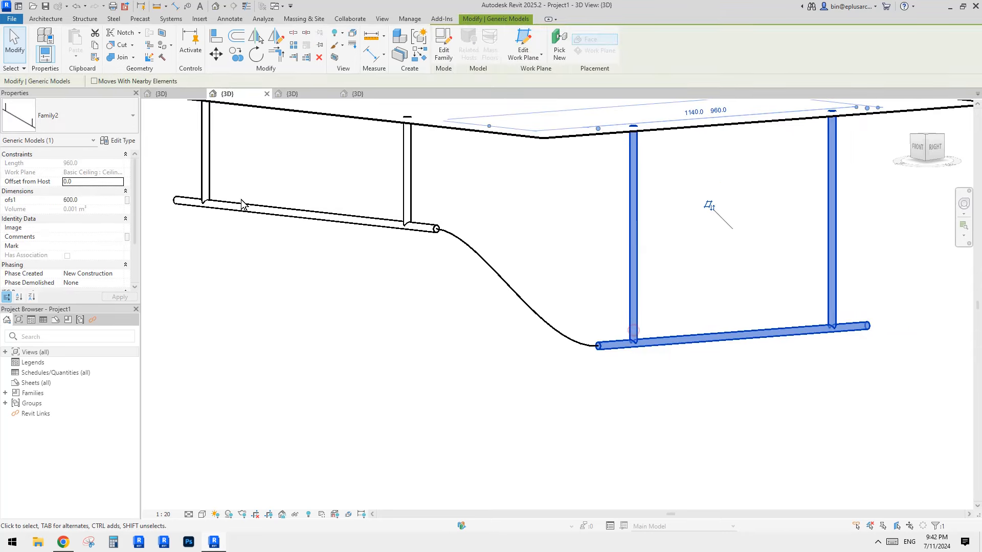
{"action": "middle_click_drag", "start_coordinate": [150, 226], "coordinate": [579, 201], "text": "shift"}
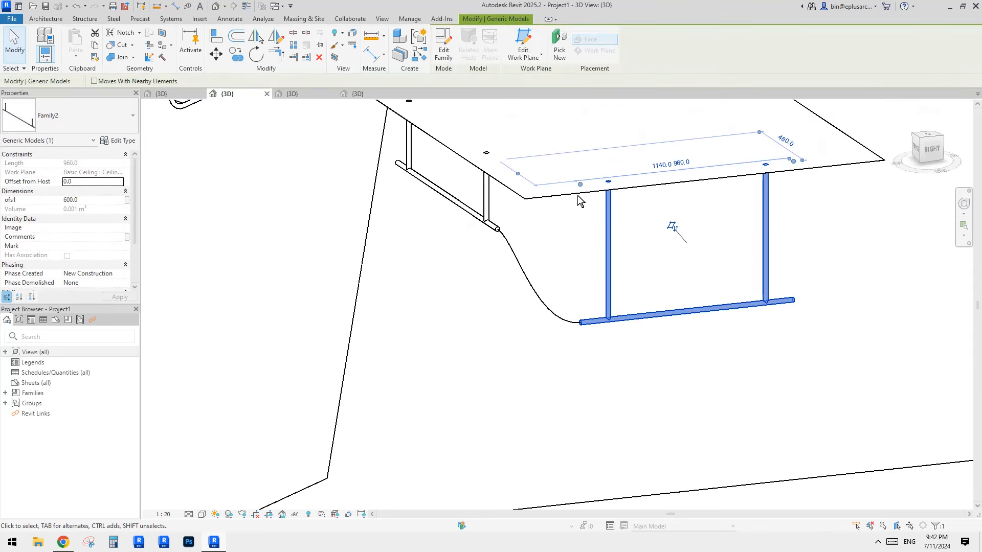
{"action": "left_click_drag", "start_coordinate": [626, 181], "coordinate": [626, 182]}
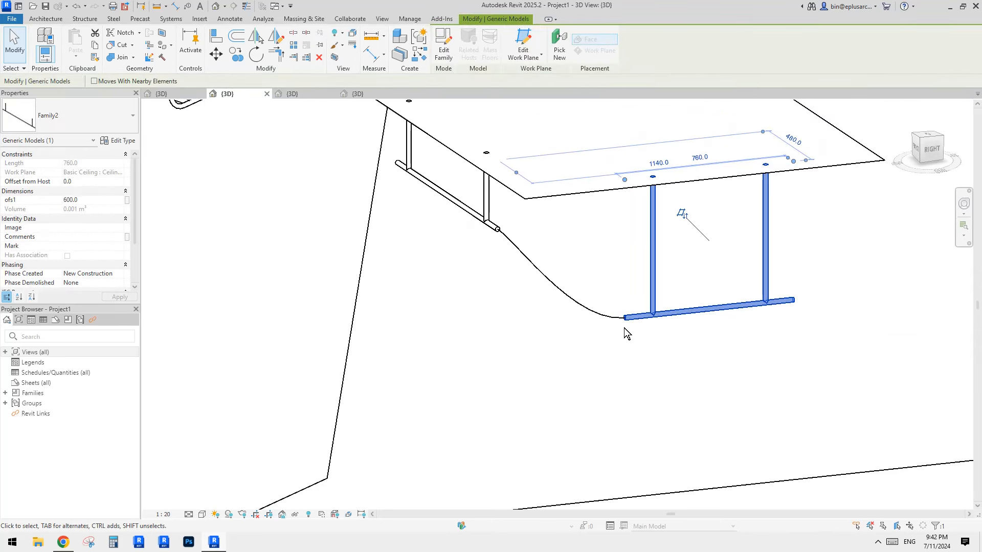
{"action": "scroll", "coordinate": [625, 327], "scroll_direction": "up", "scroll_amount": 4}
{"action": "scroll", "coordinate": [625, 318], "scroll_direction": "down", "scroll_amount": 3}
{"action": "middle_click_drag", "start_coordinate": [624, 317], "coordinate": [684, 316], "text": "shift"}
Step: Reposition the lowered hanger's curve-side end twice, first to a length of 540, and inspect the connecting curve
{"action": "middle_click_drag", "start_coordinate": [654, 176], "coordinate": [686, 207], "text": "shift"}
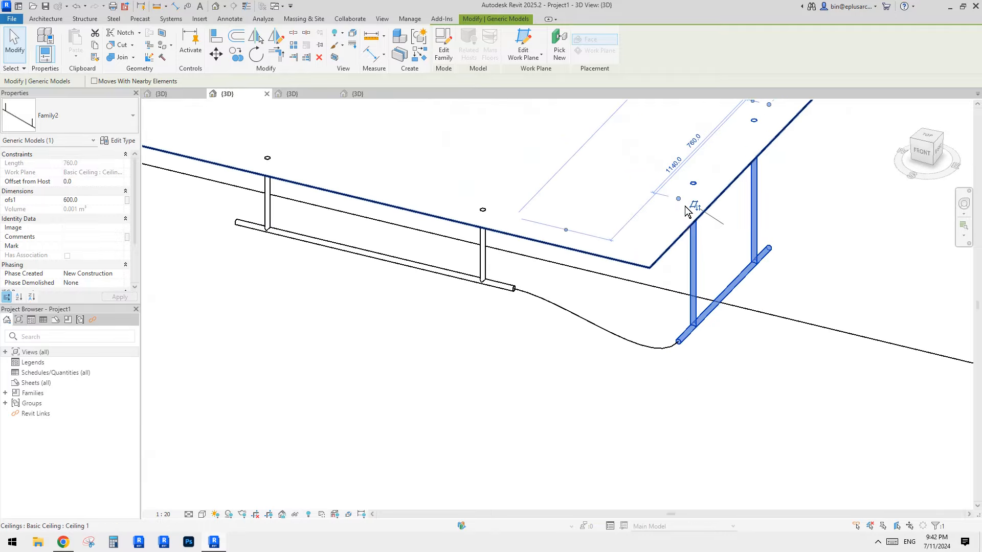
{"action": "left_click_drag", "start_coordinate": [677, 198], "coordinate": [656, 193]}
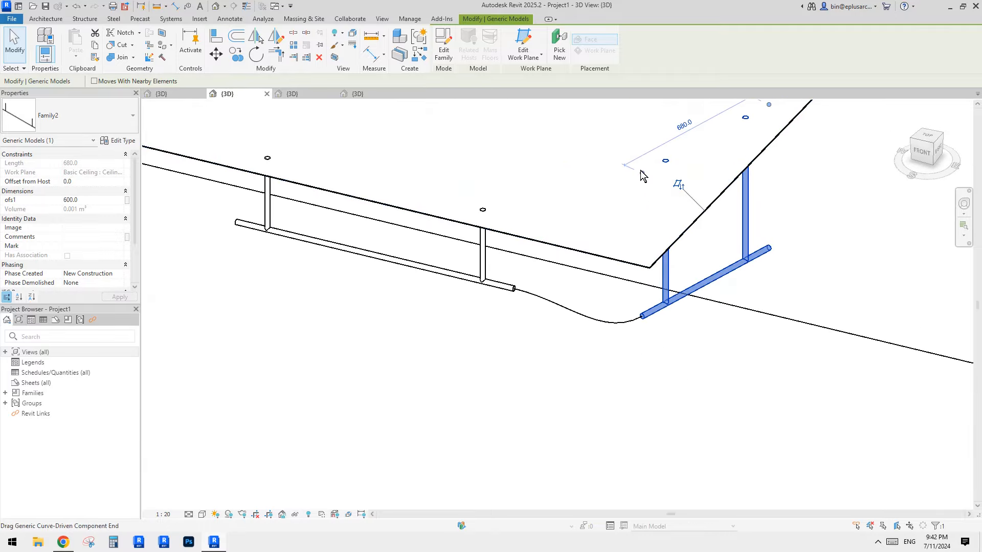
{"action": "middle_click_drag", "start_coordinate": [656, 193], "coordinate": [639, 235], "text": "shift"}
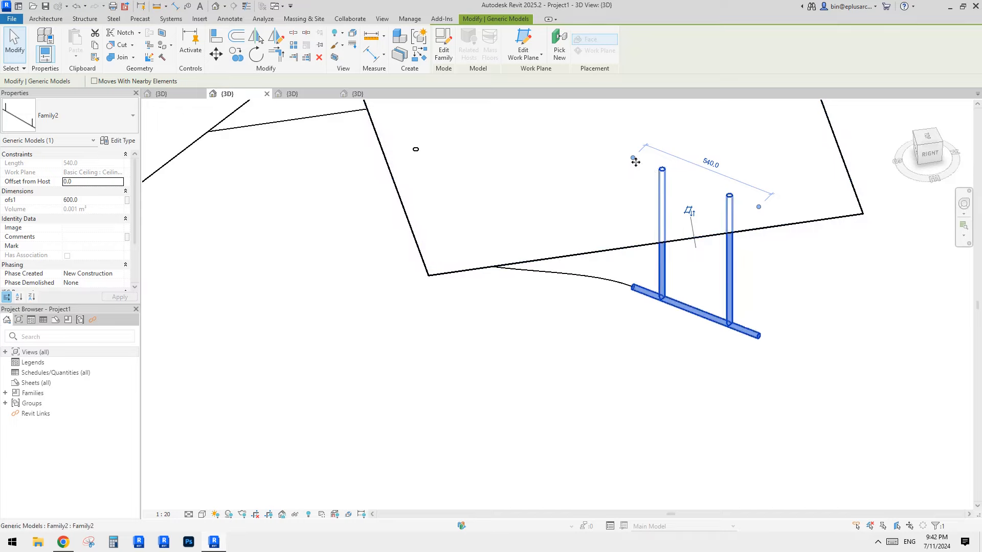
{"action": "left_click_drag", "start_coordinate": [634, 158], "coordinate": [575, 111]}
{"action": "middle_click_drag", "start_coordinate": [566, 287], "coordinate": [464, 250], "text": "shift"}
{"action": "scroll", "coordinate": [512, 271], "scroll_direction": "up", "scroll_amount": 3}
{"action": "left_click", "coordinate": [512, 271]}
{"action": "scroll", "coordinate": [512, 271], "scroll_direction": "down", "scroll_amount": 2}
{"action": "scroll", "coordinate": [507, 282], "scroll_direction": "up", "scroll_amount": 3}
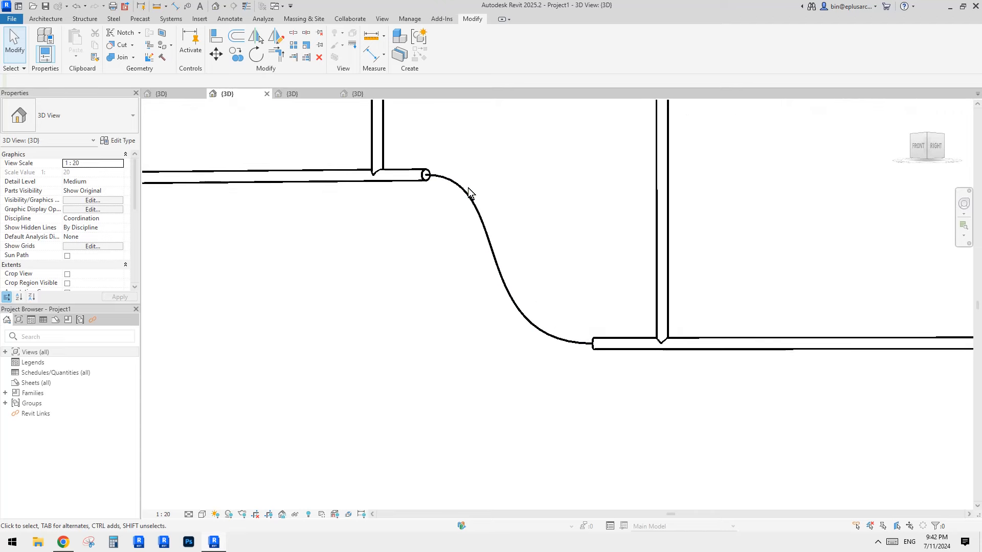
{"action": "middle_click_drag", "start_coordinate": [468, 188], "coordinate": [490, 214]}
Step: In the curve family, convert the spline between the adaptive points into a reference line
{"action": "left_click", "coordinate": [360, 94]}
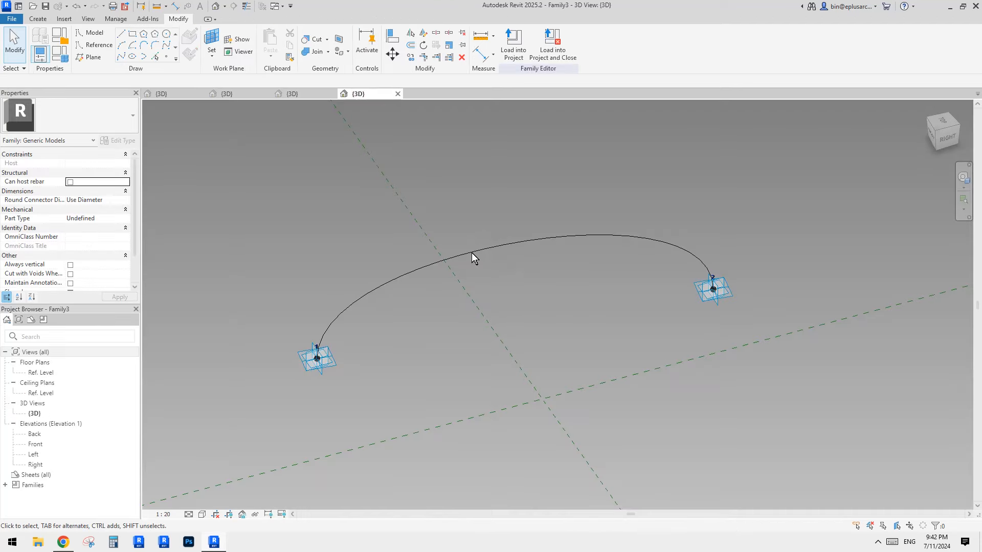
{"action": "middle_click_drag", "start_coordinate": [506, 237], "coordinate": [468, 290], "text": "shift"}
{"action": "left_click", "coordinate": [560, 276]}
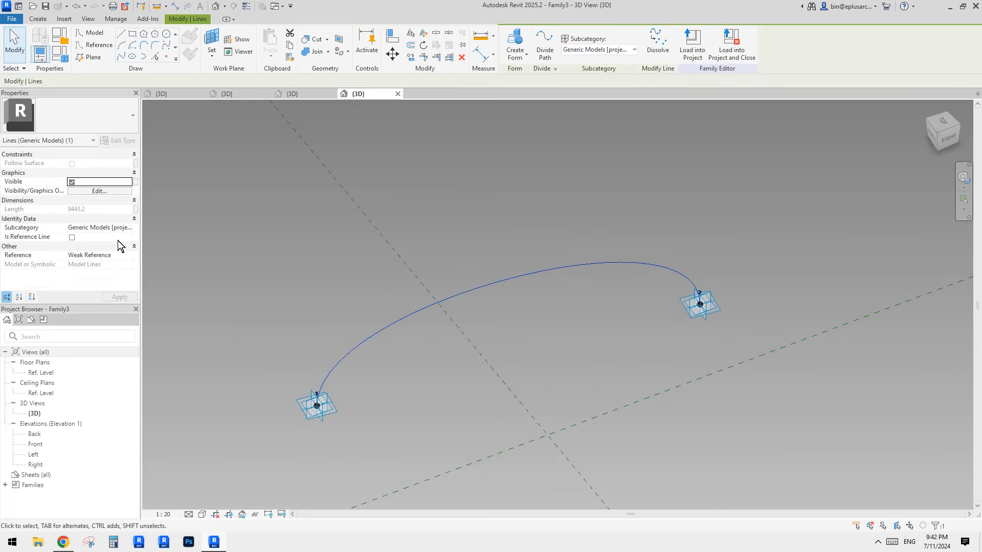
{"action": "left_click", "coordinate": [72, 238]}
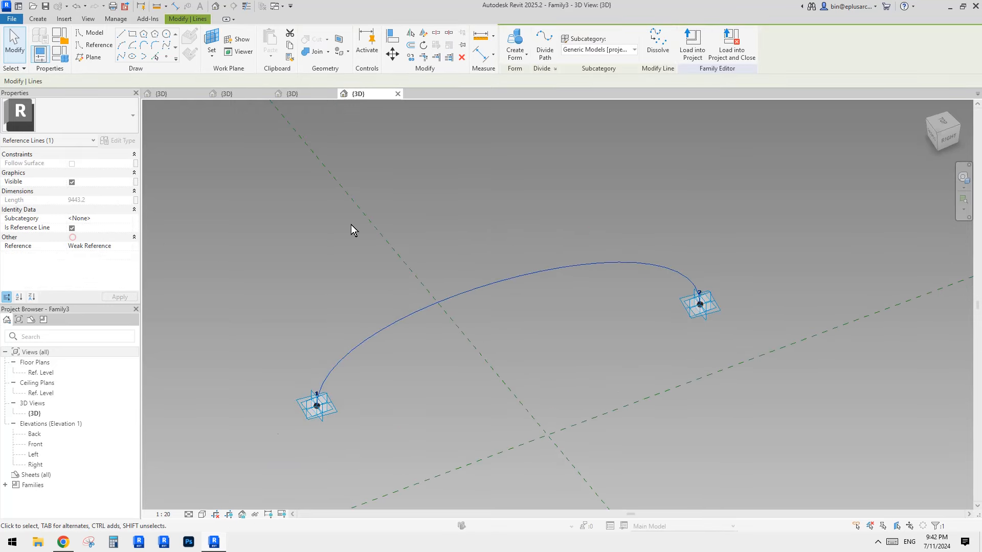
Step: Place a reference point on the curve and draw a reference circle of about 580 radius centred on the point's work plane
{"action": "left_click", "coordinate": [165, 56]}
{"action": "left_click", "coordinate": [189, 39]}
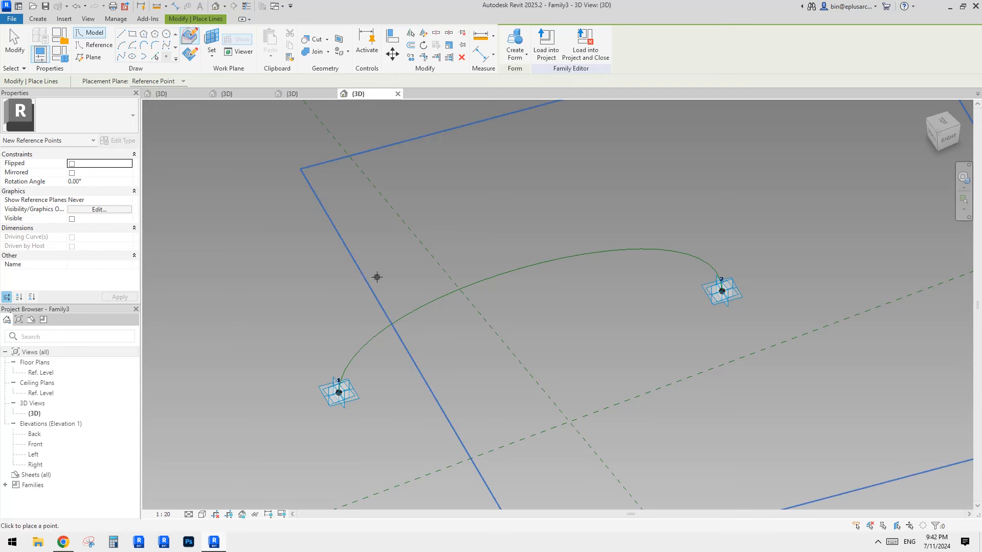
{"action": "left_click", "coordinate": [92, 47]}
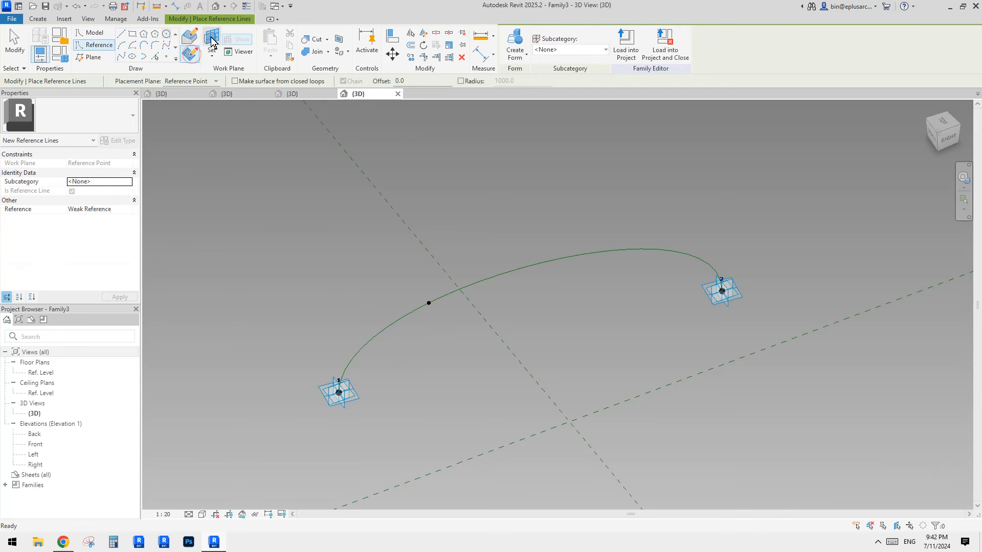
{"action": "key", "text": "Escape"}
{"action": "left_click", "coordinate": [430, 303]}
{"action": "middle_click_drag", "start_coordinate": [430, 303], "coordinate": [366, 302], "text": "shift"}
{"action": "scroll", "coordinate": [426, 255], "scroll_direction": "up", "scroll_amount": 3}
{"action": "left_click", "coordinate": [418, 251]}
{"action": "left_click", "coordinate": [437, 222]}
{"action": "middle_click_drag", "start_coordinate": [437, 221], "coordinate": [419, 277], "text": "shift"}
Step: Add a diameter dimension to the reference circle
{"action": "key", "text": "d"}
{"action": "key", "text": "i"}
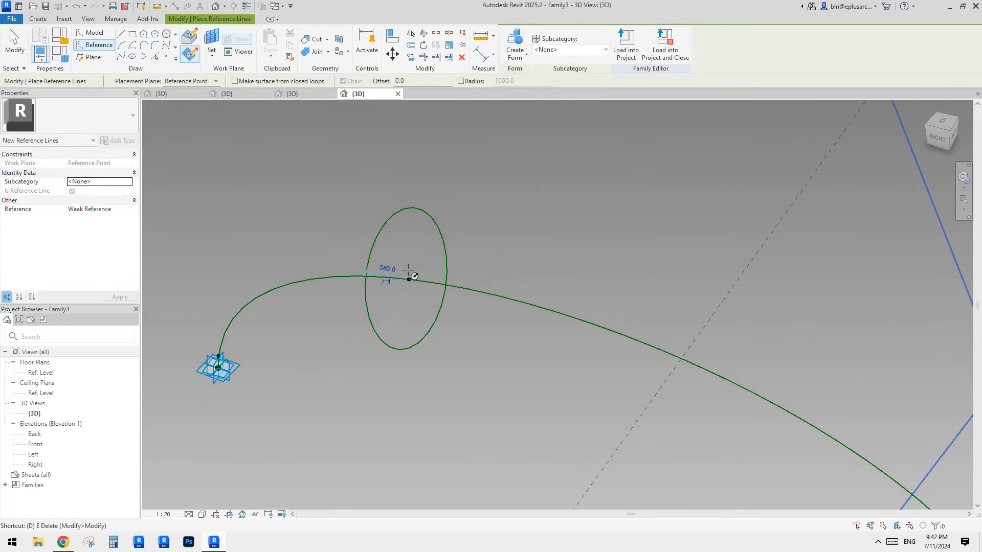
{"action": "left_click", "coordinate": [582, 45]}
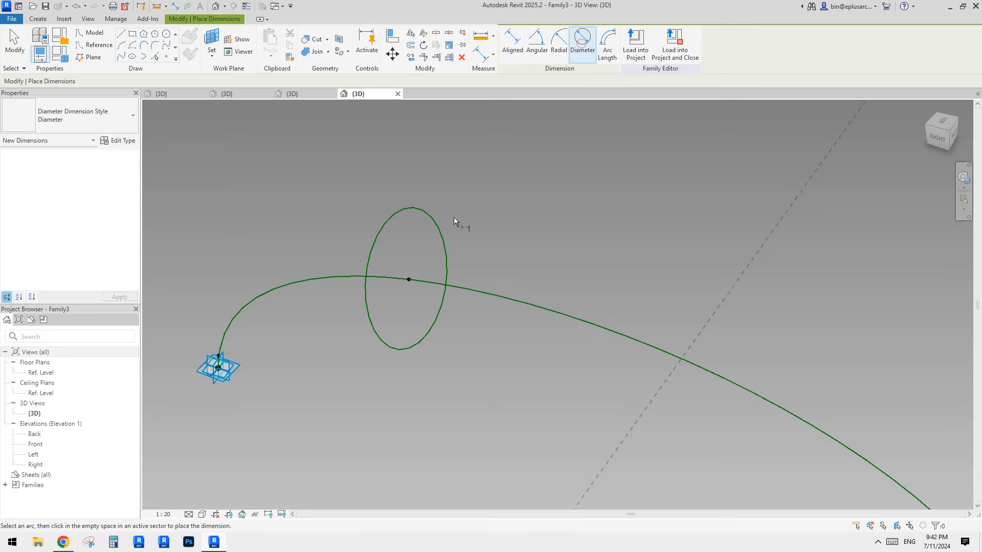
{"action": "left_click", "coordinate": [431, 219]}
{"action": "left_click", "coordinate": [425, 232]}
{"action": "key", "text": "Escape"}
{"action": "key", "text": "Escape"}
Step: Label the circle's diameter dimension with a new family type parameter named d
{"action": "left_click", "coordinate": [422, 240]}
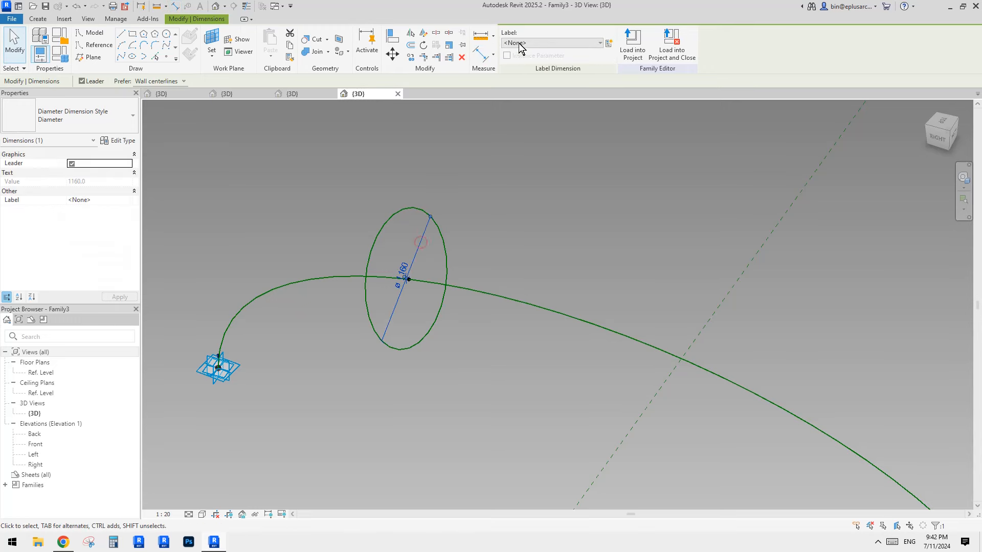
{"action": "left_click", "coordinate": [609, 45]}
{"action": "type", "text": "d"}
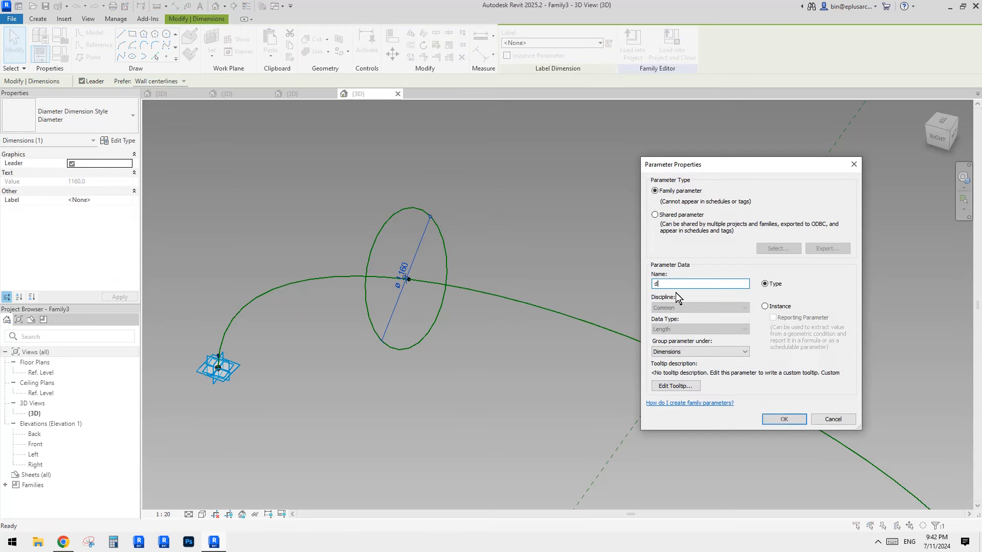
{"action": "left_click", "coordinate": [782, 419]}
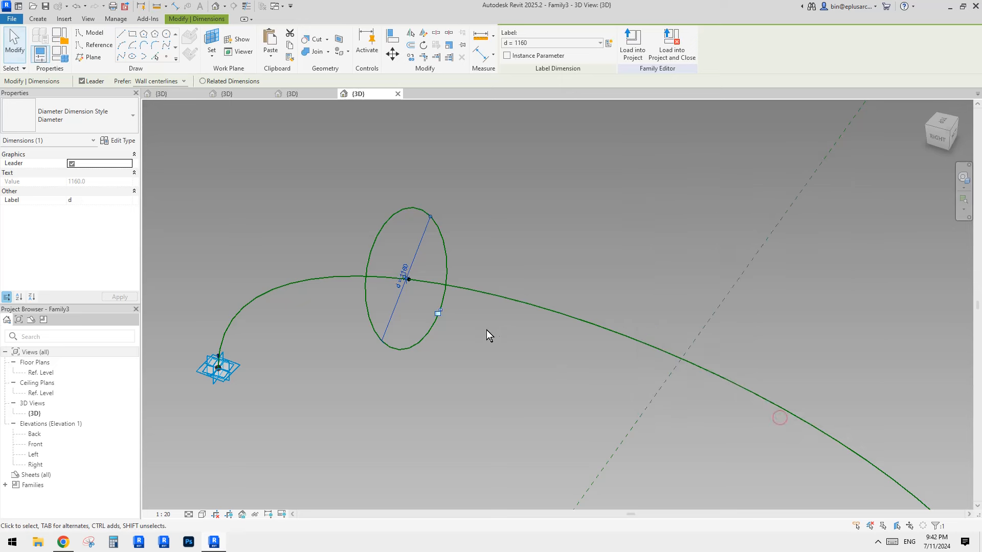
Step: Set the reference circle's diameter d to 30
{"action": "middle_click_drag", "start_coordinate": [486, 329], "coordinate": [459, 318], "text": "shift"}
{"action": "left_click", "coordinate": [414, 255]}
{"action": "type", "text": "20"}
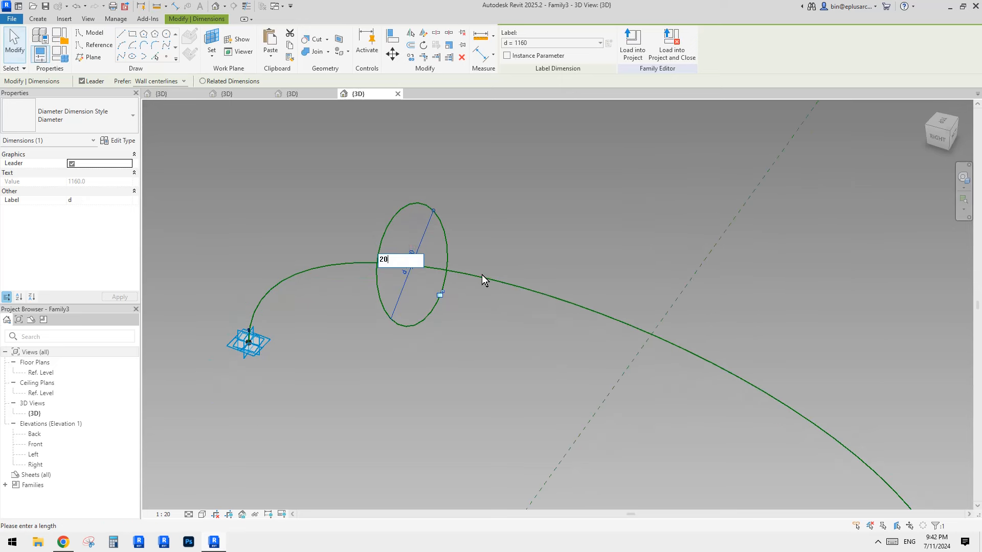
{"action": "left_click_drag", "start_coordinate": [394, 258], "coordinate": [360, 258]}
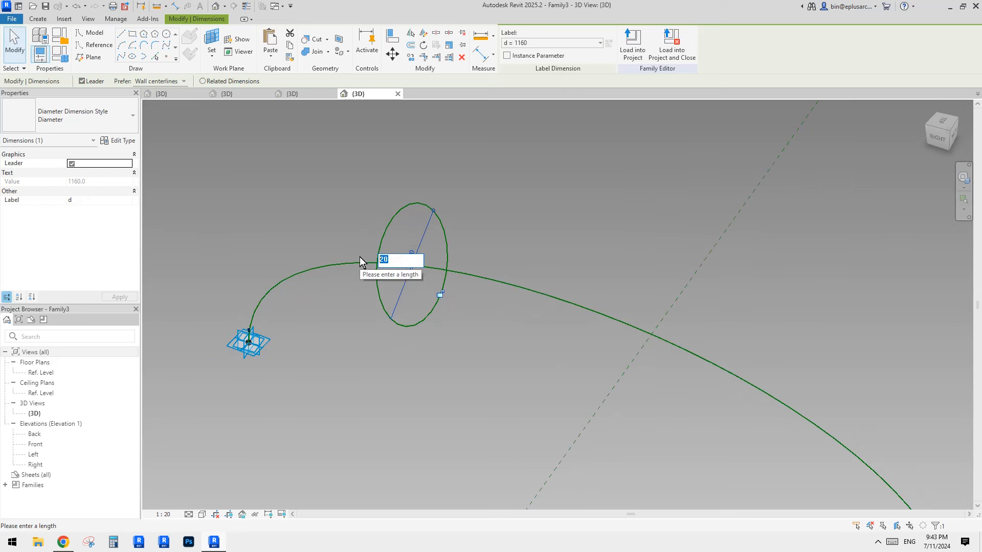
{"action": "type", "text": "2"}
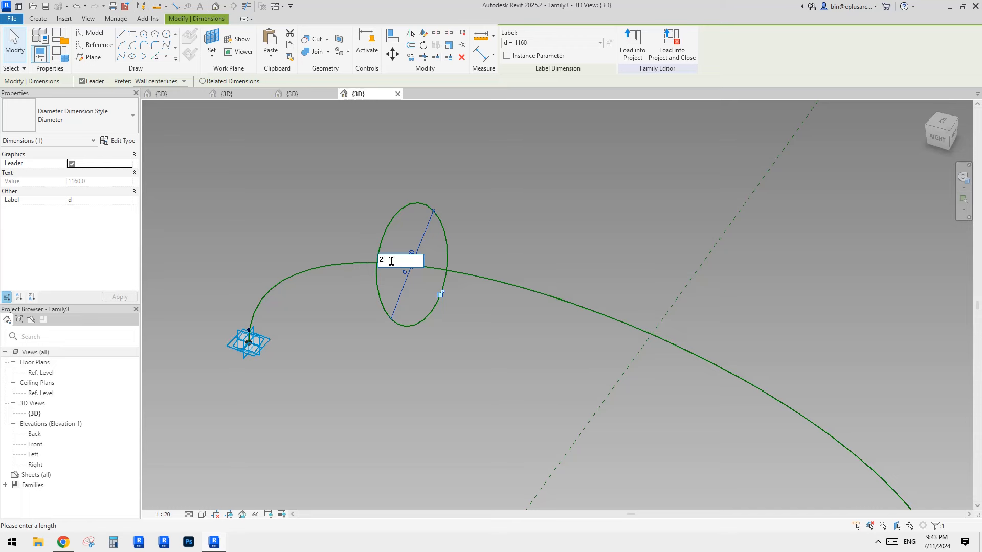
{"action": "left_click_drag", "start_coordinate": [392, 260], "coordinate": [375, 260]}
{"action": "type", "text": "30"}
{"action": "key", "text": "Return"}
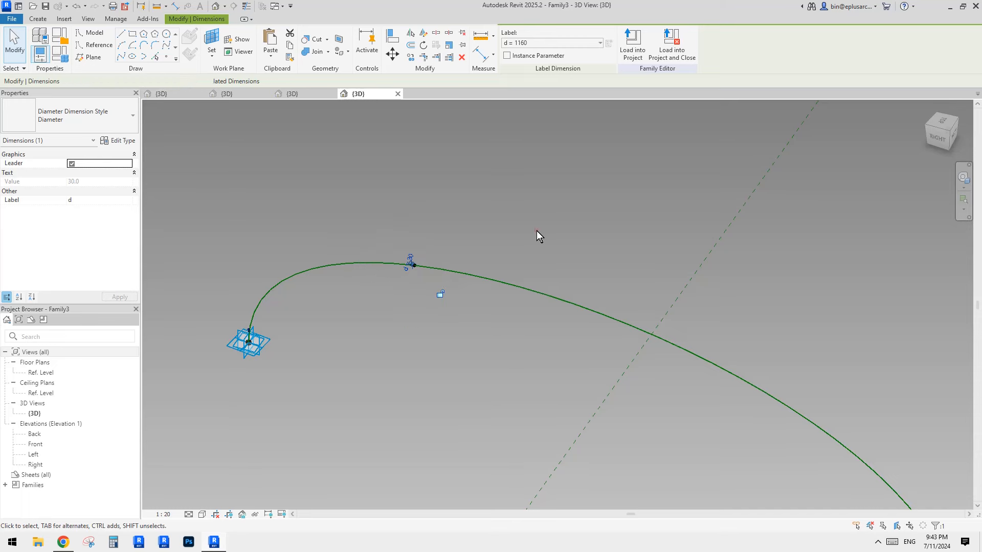
Step: Check the diameter of the vertical rods by opening their extrusion sketch in the hanger family
{"action": "left_click", "coordinate": [292, 94]}
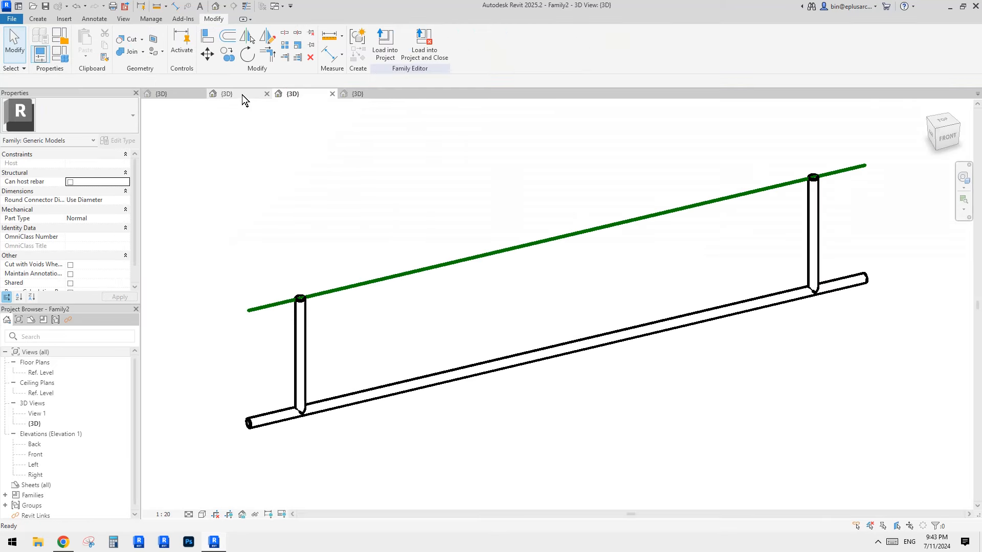
{"action": "left_click", "coordinate": [304, 340]}
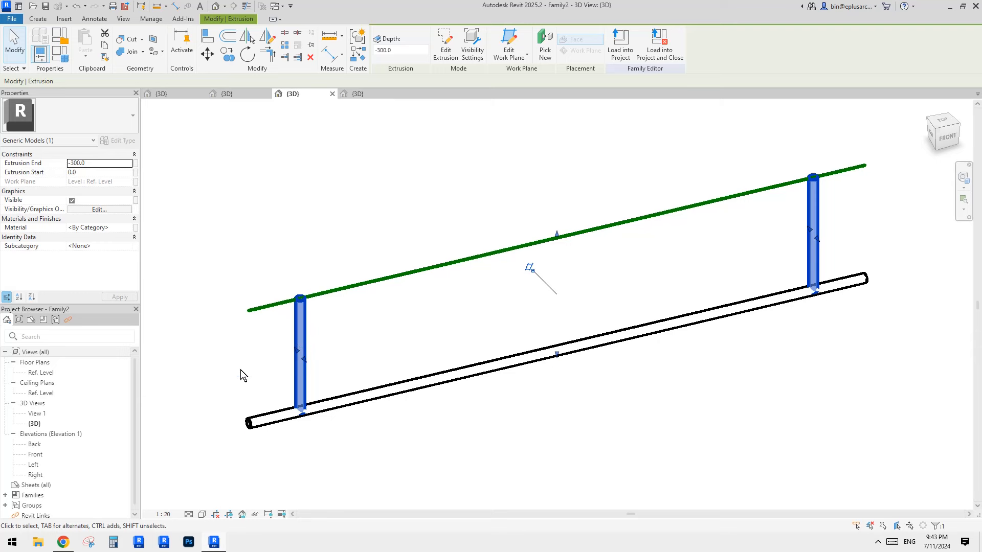
{"action": "left_click", "coordinate": [280, 417]}
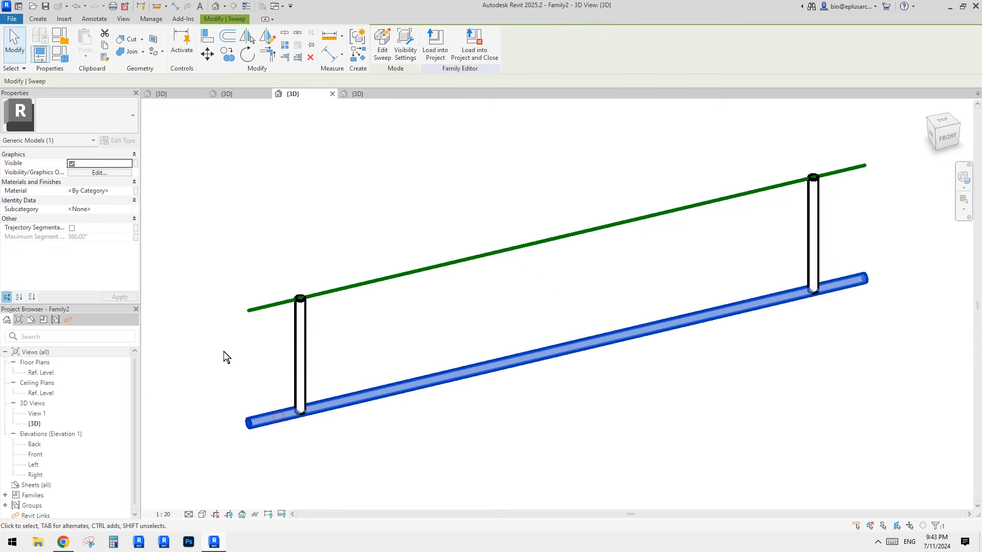
{"action": "double_click", "coordinate": [304, 346]}
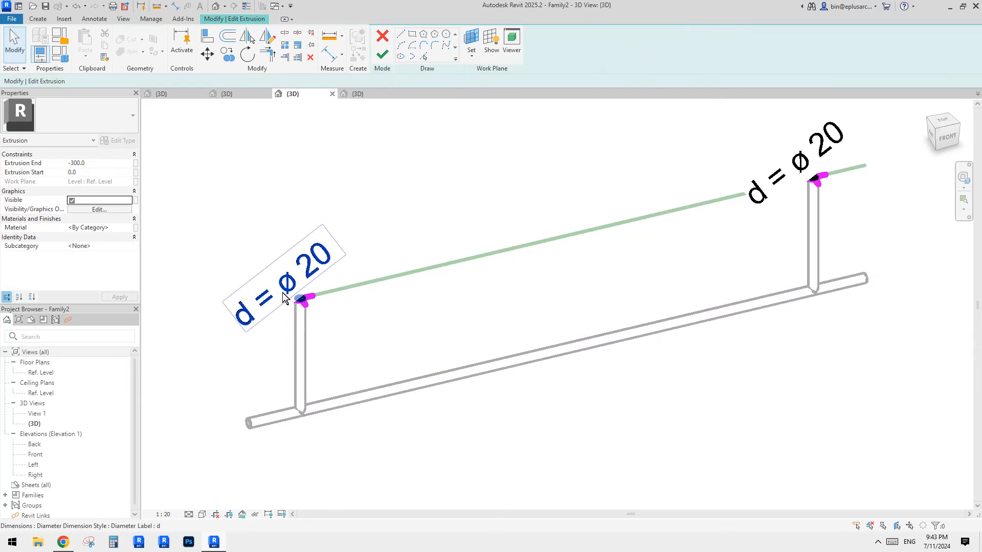
{"action": "left_click", "coordinate": [385, 56]}
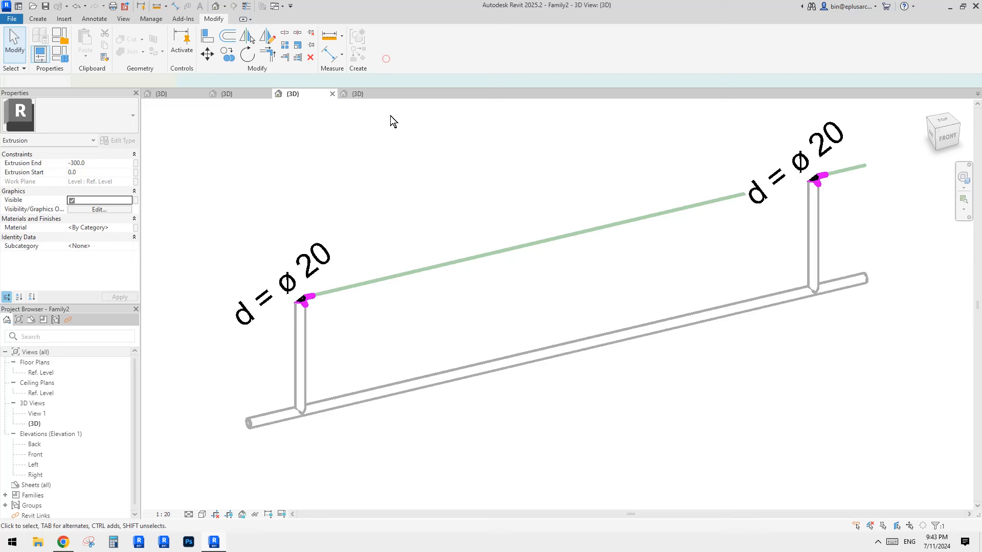
Step: In the curve family, set the reference circle's diameter d to 20
{"action": "left_click", "coordinate": [369, 95]}
{"action": "scroll", "coordinate": [414, 271], "scroll_direction": "up", "scroll_amount": 3}
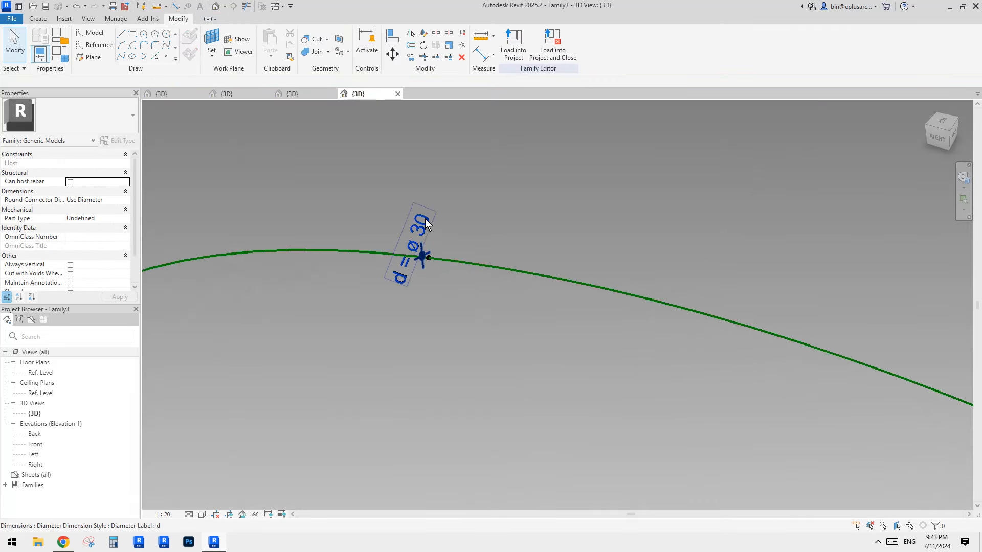
{"action": "left_click", "coordinate": [422, 247]}
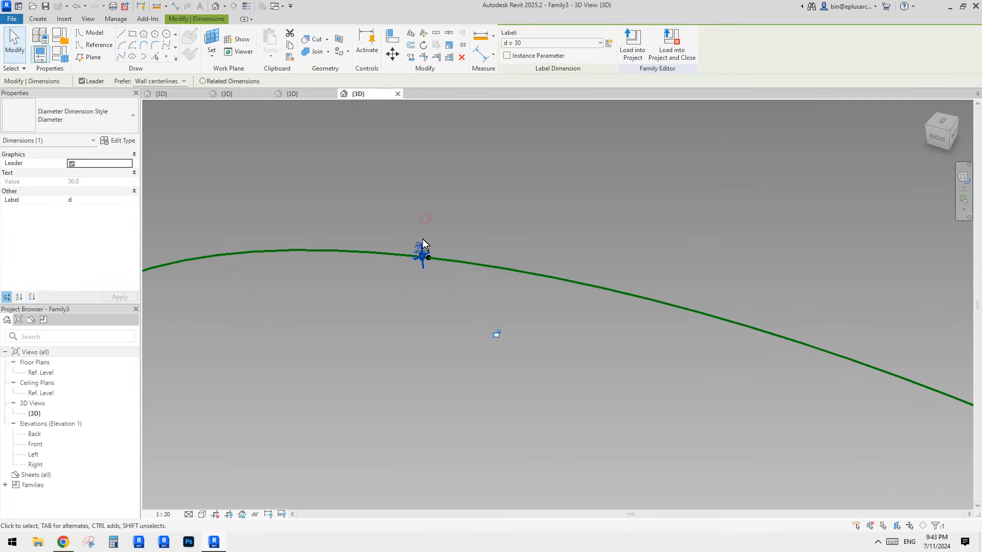
{"action": "left_click", "coordinate": [490, 201]}
{"action": "left_click_drag", "start_coordinate": [522, 335], "coordinate": [522, 335]}
{"action": "scroll", "coordinate": [441, 263], "scroll_direction": "down", "scroll_amount": 3}
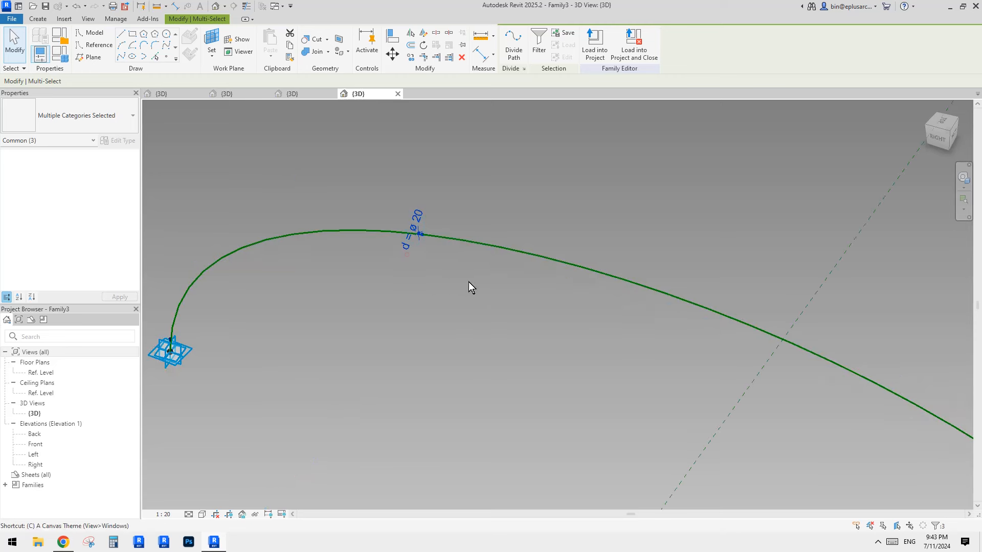
Step: Examine the circle's position relative to the reference point on the curve
{"action": "left_click_drag", "start_coordinate": [408, 254], "coordinate": [430, 271], "text": "ctrl"}
{"action": "scroll", "coordinate": [415, 236], "scroll_direction": "up", "scroll_amount": 4}
{"action": "key", "text": "Escape"}
{"action": "scroll", "coordinate": [424, 232], "scroll_direction": "up", "scroll_amount": 5}
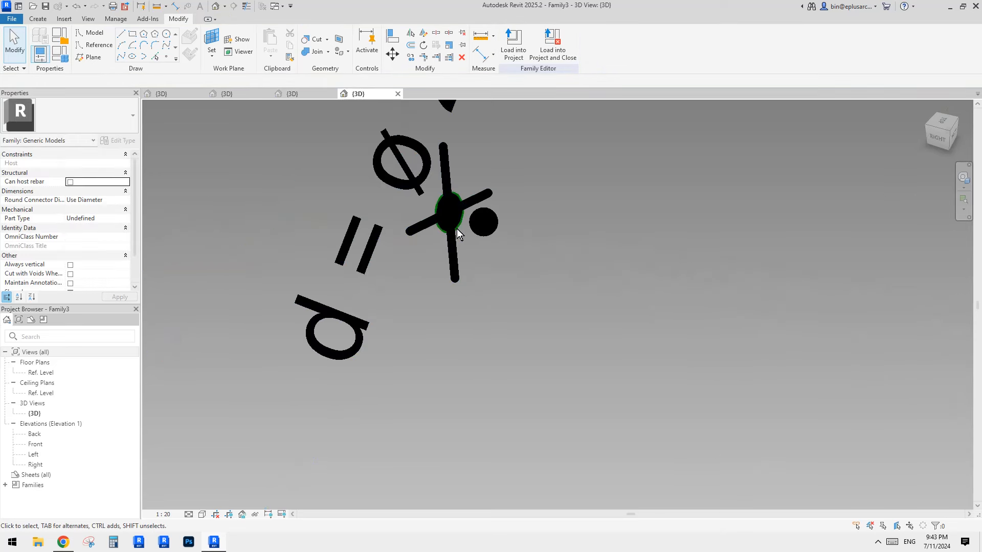
{"action": "scroll", "coordinate": [487, 218], "scroll_direction": "down", "scroll_amount": 3}
{"action": "mouse_move", "coordinate": [477, 252]}
{"action": "middle_mouse_down", "text": "shift"}
{"action": "mouse_move", "coordinate": [475, 262]}
{"action": "mouse_move", "coordinate": [490, 171]}
{"action": "mouse_move", "coordinate": [373, 193]}
{"action": "mouse_move", "coordinate": [520, 276]}
{"action": "mouse_move", "coordinate": [470, 263]}
{"action": "middle_mouse_up", "text": "shift"}
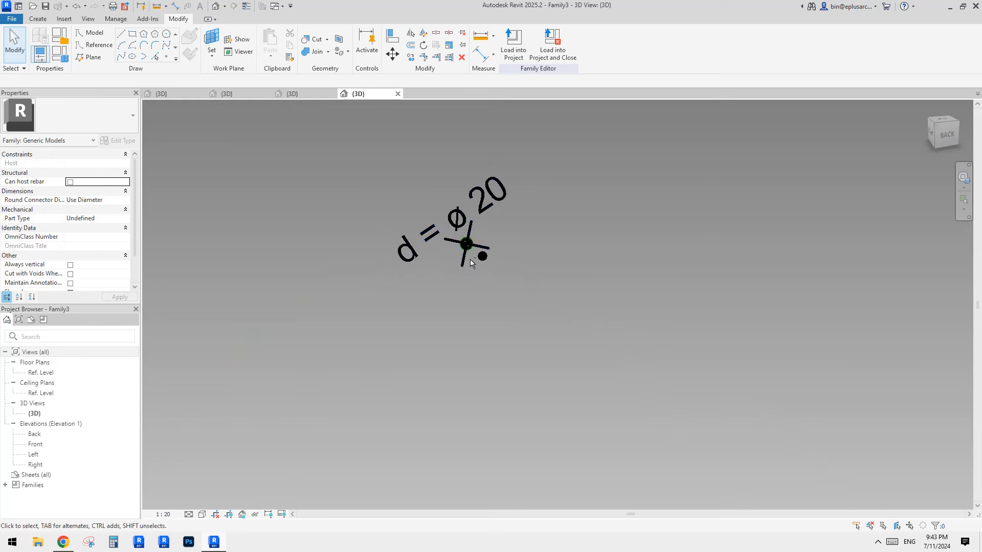
{"action": "scroll", "coordinate": [440, 230], "scroll_direction": "up", "scroll_amount": 2}
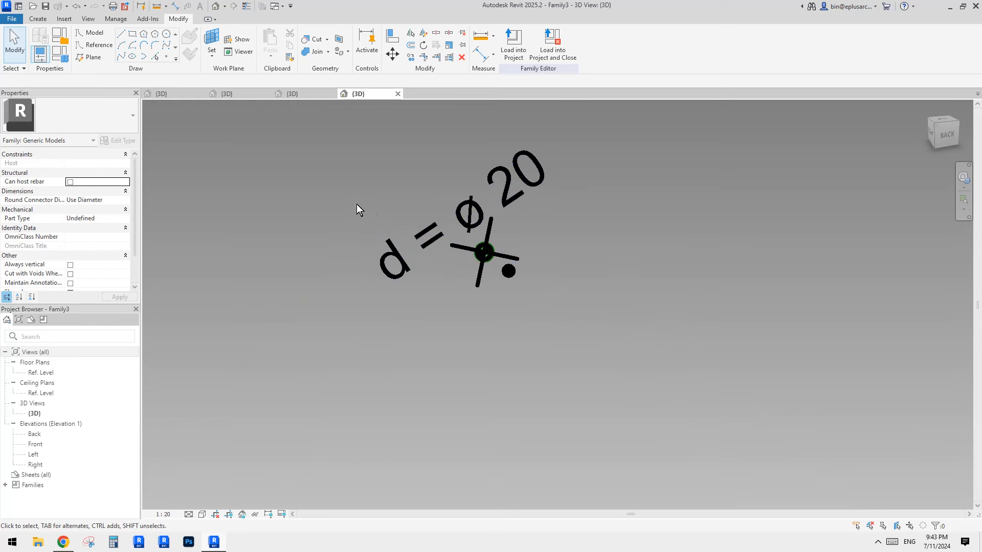
{"action": "scroll", "coordinate": [498, 280], "scroll_direction": "down", "scroll_amount": 3}
{"action": "left_click", "coordinate": [504, 262]}
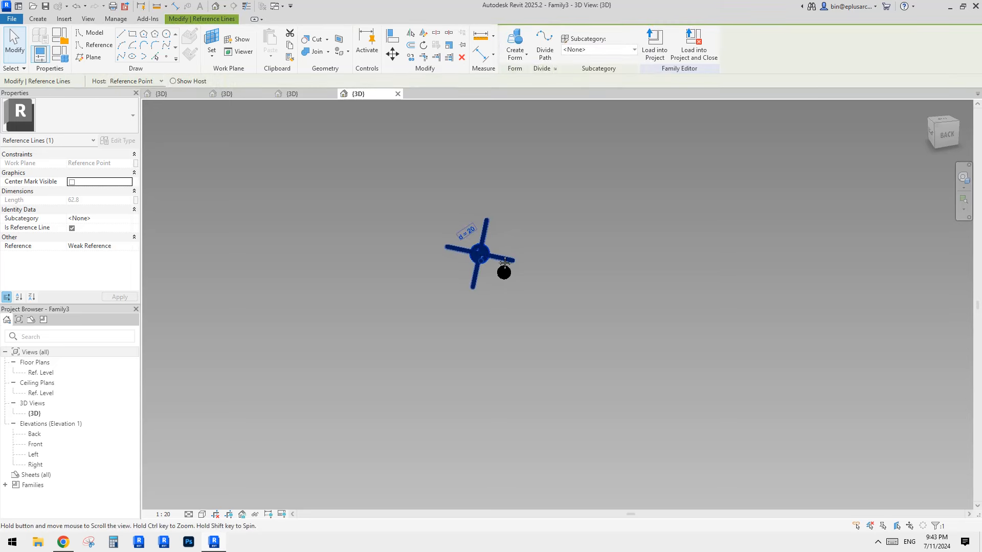
{"action": "key", "text": "v"}
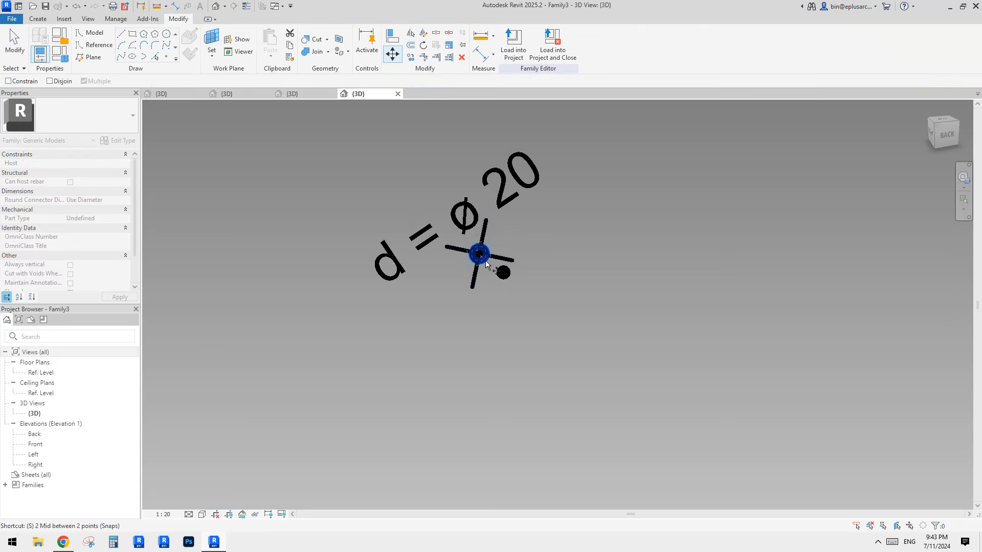
{"action": "left_click", "coordinate": [486, 261]}
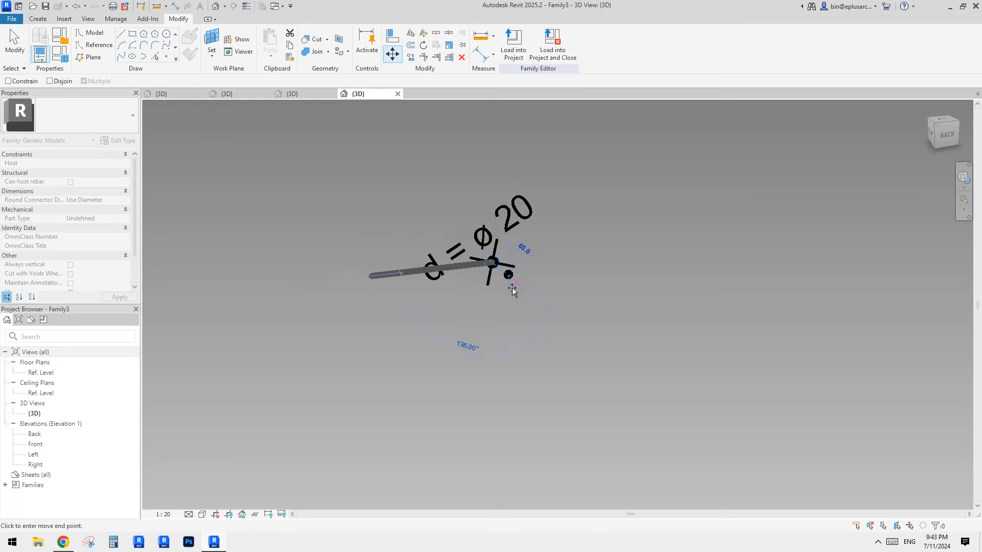
{"action": "middle_click_drag", "start_coordinate": [513, 291], "coordinate": [478, 377], "text": "shift"}
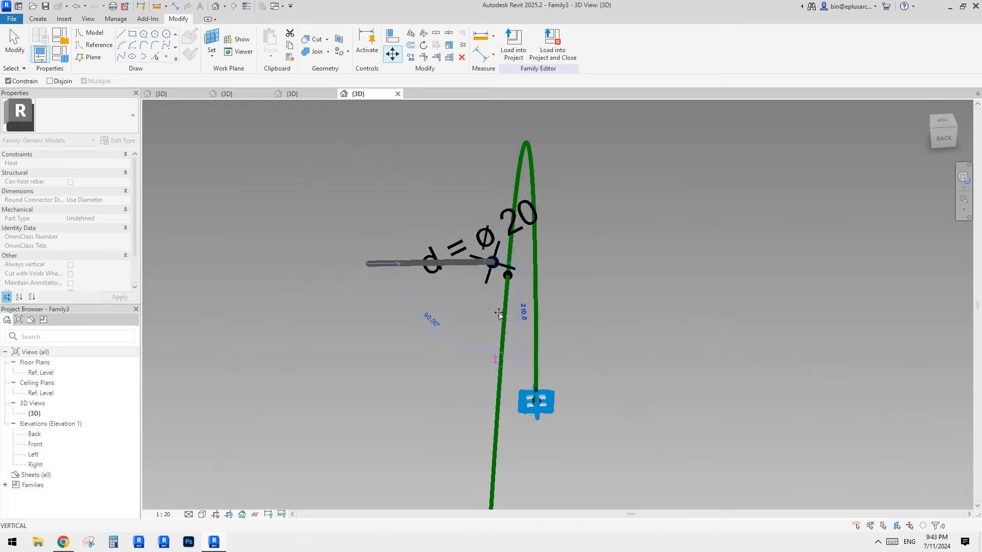
{"action": "scroll", "coordinate": [505, 276], "scroll_direction": "up", "scroll_amount": 2}
{"action": "middle_click_drag", "start_coordinate": [504, 275], "coordinate": [480, 256], "text": "shift"}
{"action": "key", "text": "Escape"}
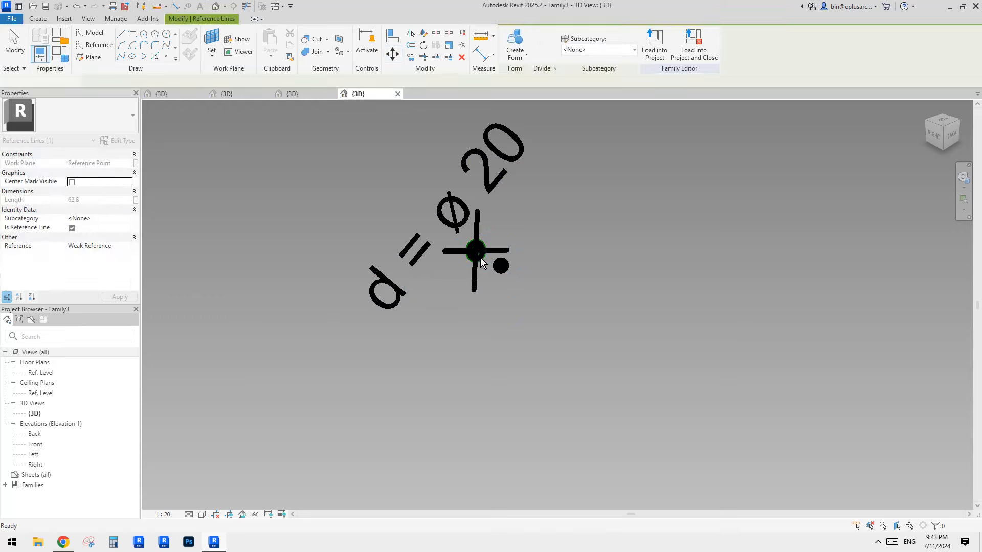
Step: Set the view scale to 1:5 and make the curve's reference point always show its reference planes
{"action": "left_click", "coordinate": [170, 514]}
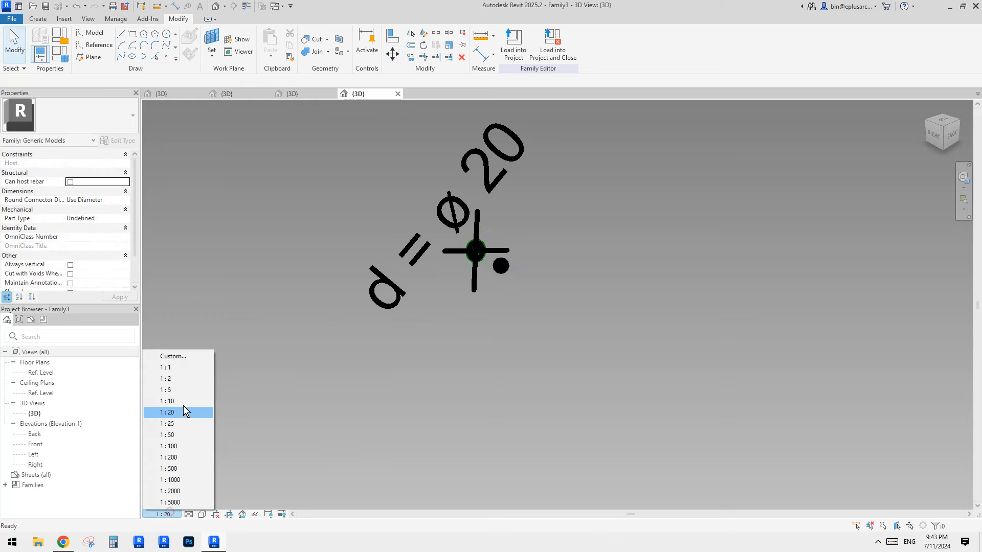
{"action": "left_click", "coordinate": [178, 392]}
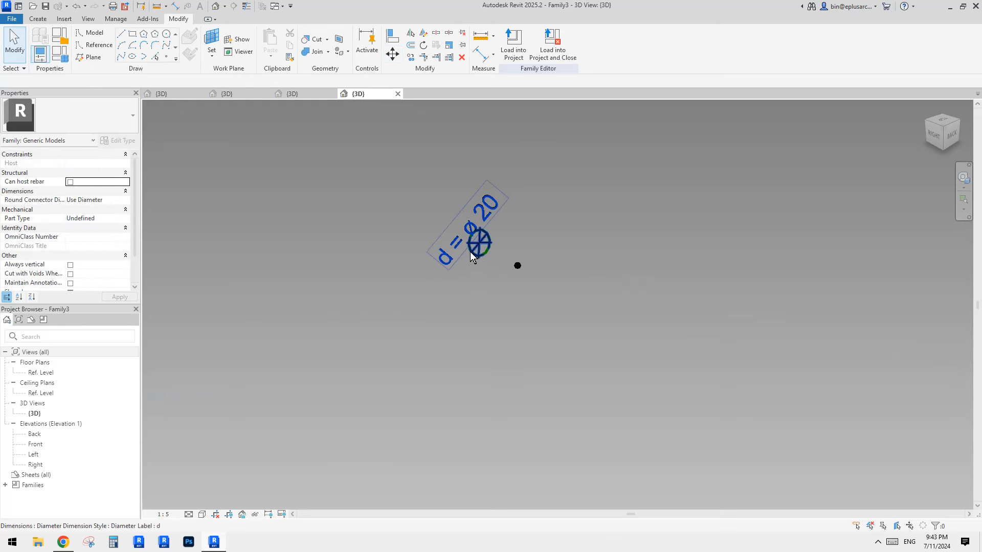
{"action": "left_click", "coordinate": [483, 253]}
{"action": "left_click", "coordinate": [487, 253]}
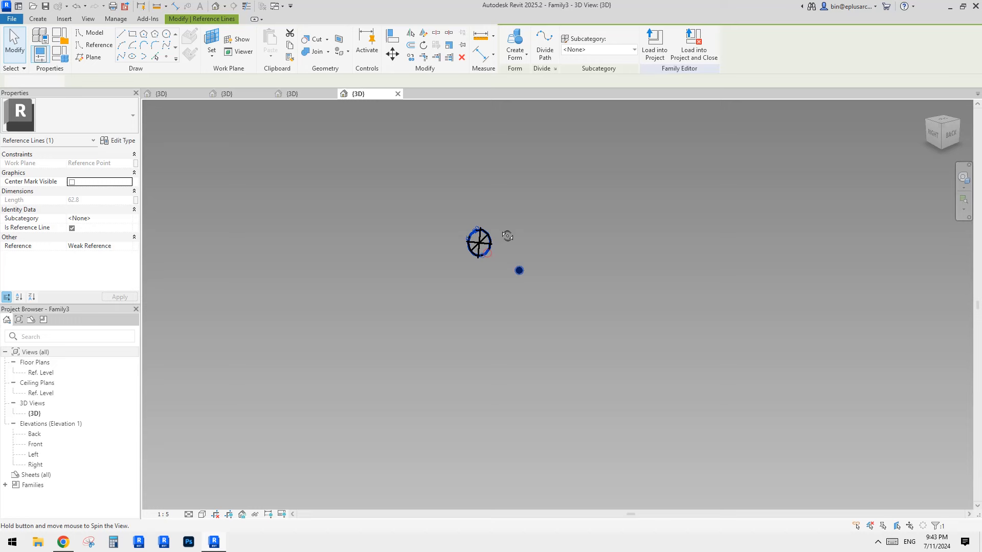
{"action": "left_click", "coordinate": [520, 274]}
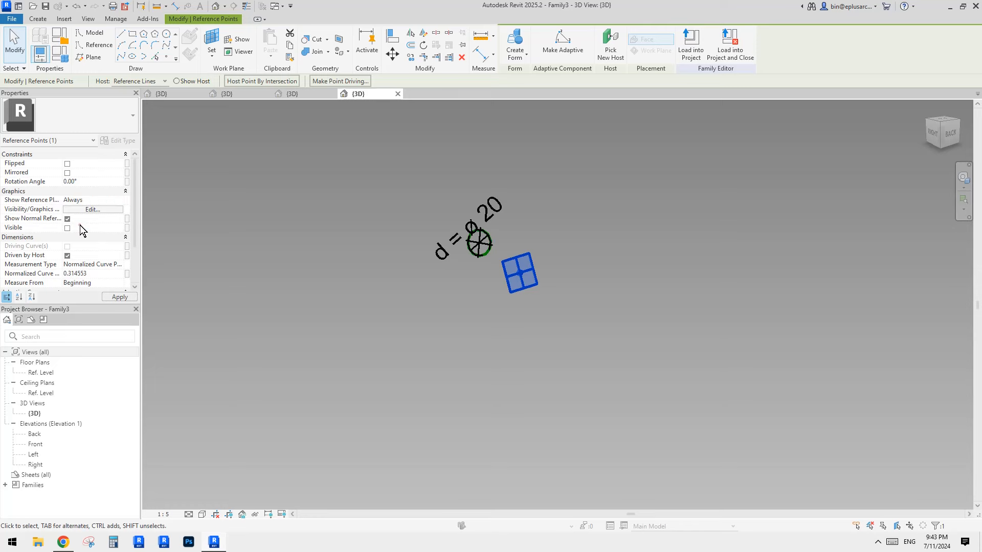
{"action": "left_click", "coordinate": [555, 265]}
Step: Try to move the circle from its own centre onto the reference point on the curve
{"action": "left_click", "coordinate": [487, 256]}
{"action": "left_click", "coordinate": [487, 255]}
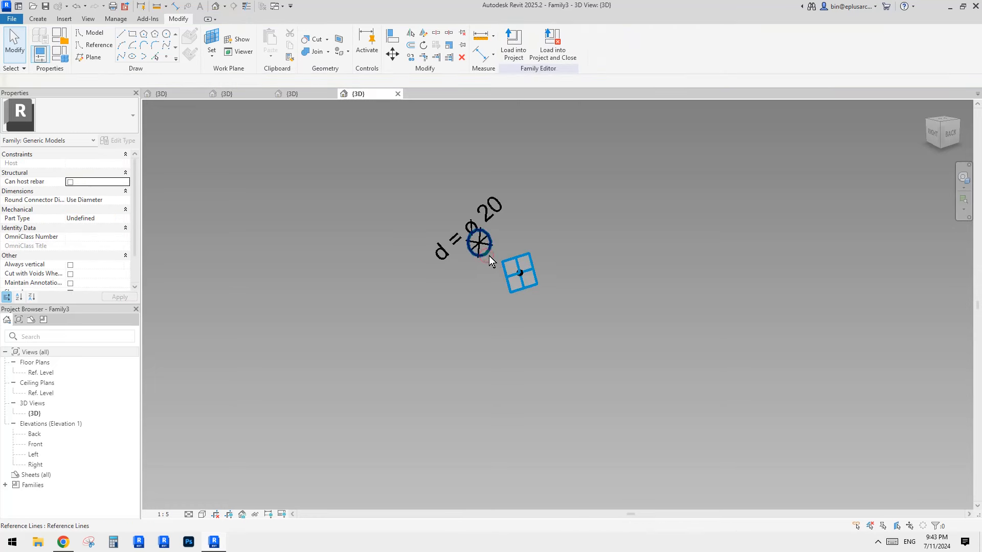
{"action": "left_click", "coordinate": [514, 261]}
{"action": "left_click", "coordinate": [489, 256]}
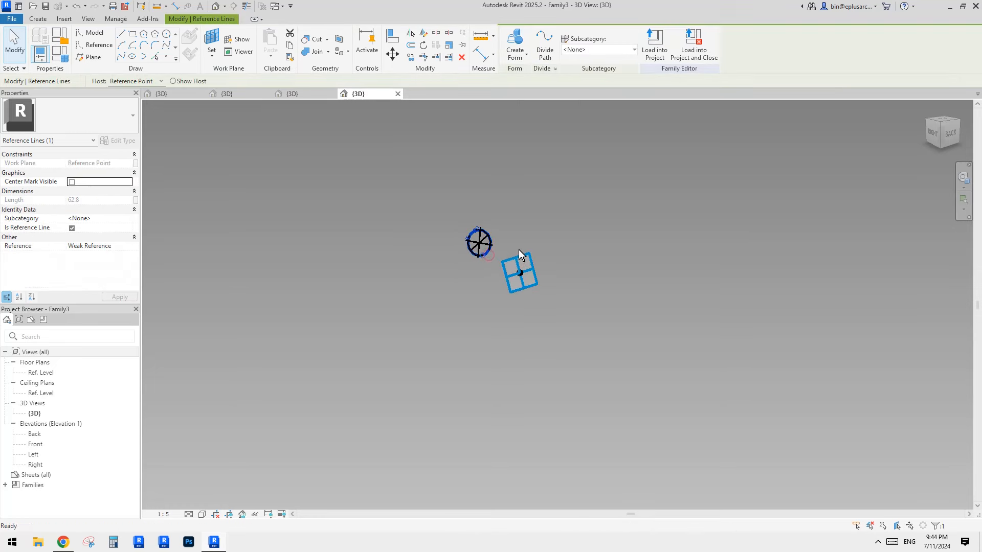
{"action": "key", "text": "m"}
{"action": "key", "text": "v"}
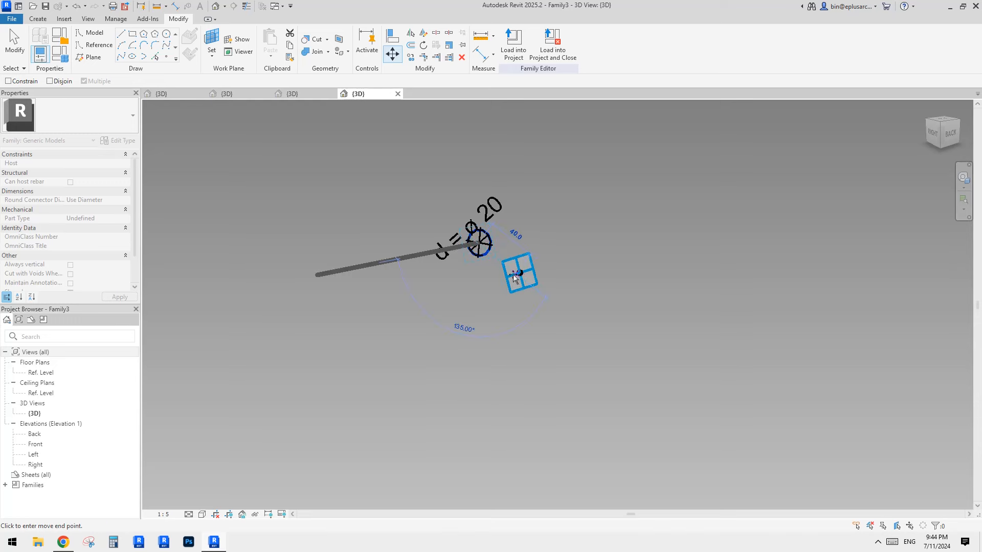
{"action": "left_click", "coordinate": [514, 274]}
{"action": "scroll", "coordinate": [491, 278], "scroll_direction": "down", "scroll_amount": 3}
{"action": "left_click", "coordinate": [488, 320]}
{"action": "middle_click_drag", "start_coordinate": [489, 327], "coordinate": [458, 335], "text": "shift"}
{"action": "middle_click_drag", "start_coordinate": [441, 348], "coordinate": [486, 277], "text": "shift"}
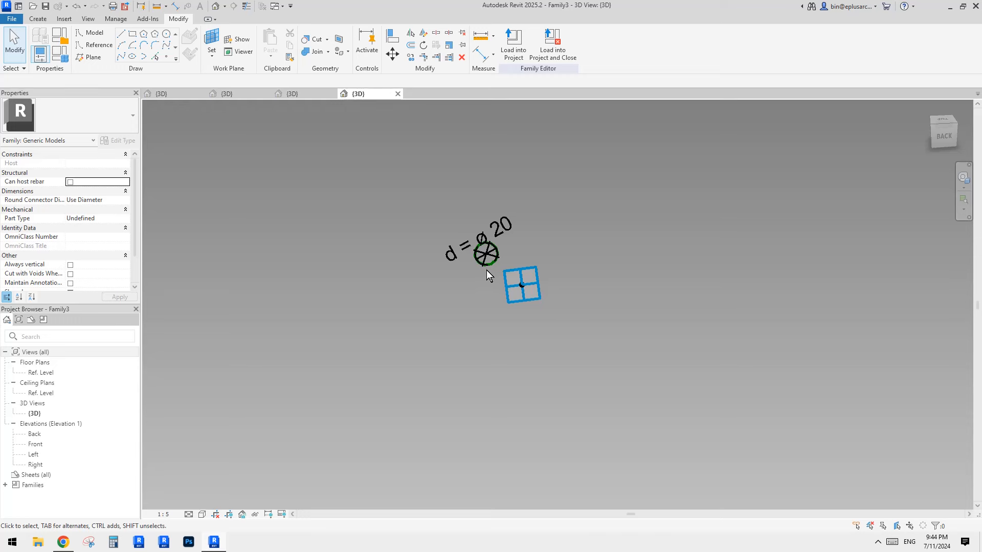
Step: Delete the misplaced reference circle together with its diameter dimension
{"action": "middle_click_drag", "start_coordinate": [483, 266], "coordinate": [489, 264], "text": "shift"}
{"action": "left_click_drag", "start_coordinate": [341, 167], "coordinate": [547, 275]}
{"action": "key", "text": "Delete"}
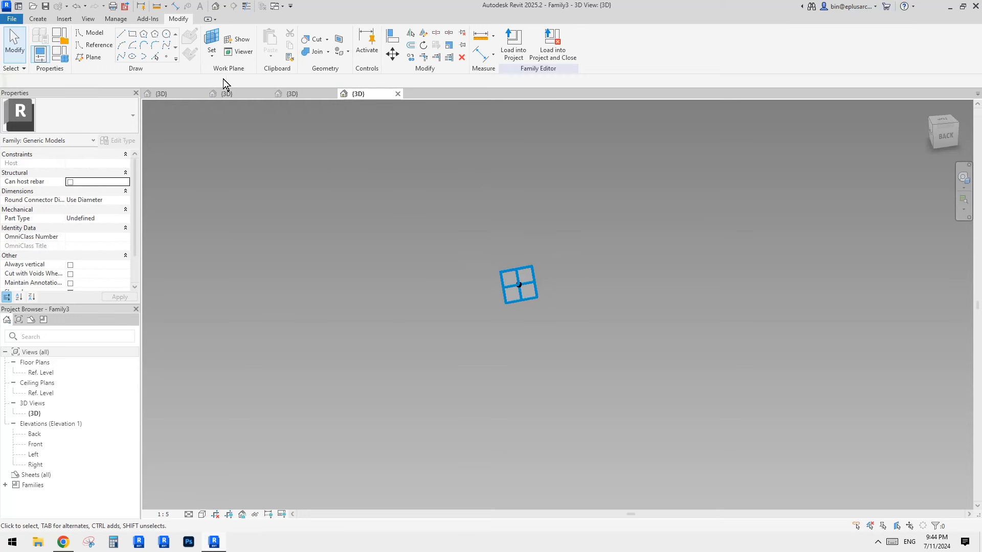
Step: Draw a reference circle about 60 mm in radius centred on the curve's reference point, and start a diameter dimension
{"action": "left_click", "coordinate": [94, 45]}
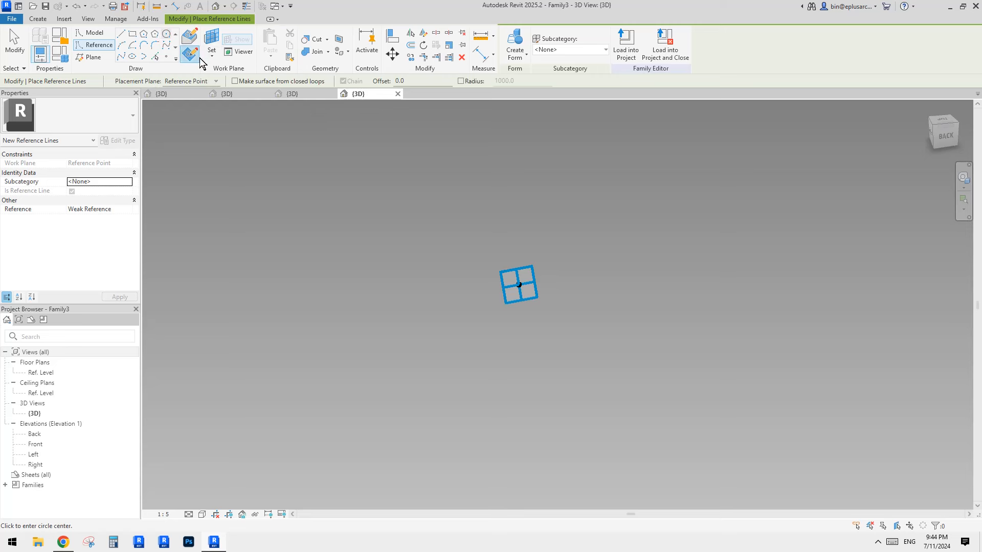
{"action": "key", "text": "Escape"}
{"action": "key", "text": "Escape"}
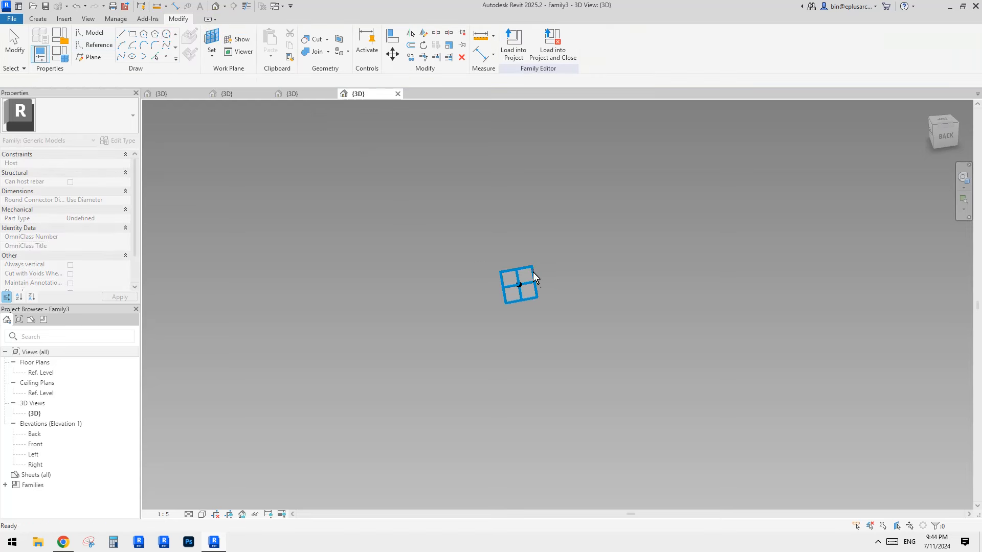
{"action": "key", "text": "Return"}
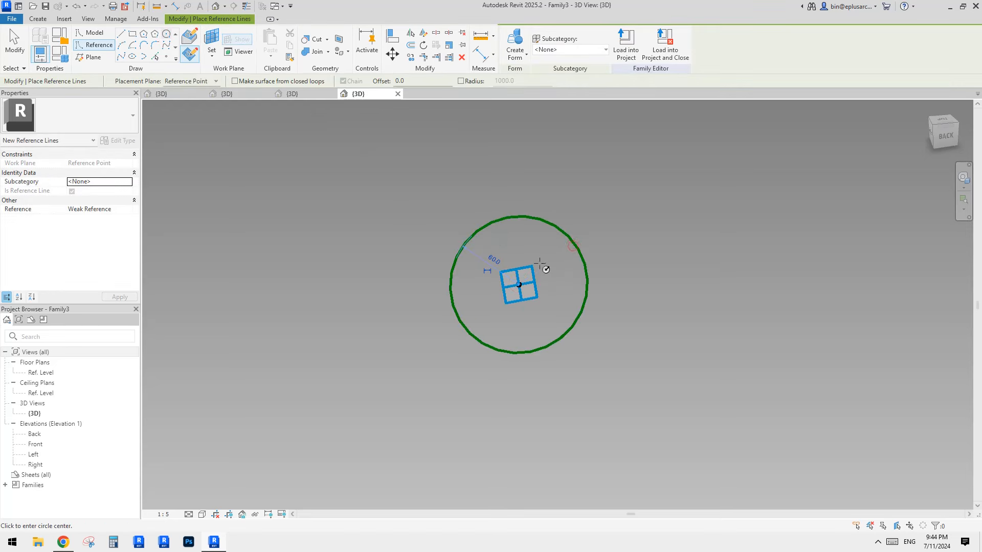
{"action": "key", "text": "d"}
{"action": "key", "text": "i"}
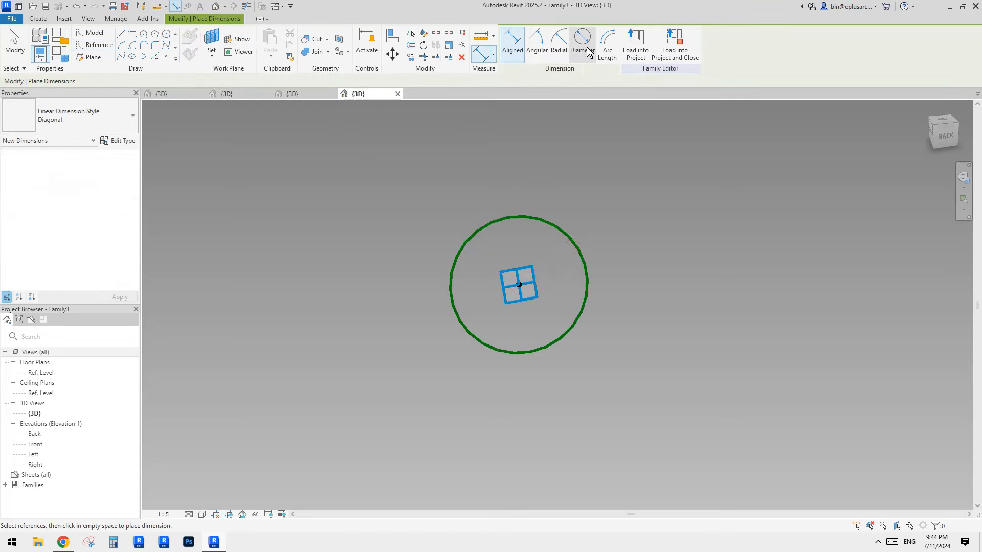
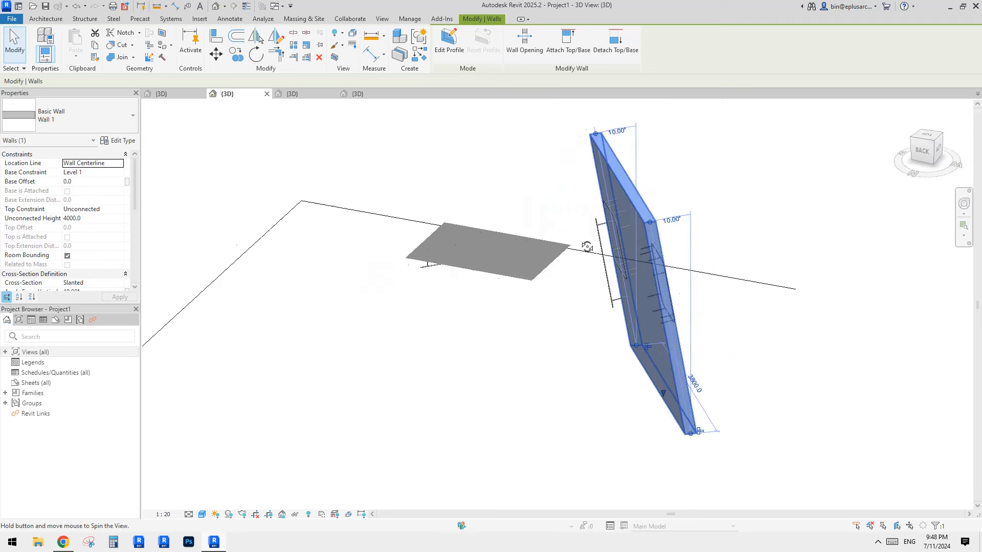
Step: In the project, delete the slanted wall, its two closed-loop Family1 hangers and the hanger at the ceiling's corner
{"action": "key", "text": "Delete"}
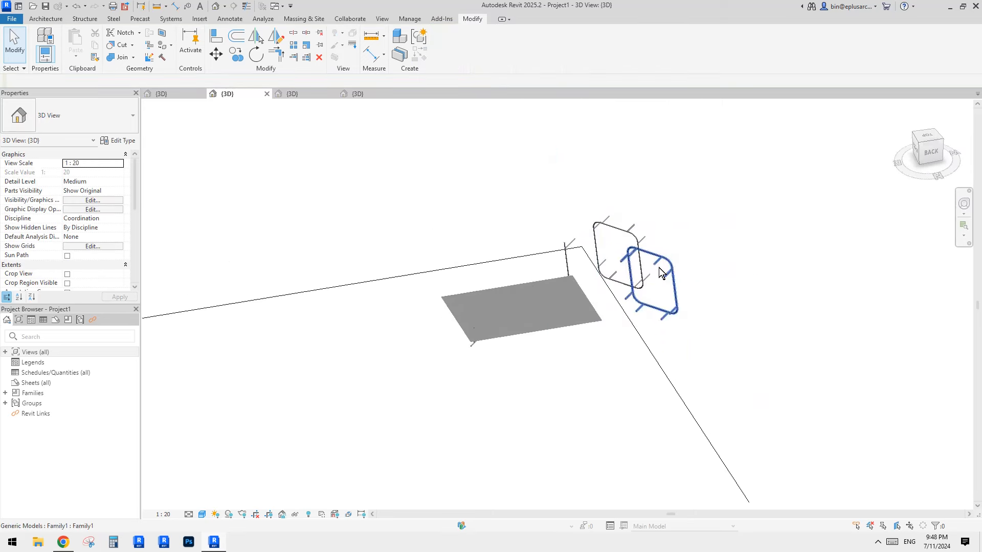
{"action": "left_click", "coordinate": [658, 256]}
{"action": "scroll", "coordinate": [658, 254], "scroll_direction": "up", "scroll_amount": 2}
{"action": "scroll", "coordinate": [614, 262], "scroll_direction": "up", "scroll_amount": 1}
{"action": "key", "text": "Delete"}
{"action": "left_click", "coordinate": [614, 263]}
{"action": "key", "text": "Delete"}
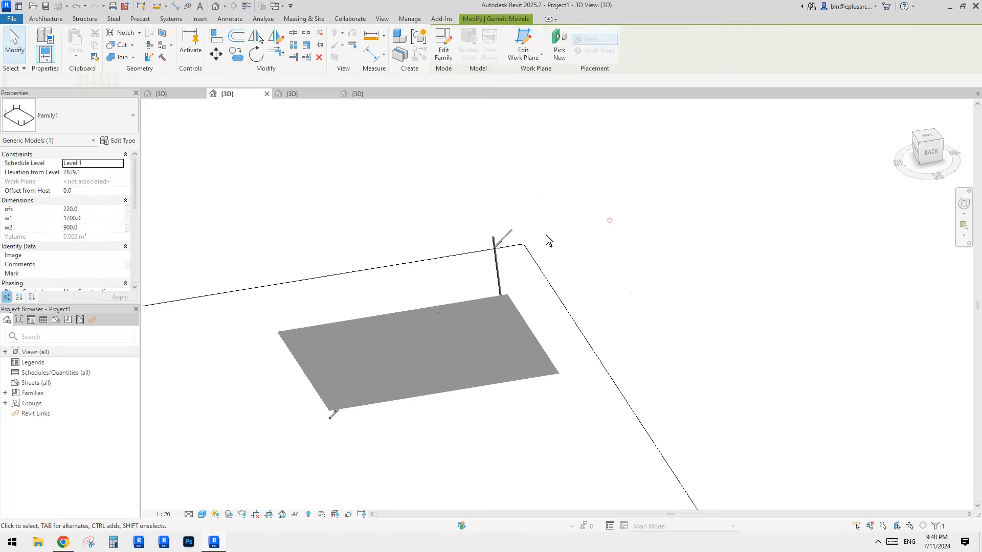
{"action": "left_click", "coordinate": [499, 261]}
{"action": "key", "text": "Delete"}
Step: Enlarge the ceiling by moving its boundary edges outwards, and finish the boundary edit
{"action": "double_click", "coordinate": [515, 320]}
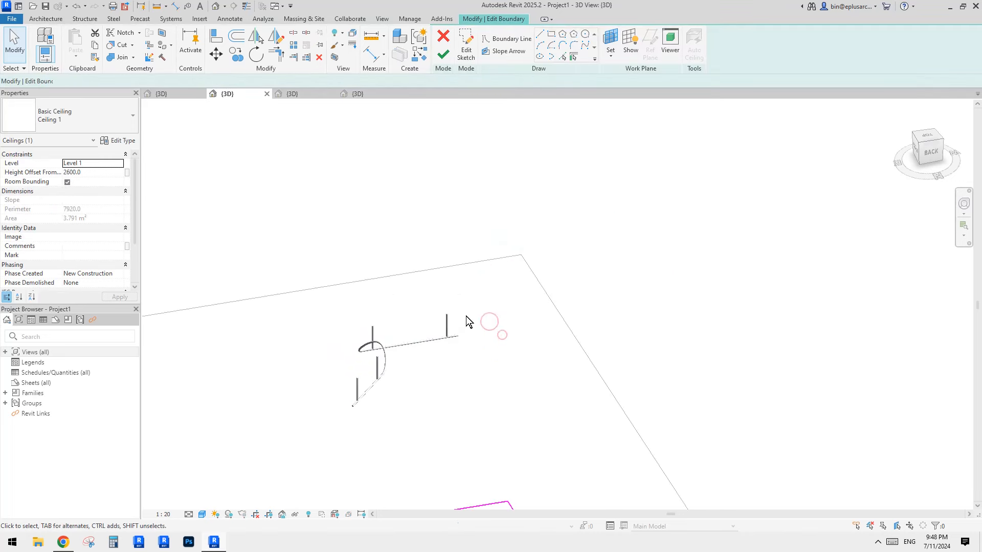
{"action": "scroll", "coordinate": [538, 371], "scroll_direction": "down", "scroll_amount": 1}
{"action": "left_click_drag", "start_coordinate": [489, 328], "coordinate": [454, 260]}
{"action": "left_click", "coordinate": [523, 311]}
{"action": "left_click_drag", "start_coordinate": [524, 311], "coordinate": [666, 279]}
{"action": "left_click", "coordinate": [444, 55]}
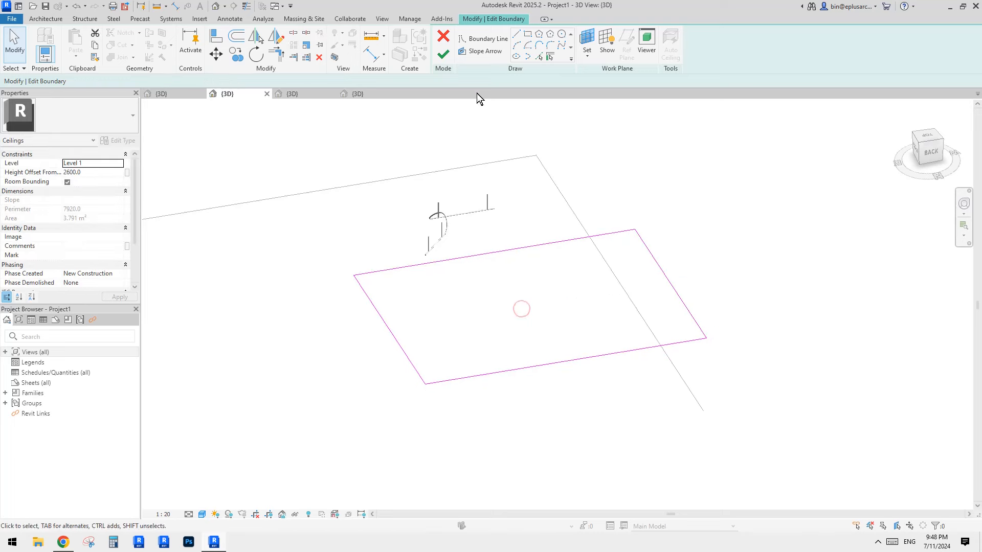
Step: Place a closed-loop Family1 hanger on the underside of the enlarged ceiling, away from the curved hanger assembly
{"action": "scroll", "coordinate": [535, 215], "scroll_direction": "up", "scroll_amount": 2}
{"action": "mouse_move", "coordinate": [535, 214]}
{"action": "middle_mouse_down", "text": "shift"}
{"action": "mouse_move", "coordinate": [605, 96]}
{"action": "mouse_move", "coordinate": [622, 167]}
{"action": "mouse_move", "coordinate": [589, 169]}
{"action": "middle_mouse_up", "text": "shift"}
{"action": "left_click", "coordinate": [28, 20]}
{"action": "left_click", "coordinate": [132, 43]}
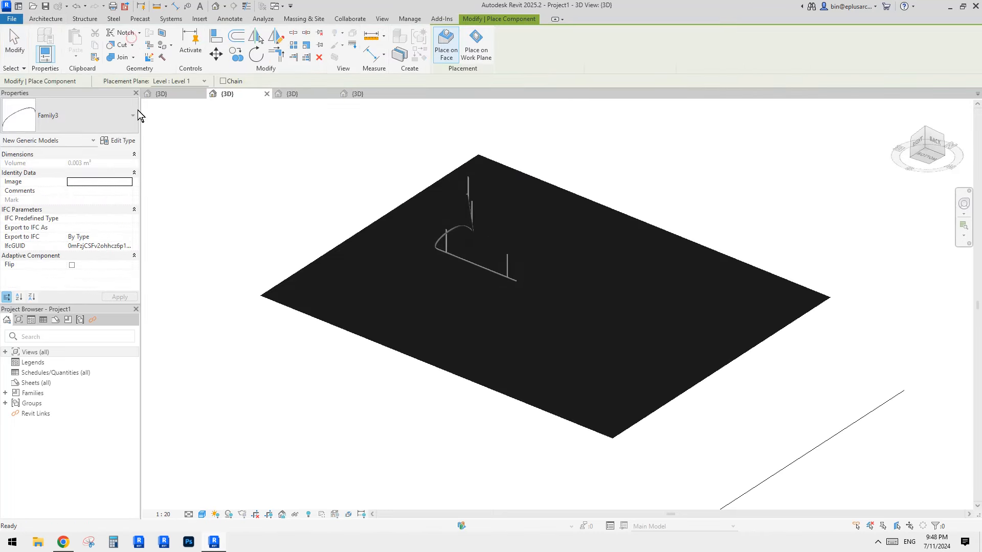
{"action": "left_click", "coordinate": [115, 117]}
{"action": "left_click", "coordinate": [26, 173]}
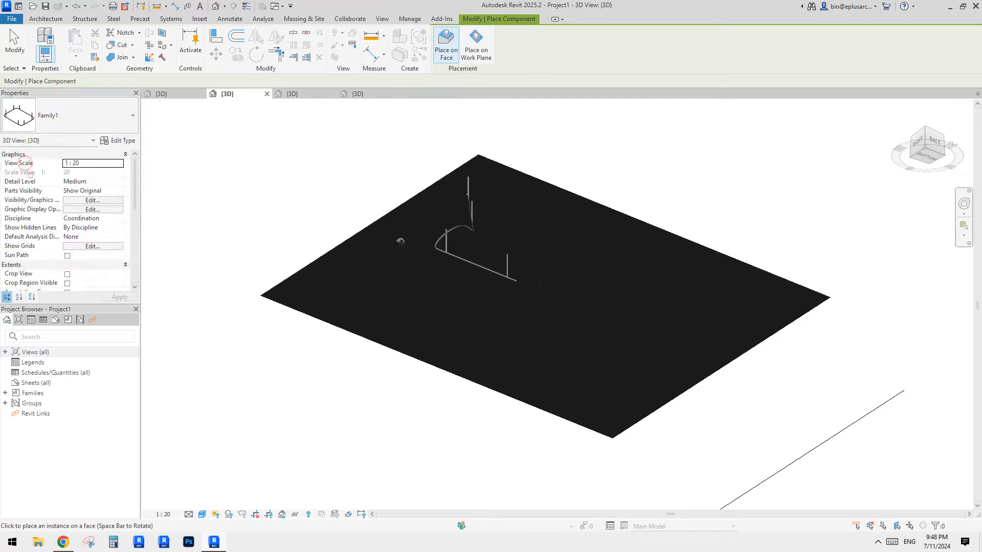
{"action": "scroll", "coordinate": [591, 288], "scroll_direction": "up", "scroll_amount": 2}
{"action": "left_click", "coordinate": [689, 333]}
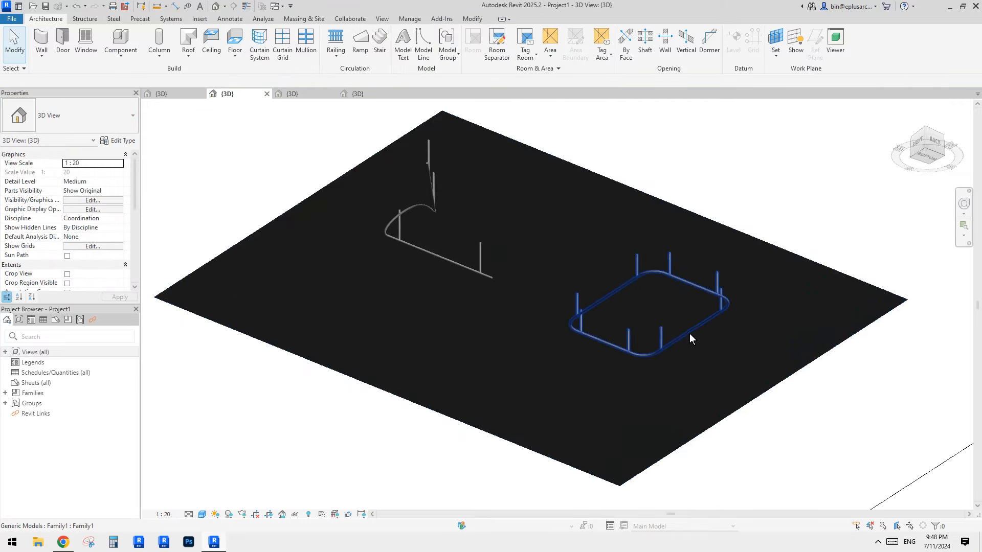
{"action": "key", "text": "Escape"}
Step: Place two straight Family2 hangers at different angles on the ceiling's underside, with their ends near each other
{"action": "left_click", "coordinate": [471, 267]}
{"action": "middle_click_drag", "start_coordinate": [475, 263], "coordinate": [518, 327], "text": "shift"}
{"action": "key", "text": "c"}
{"action": "key", "text": "s"}
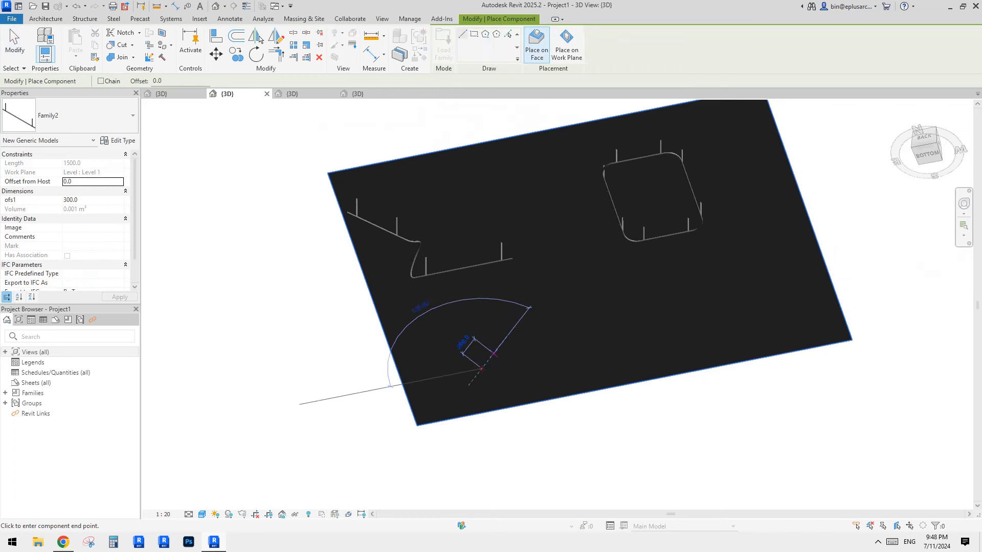
{"action": "left_click", "coordinate": [531, 307]}
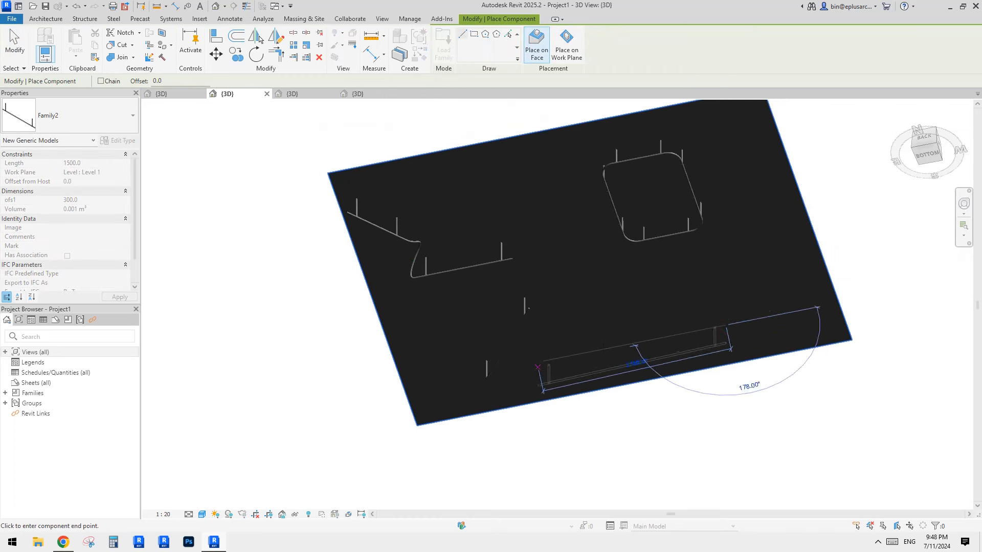
{"action": "left_click", "coordinate": [733, 342]}
{"action": "key", "text": "Escape"}
{"action": "middle_click_drag", "start_coordinate": [706, 290], "coordinate": [604, 346], "text": "shift"}
{"action": "left_click", "coordinate": [394, 246]}
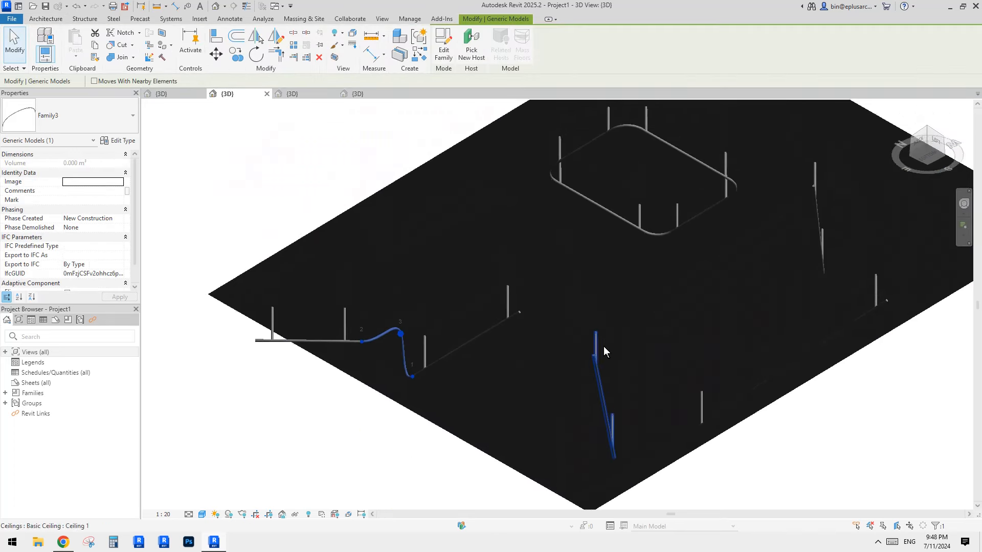
{"action": "key", "text": "Escape"}
Step: Brighten the 3D view by setting the sun to 90 and shadows to 30 and raising the ambient light
{"action": "middle_click_drag", "start_coordinate": [637, 301], "coordinate": [658, 290], "text": "shift"}
{"action": "key", "text": "g"}
{"action": "key", "text": "d"}
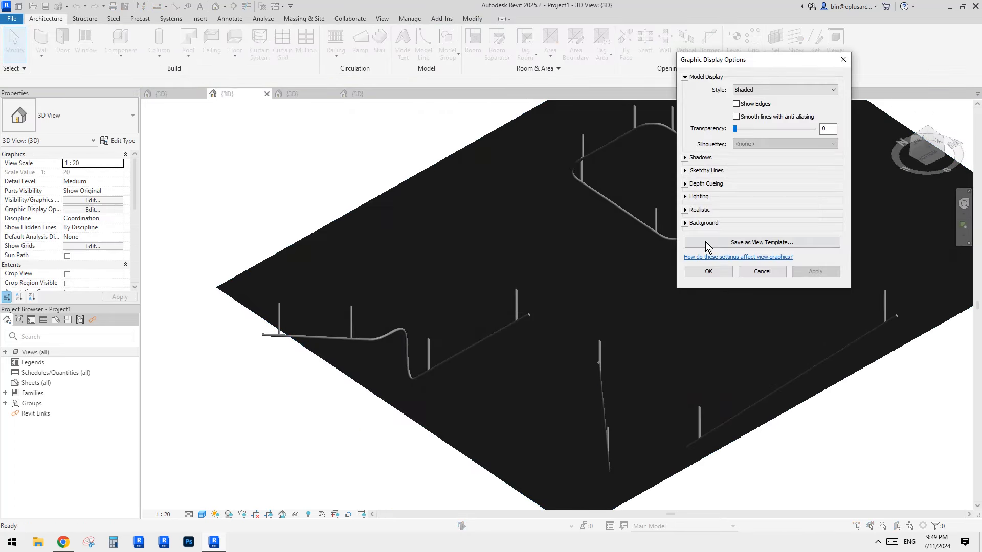
{"action": "left_click", "coordinate": [686, 197]}
{"action": "double_click", "coordinate": [800, 256]}
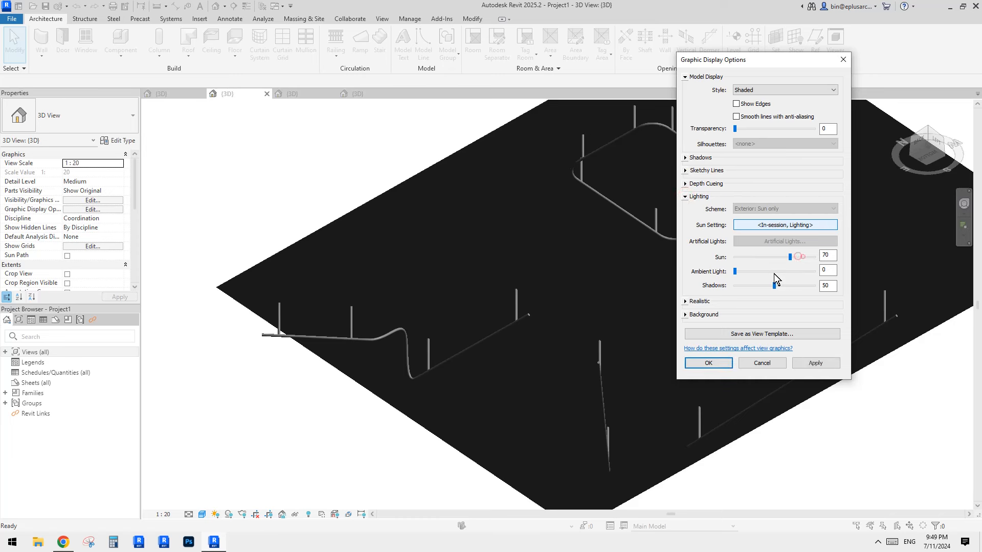
{"action": "left_click", "coordinate": [758, 271]}
{"action": "left_click", "coordinate": [819, 364]}
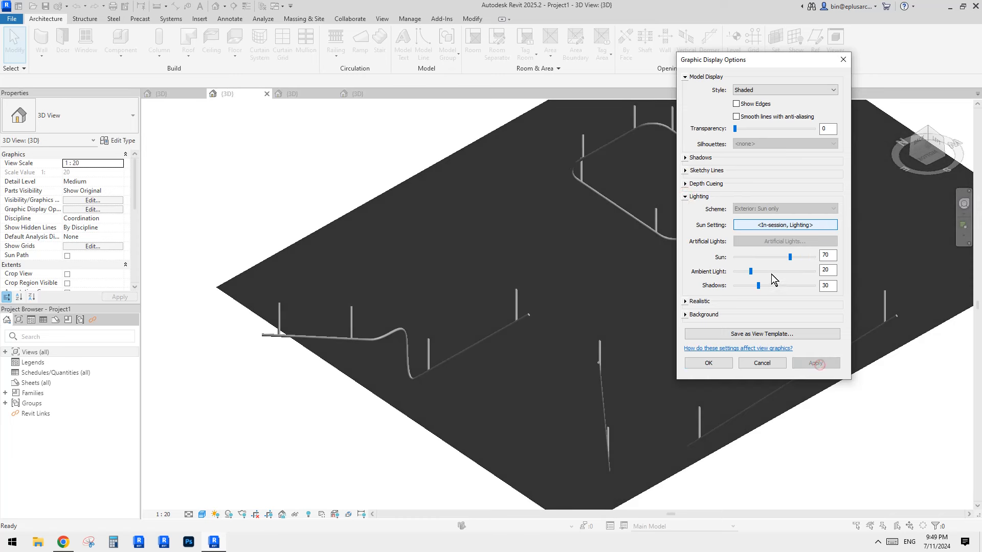
{"action": "left_click", "coordinate": [812, 363]}
{"action": "left_click", "coordinate": [801, 258]}
{"action": "left_click", "coordinate": [810, 359]}
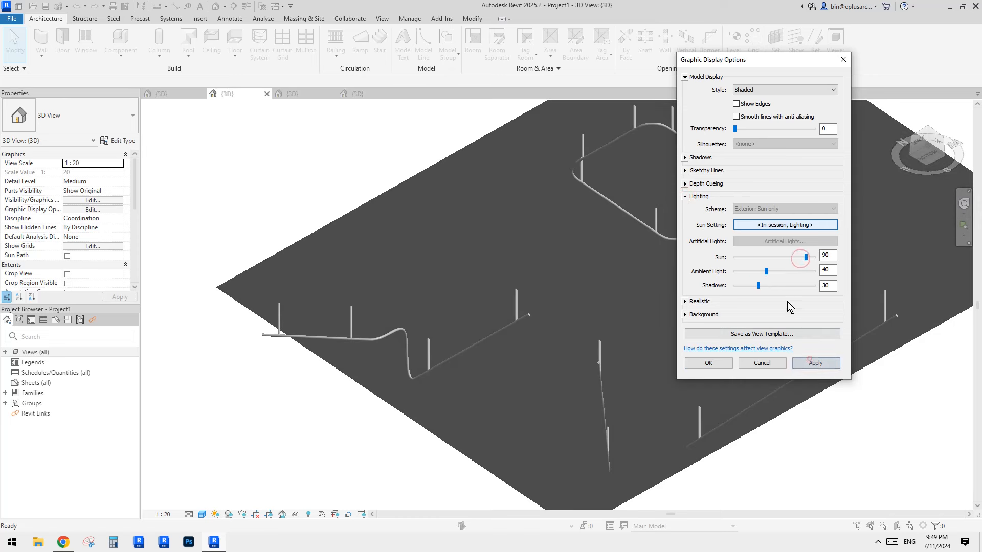
{"action": "left_click", "coordinate": [781, 271]}
{"action": "left_click", "coordinate": [725, 359]}
Step: Temporarily hide the ceiling in the 3D view, leaving the hangers shown
{"action": "middle_click_drag", "start_coordinate": [495, 281], "coordinate": [536, 315], "text": "shift"}
{"action": "scroll", "coordinate": [527, 299], "scroll_direction": "up", "scroll_amount": 2}
{"action": "middle_click_drag", "start_coordinate": [561, 425], "coordinate": [565, 239]}
{"action": "scroll", "coordinate": [572, 288], "scroll_direction": "down", "scroll_amount": 3}
{"action": "left_click", "coordinate": [606, 172]}
{"action": "key", "text": "h"}
{"action": "key", "text": "h"}
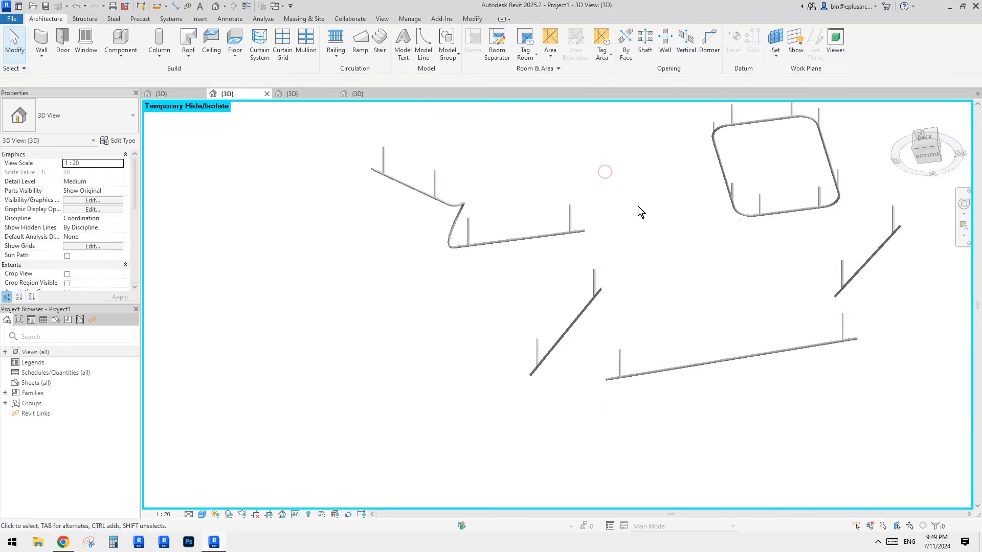
Step: Place a Family3 connecting curve between the facing ends of the two straight hangers, with its third point between them
{"action": "middle_click_drag", "start_coordinate": [637, 207], "coordinate": [534, 311], "text": "shift"}
{"action": "left_click", "coordinate": [420, 224]}
{"action": "key", "text": "s"}
{"action": "scroll", "coordinate": [592, 235], "scroll_direction": "up", "scroll_amount": 3}
{"action": "scroll", "coordinate": [472, 195], "scroll_direction": "up", "scroll_amount": 5}
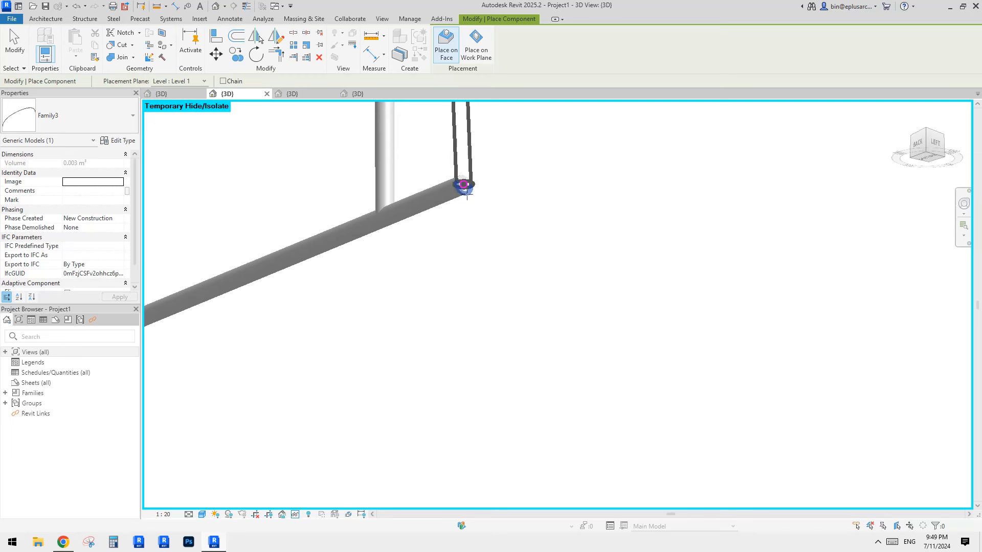
{"action": "left_click", "coordinate": [463, 188]}
{"action": "middle_click_drag", "start_coordinate": [463, 188], "coordinate": [578, 172], "text": "shift"}
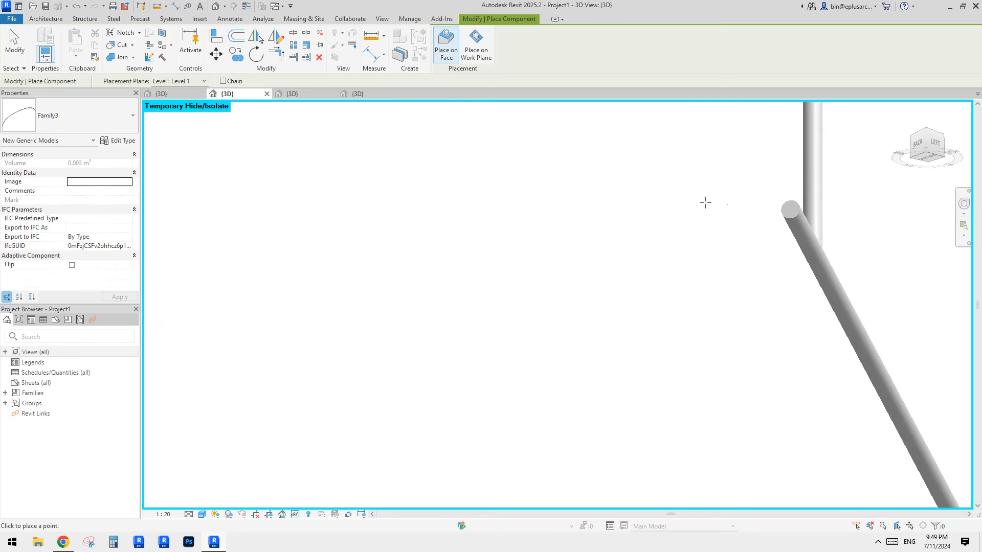
{"action": "scroll", "coordinate": [791, 215], "scroll_direction": "down", "scroll_amount": 3}
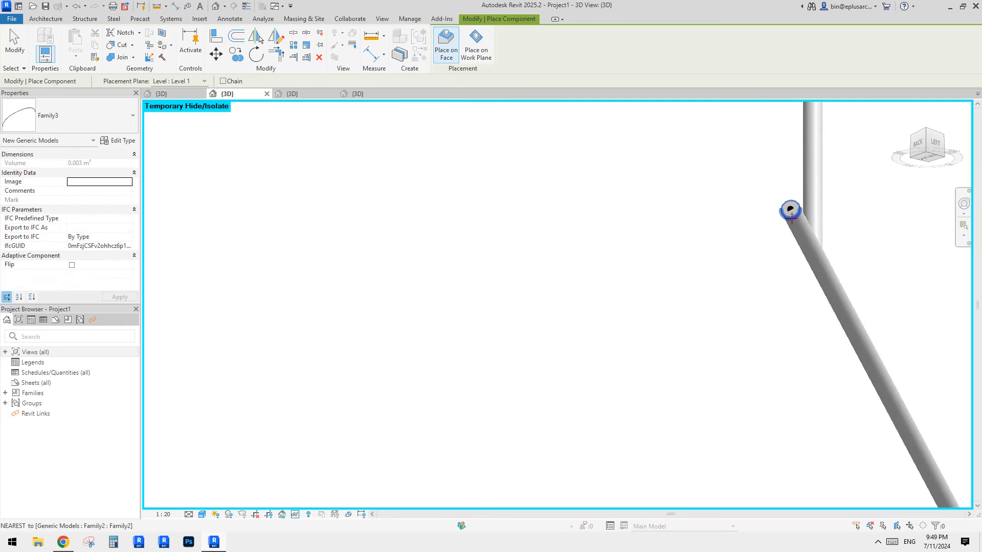
{"action": "scroll", "coordinate": [791, 215], "scroll_direction": "down", "scroll_amount": 2}
{"action": "middle_click_drag", "start_coordinate": [545, 141], "coordinate": [513, 239]}
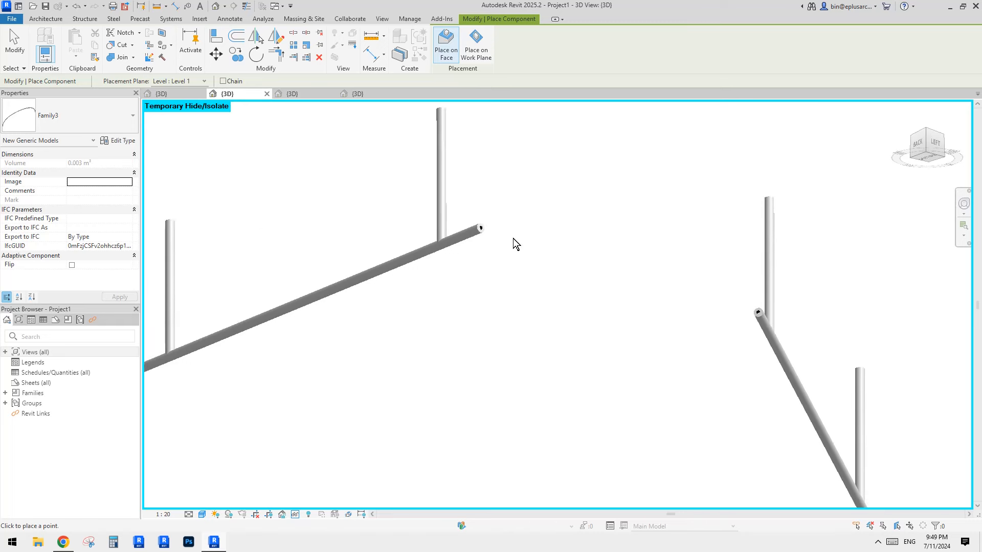
{"action": "left_click", "coordinate": [639, 236]}
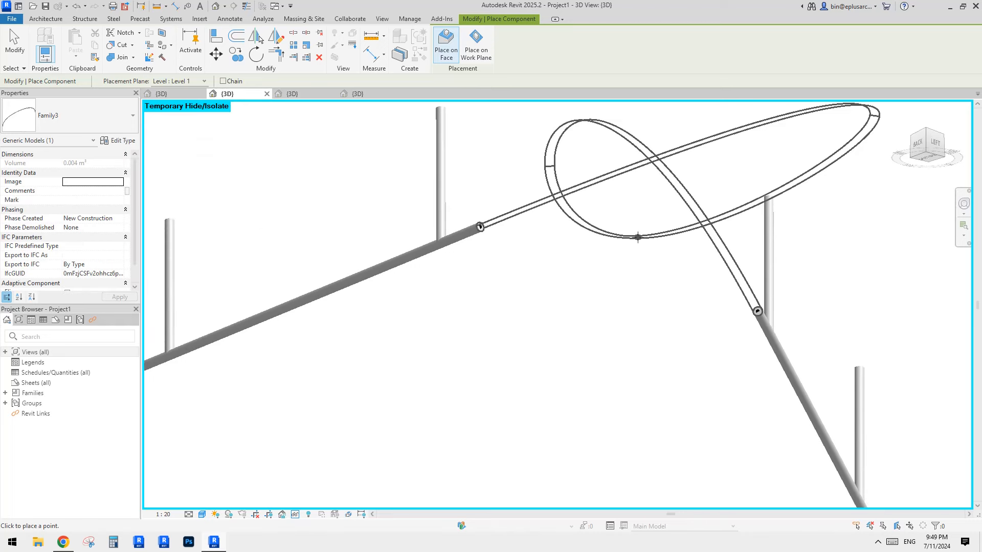
{"action": "left_click", "coordinate": [638, 237]}
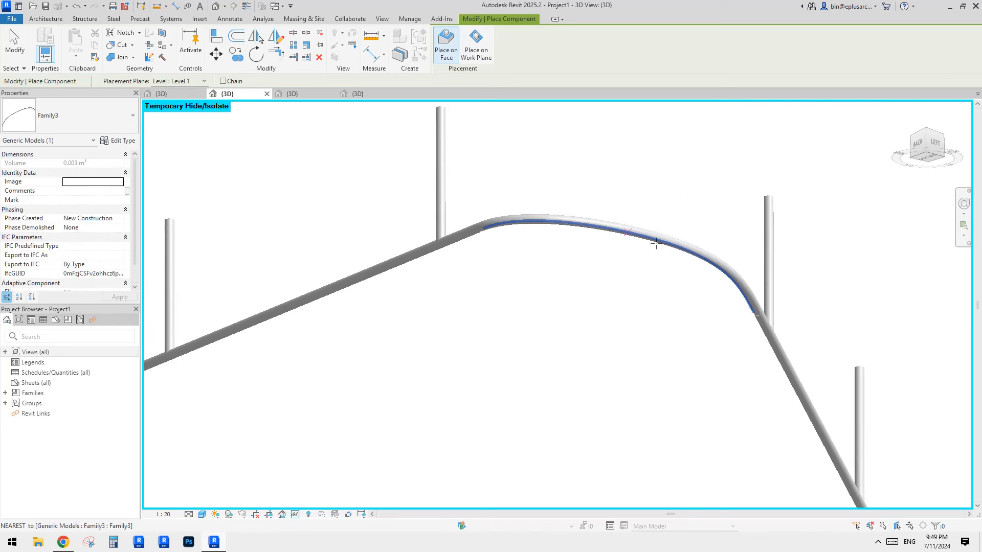
{"action": "key", "text": "Escape"}
{"action": "key", "text": "Escape"}
Step: Move the third adaptive point of the connecting curve upwards to reshape its bend
{"action": "left_click", "coordinate": [646, 240]}
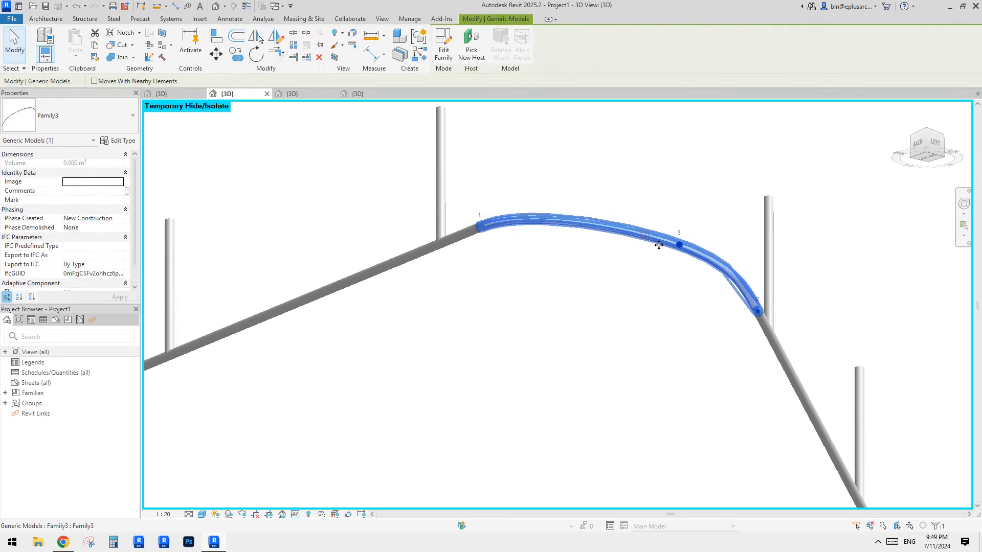
{"action": "middle_click_drag", "start_coordinate": [646, 241], "coordinate": [683, 220], "text": "shift"}
{"action": "left_click", "coordinate": [658, 233]}
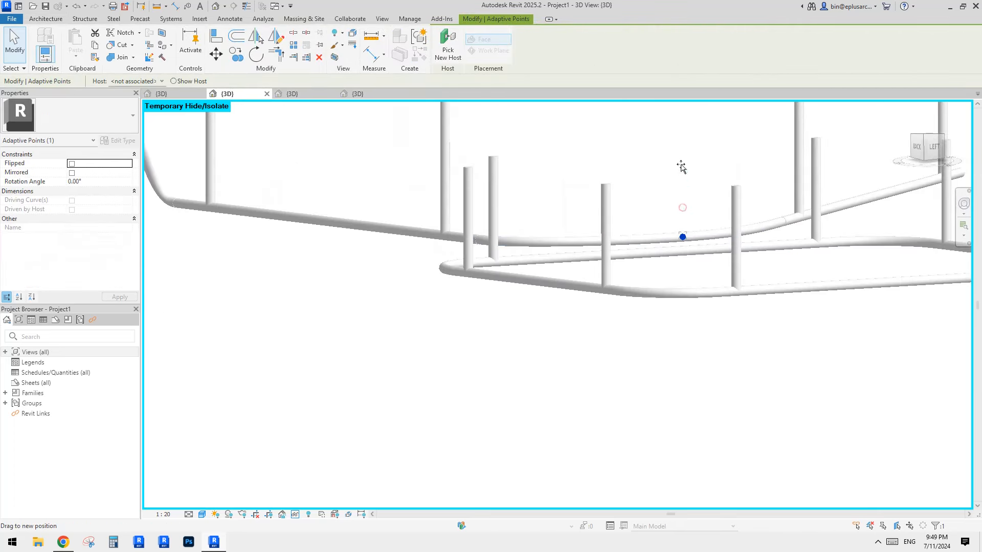
{"action": "middle_click_drag", "start_coordinate": [682, 167], "coordinate": [499, 301], "text": "shift"}
{"action": "key", "text": "Escape"}
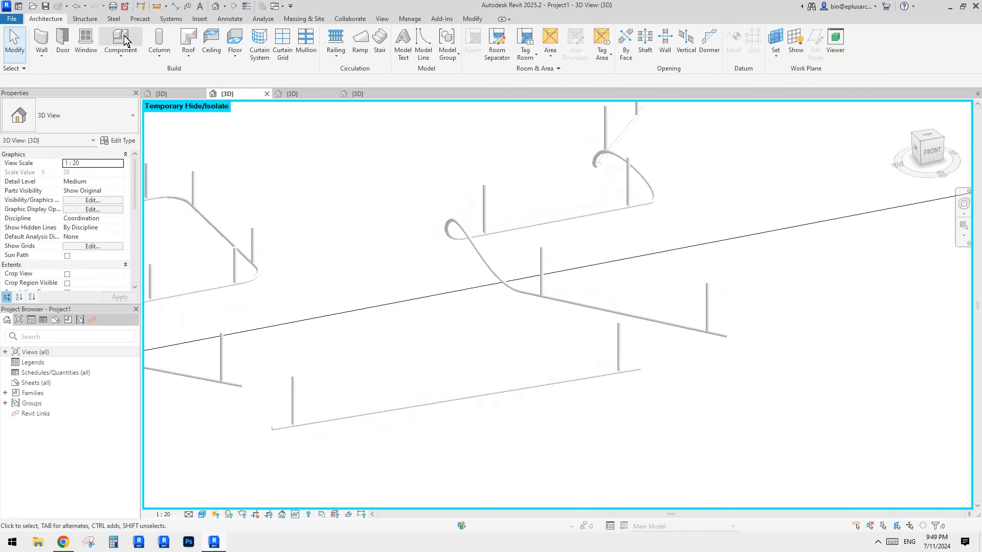
Step: Place another Family3 connecting curve between two neighbouring straight hanger ends, and inspect its joint with the rod
{"action": "left_click", "coordinate": [120, 40]}
{"action": "scroll", "coordinate": [723, 381], "scroll_direction": "up", "scroll_amount": 5}
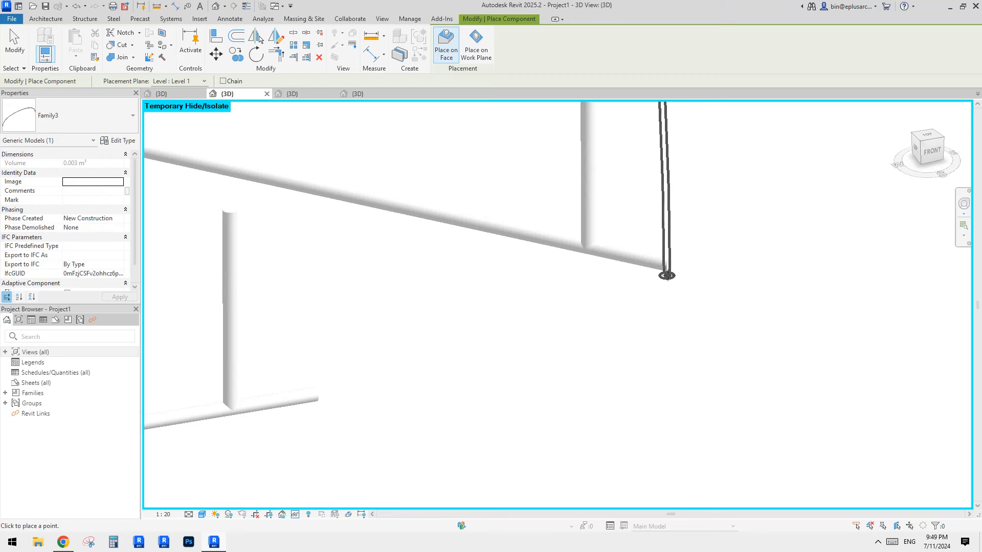
{"action": "left_click", "coordinate": [668, 267]}
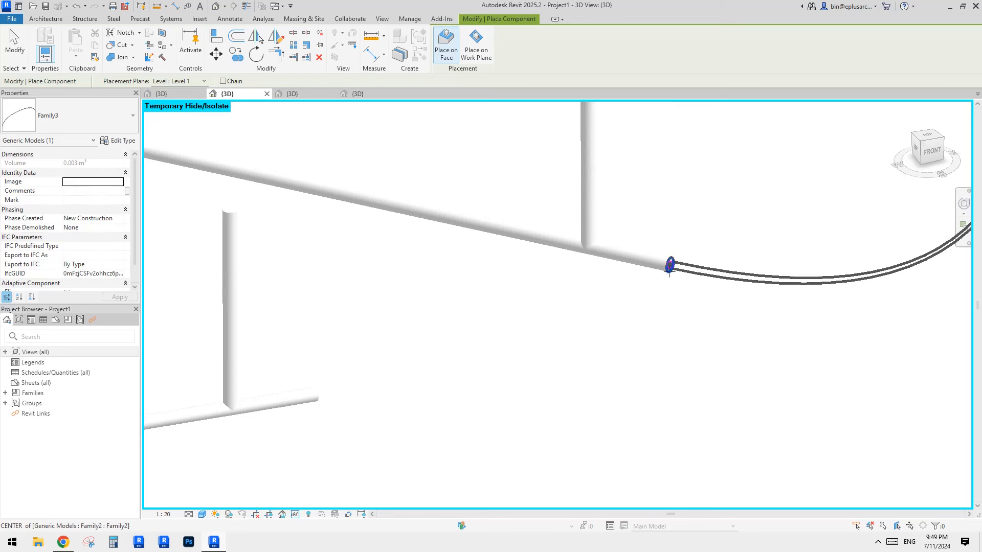
{"action": "left_click", "coordinate": [316, 397]}
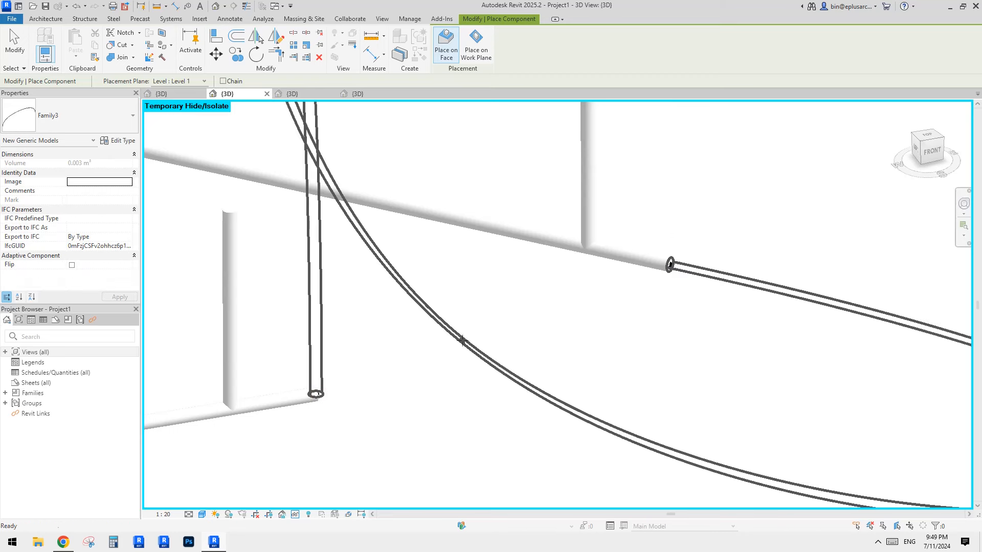
{"action": "key", "text": "Escape"}
{"action": "key", "text": "Escape"}
{"action": "left_click", "coordinate": [390, 309]}
{"action": "middle_click_drag", "start_coordinate": [390, 318], "coordinate": [745, 309]}
{"action": "scroll", "coordinate": [412, 359], "scroll_direction": "up", "scroll_amount": 6}
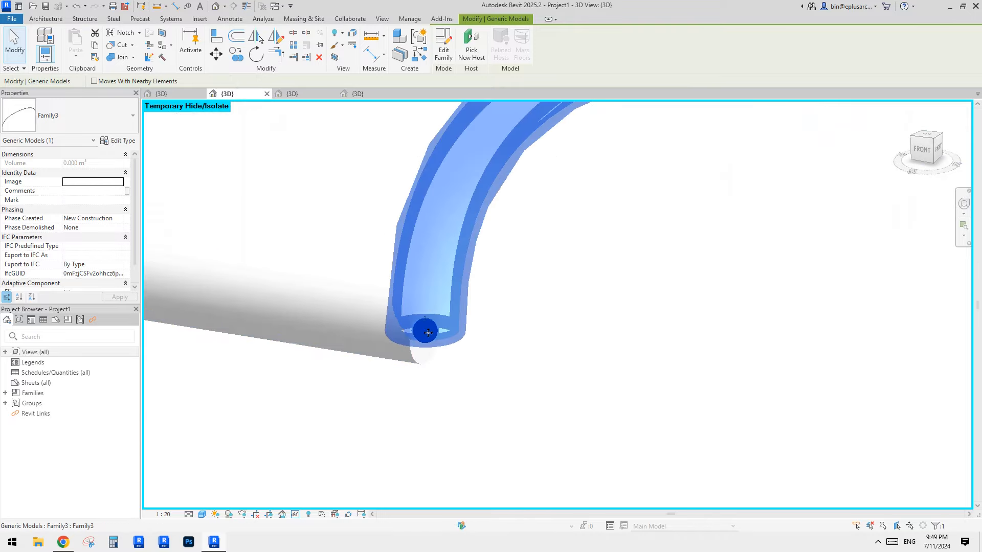
{"action": "middle_click_drag", "start_coordinate": [428, 333], "coordinate": [448, 315]}
{"action": "left_click", "coordinate": [474, 325]}
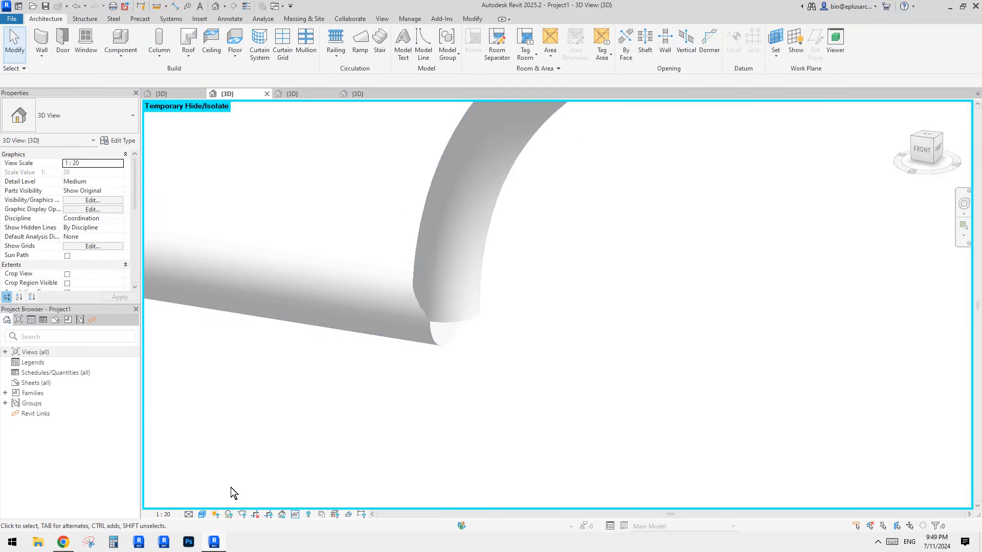
Step: Set the 3D view scale to 1:5 and switch its display to wireframe
{"action": "left_click", "coordinate": [163, 514]}
{"action": "left_click", "coordinate": [180, 391]}
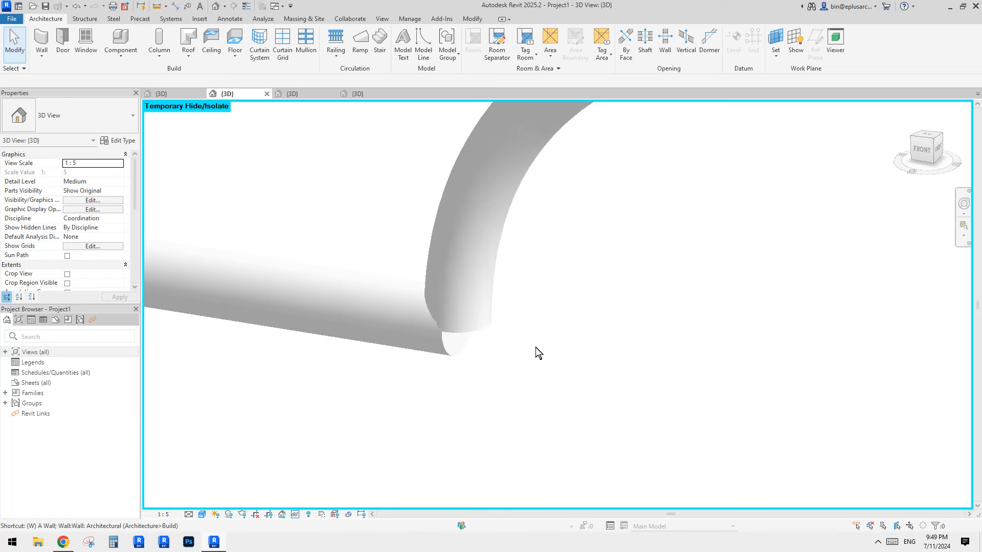
{"action": "key", "text": "w"}
{"action": "key", "text": "f"}
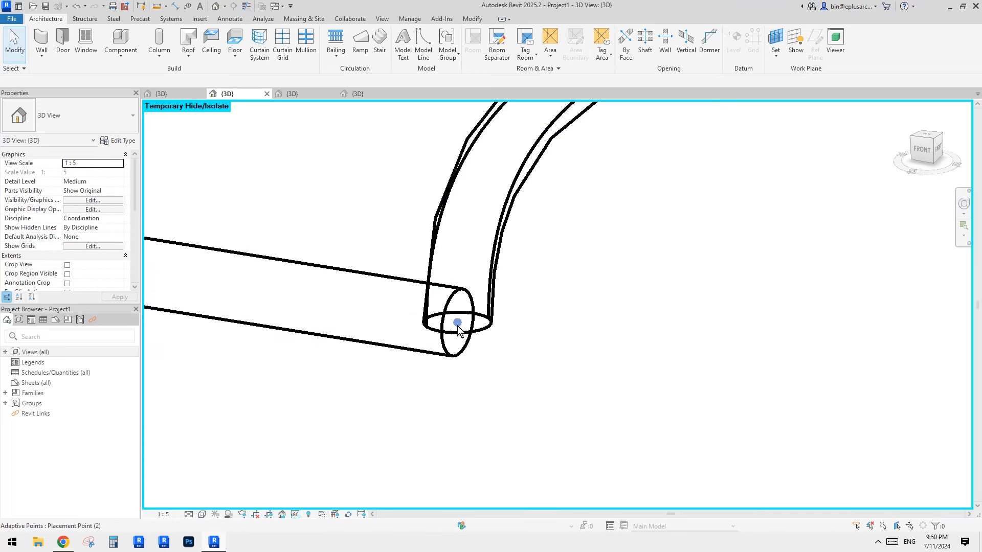
Step: Rehost the connecting curve's second adaptive point to the centre of the straight rod's circular end face
{"action": "left_click", "coordinate": [458, 327]}
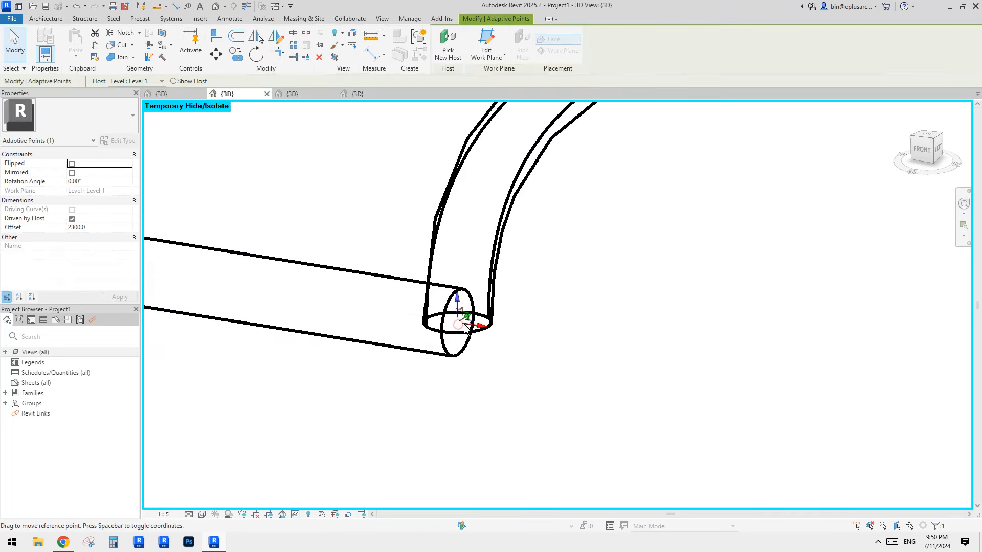
{"action": "left_click", "coordinate": [441, 56]}
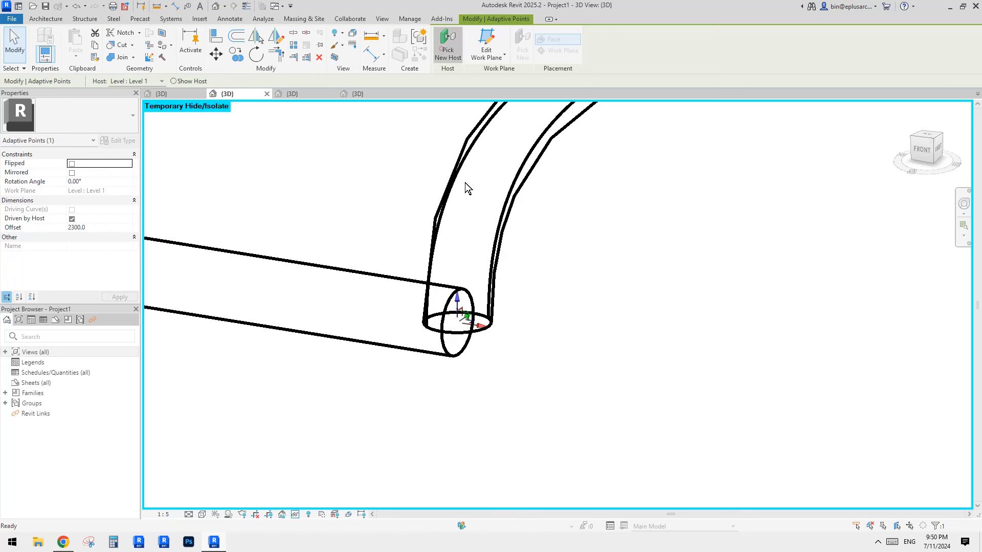
{"action": "left_click", "coordinate": [459, 352]}
{"action": "left_click", "coordinate": [451, 354]}
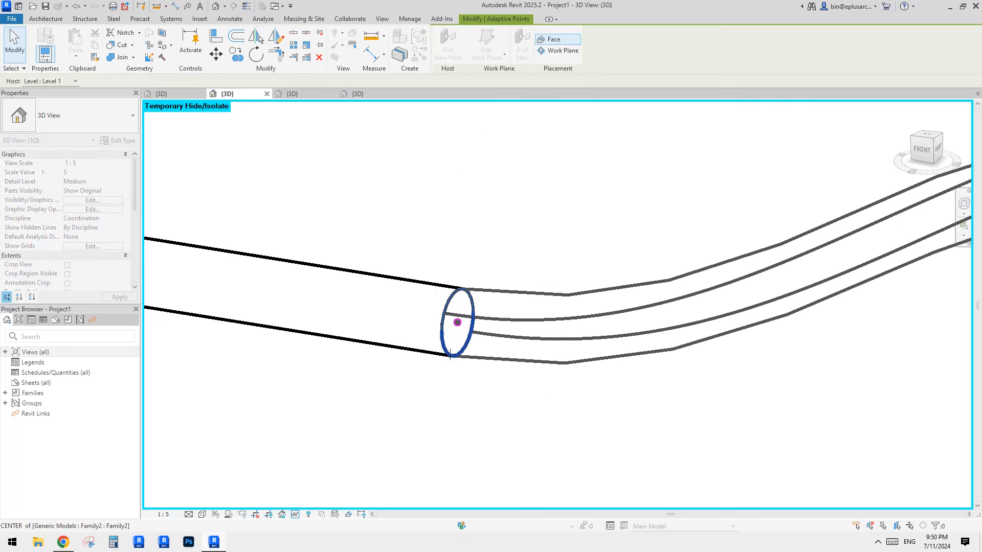
{"action": "left_click", "coordinate": [451, 356]}
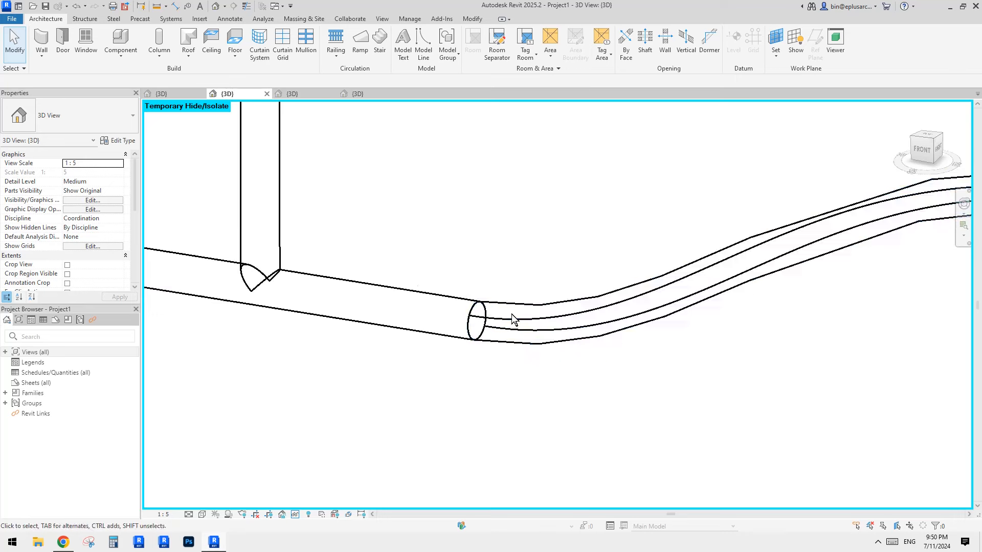
{"action": "mouse_move", "coordinate": [492, 309]}
{"action": "middle_mouse_down", "text": "shift"}
{"action": "mouse_move", "coordinate": [573, 332]}
{"action": "mouse_move", "coordinate": [576, 342]}
{"action": "middle_mouse_up", "text": "shift"}
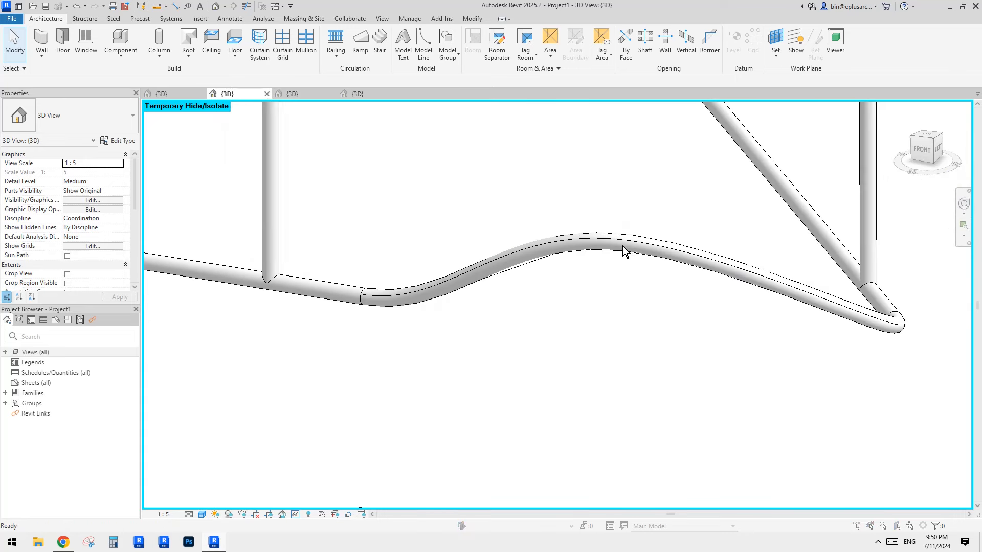
Step: Turn off Show Edges for the shaded view and set lighting to sun 70, ambient light 40 and shadows 30
{"action": "key", "text": "g"}
{"action": "key", "text": "d"}
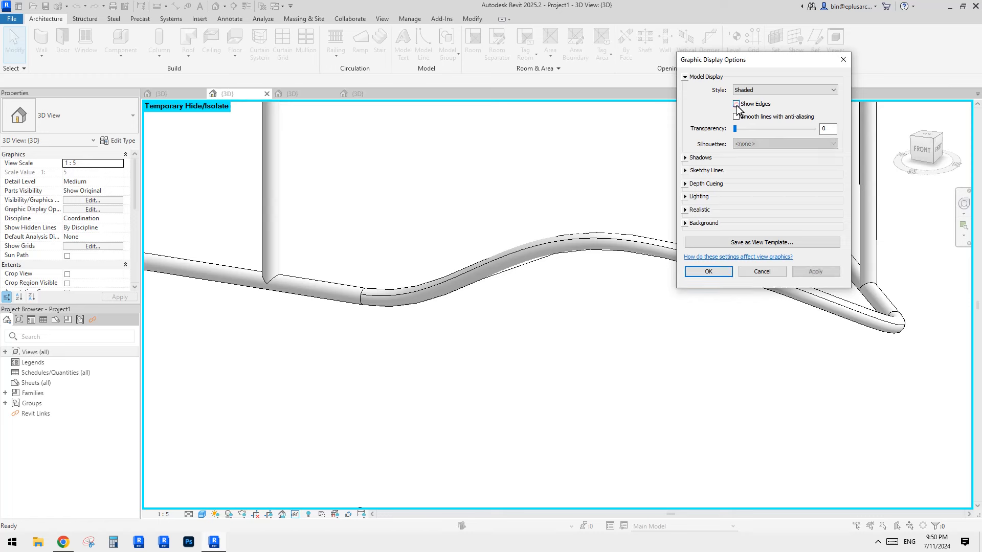
{"action": "left_click", "coordinate": [687, 202]}
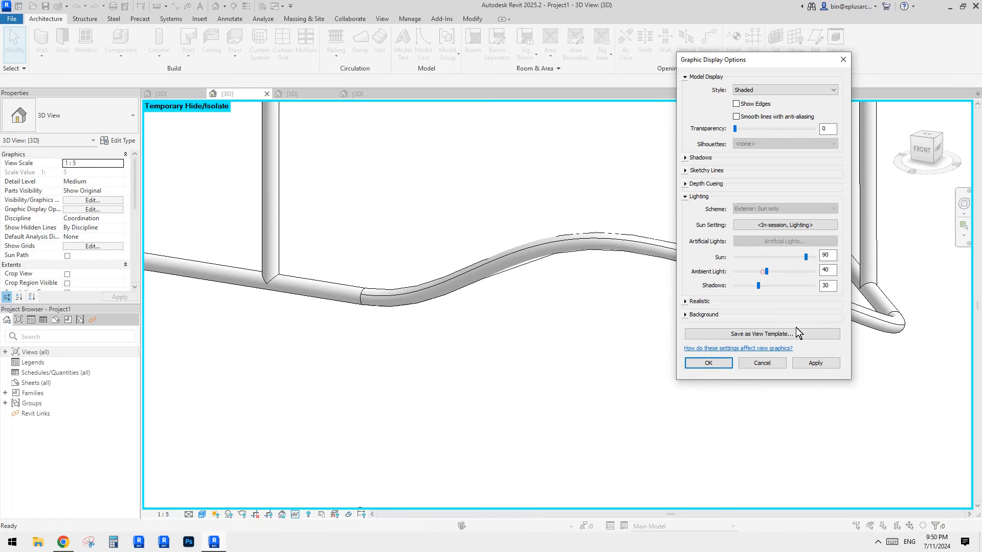
{"action": "left_click", "coordinate": [825, 363]}
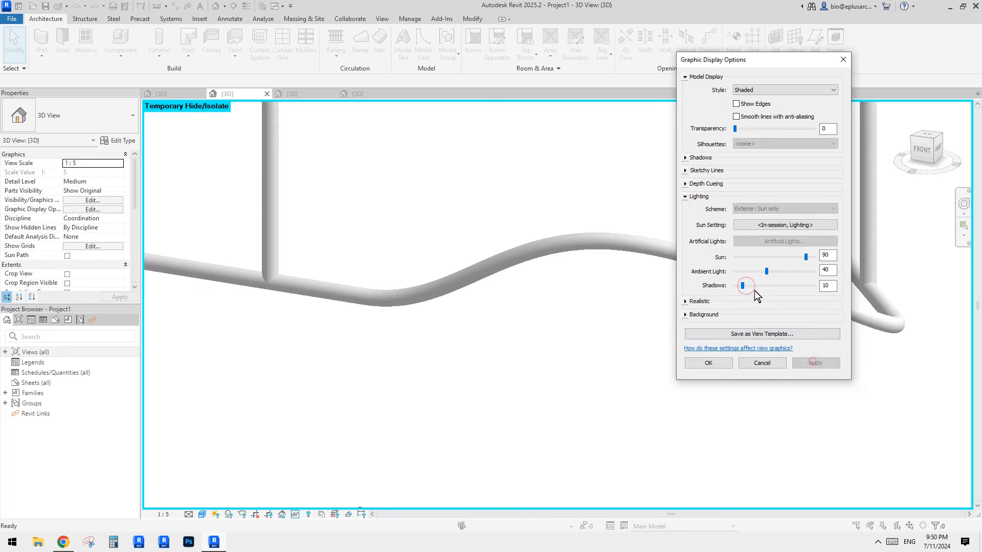
{"action": "left_click", "coordinate": [816, 363]}
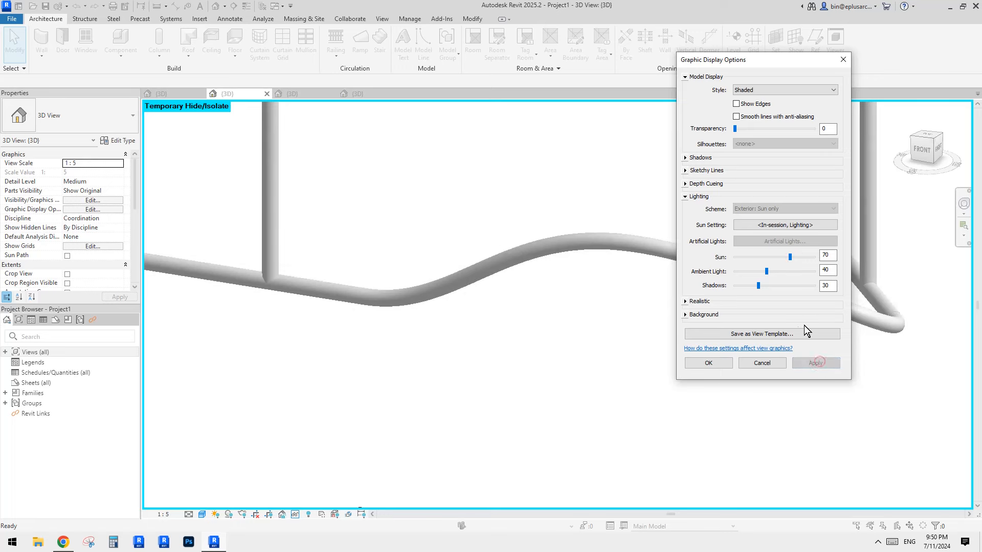
{"action": "left_click", "coordinate": [710, 364]}
{"action": "scroll", "coordinate": [542, 315], "scroll_direction": "down", "scroll_amount": 4}
{"action": "middle_click_drag", "start_coordinate": [558, 297], "coordinate": [551, 259], "text": "shift"}
{"action": "left_click", "coordinate": [483, 208]}
{"action": "left_click", "coordinate": [550, 259]}
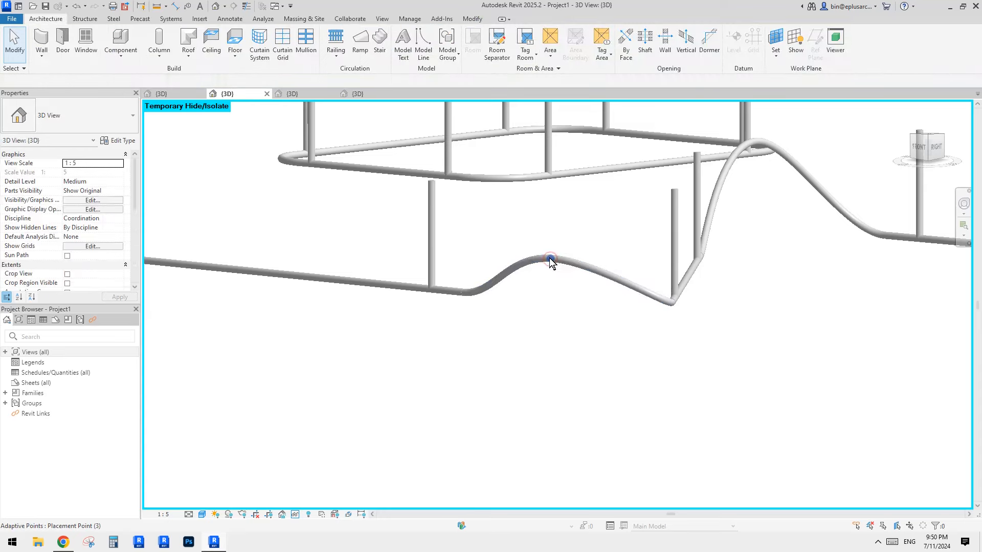
{"action": "middle_click_drag", "start_coordinate": [605, 276], "coordinate": [598, 352], "text": "shift"}
{"action": "key", "text": "Escape"}
Step: Place a similar Family3 connecting curve from the open end of the long straight hanger to the neighbouring short hanger
{"action": "left_click", "coordinate": [503, 197]}
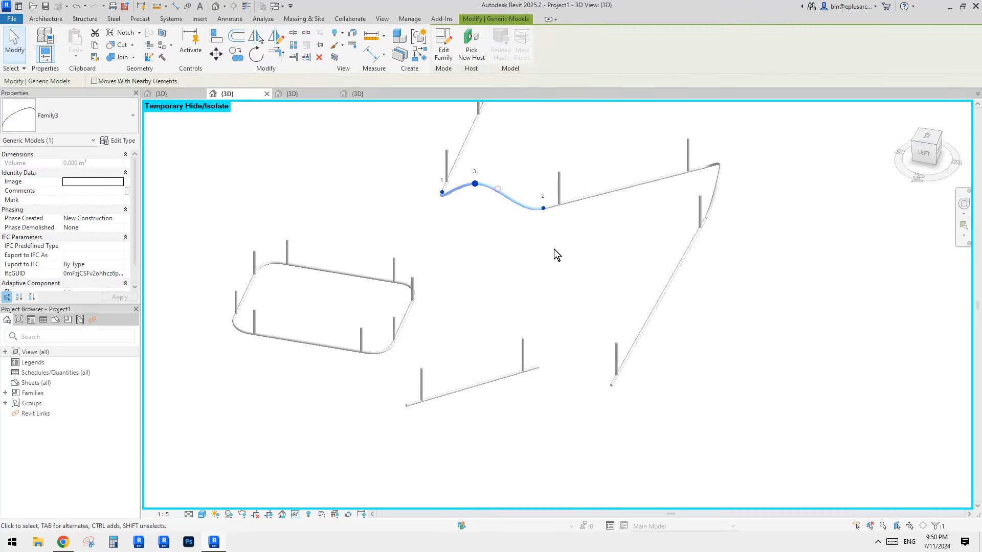
{"action": "scroll", "coordinate": [557, 329], "scroll_direction": "up", "scroll_amount": 3}
{"action": "key", "text": "c"}
{"action": "key", "text": "s"}
{"action": "scroll", "coordinate": [642, 399], "scroll_direction": "up", "scroll_amount": 3}
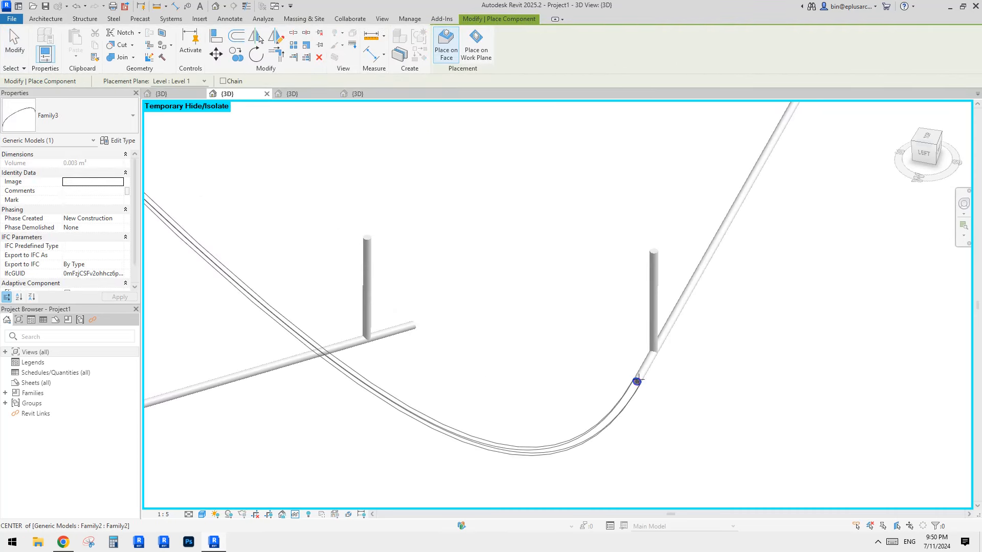
{"action": "left_click", "coordinate": [638, 382]}
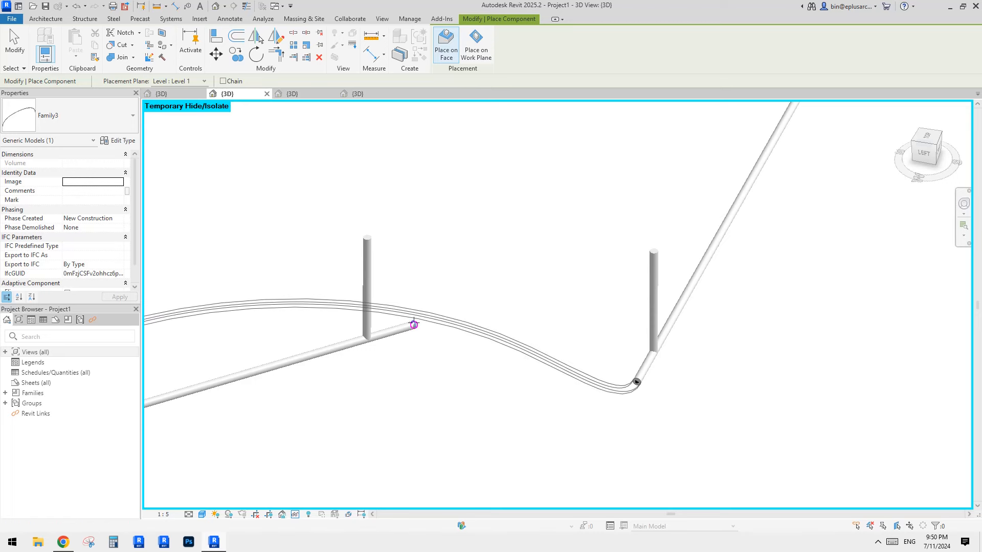
{"action": "scroll", "coordinate": [414, 326], "scroll_direction": "up", "scroll_amount": 4}
{"action": "left_click", "coordinate": [414, 325]}
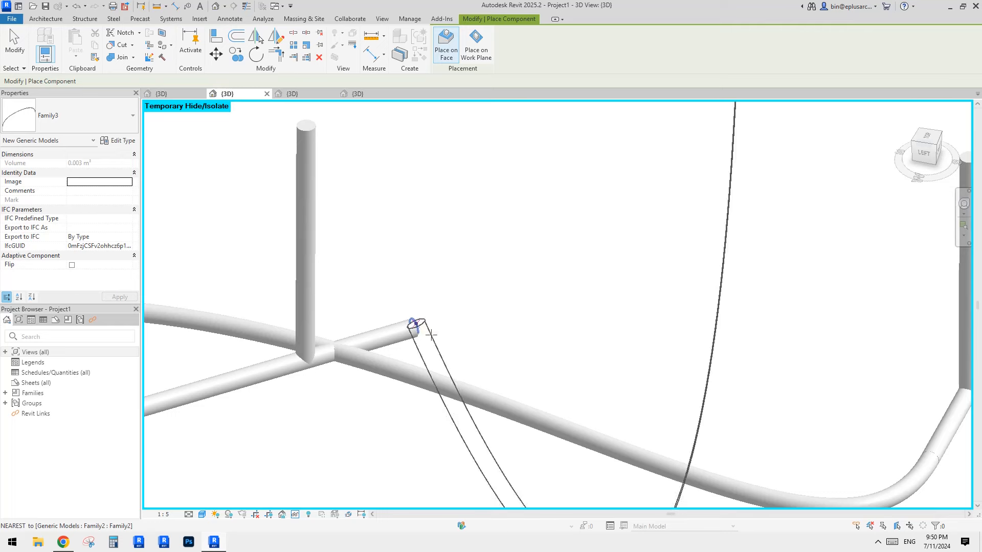
{"action": "key", "text": "Escape"}
{"action": "key", "text": "Escape"}
Step: Switch the view to wireframe to expose the new curve's second adaptive point at the short hanger's far end
{"action": "scroll", "coordinate": [432, 344], "scroll_direction": "down", "scroll_amount": 4}
{"action": "middle_click_drag", "start_coordinate": [432, 344], "coordinate": [356, 228]}
{"action": "left_click", "coordinate": [705, 315]}
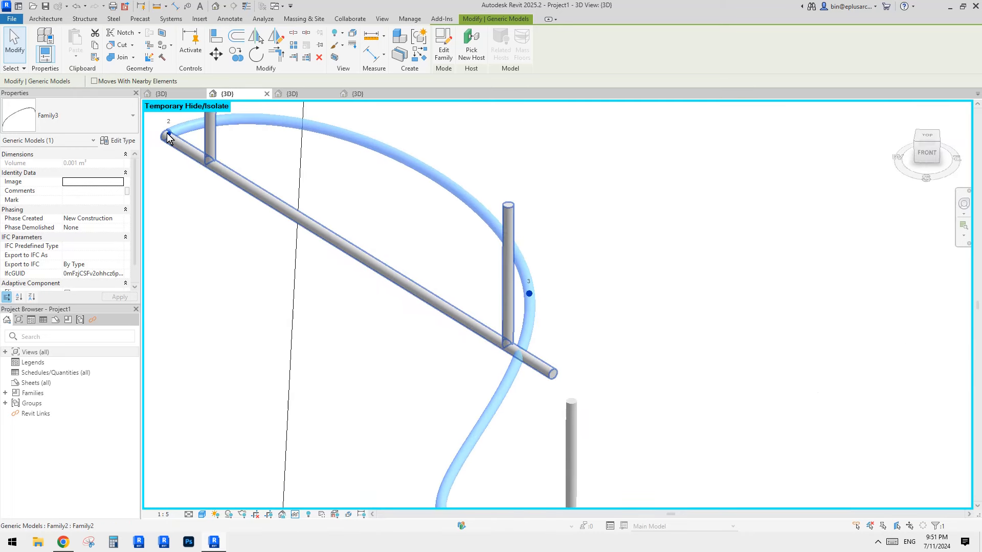
{"action": "left_click_drag", "start_coordinate": [152, 127], "coordinate": [170, 138]}
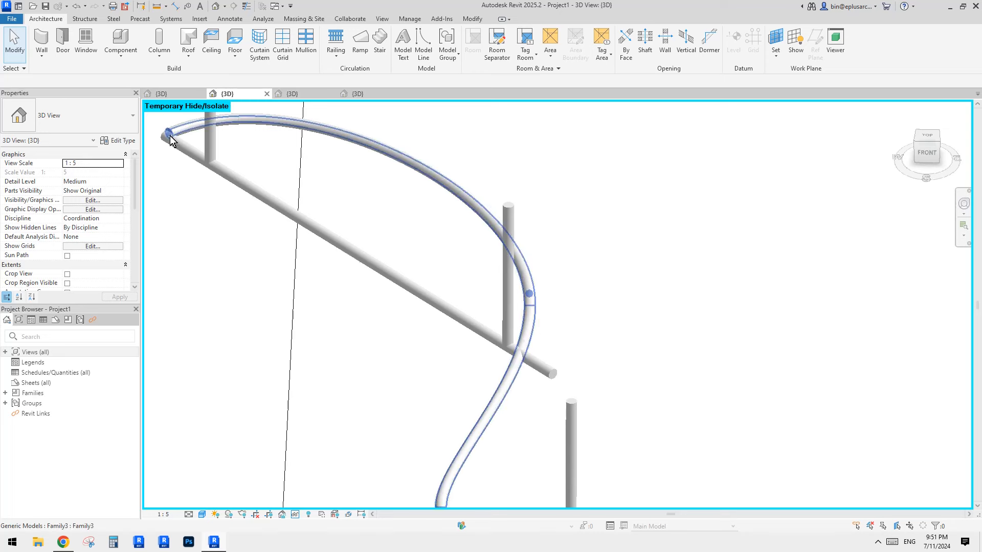
{"action": "key", "text": "w"}
{"action": "key", "text": "f"}
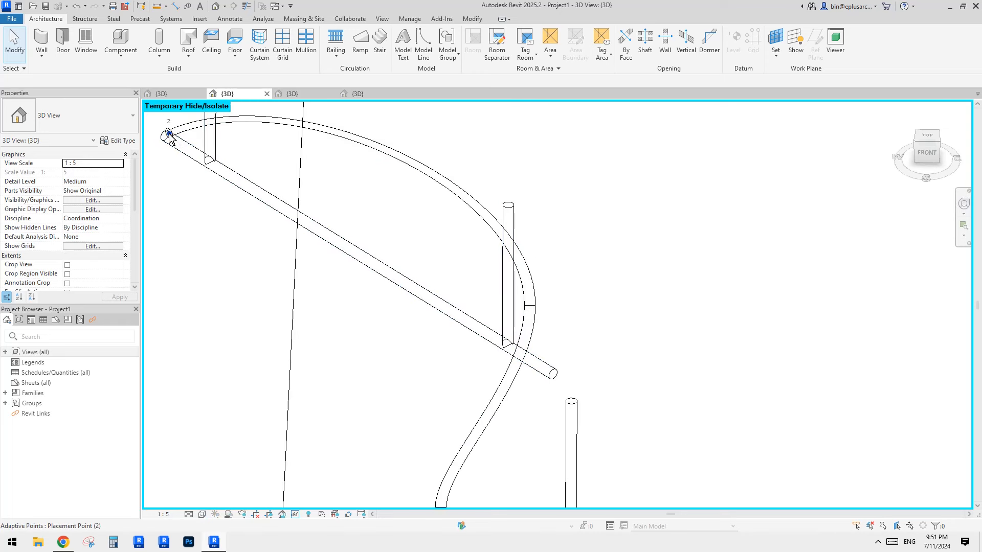
Step: Try to rehost the new curve's second adaptive point to the centre of the short hanger's near end face
{"action": "left_click", "coordinate": [169, 135]}
{"action": "left_click", "coordinate": [450, 52]}
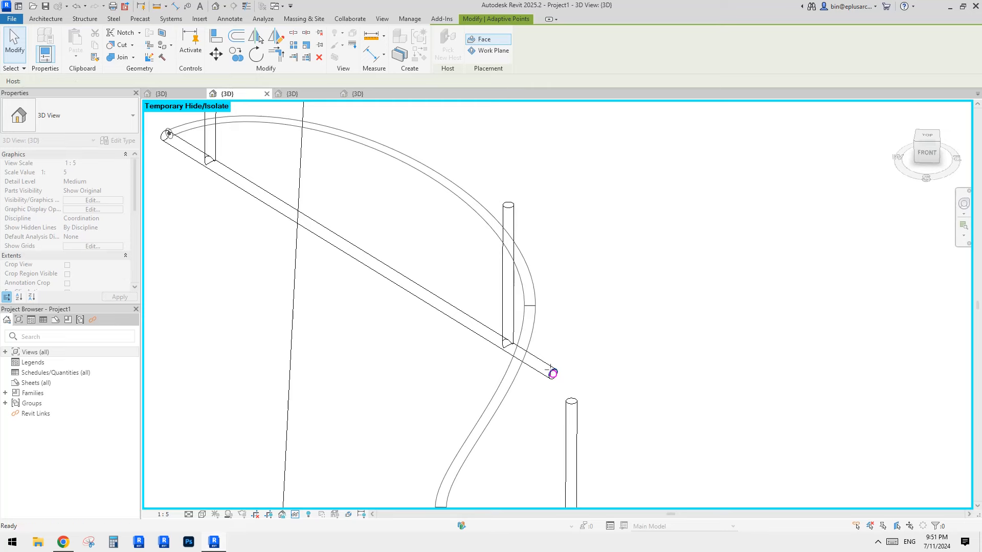
{"action": "left_click", "coordinate": [553, 374]}
{"action": "scroll", "coordinate": [513, 339], "scroll_direction": "down", "scroll_amount": 2}
{"action": "middle_click_drag", "start_coordinate": [504, 346], "coordinate": [600, 302]}
{"action": "left_click", "coordinate": [531, 298]}
{"action": "left_click", "coordinate": [366, 281]}
{"action": "scroll", "coordinate": [345, 265], "scroll_direction": "up", "scroll_amount": 1}
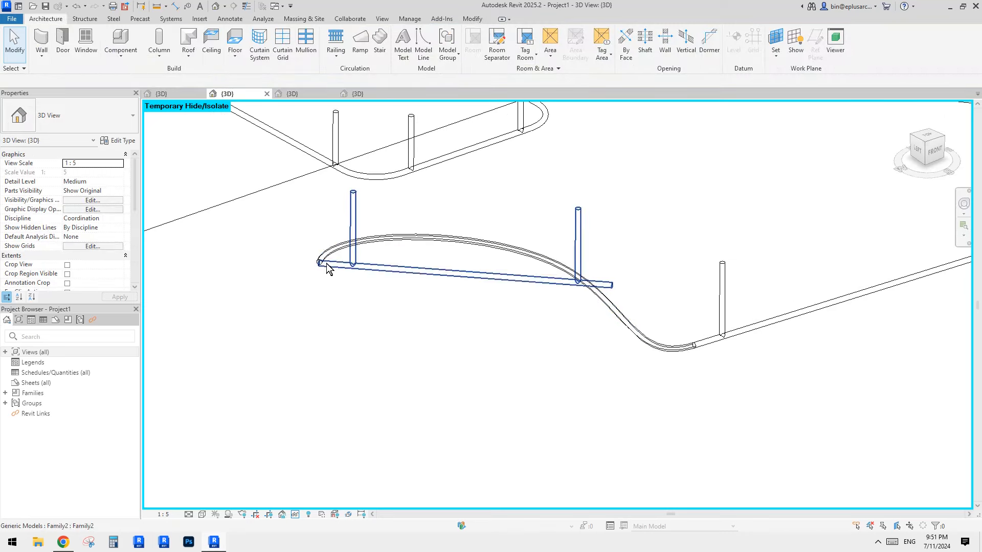
Step: Retry picking the short hanger's near end as new host for the curve's second point, and dismiss the error
{"action": "left_click", "coordinate": [319, 263]}
{"action": "middle_click_drag", "start_coordinate": [352, 274], "coordinate": [452, 340], "text": "shift"}
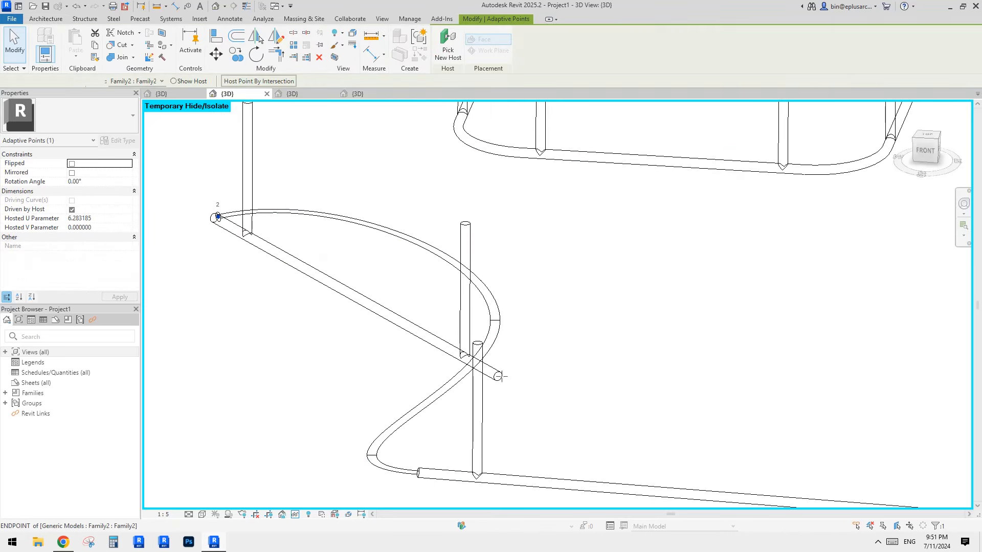
{"action": "left_click_drag", "start_coordinate": [501, 377], "coordinate": [501, 376]}
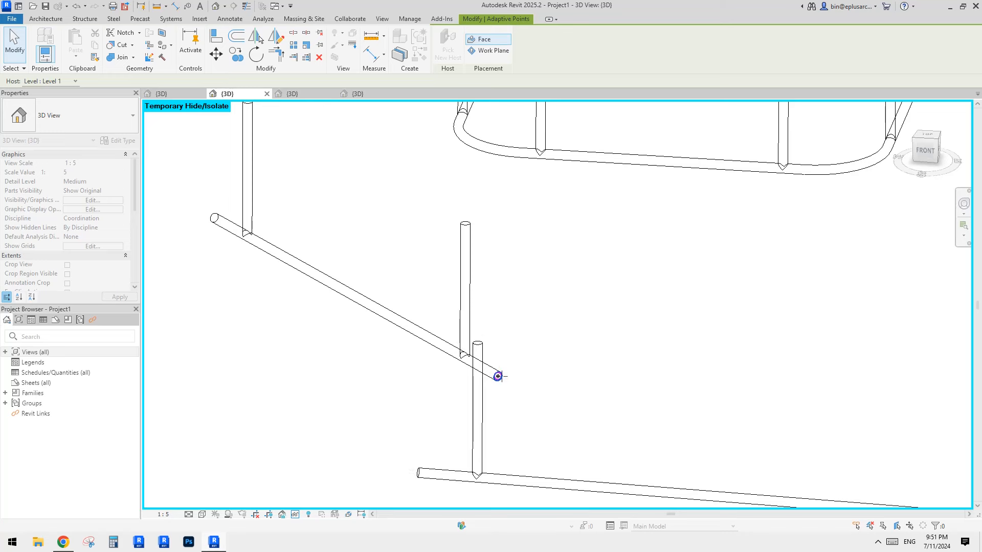
{"action": "left_click", "coordinate": [500, 376]}
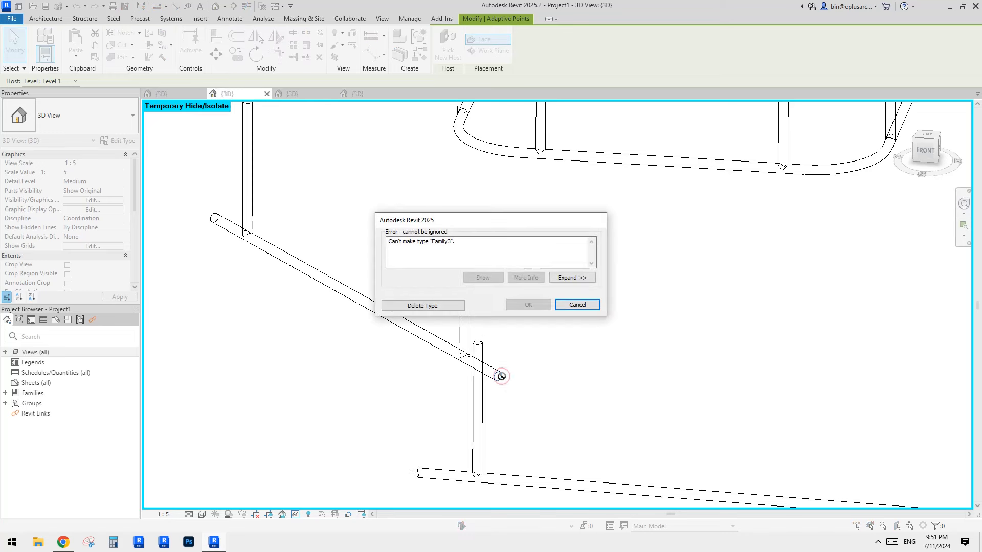
{"action": "left_click", "coordinate": [442, 307]}
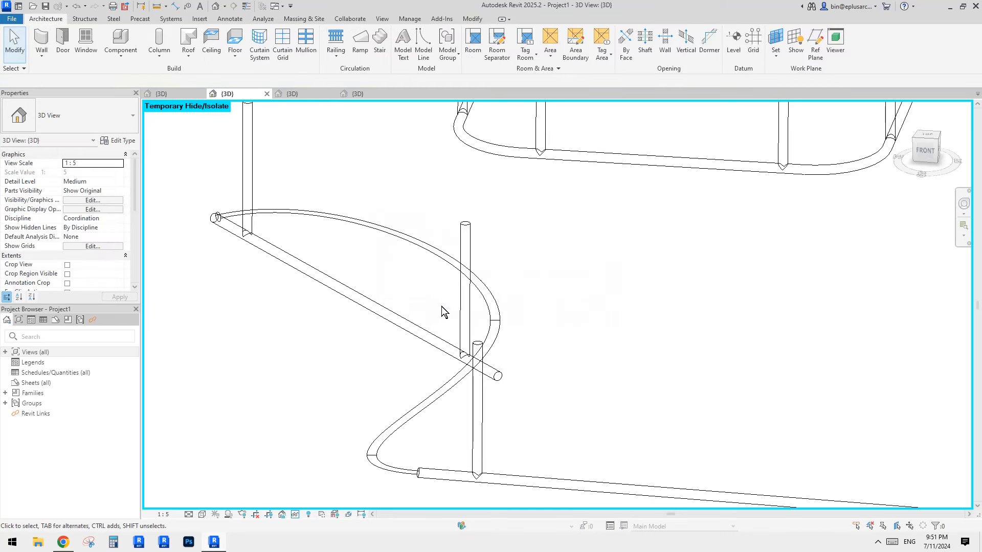
Step: Move the near end of the short straight hanger to a new position, swinging the rod about its far end
{"action": "left_click", "coordinate": [488, 330]}
{"action": "scroll", "coordinate": [516, 376], "scroll_direction": "down", "scroll_amount": 2}
{"action": "middle_click_drag", "start_coordinate": [519, 380], "coordinate": [605, 395]}
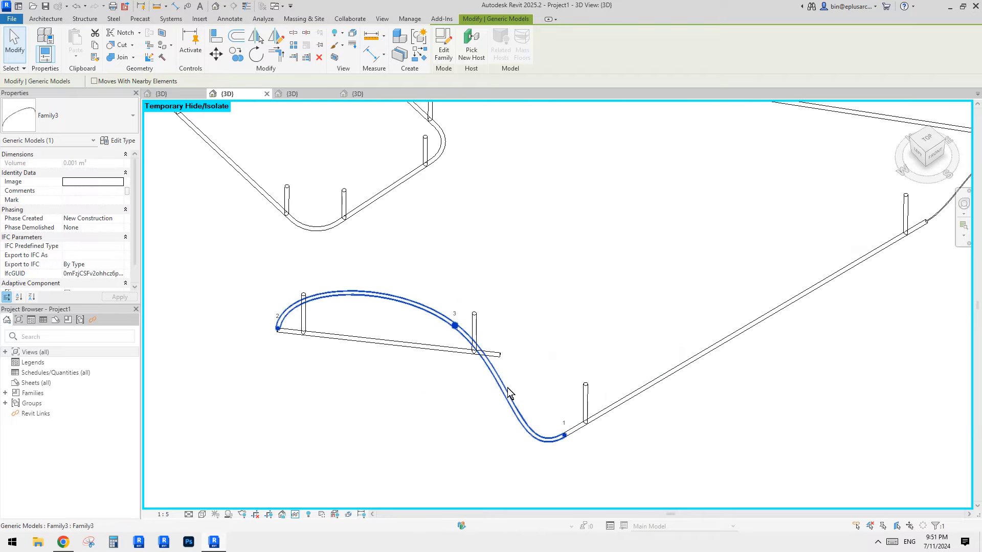
{"action": "scroll", "coordinate": [477, 381], "scroll_direction": "down", "scroll_amount": 1}
{"action": "middle_click_drag", "start_coordinate": [477, 381], "coordinate": [489, 325]}
{"action": "middle_click_drag", "start_coordinate": [489, 324], "coordinate": [492, 333], "text": "shift"}
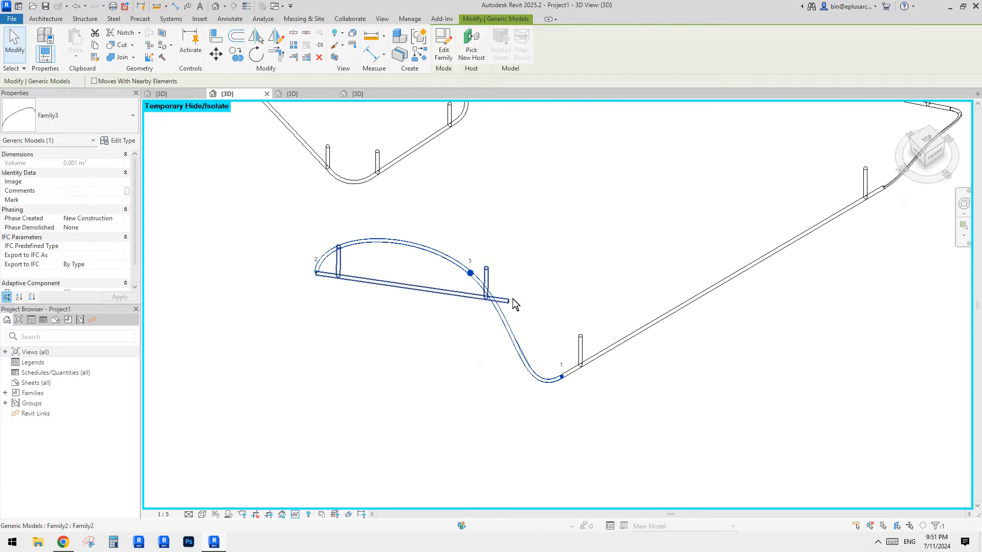
{"action": "left_click", "coordinate": [510, 300]}
{"action": "double_click", "coordinate": [487, 271]}
{"action": "left_click", "coordinate": [489, 275]}
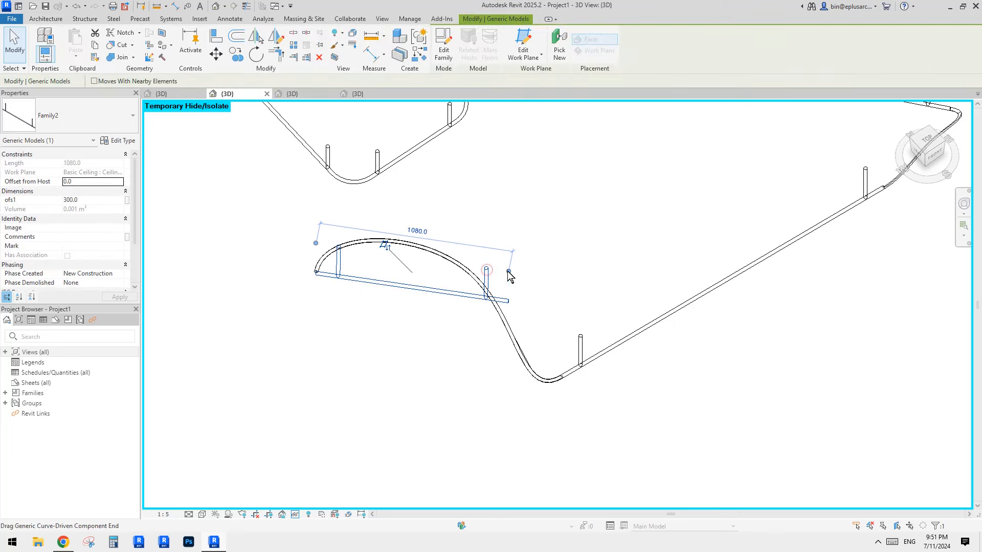
{"action": "left_click", "coordinate": [452, 290]}
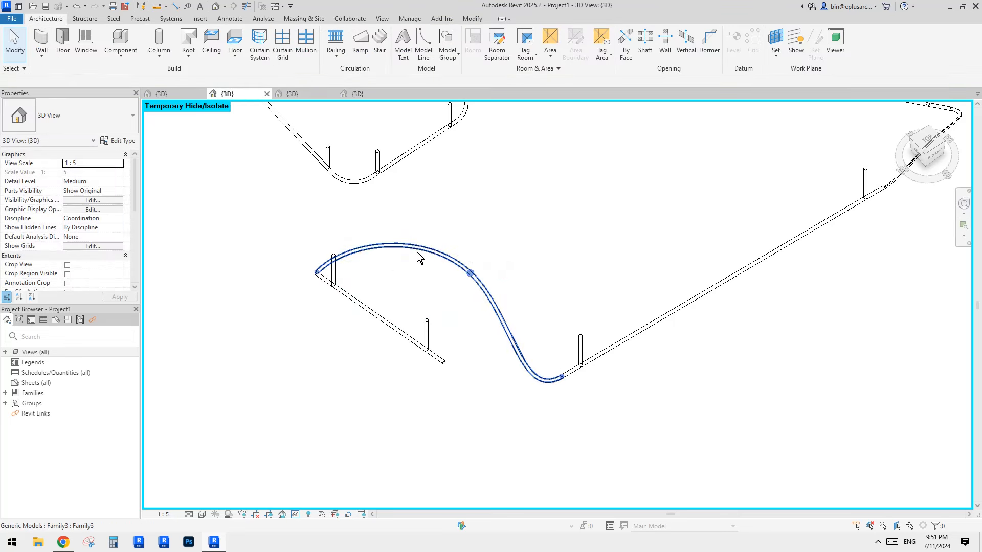
Step: Try to rehost the curve's second adaptive point to the near end centre of the repositioned short hanger
{"action": "left_click", "coordinate": [416, 252]}
{"action": "key", "text": "Escape"}
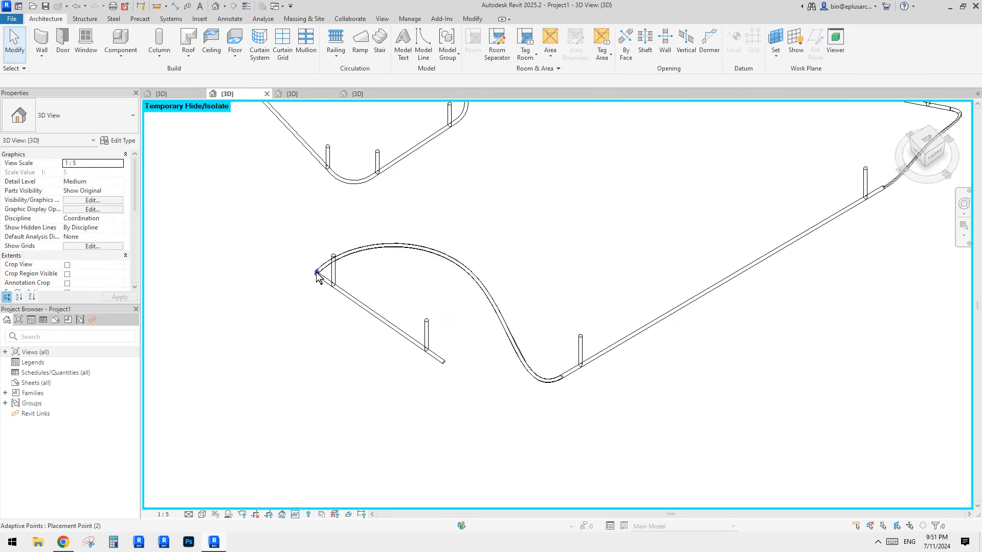
{"action": "left_click", "coordinate": [317, 272]}
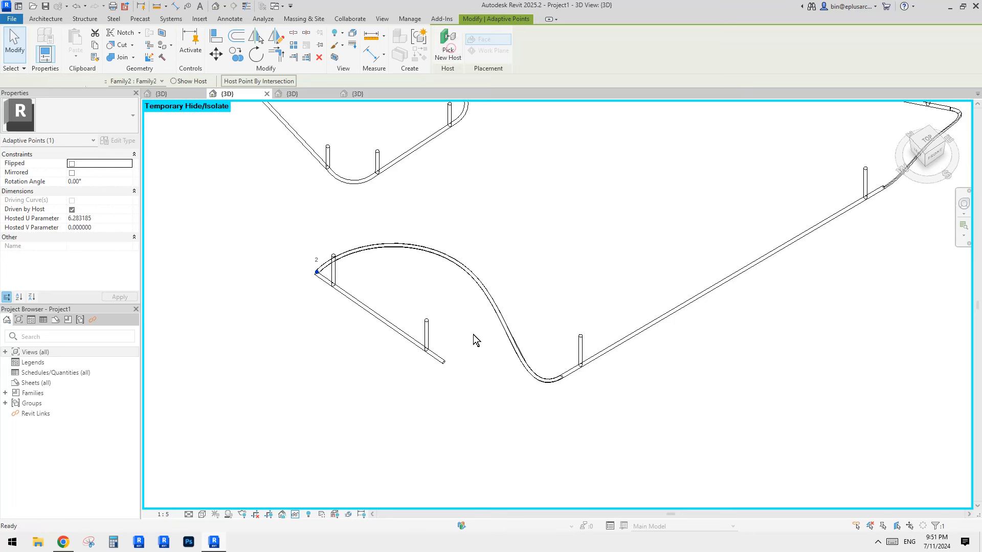
{"action": "left_click", "coordinate": [444, 362]}
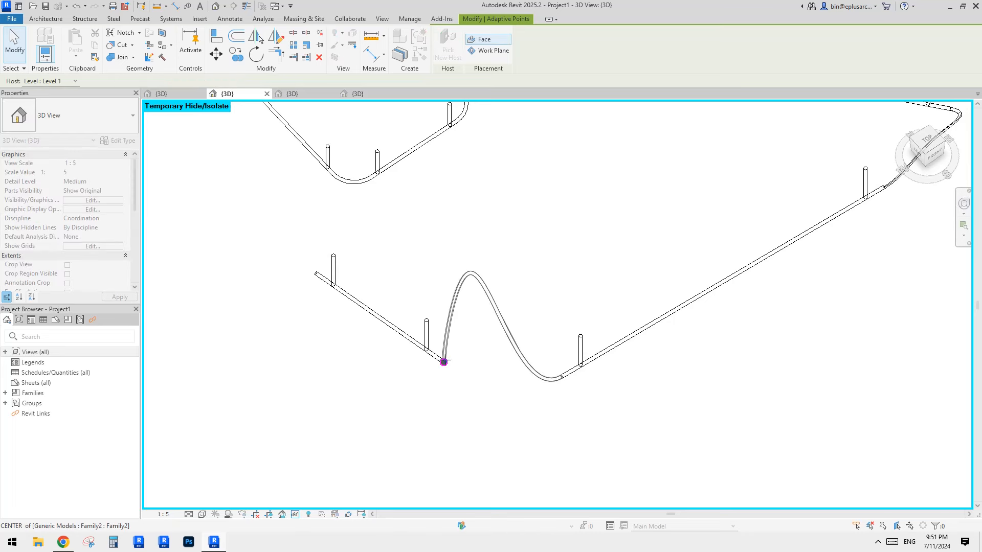
{"action": "scroll", "coordinate": [444, 361], "scroll_direction": "up", "scroll_amount": 6}
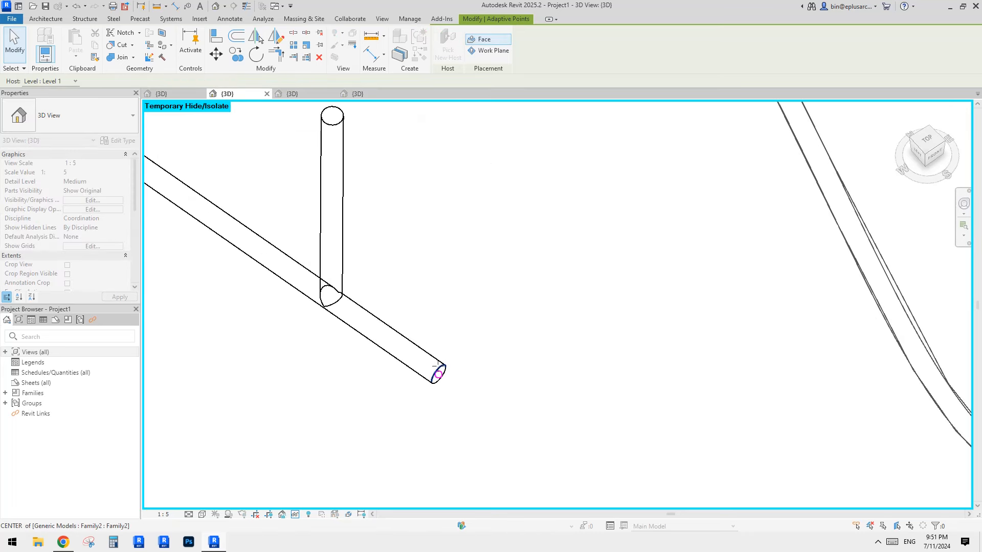
{"action": "key", "text": "Escape"}
{"action": "left_click", "coordinate": [438, 366]}
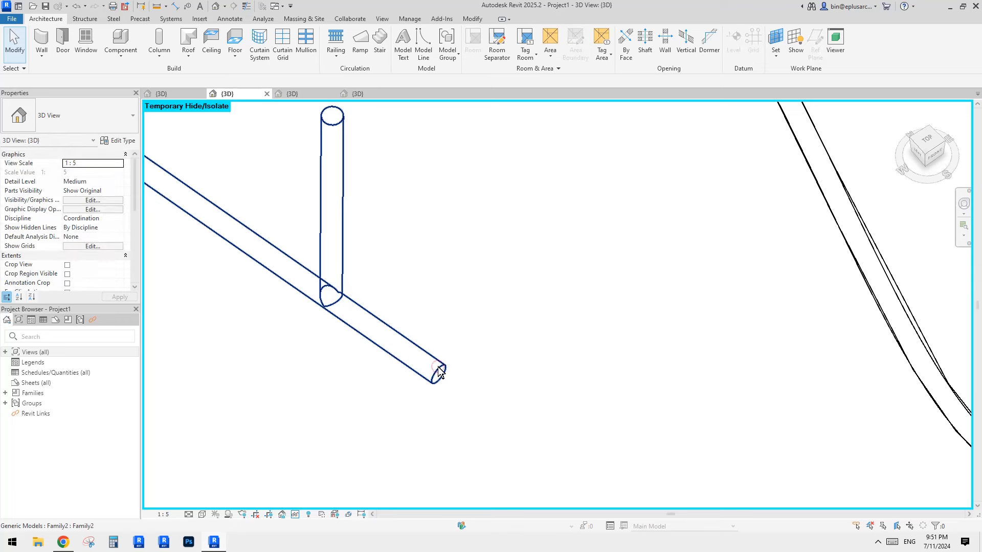
{"action": "scroll", "coordinate": [478, 367], "scroll_direction": "down", "scroll_amount": 3}
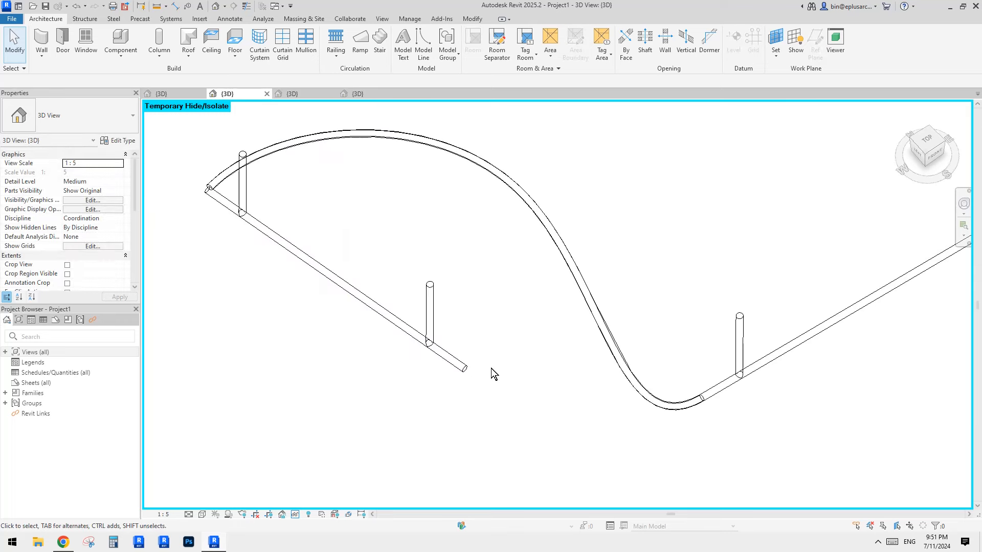
Step: Delete the S-shaped connecting curve that runs to the far end of the short straight hanger
{"action": "left_click", "coordinate": [557, 311]}
{"action": "key", "text": "Delete"}
{"action": "middle_click_drag", "start_coordinate": [559, 356], "coordinate": [523, 316]}
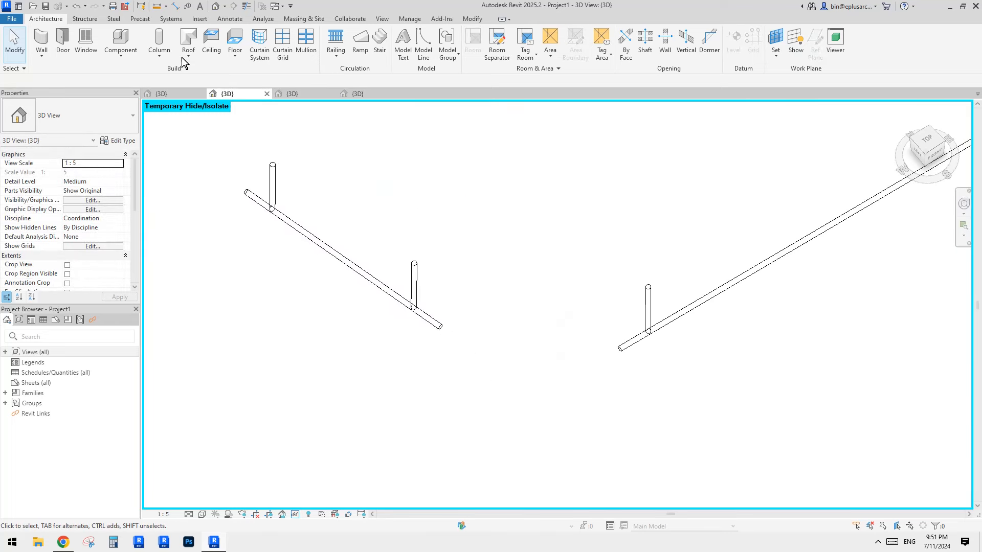
Step: Place a Family3 adaptive curve from the long hanger's end centre to the short hanger's near end centre, and select it
{"action": "left_click", "coordinate": [121, 39]}
{"action": "scroll", "coordinate": [449, 336], "scroll_direction": "up", "scroll_amount": 3}
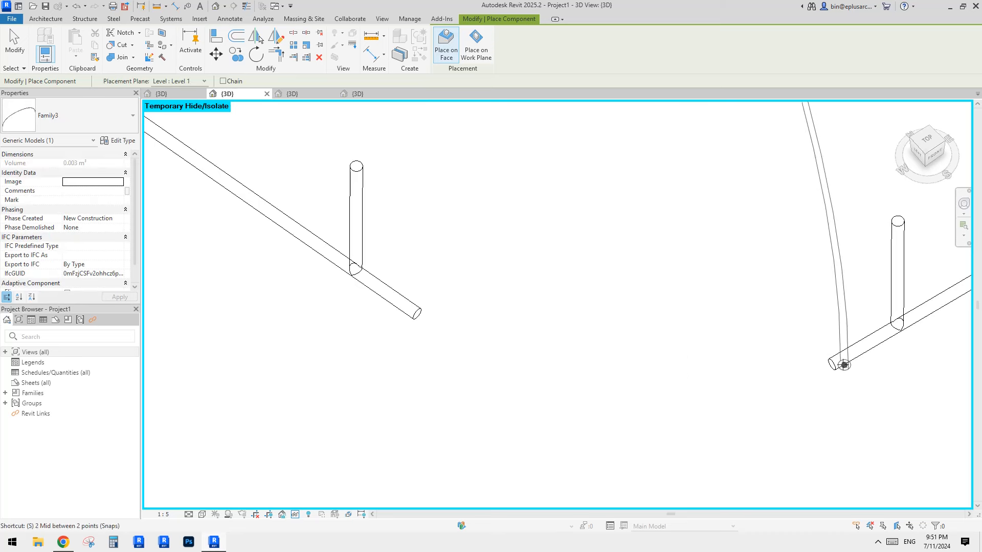
{"action": "left_click", "coordinate": [828, 361]}
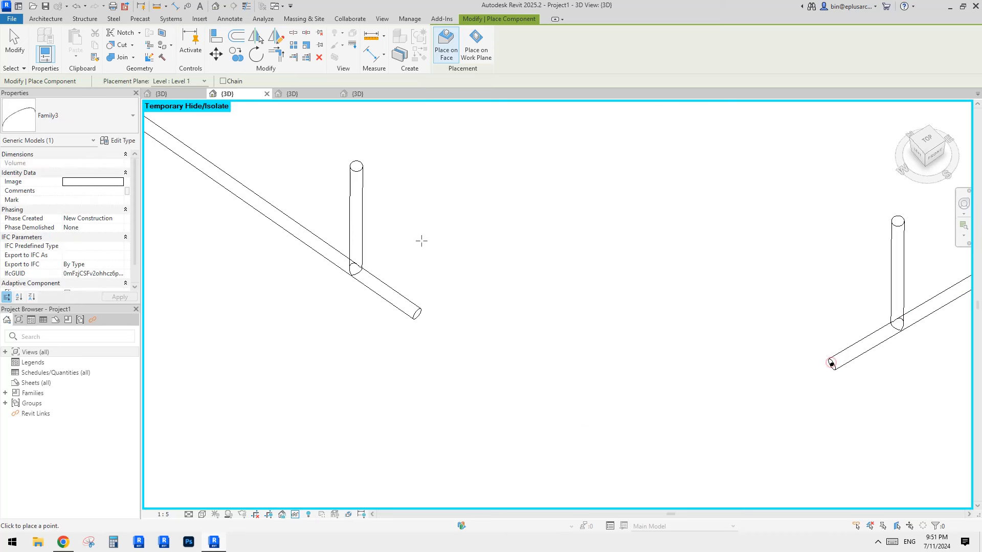
{"action": "left_click", "coordinate": [418, 313]}
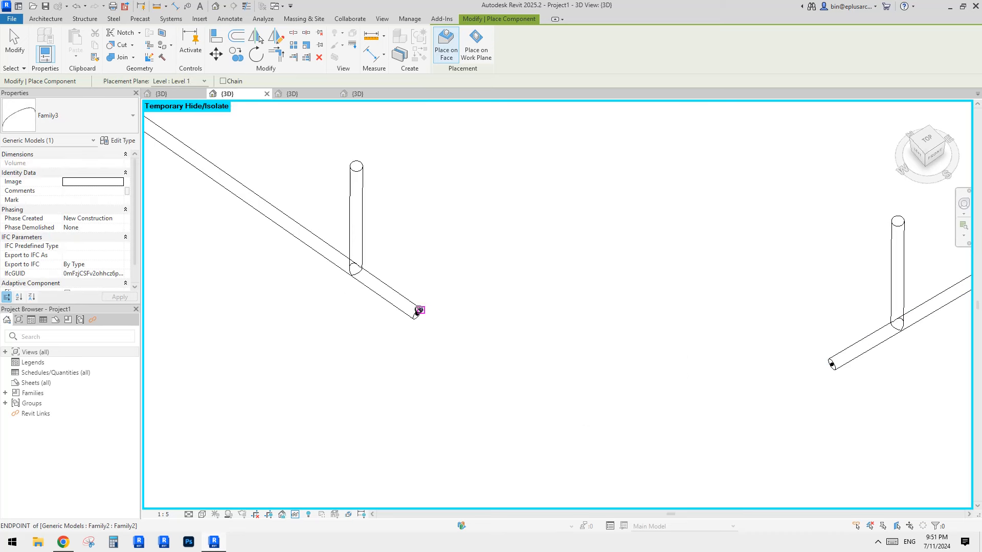
{"action": "key", "text": "Escape"}
{"action": "left_click", "coordinate": [737, 392]}
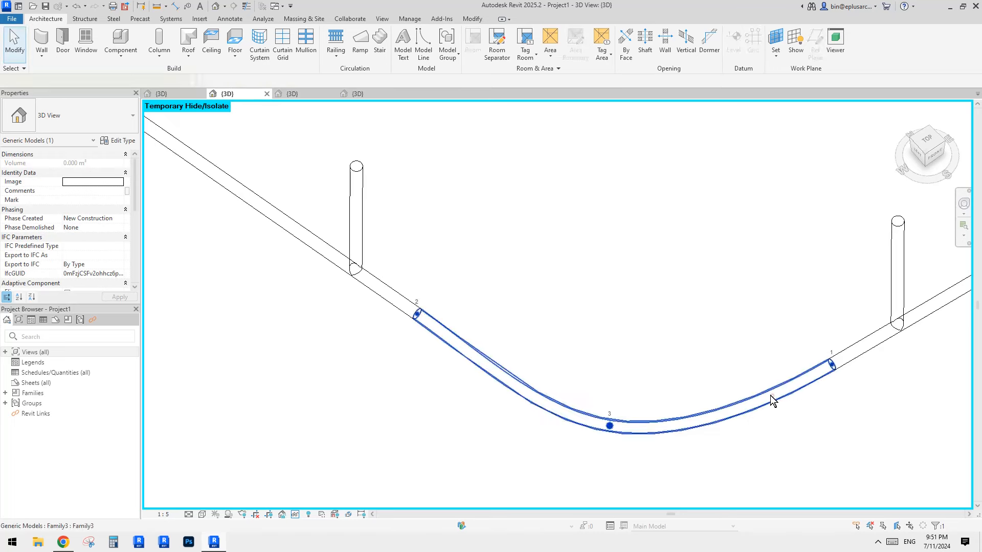
Step: Set the 3D view's graphic display style to Shaded with edges hidden
{"action": "middle_click_drag", "start_coordinate": [772, 399], "coordinate": [593, 192], "text": "shift"}
{"action": "key", "text": "g"}
{"action": "key", "text": "d"}
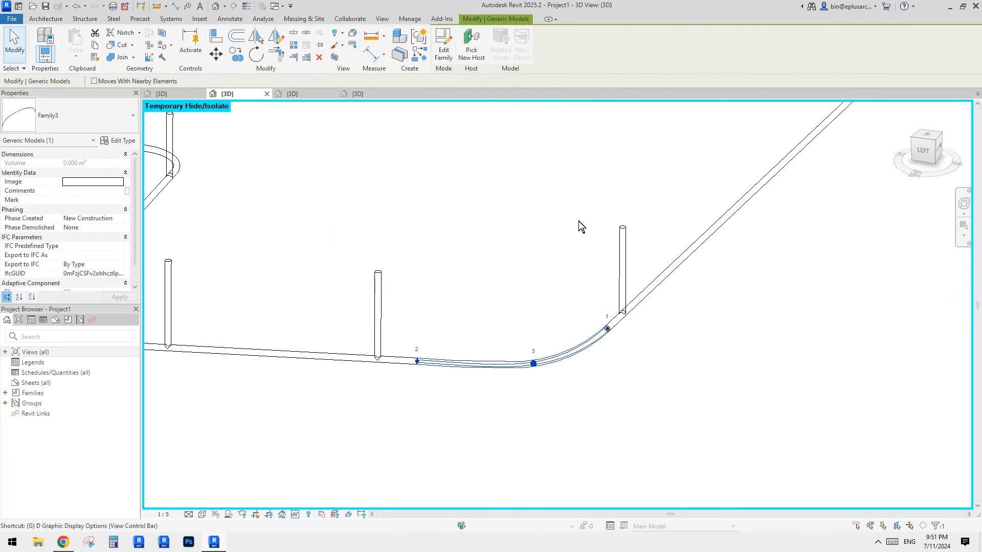
{"action": "left_click", "coordinate": [742, 118]}
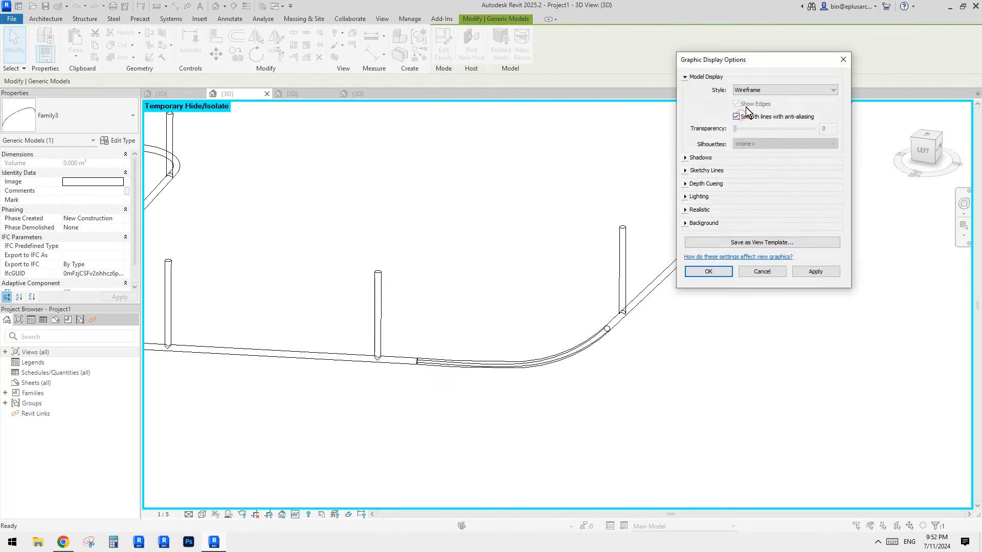
{"action": "left_click", "coordinate": [746, 89]}
{"action": "left_click", "coordinate": [746, 113]}
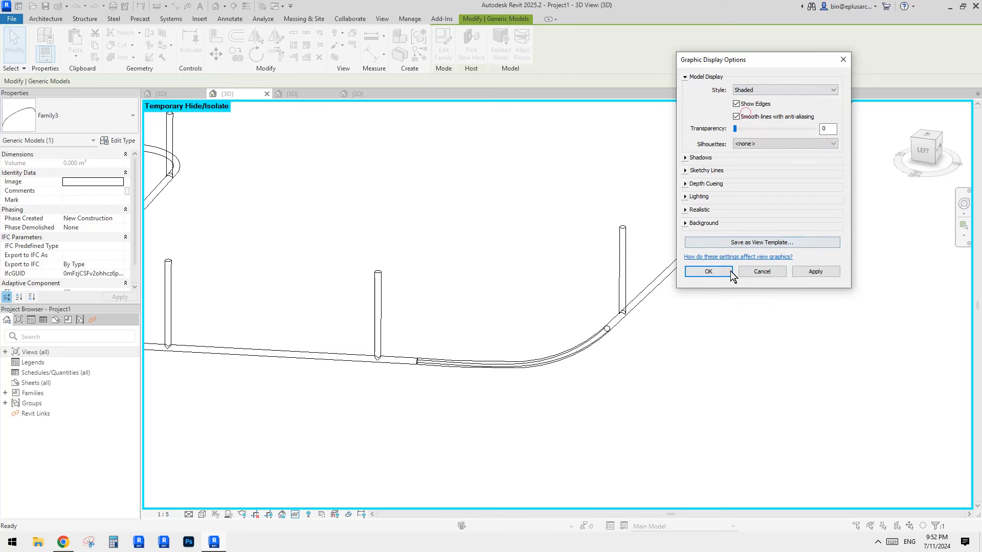
{"action": "left_click", "coordinate": [736, 104]}
{"action": "left_click", "coordinate": [816, 271]}
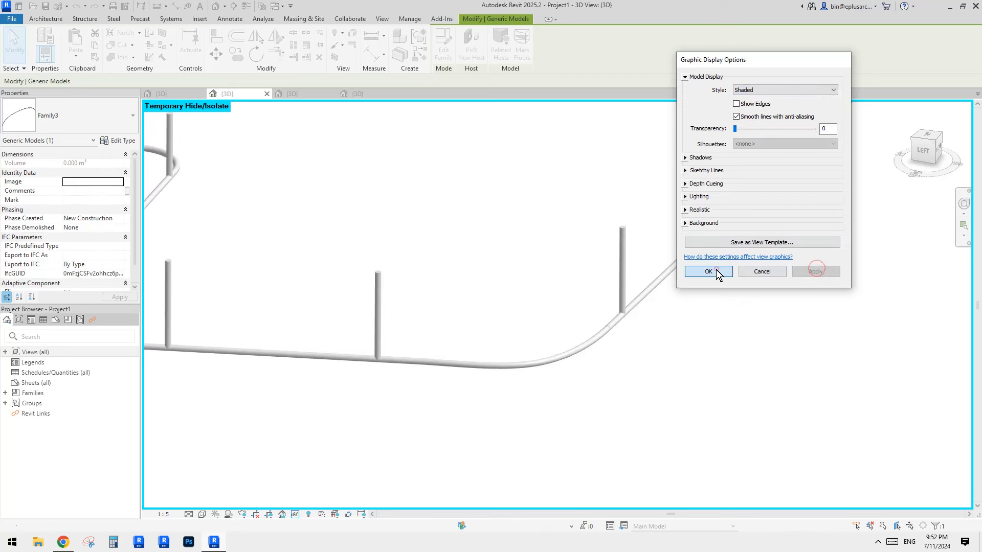
{"action": "left_click", "coordinate": [708, 271]}
Step: Select the new curve's middle adaptive point and move it off its initial position to reshape the bend
{"action": "middle_click_drag", "start_coordinate": [588, 252], "coordinate": [549, 345], "text": "shift"}
{"action": "left_click", "coordinate": [542, 363]}
{"action": "left_click", "coordinate": [526, 365]}
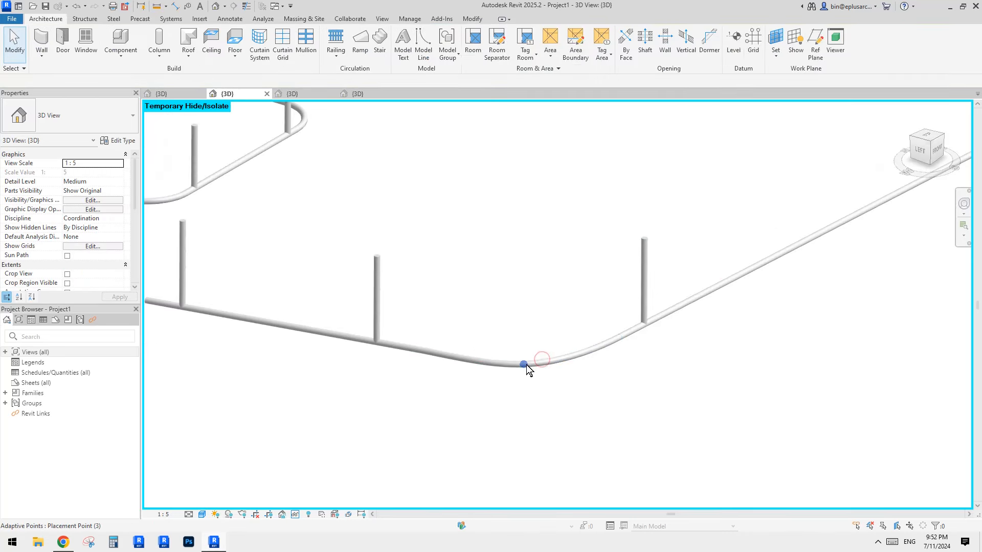
{"action": "left_click_drag", "start_coordinate": [526, 340], "coordinate": [588, 266]}
{"action": "middle_click_drag", "start_coordinate": [588, 267], "coordinate": [554, 235], "text": "shift"}
Step: Pull the curve's middle adaptive point inward past the two rod ends so the connection forms an S-shaped bend
{"action": "left_click", "coordinate": [550, 271]}
{"action": "middle_click_drag", "start_coordinate": [550, 273], "coordinate": [507, 317], "text": "shift"}
{"action": "left_click", "coordinate": [523, 307]}
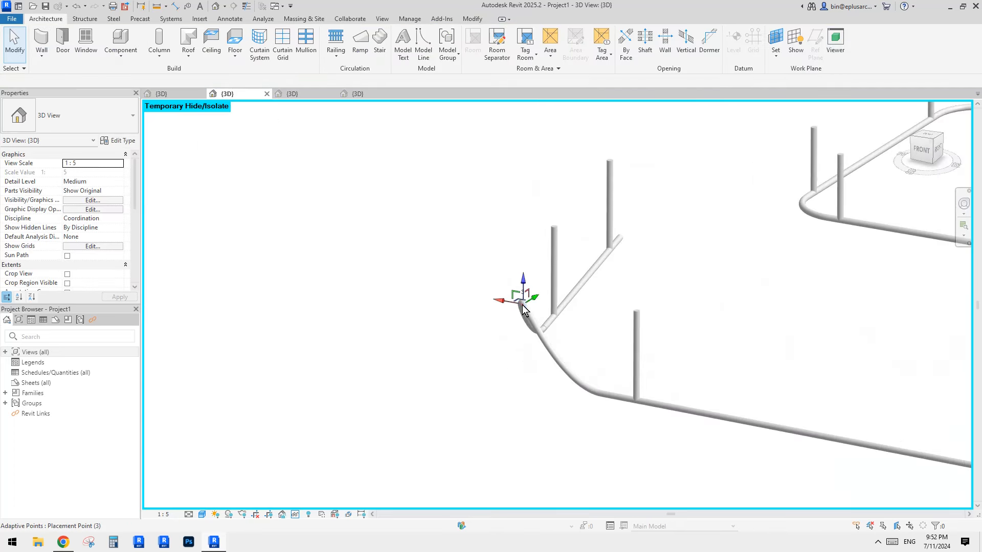
{"action": "middle_click_drag", "start_coordinate": [587, 324], "coordinate": [593, 404], "text": "shift"}
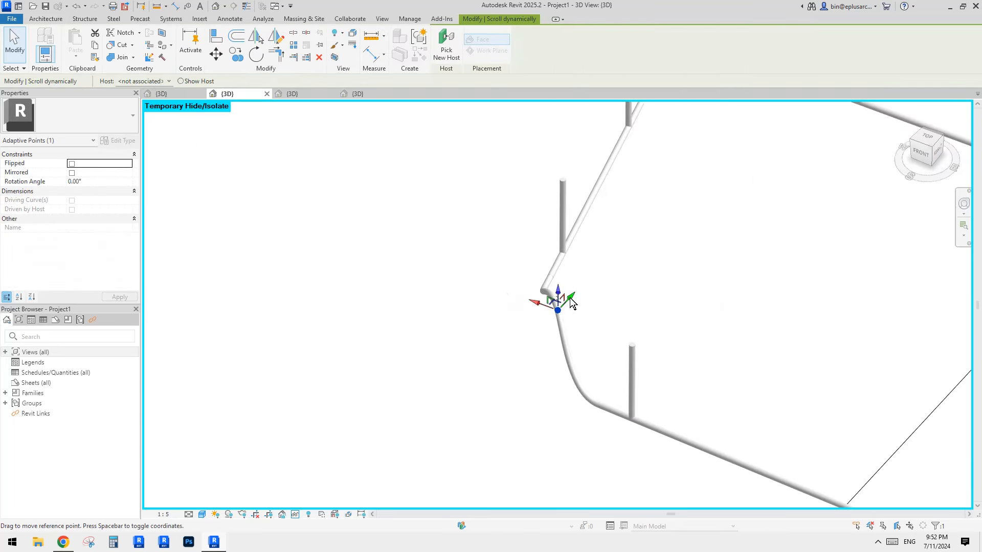
{"action": "left_click_drag", "start_coordinate": [558, 309], "coordinate": [809, 285]}
{"action": "left_click_drag", "start_coordinate": [769, 200], "coordinate": [706, 324]}
{"action": "left_click", "coordinate": [691, 321]}
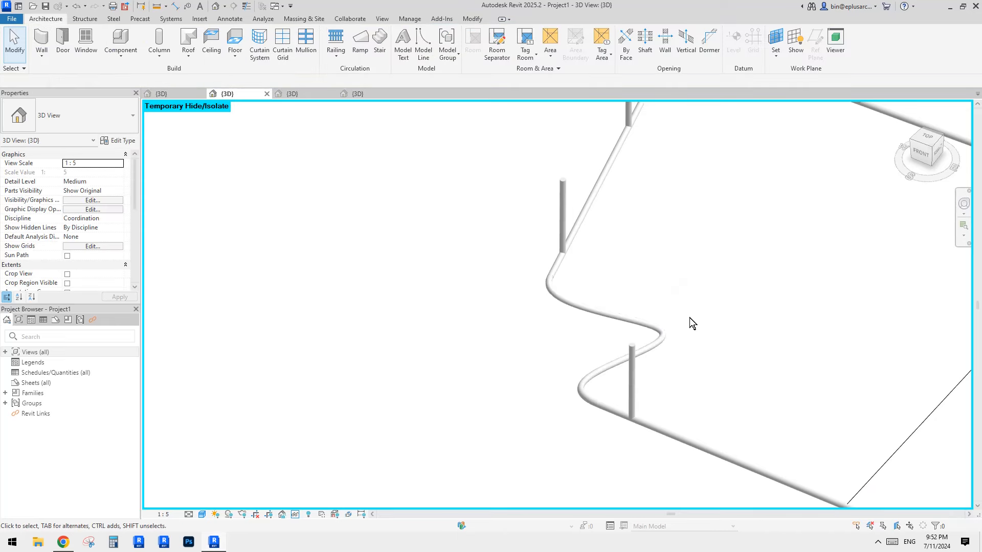
Step: Reposition the curve's middle adaptive point again to form a raised wave between the two hangers, and review the whole hanger chain
{"action": "middle_click_drag", "start_coordinate": [691, 322], "coordinate": [721, 367], "text": "shift"}
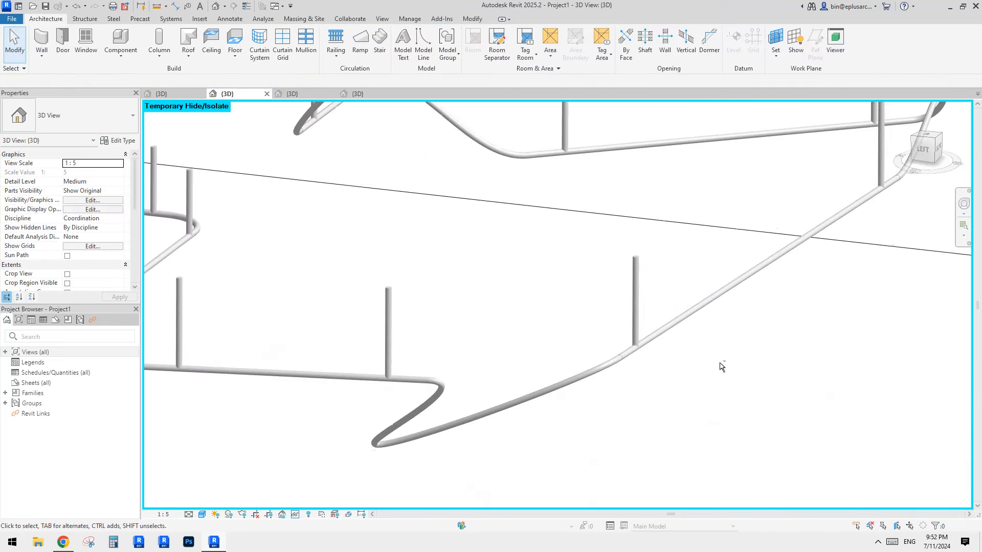
{"action": "left_click", "coordinate": [376, 444]}
{"action": "left_click_drag", "start_coordinate": [380, 445], "coordinate": [523, 323]}
{"action": "key", "text": "Escape"}
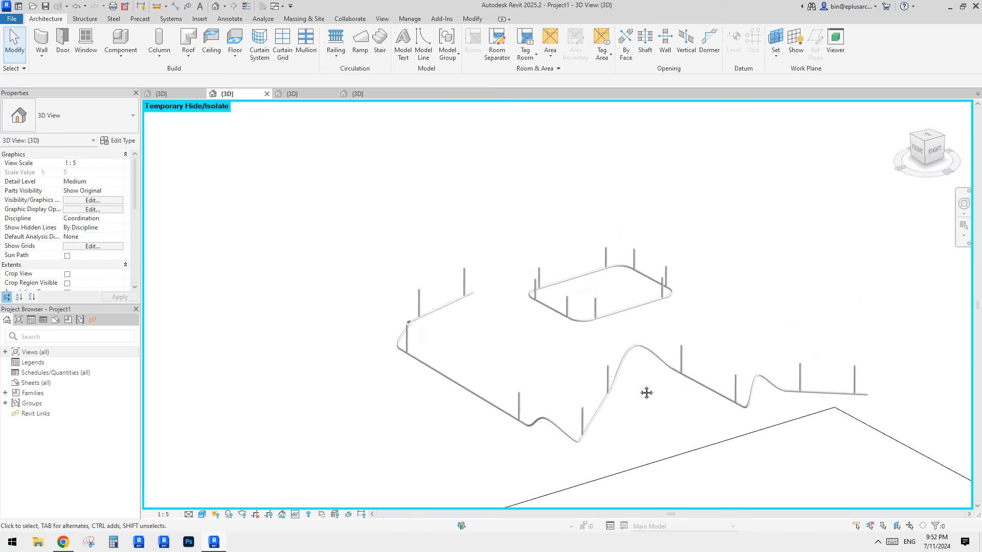
{"action": "scroll", "coordinate": [666, 400], "scroll_direction": "up", "scroll_amount": 3}
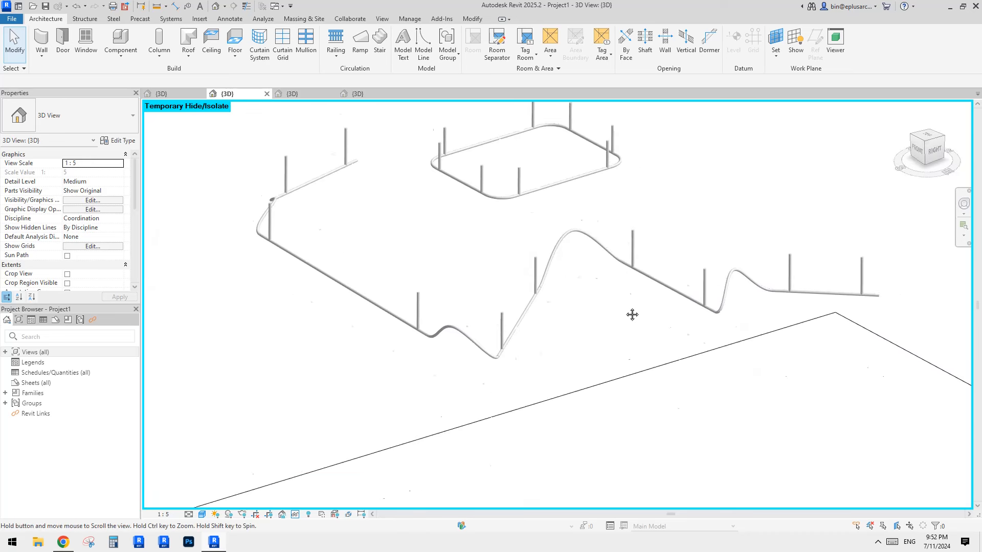